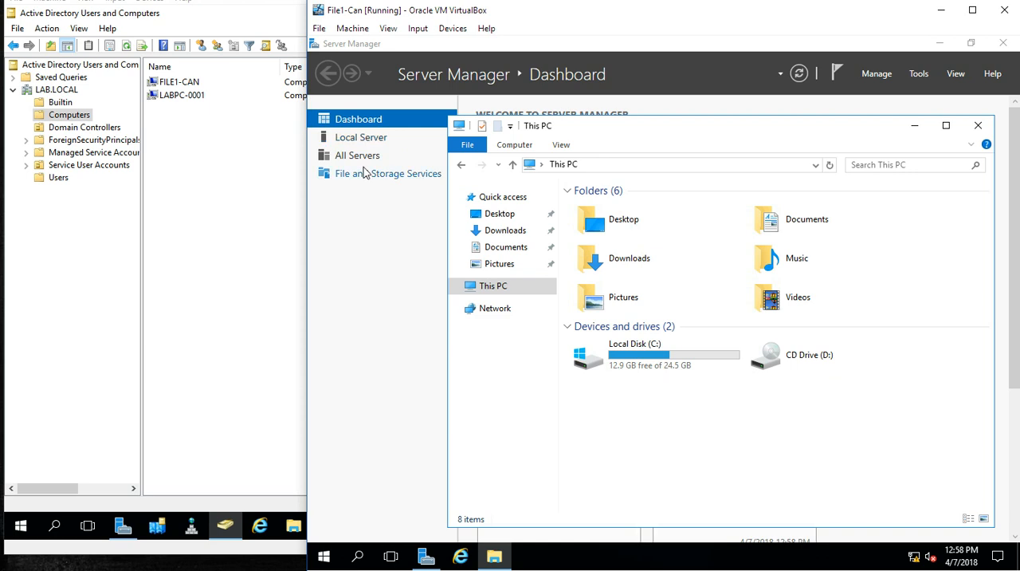
Step: Open the disk list in File and Storage Services and examine the status and available actions of disk 1
click(361, 175)
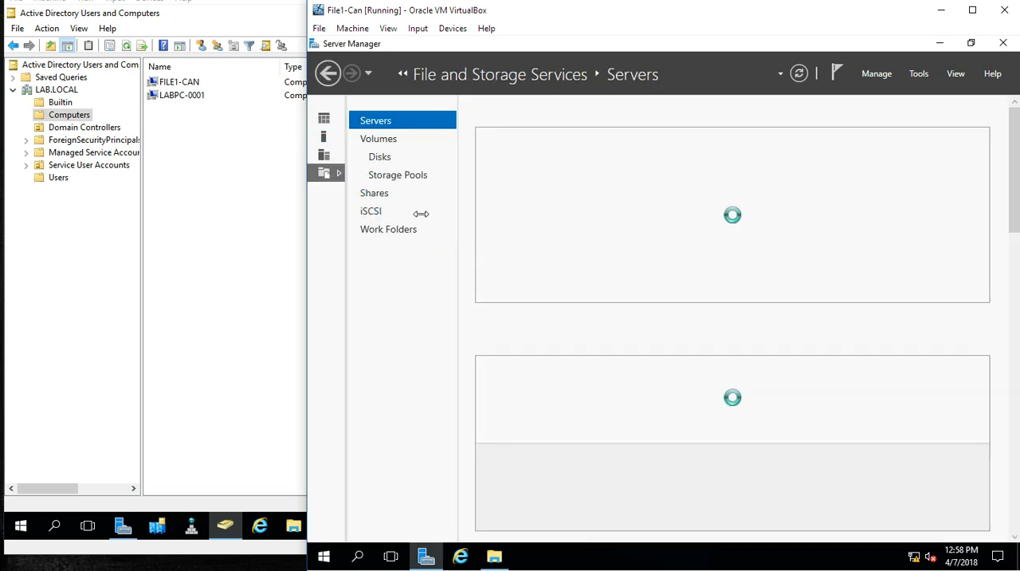
click(391, 159)
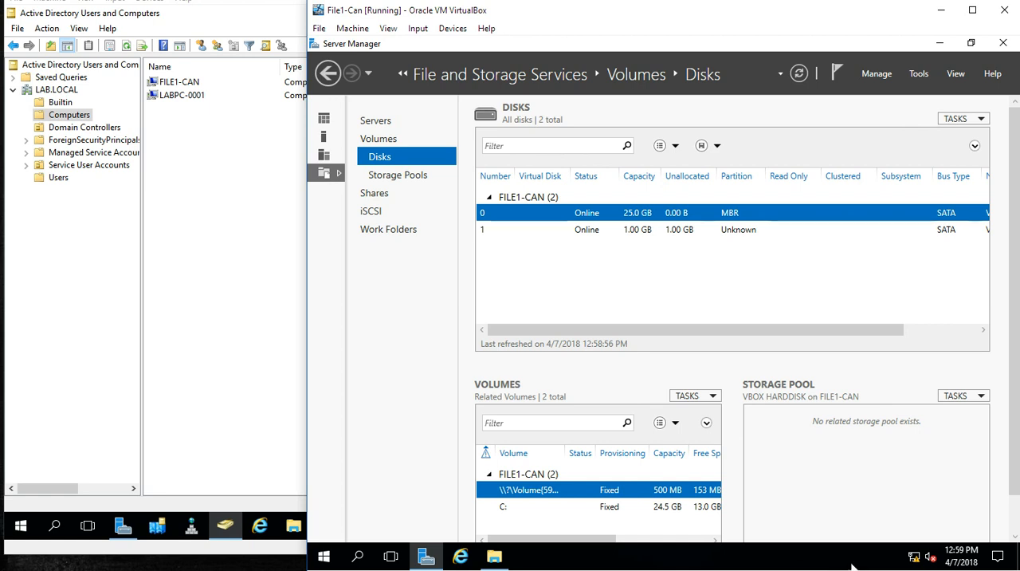
click(667, 233)
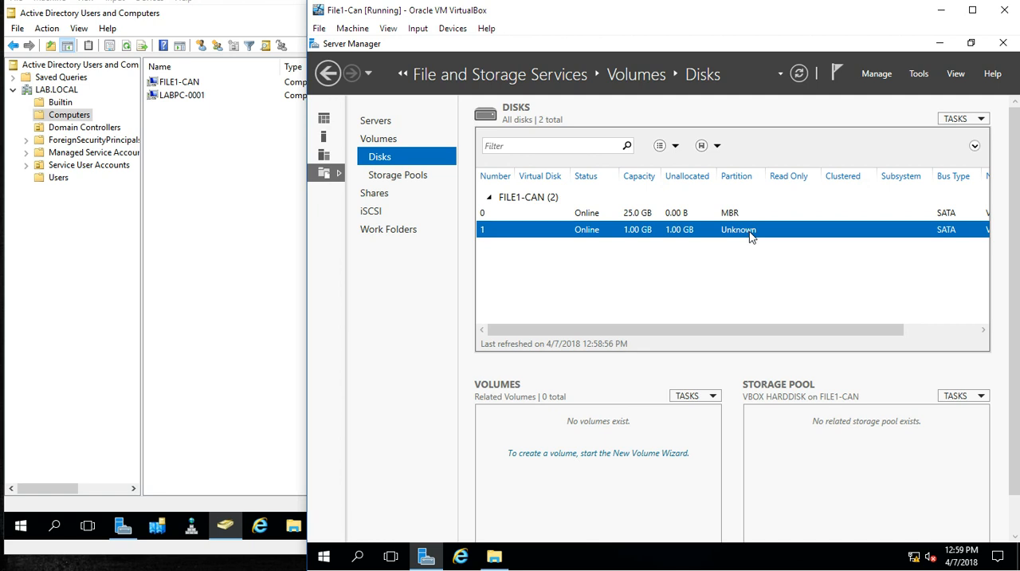
drag(761, 328, 686, 327)
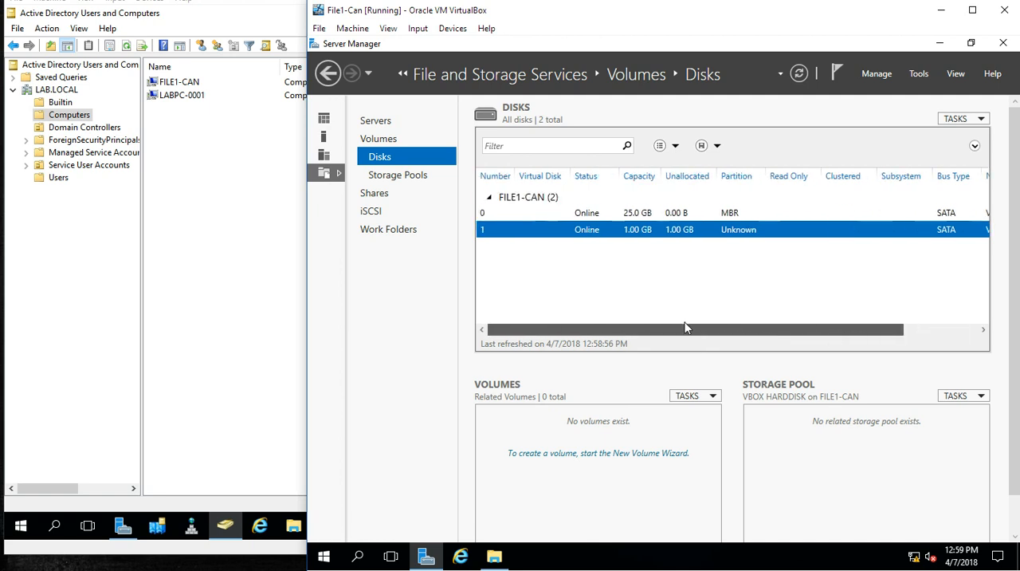
right_click(612, 234)
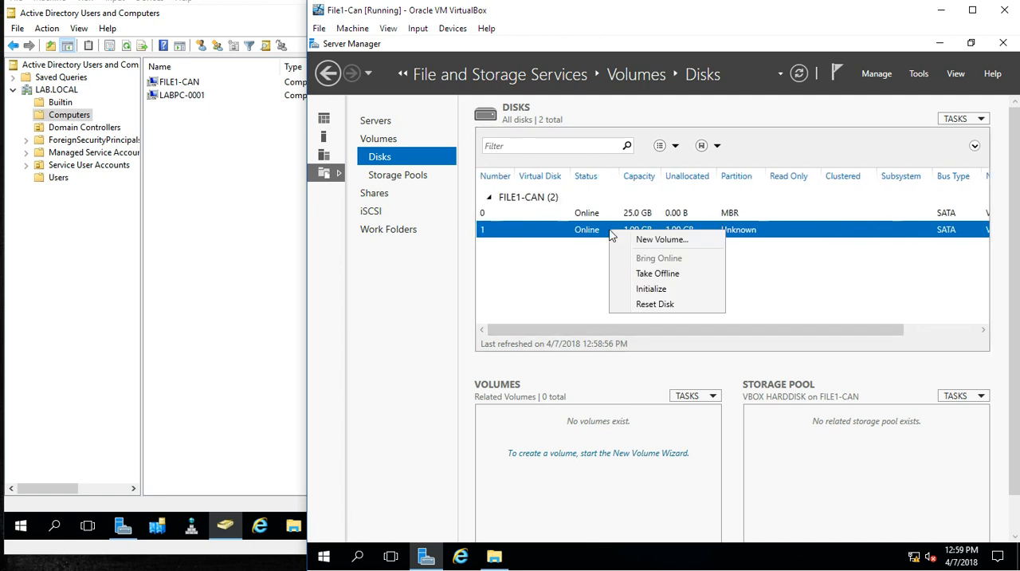
click(672, 229)
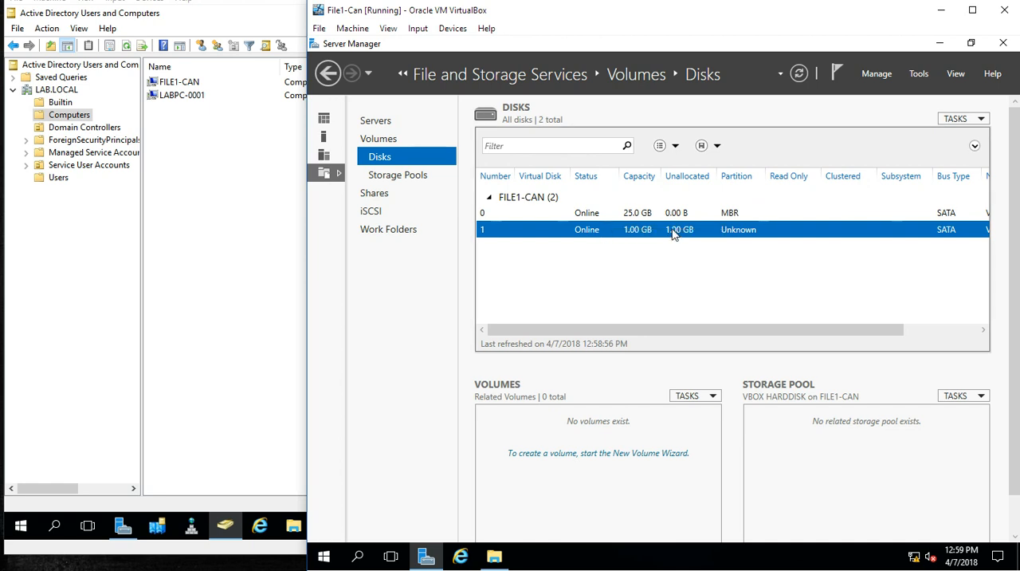
Step: Check the server's available drives in File Explorer, then minimize its window
click(494, 555)
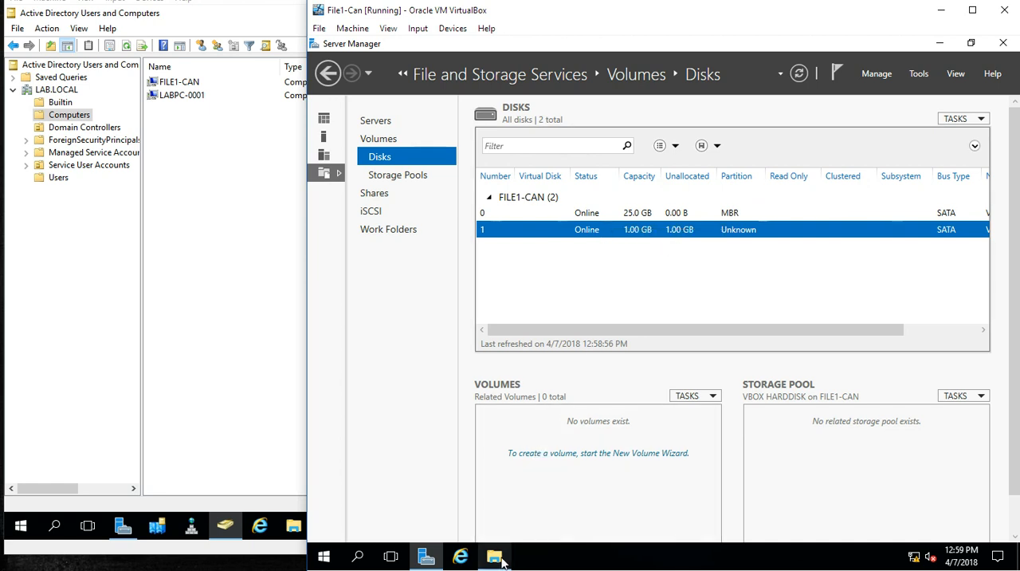
click(646, 365)
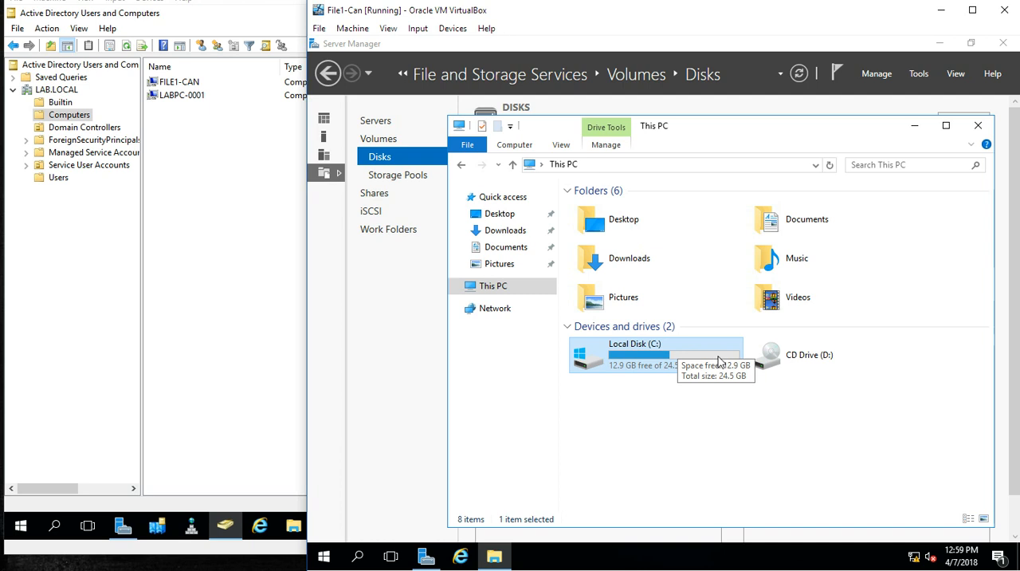
click(707, 392)
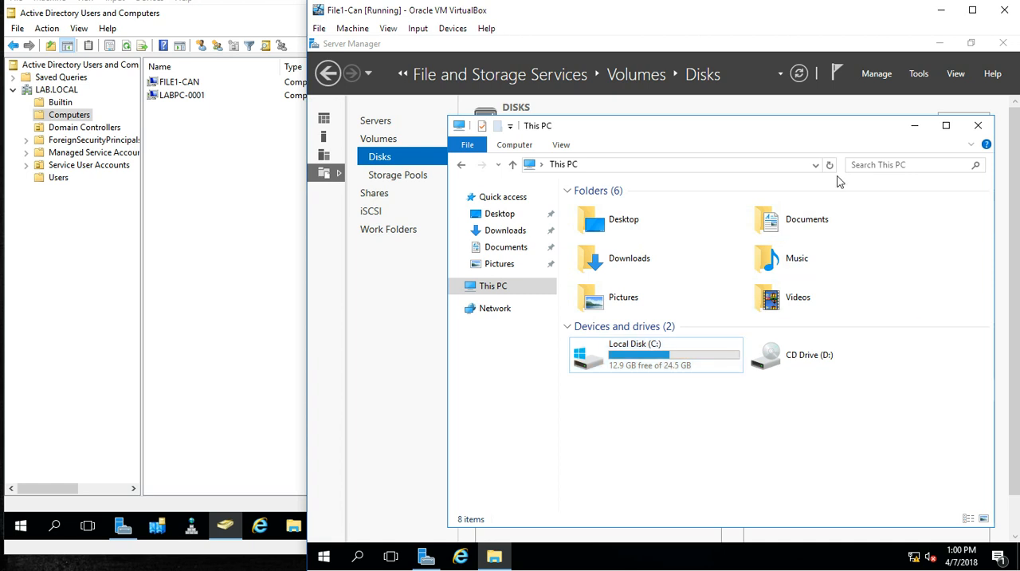
click(918, 129)
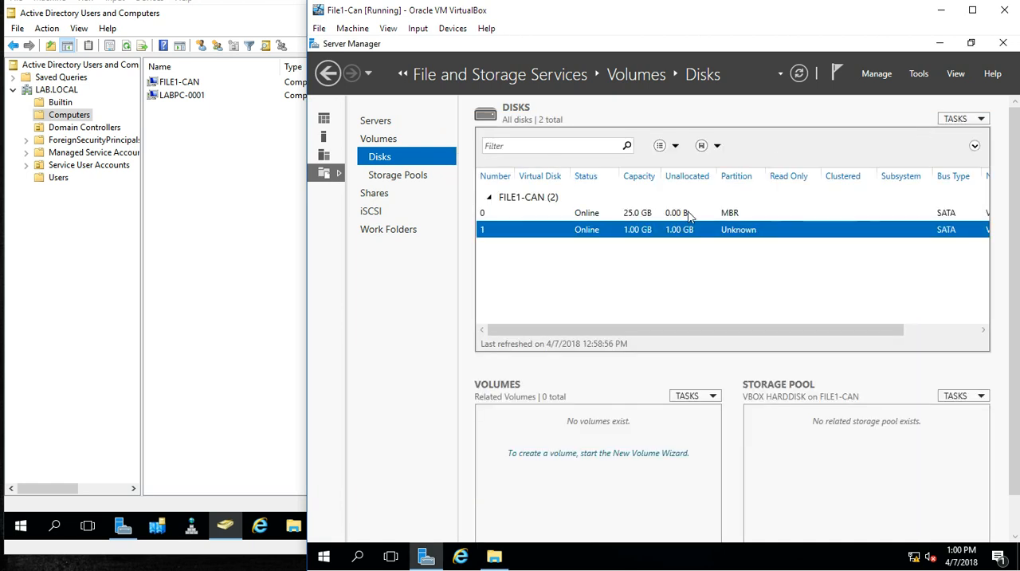
right_click(654, 231)
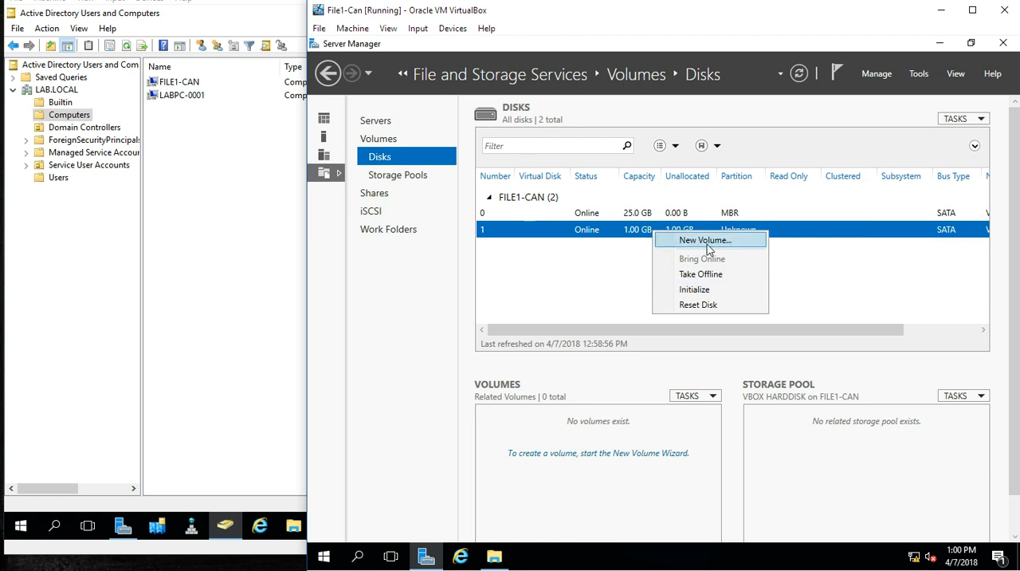
click(707, 244)
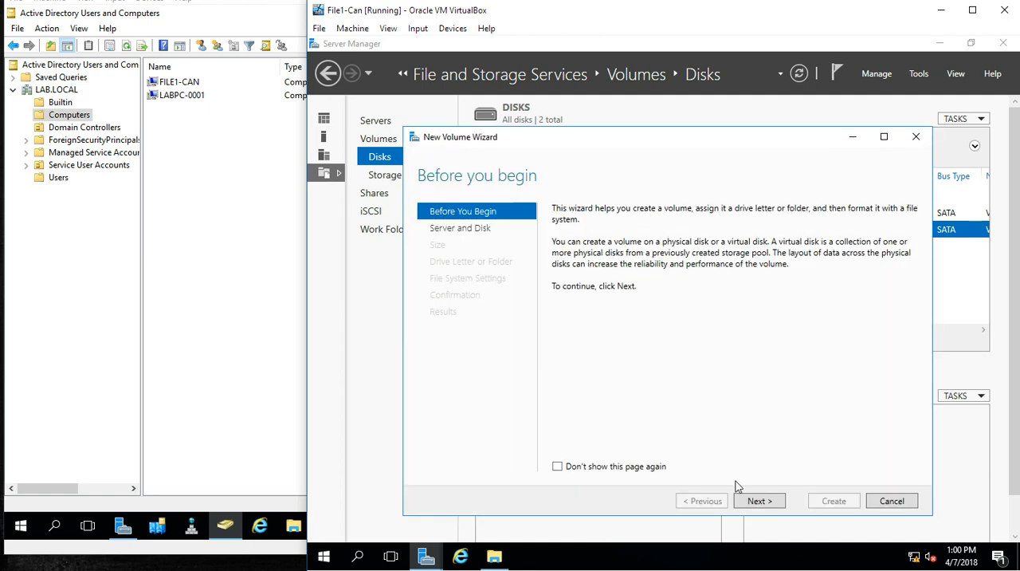
click(908, 139)
Step: Open Disk Management in Computer Management and initialize Disk 1 with the GPT (GUID Partition Table) partition style
click(916, 74)
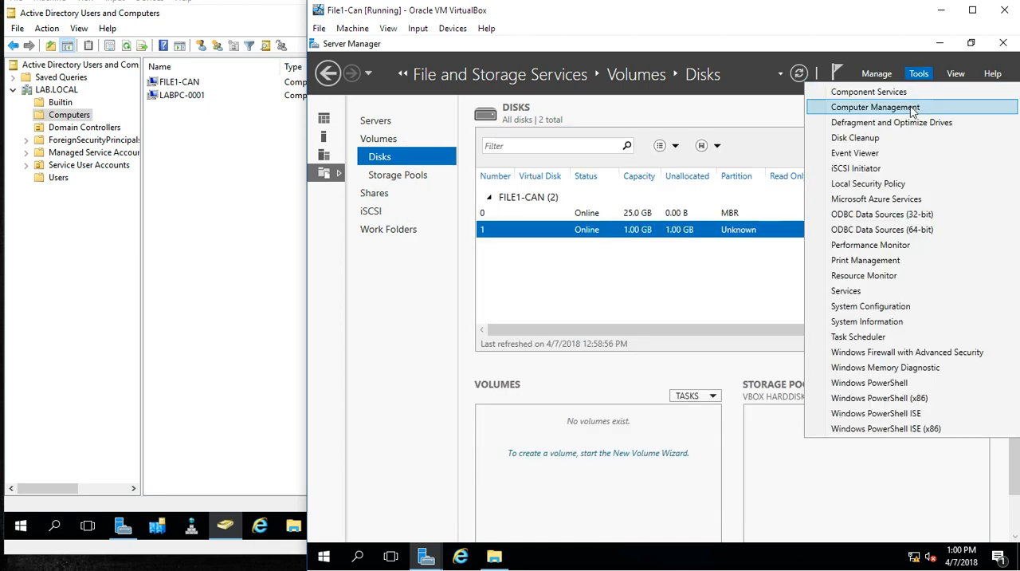
click(913, 109)
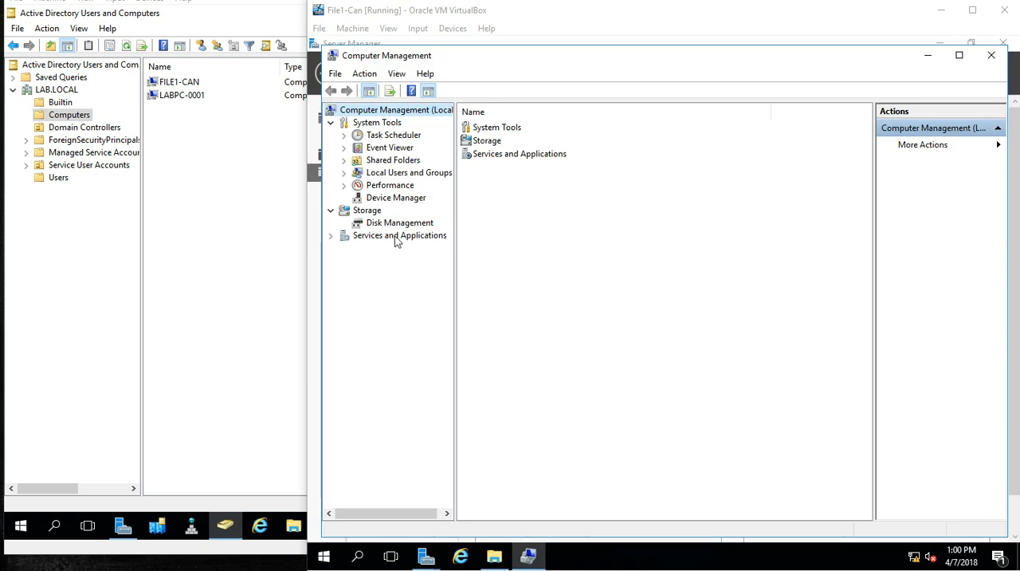
click(390, 223)
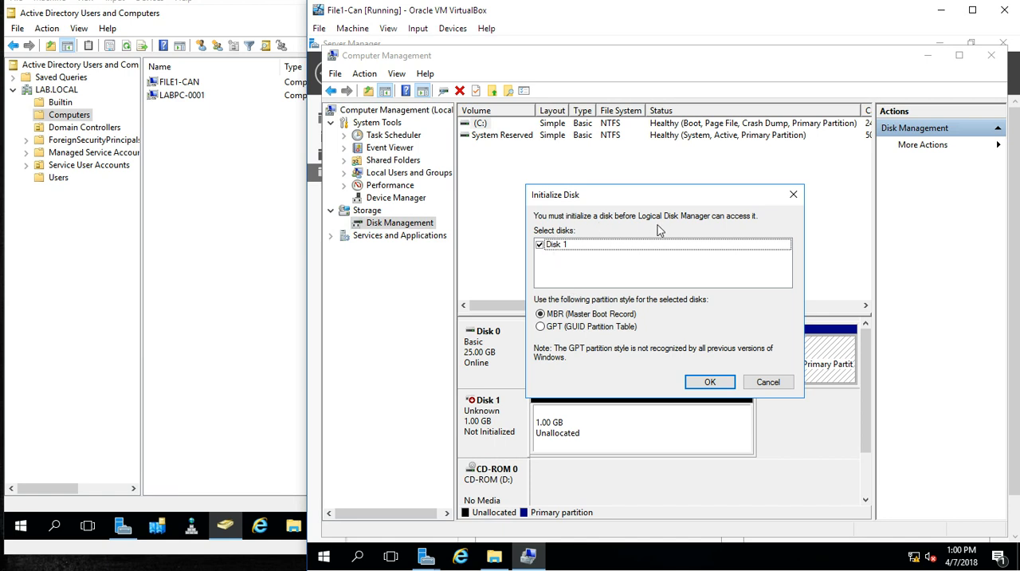
click(576, 329)
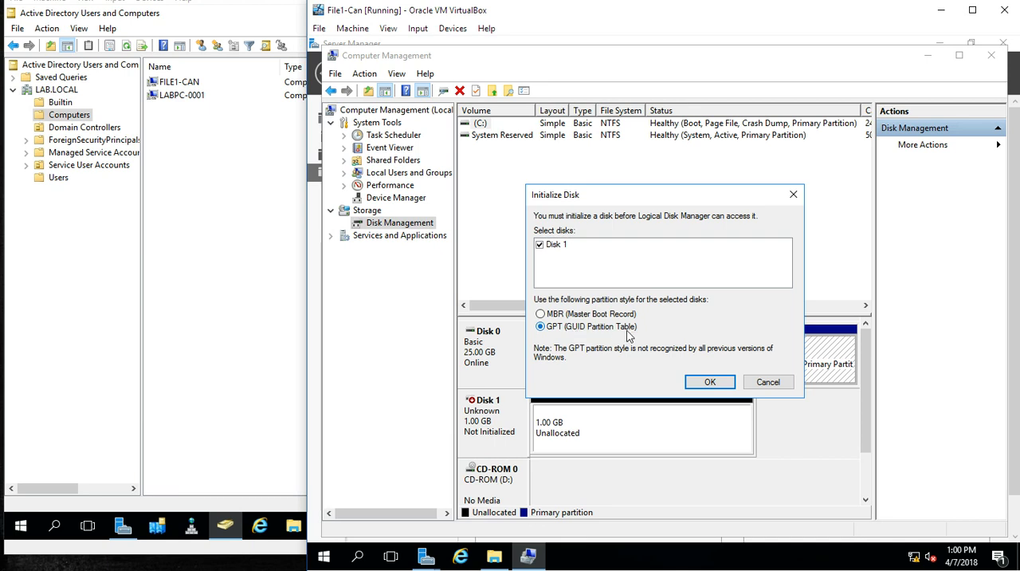
click(696, 385)
click(695, 385)
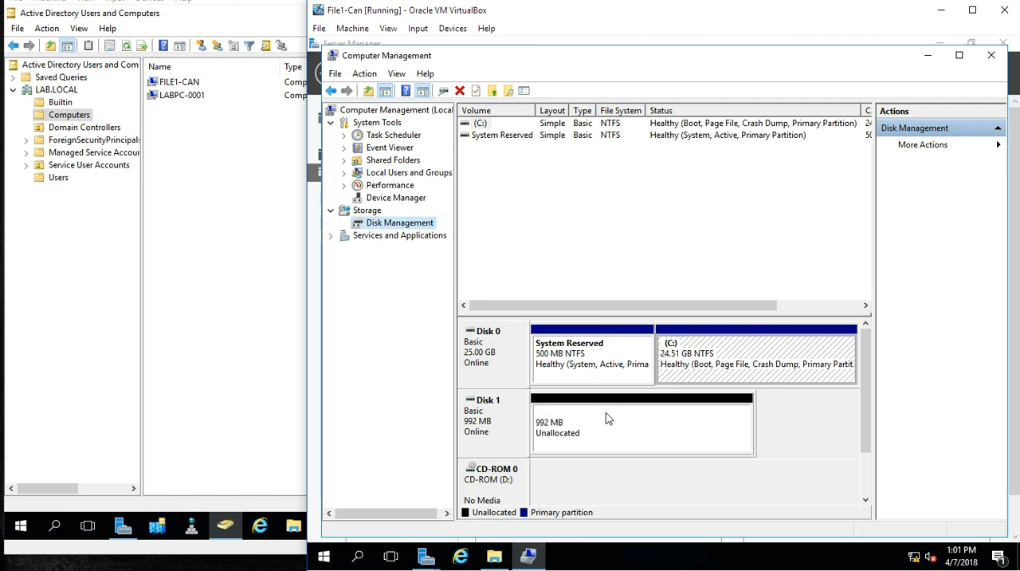
Step: Start a new simple volume on Disk 1's unallocated space, using the full 990 MB
right_click(515, 418)
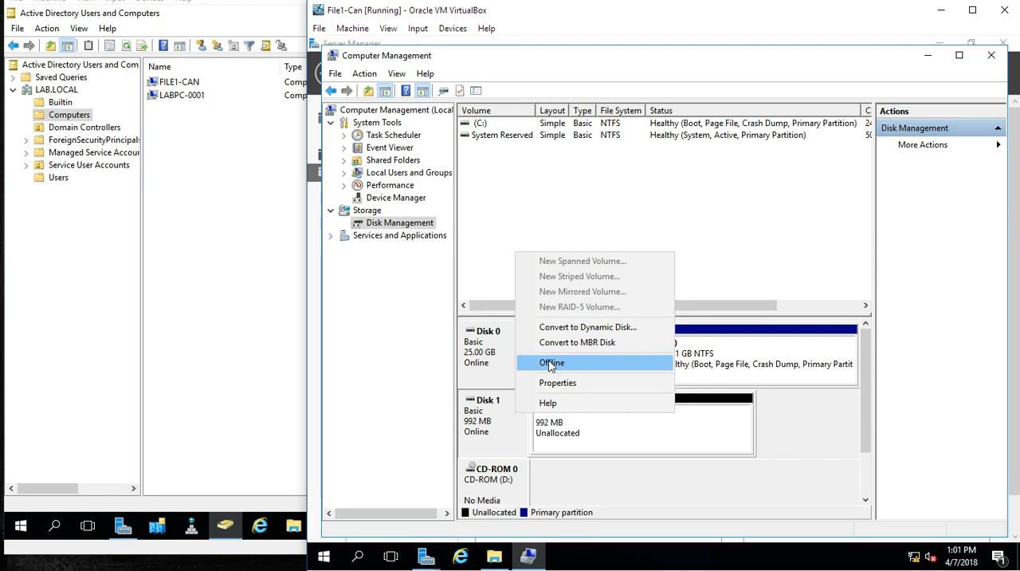
click(567, 424)
right_click(566, 420)
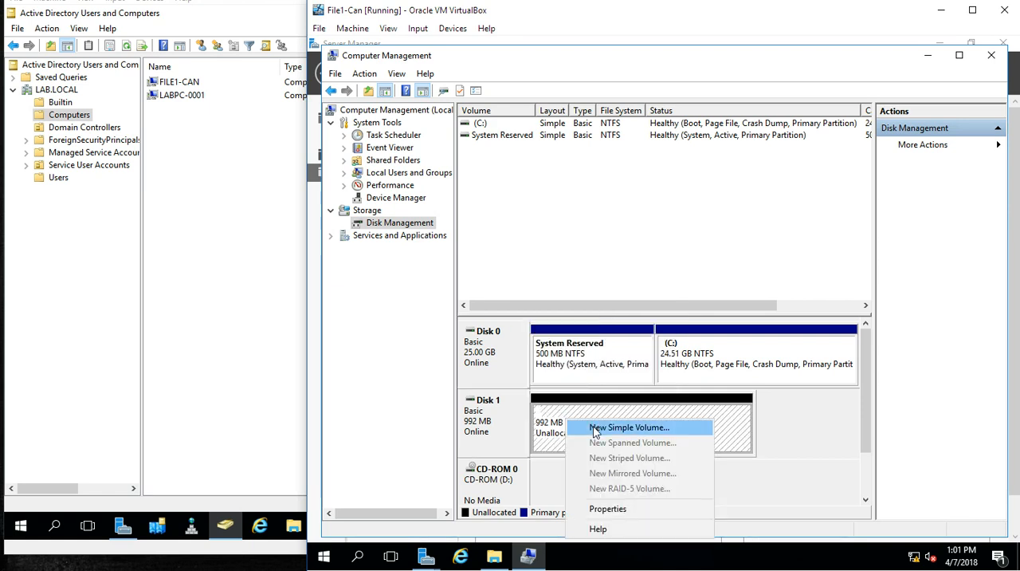
click(593, 428)
click(725, 373)
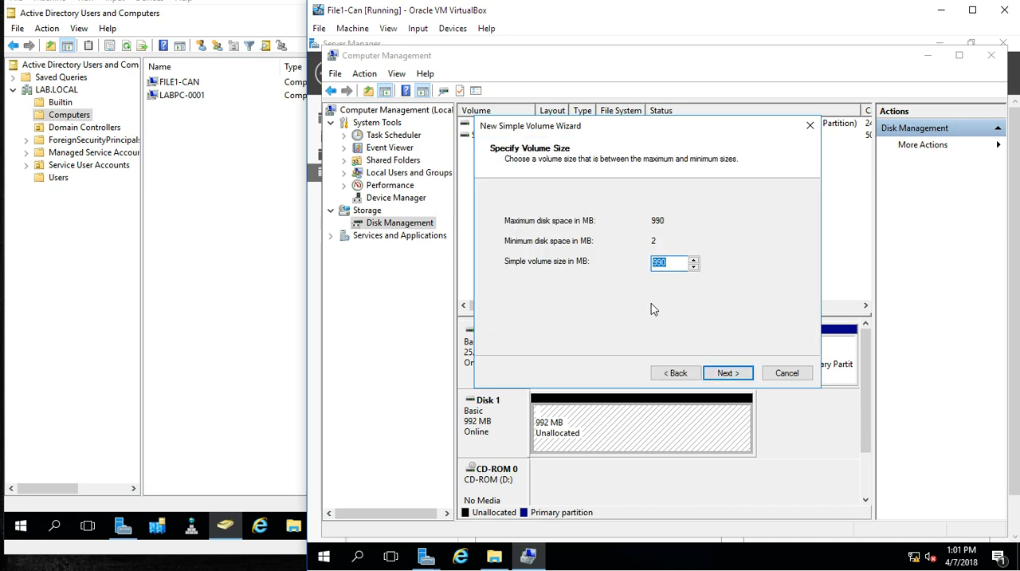
click(731, 376)
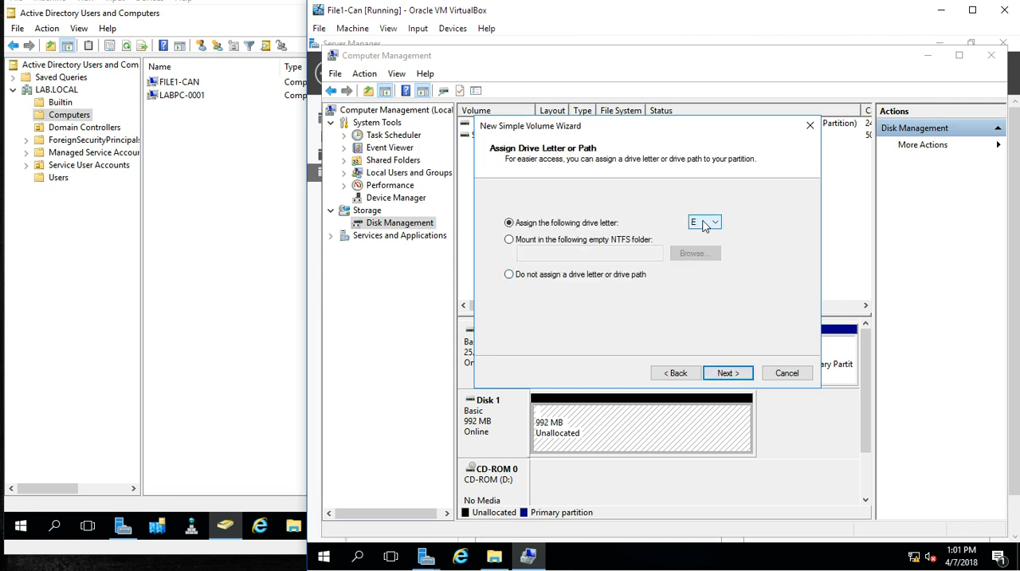
Step: Assign drive letter Z to the new volume
click(704, 225)
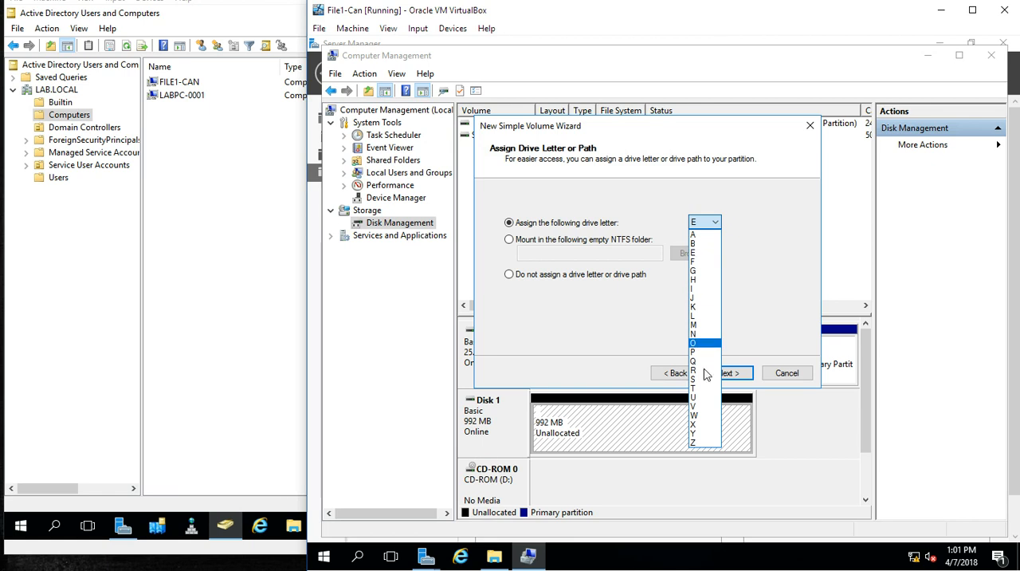
click(711, 424)
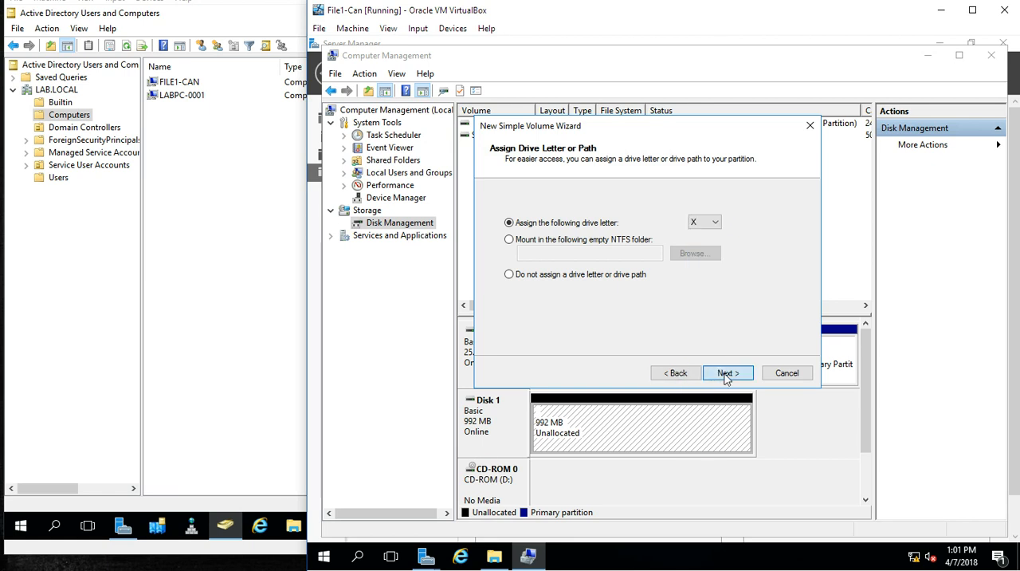
click(713, 223)
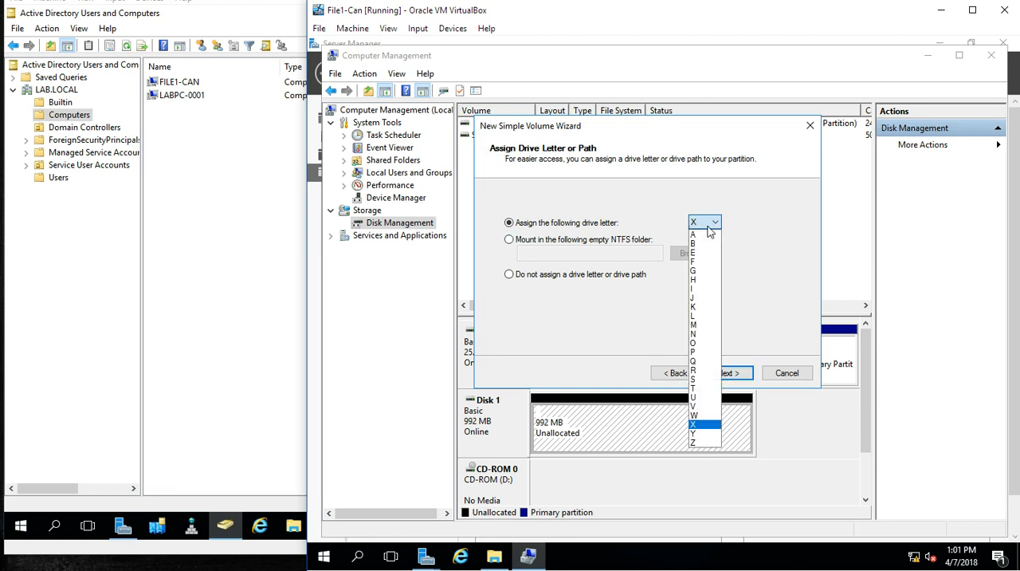
click(706, 443)
click(735, 374)
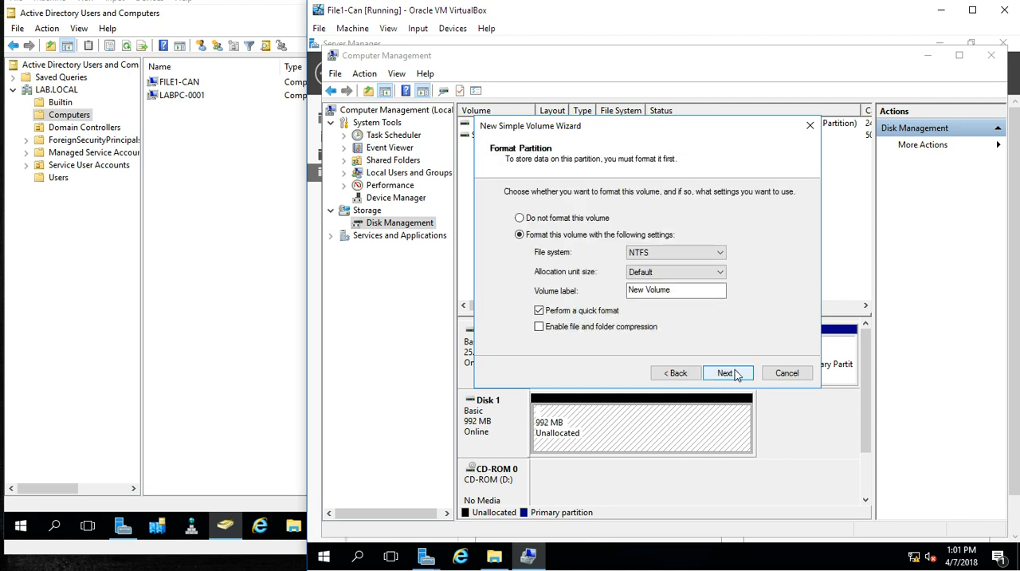
Step: Label the volume UserData, keep NTFS, default allocation size and quick format, and complete the volume's creation
click(673, 290)
drag(678, 290, 600, 291)
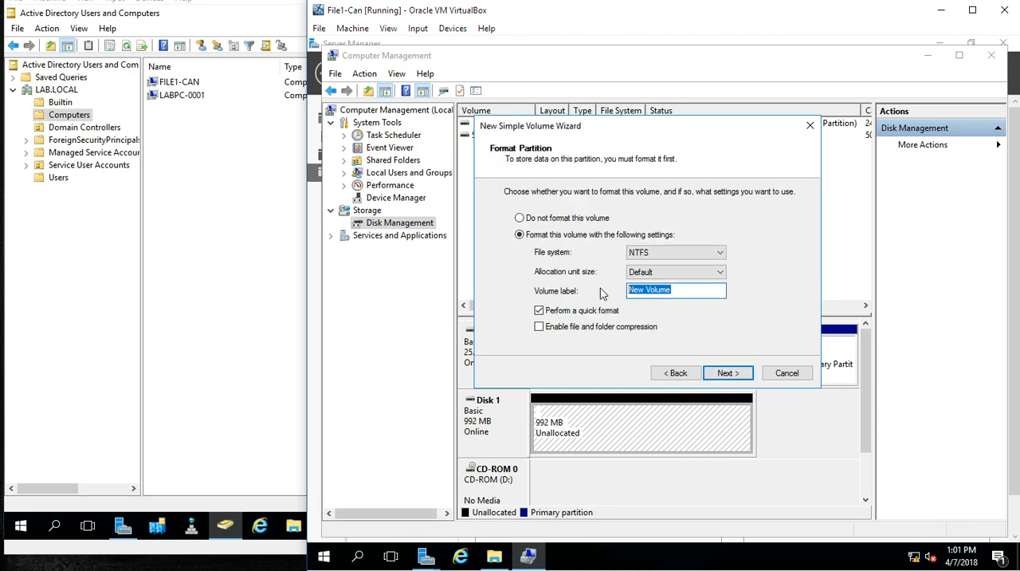
text(D)
text(User)
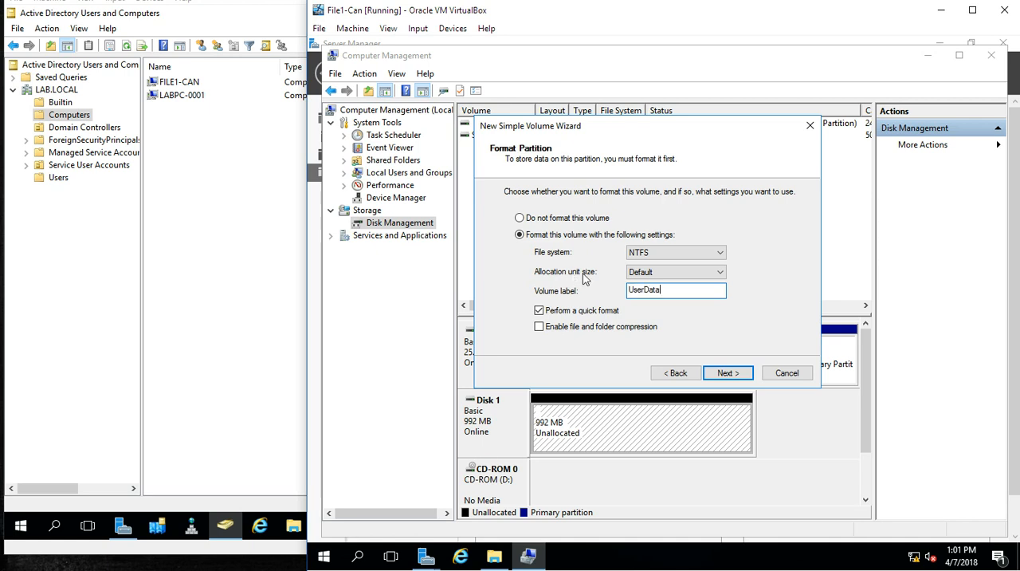
click(725, 376)
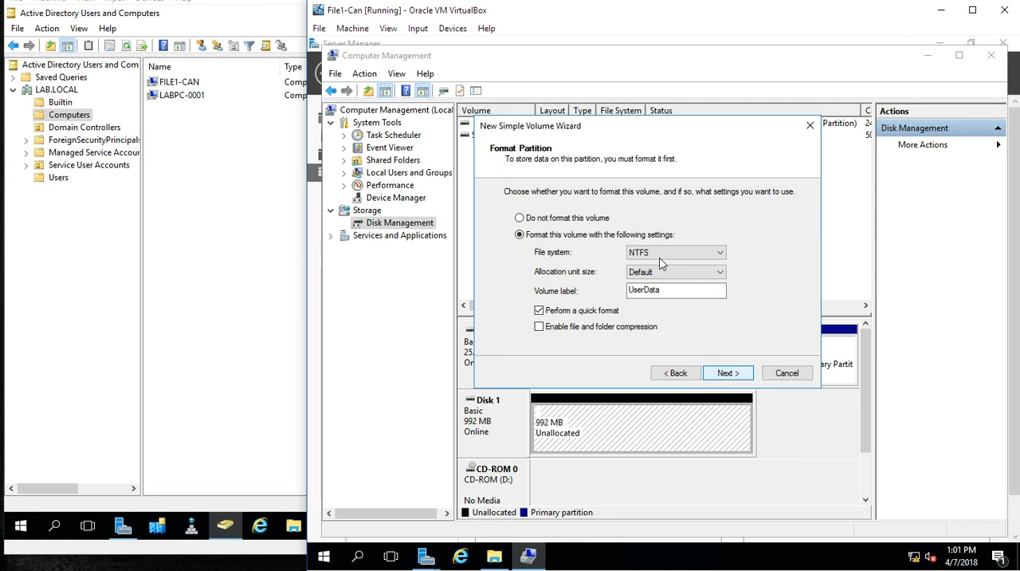
click(722, 373)
click(724, 374)
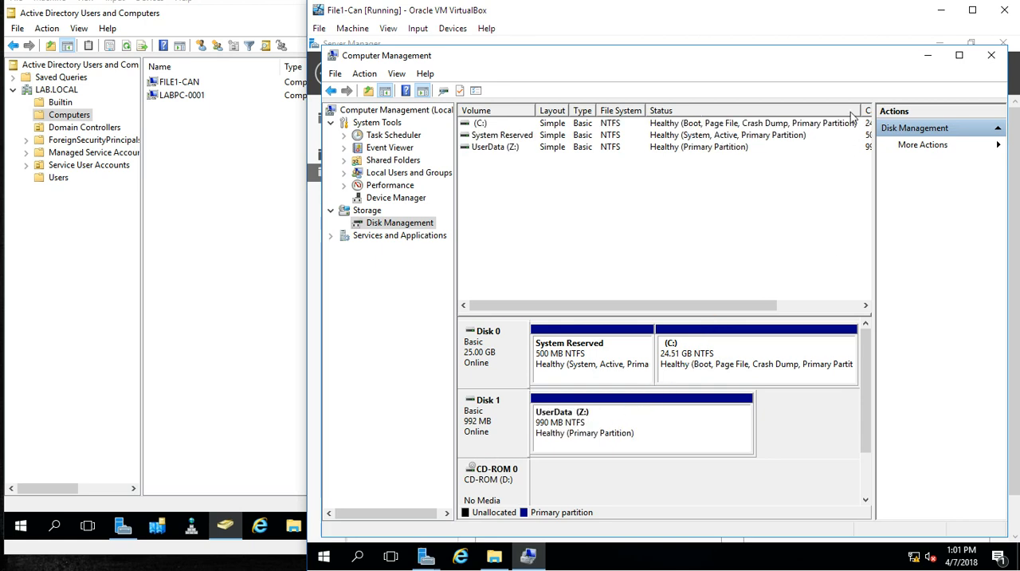
Step: Minimize Computer Management and refresh the disk list in Server Manager
click(927, 55)
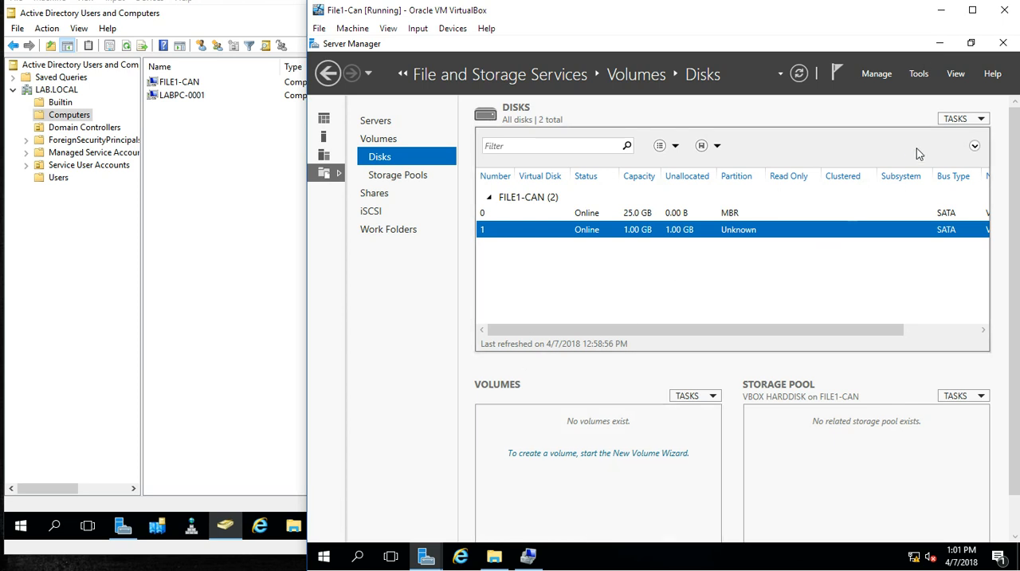
click(957, 118)
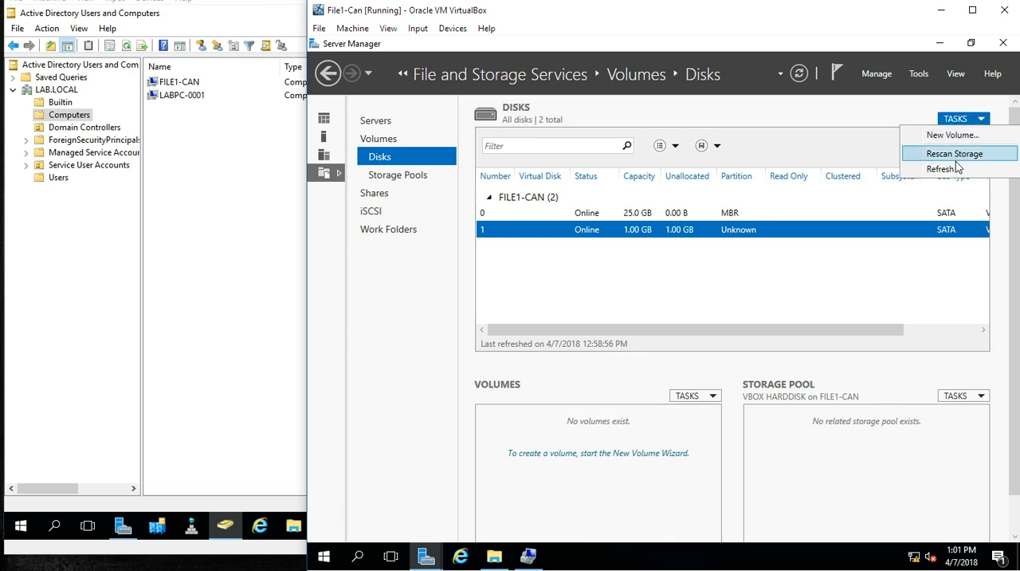
click(945, 169)
Step: Open the UserData (Z:) drive in File Explorer and create a folder named Shares on it
click(492, 558)
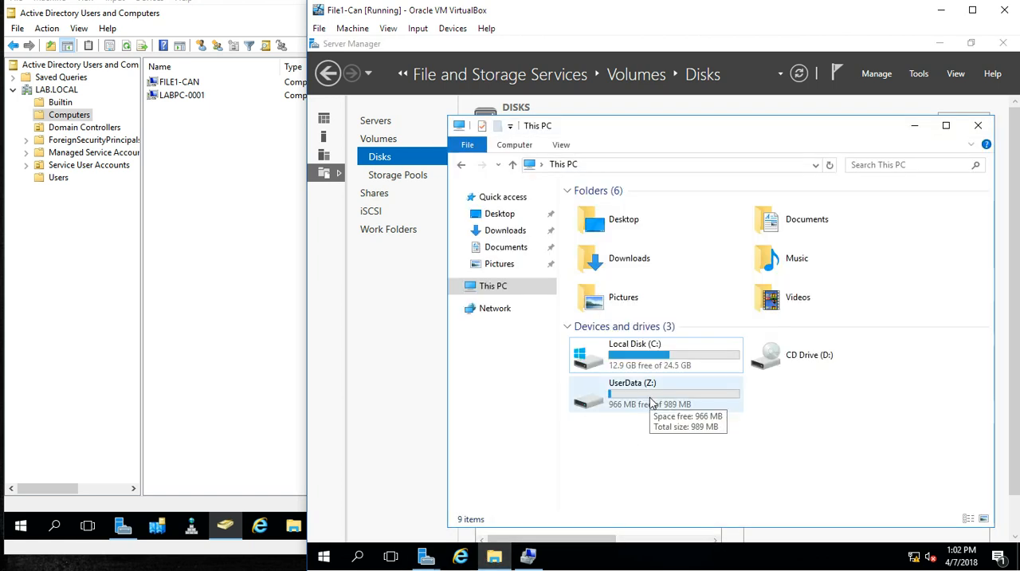
double_click(650, 398)
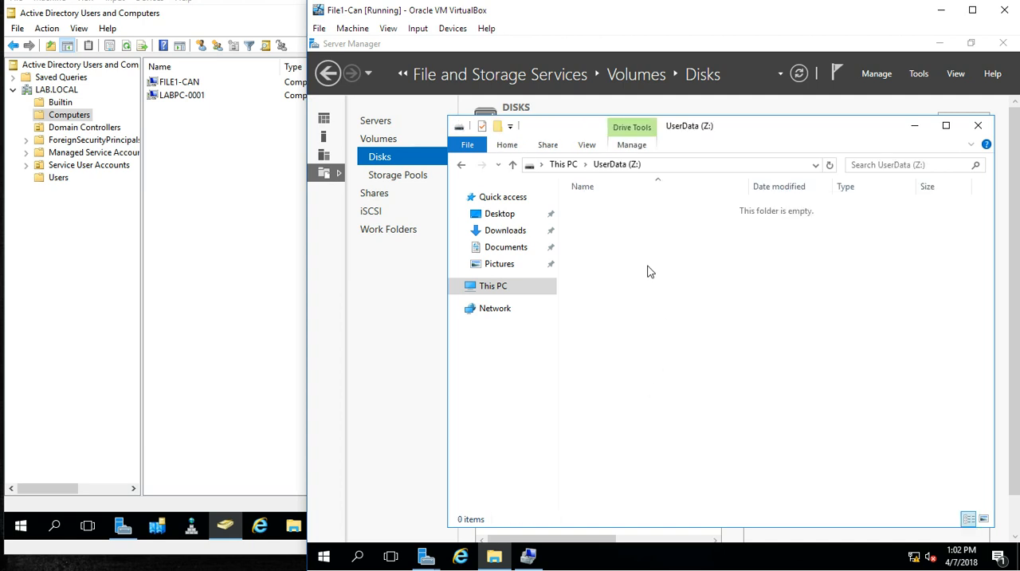
right_click(647, 266)
mouse_move(801, 419)
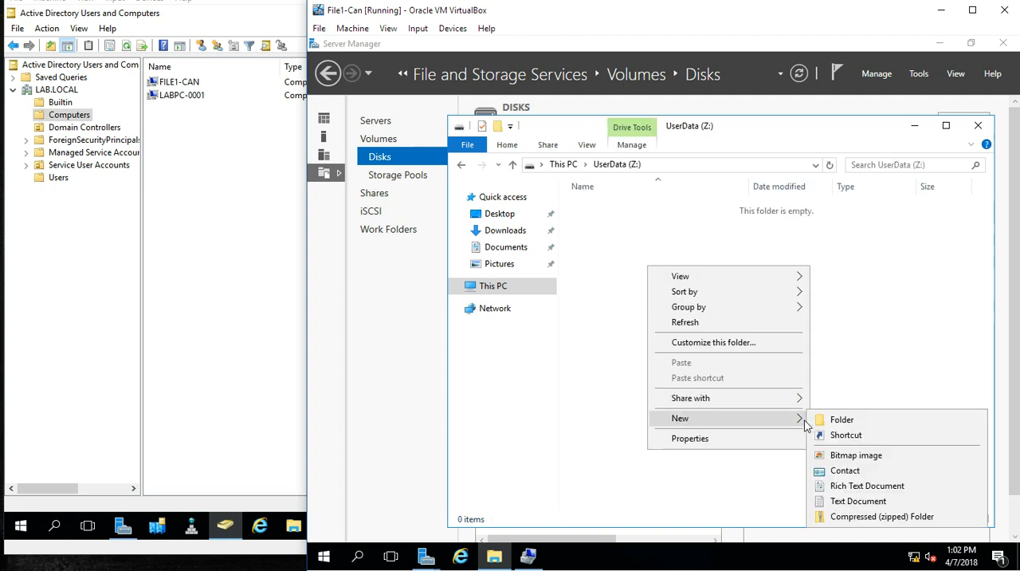
click(833, 424)
text(Shares)
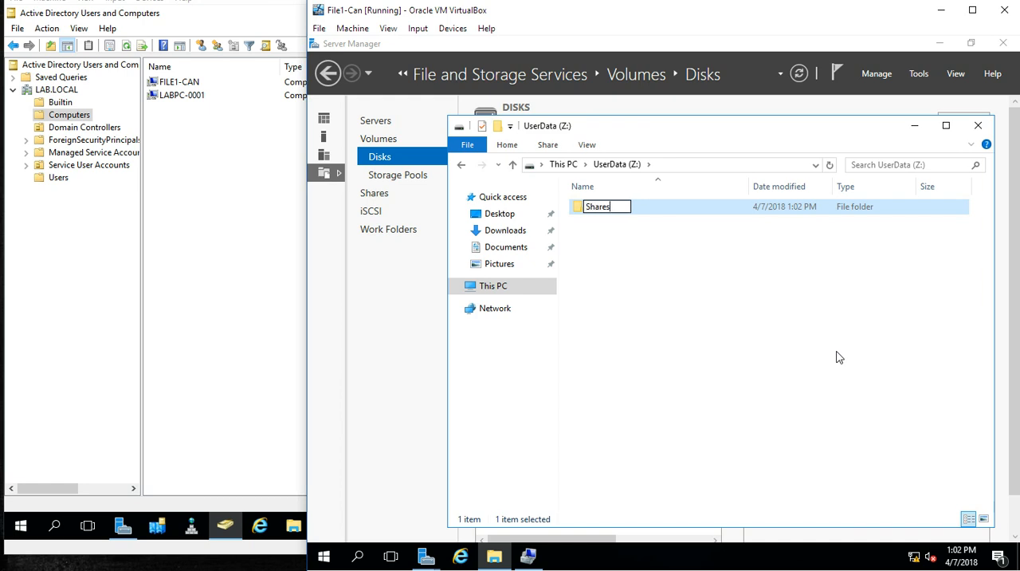
key(Return)
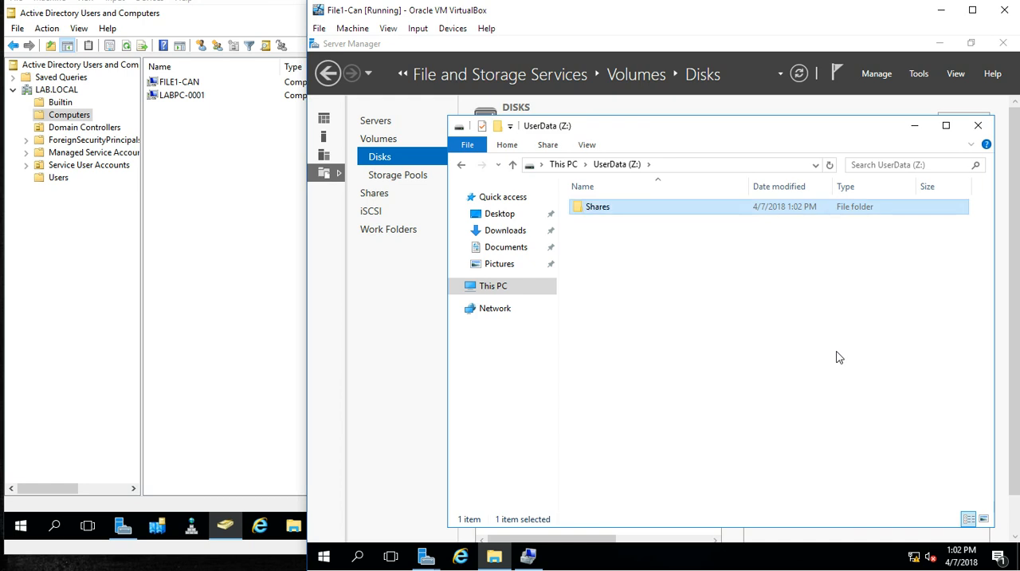
Step: Open the Shares folder and create a subfolder named HR inside it
double_click(618, 208)
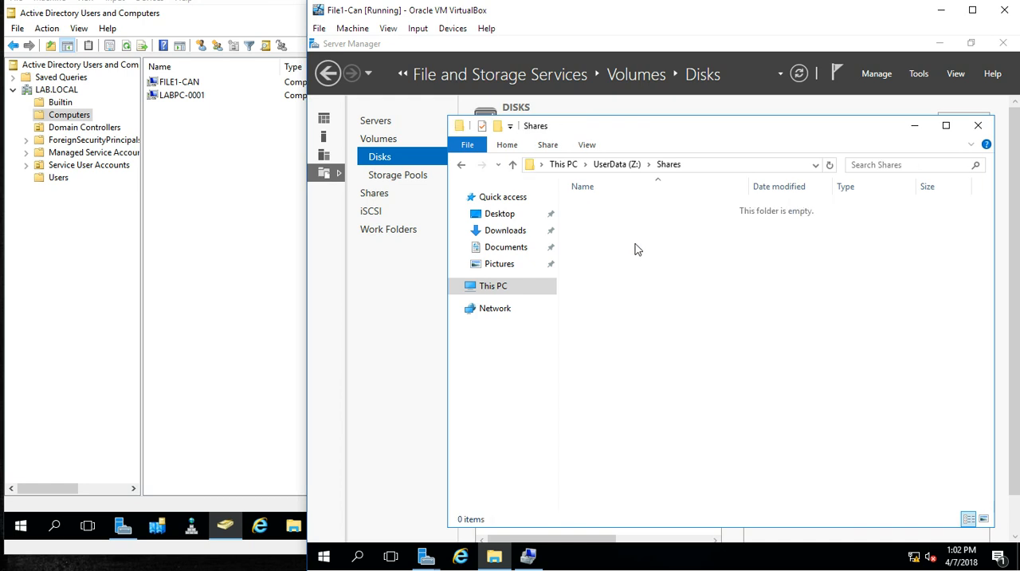
right_click(624, 231)
mouse_move(670, 399)
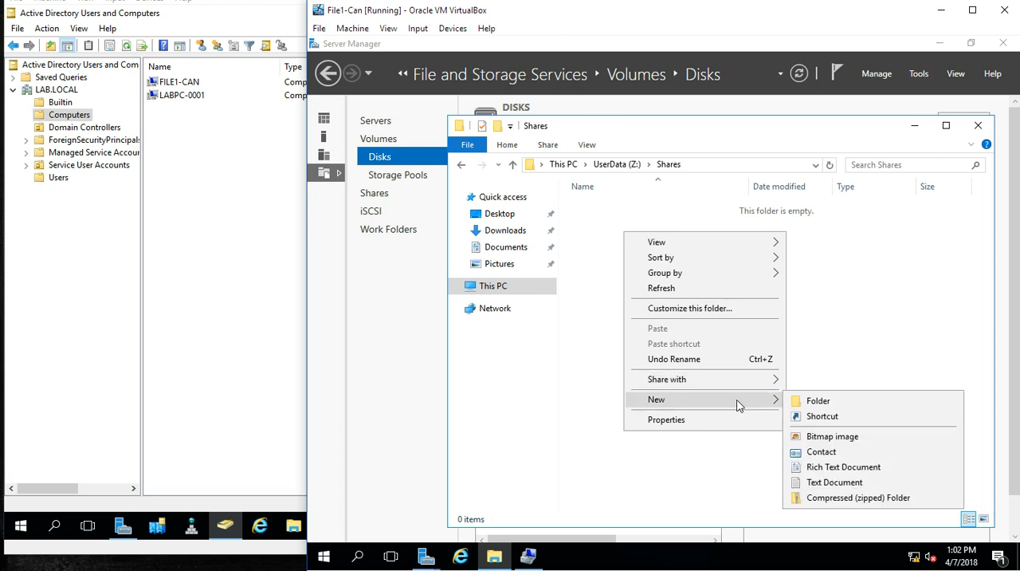
click(805, 398)
text(HR)
key(Return)
Step: Create a second subfolder named Exec inside the Shares folder
right_click(756, 342)
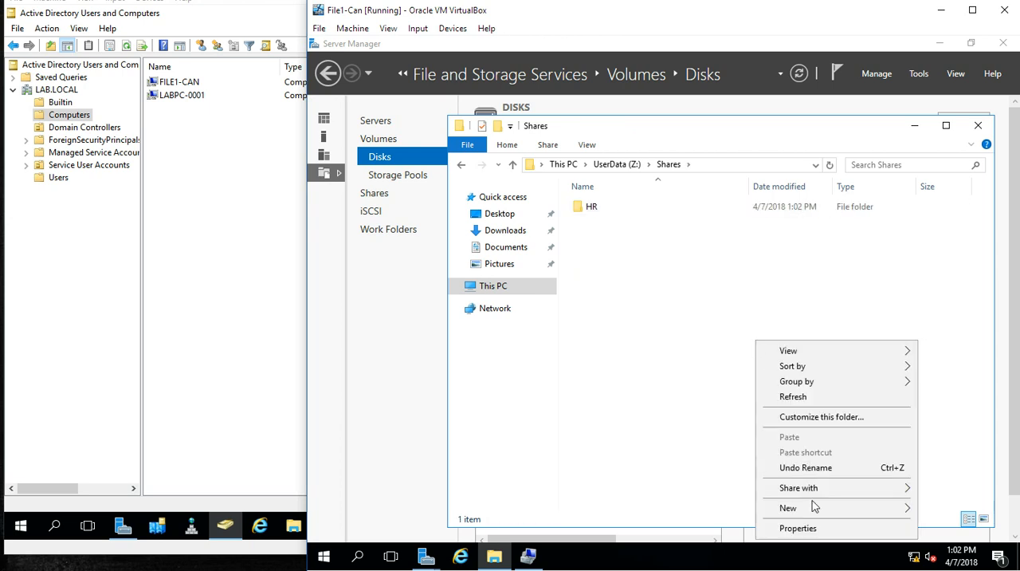
mouse_move(814, 506)
click(605, 410)
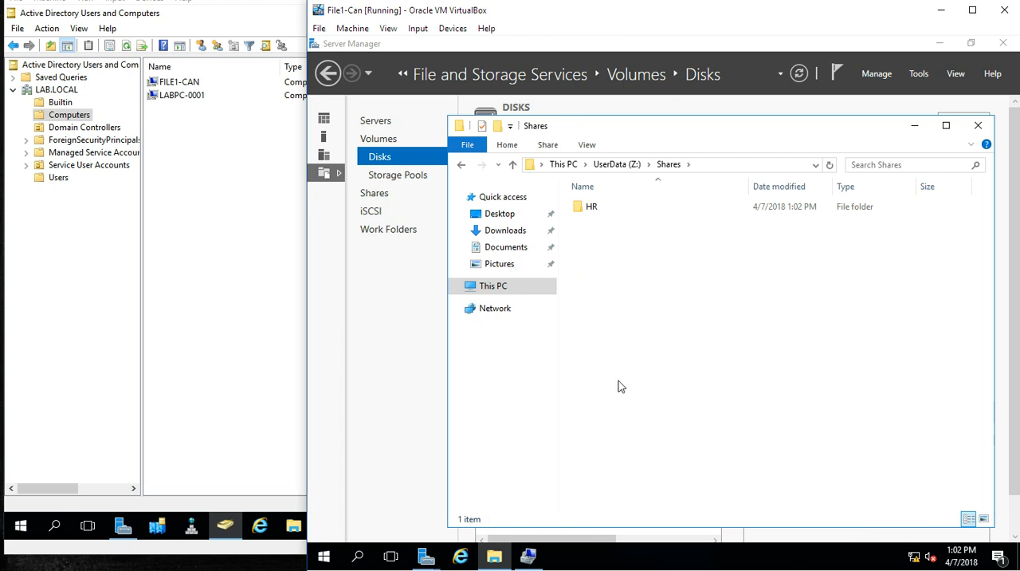
text(Exec)
key(Return)
Step: Add a third subfolder named IT inside the Shares folder
right_click(614, 303)
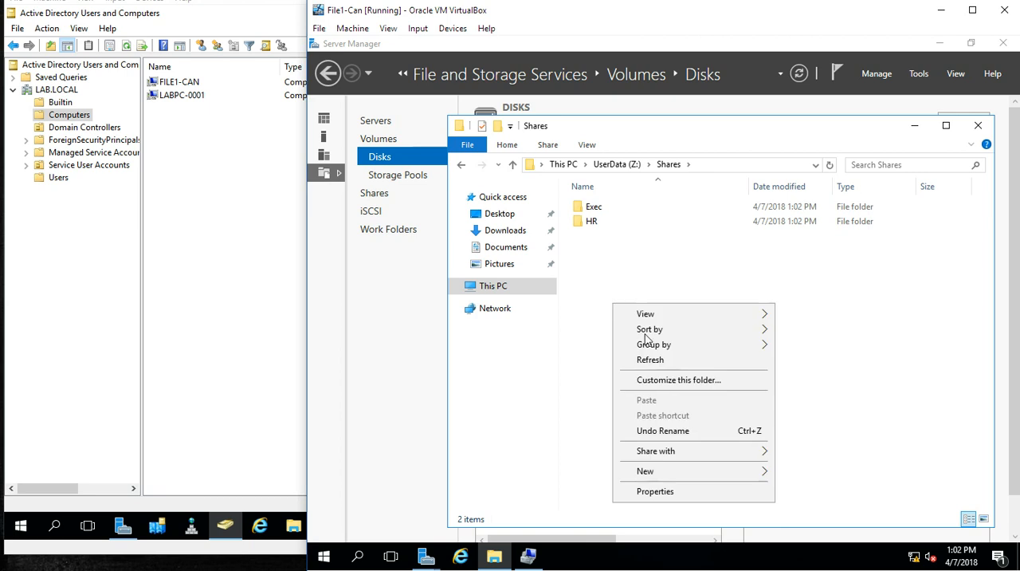
mouse_move(721, 472)
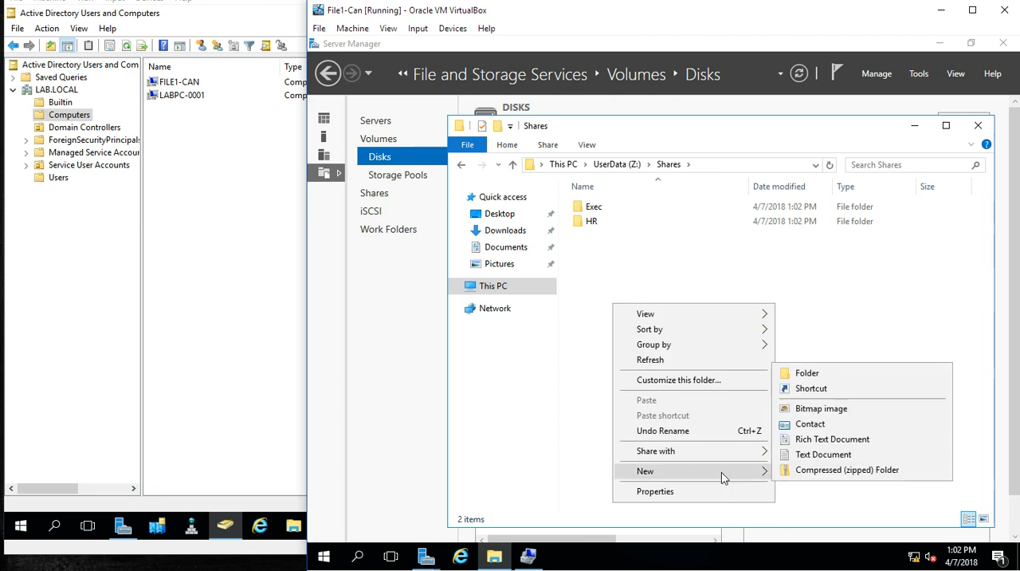
click(817, 372)
text(IT)
key(Return)
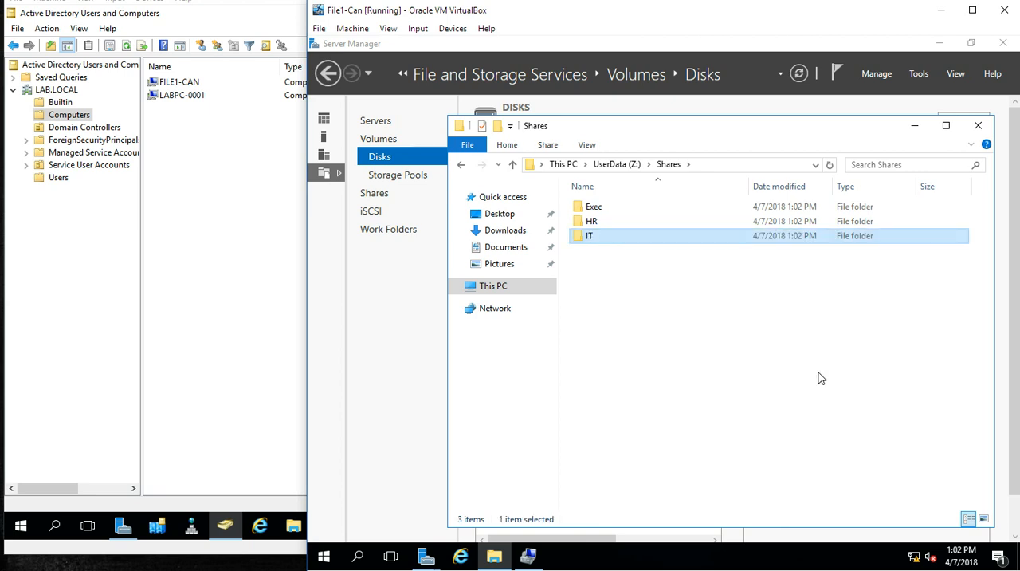
click(761, 294)
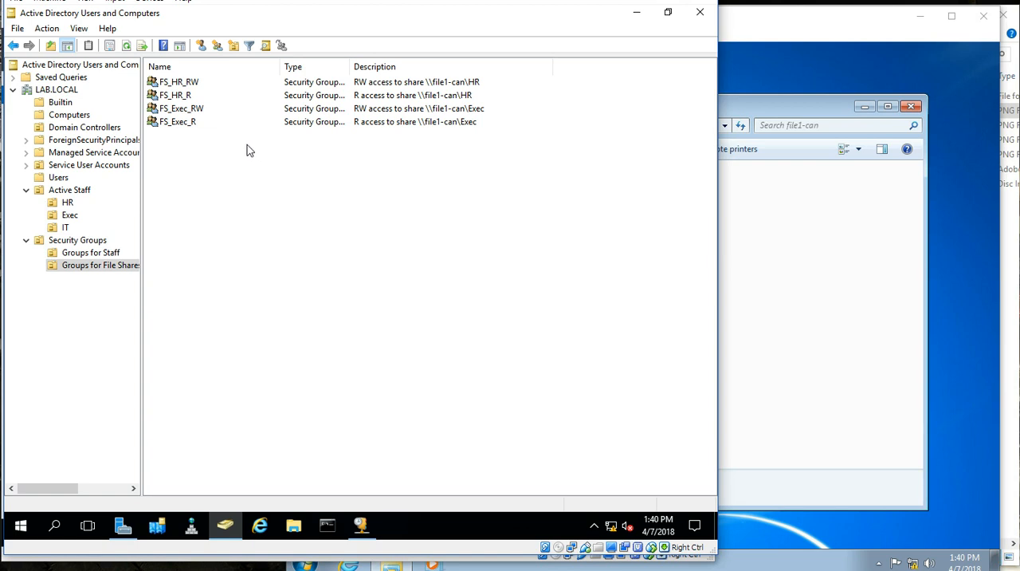
Step: In Active Directory Users and Computers, widen the console tree and examine the HR, Exec and IT units under Active Staff
drag(142, 250, 169, 249)
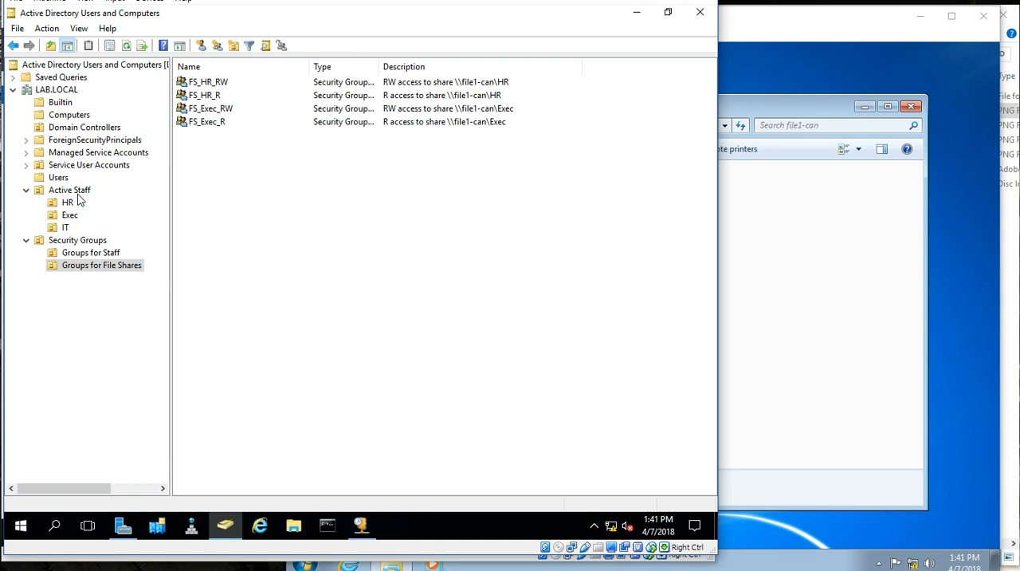
click(73, 194)
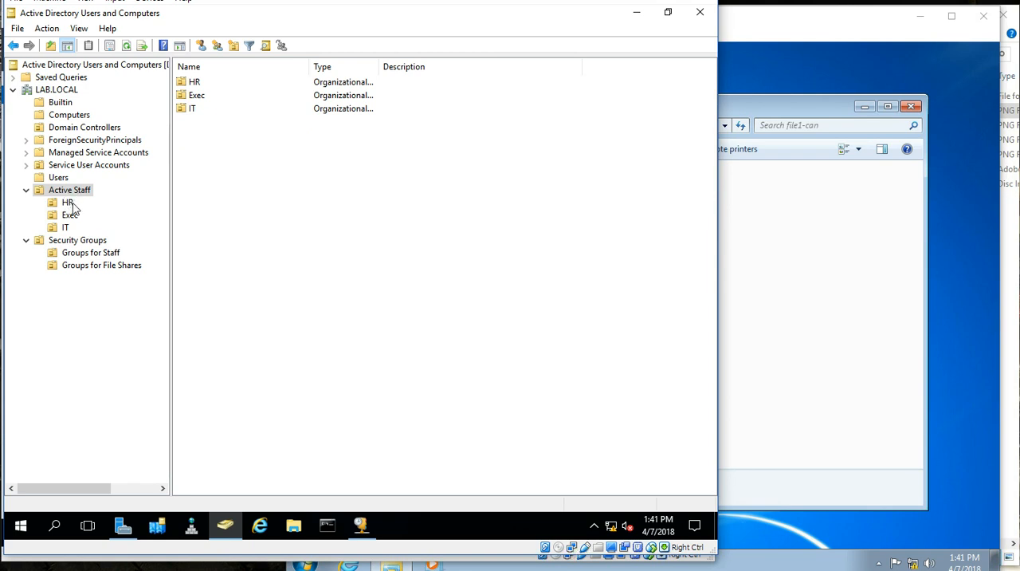
click(69, 203)
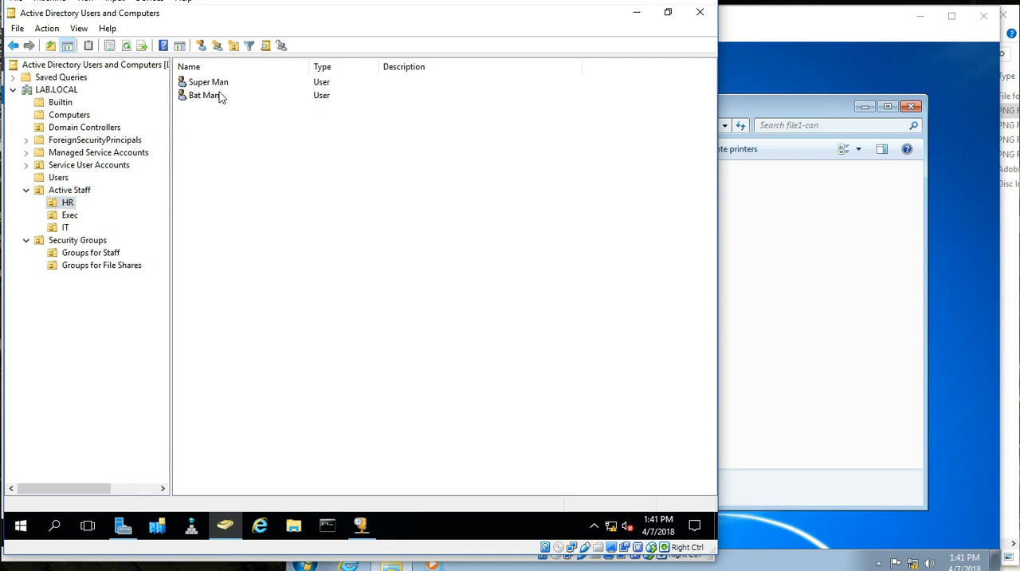
click(69, 216)
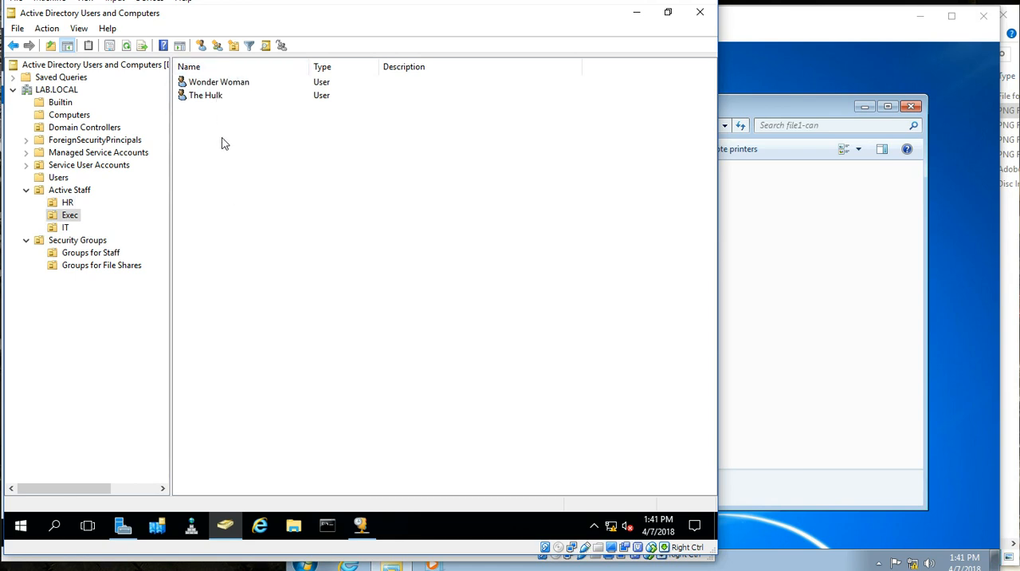
click(68, 229)
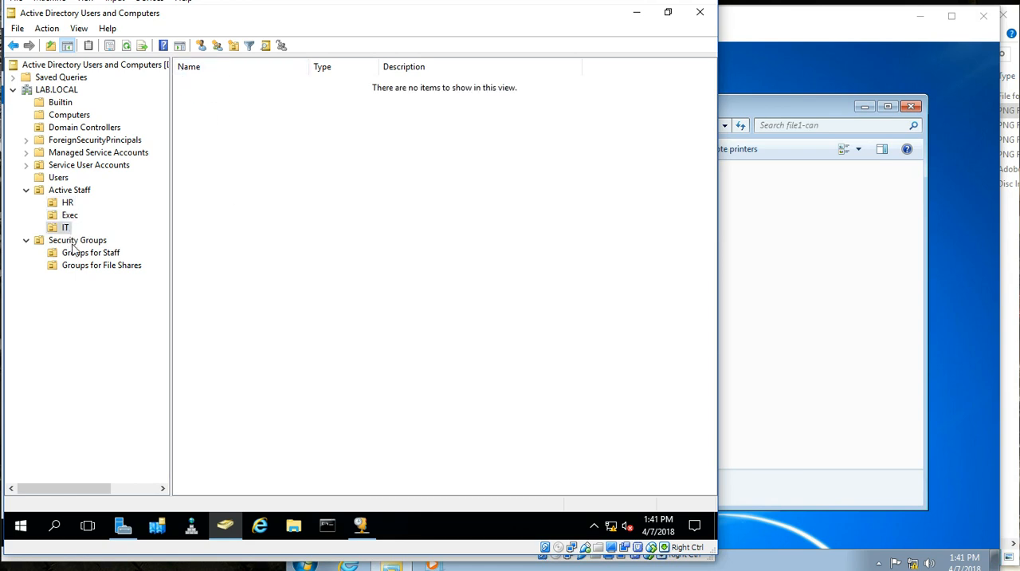
Step: Open Groups for Staff under Security Groups and examine the members of the UsrGrp_HR group
click(77, 241)
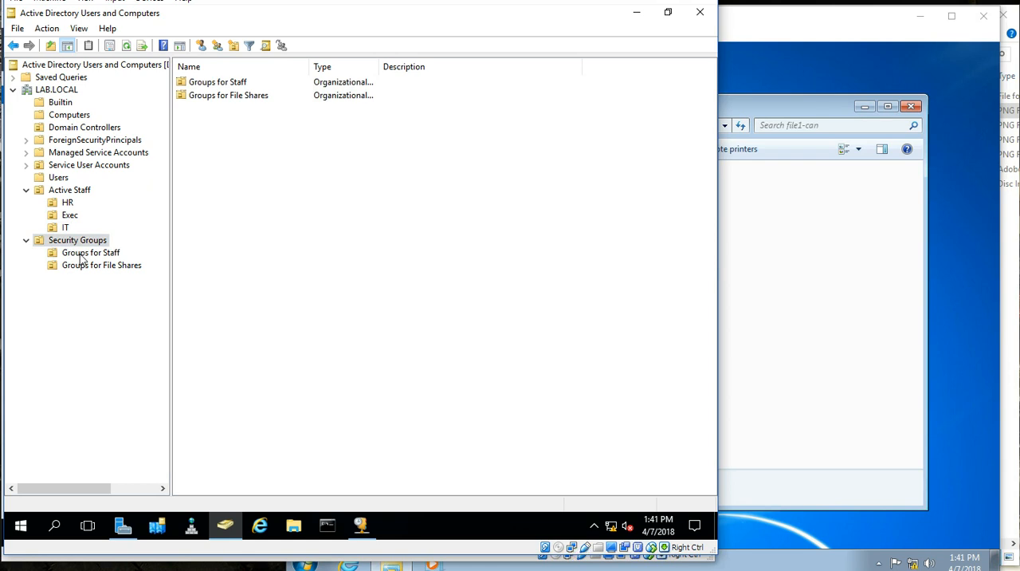
click(83, 253)
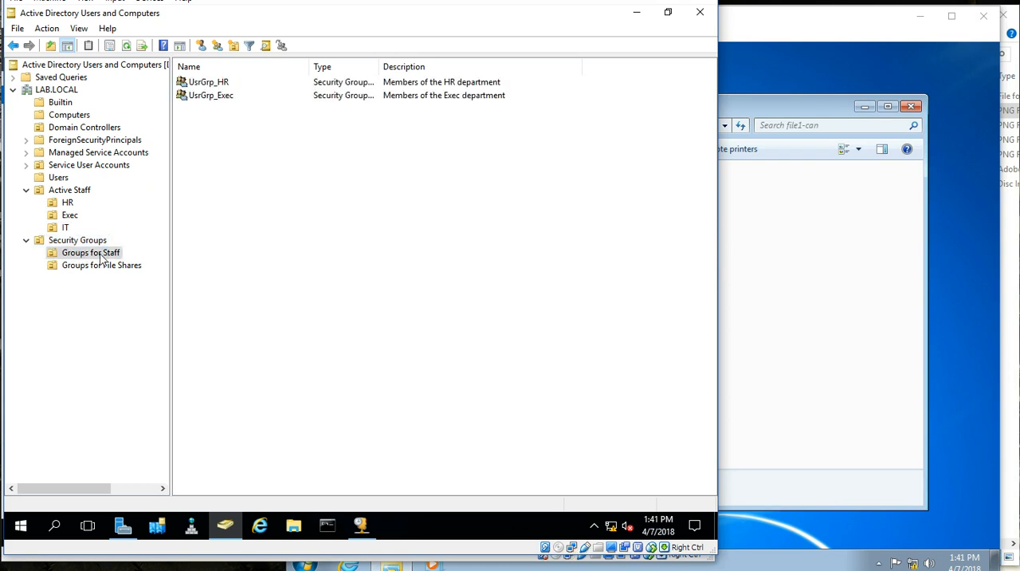
click(229, 86)
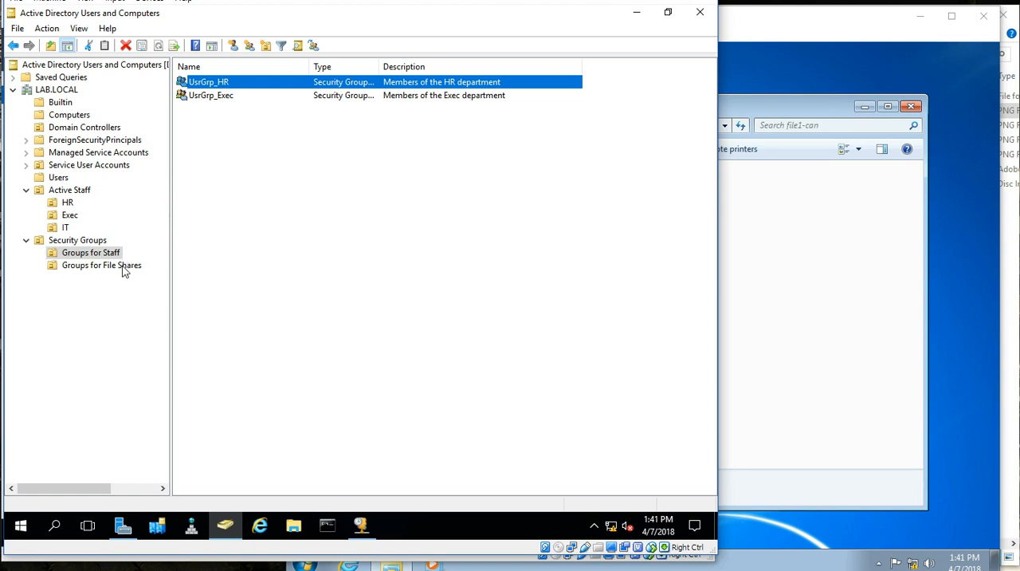
click(205, 99)
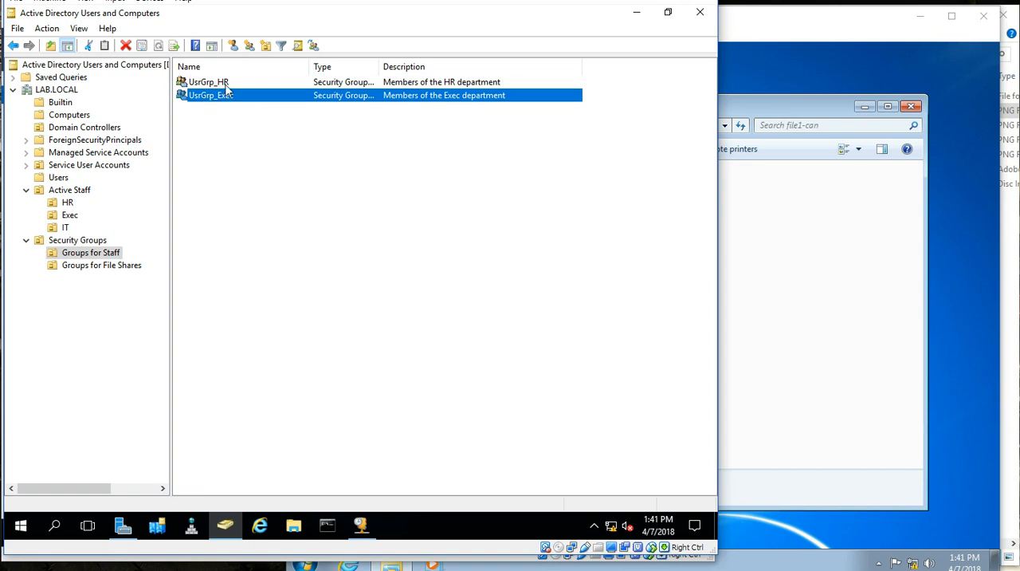
double_click(233, 82)
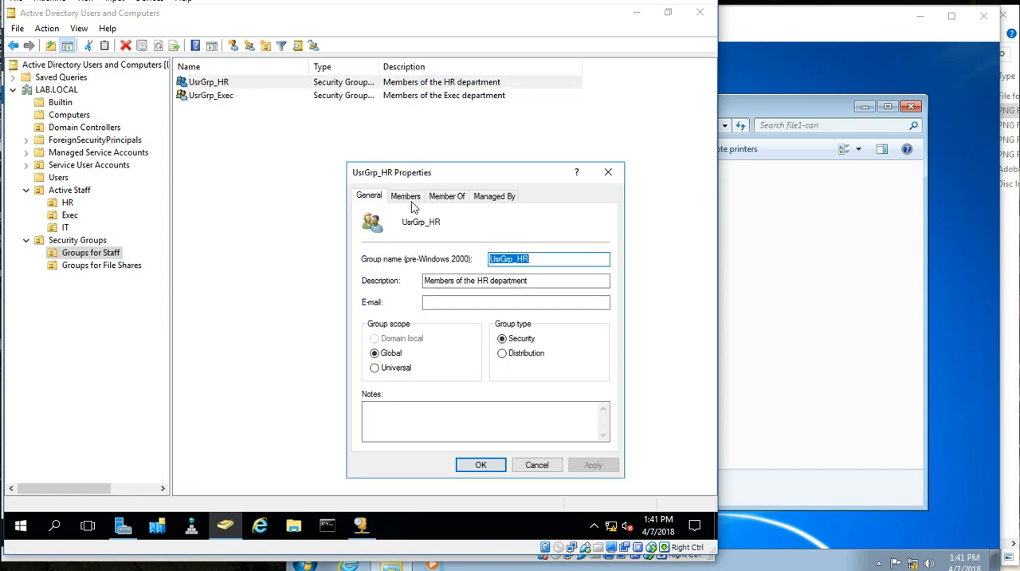
click(407, 197)
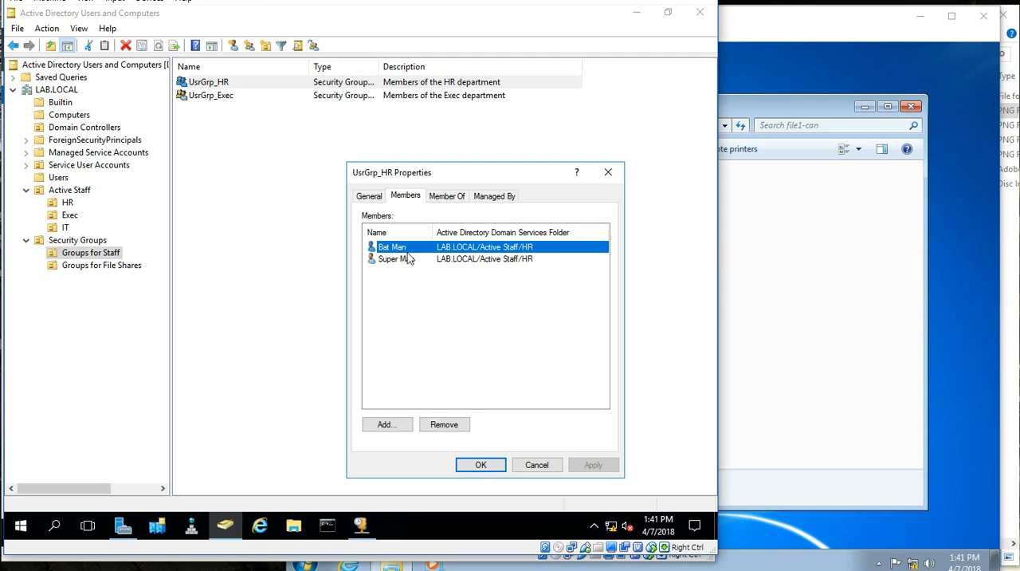
click(522, 467)
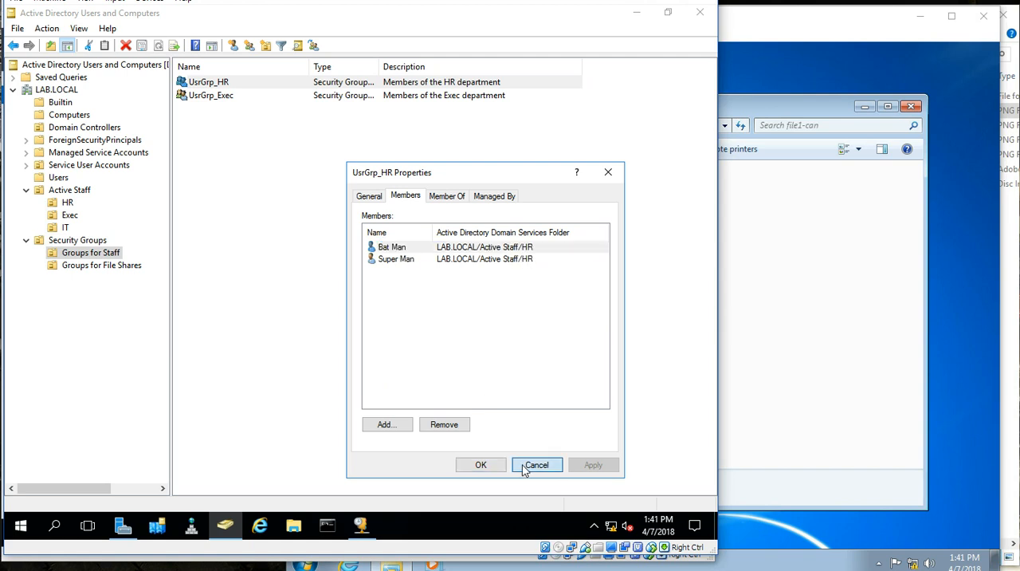
Step: Examine the members of the UsrGrp_Exec group and close its properties
double_click(209, 96)
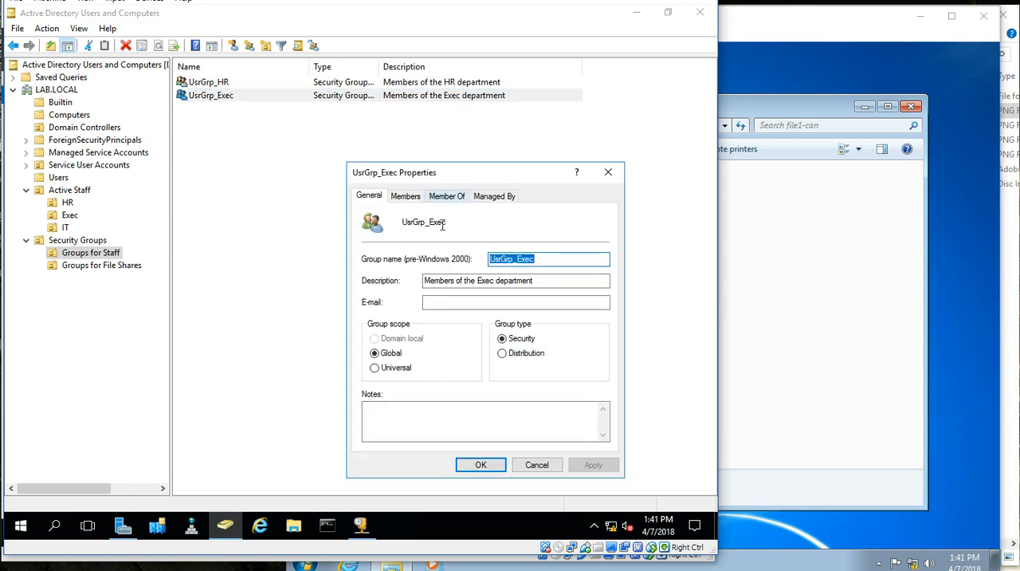
click(405, 197)
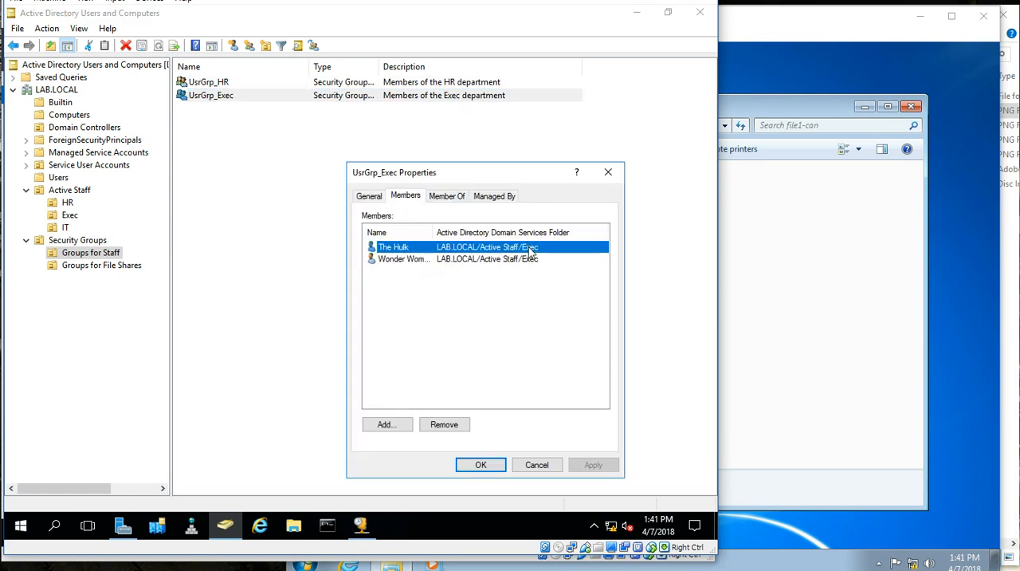
click(492, 468)
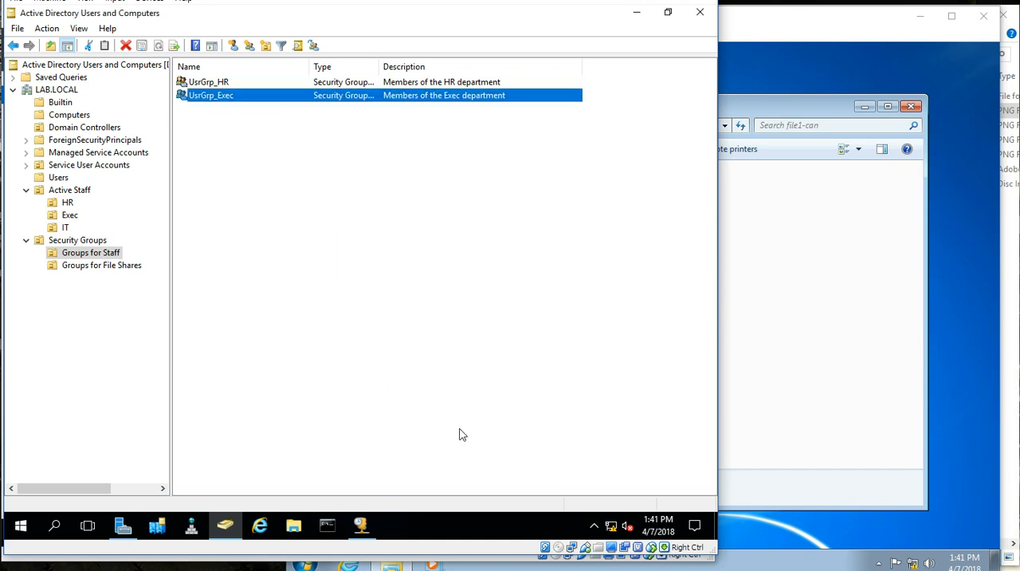
click(303, 321)
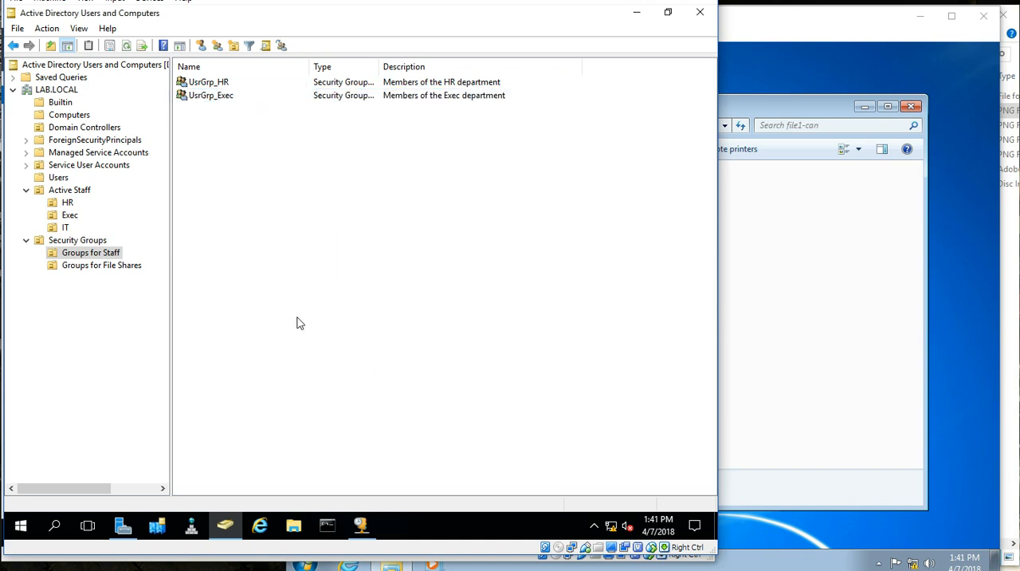
Step: Examine the names and descriptions of the HR and Exec read and read-write groups in Groups for File Shares
click(95, 266)
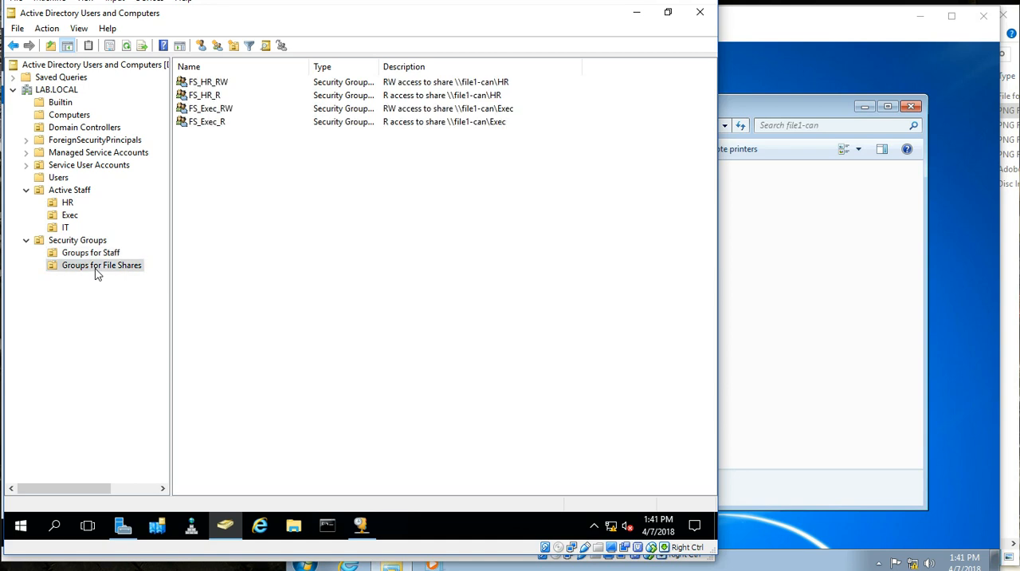
click(505, 83)
click(510, 95)
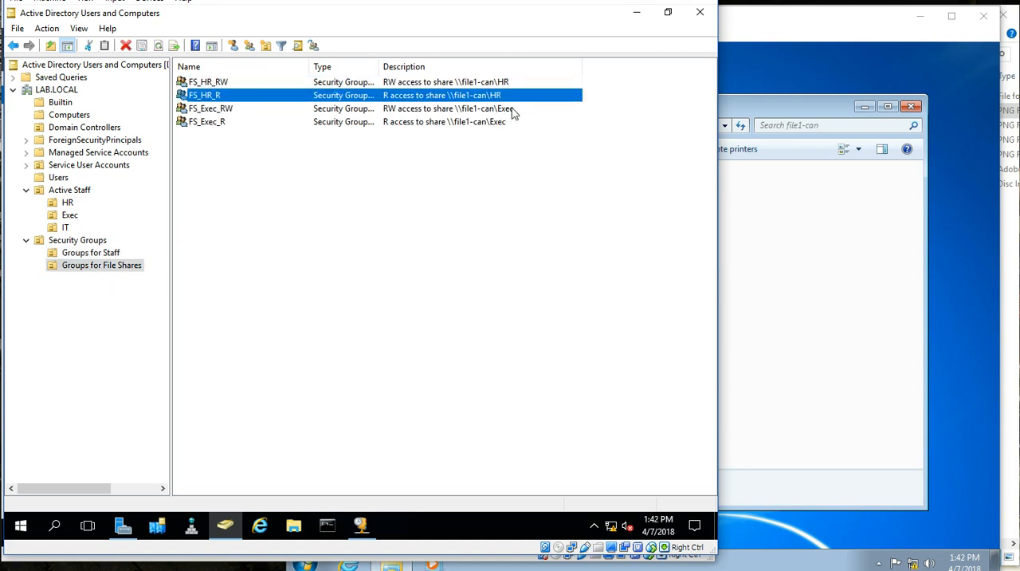
click(514, 108)
click(507, 123)
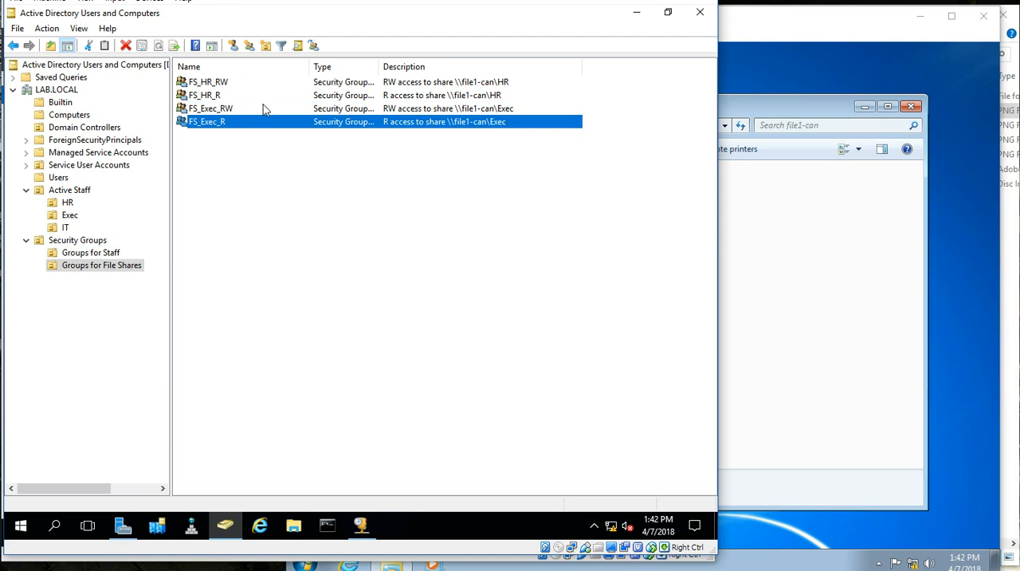
click(228, 84)
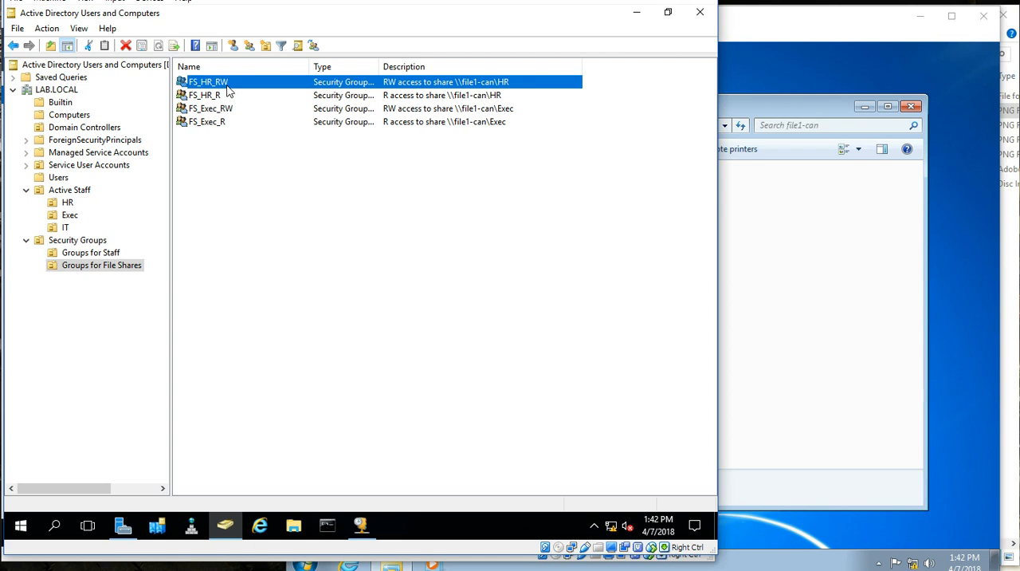
click(225, 97)
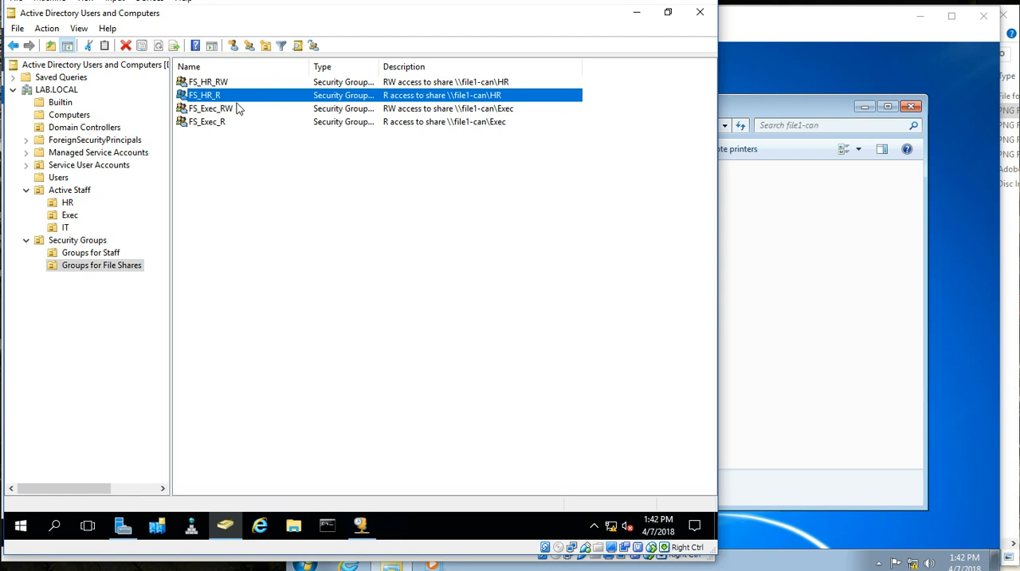
click(228, 84)
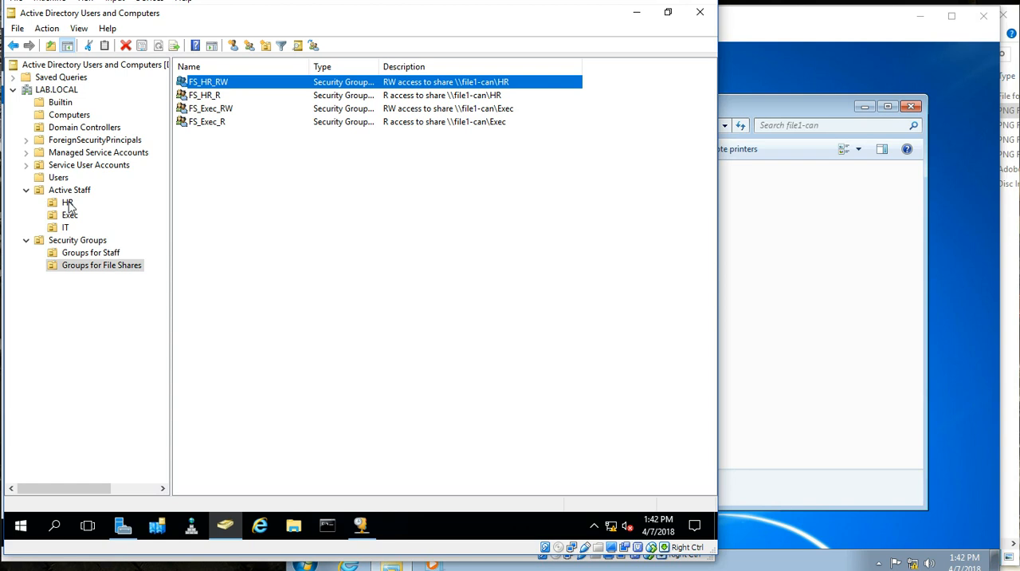
Step: Compare the groups in Groups for Staff and Groups for File Shares, then examine the members of FS_HR_RW and close its properties
click(90, 253)
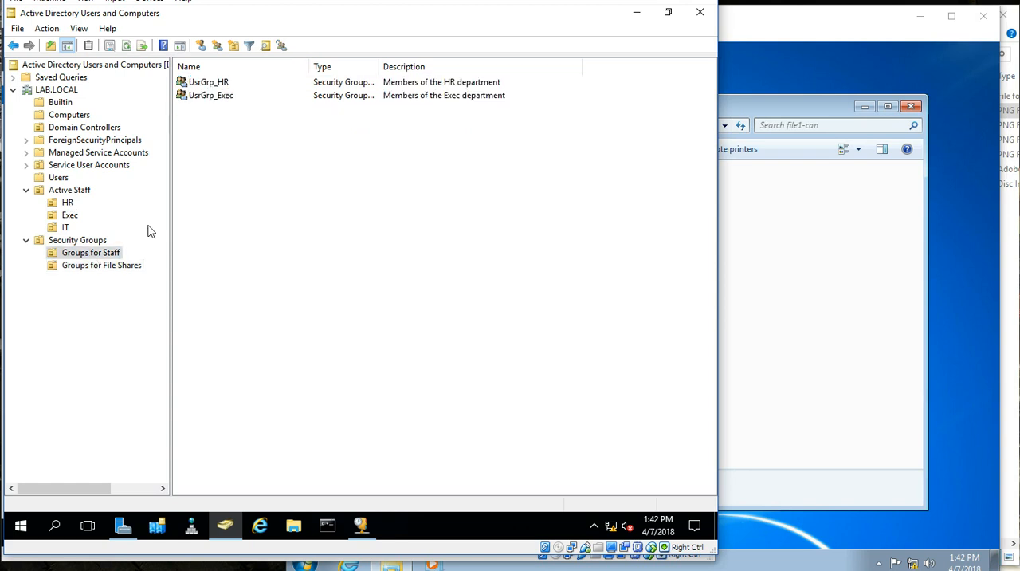
click(210, 84)
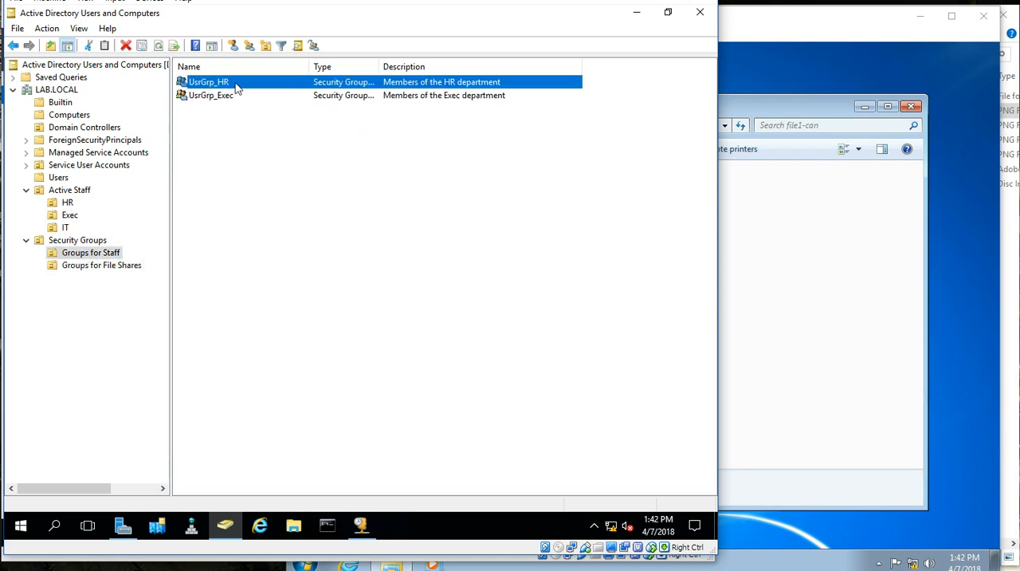
click(104, 265)
click(225, 84)
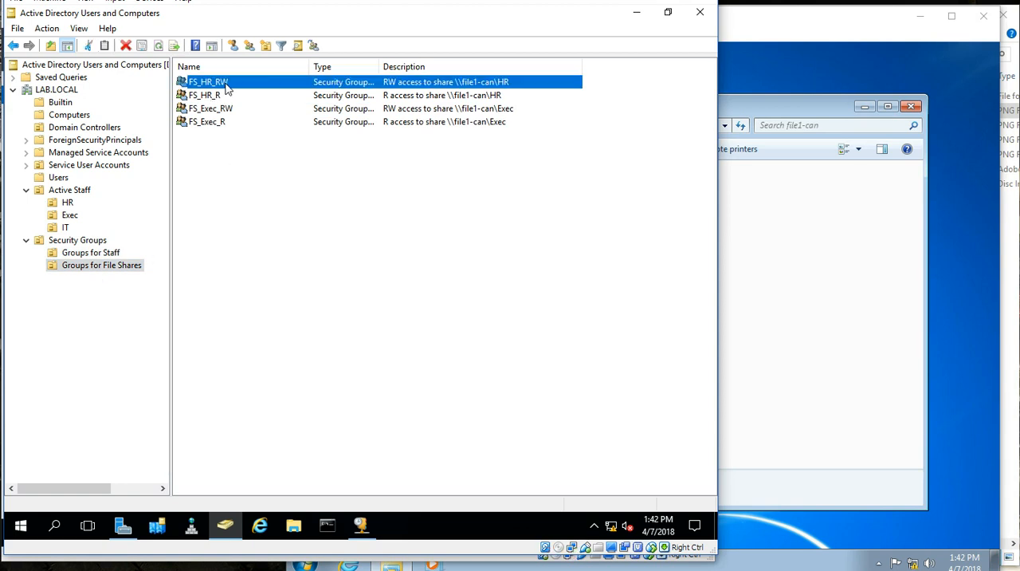
double_click(238, 86)
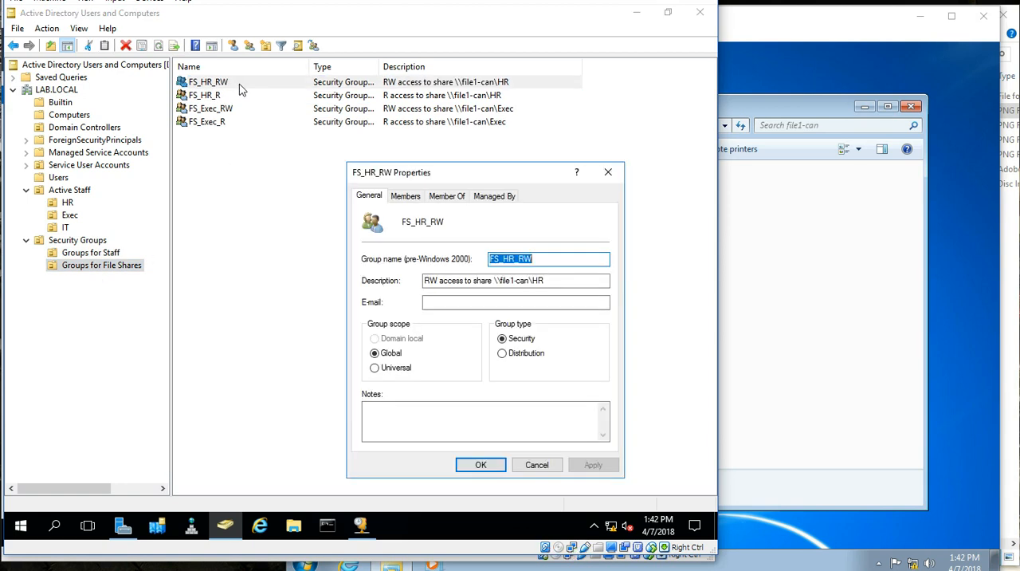
click(404, 197)
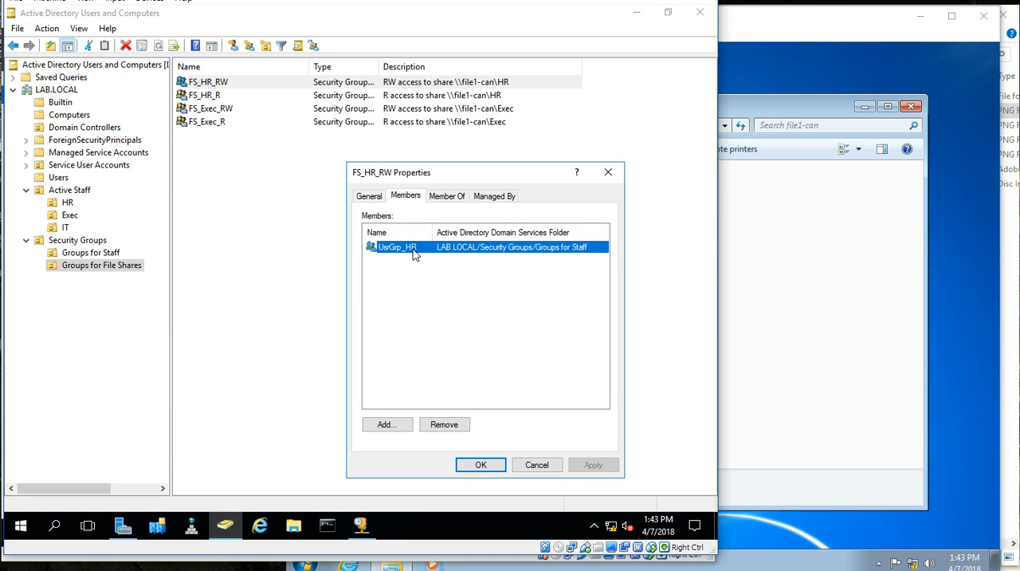
click(496, 470)
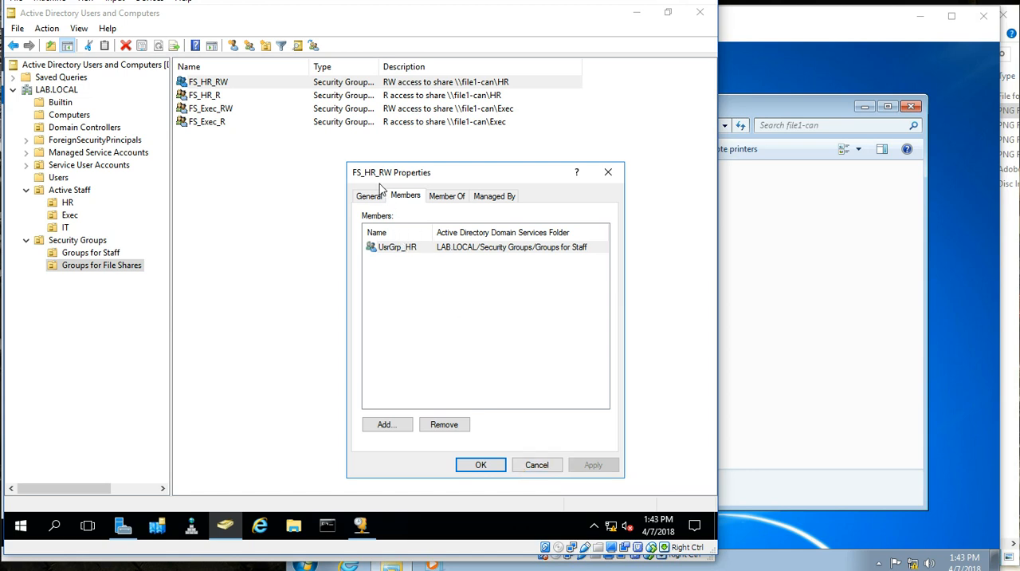
click(608, 172)
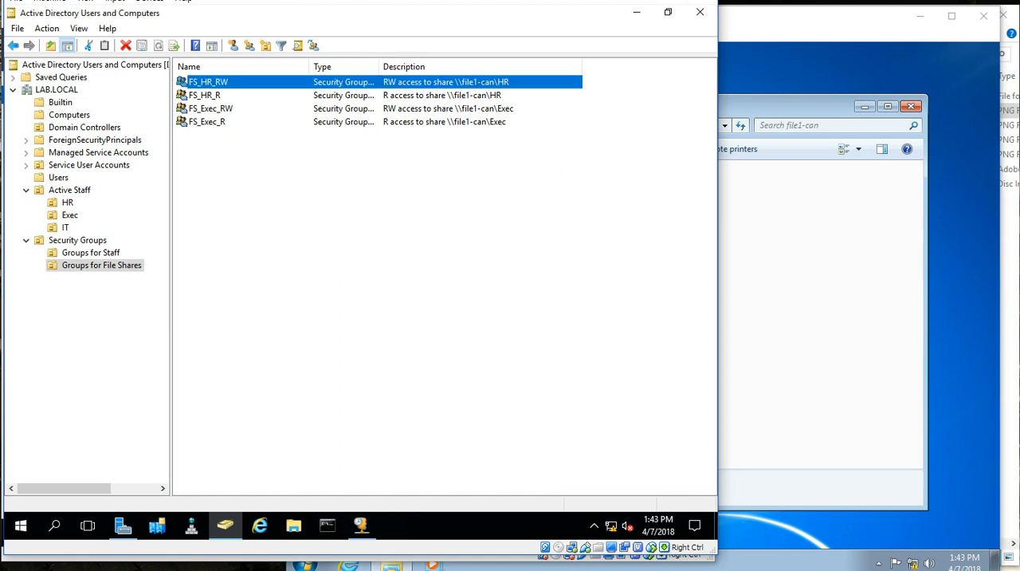
Step: Examine the members of the UsrGrp_HR group nested in FS_HR_RW, then close the properties of both groups
double_click(216, 86)
click(406, 196)
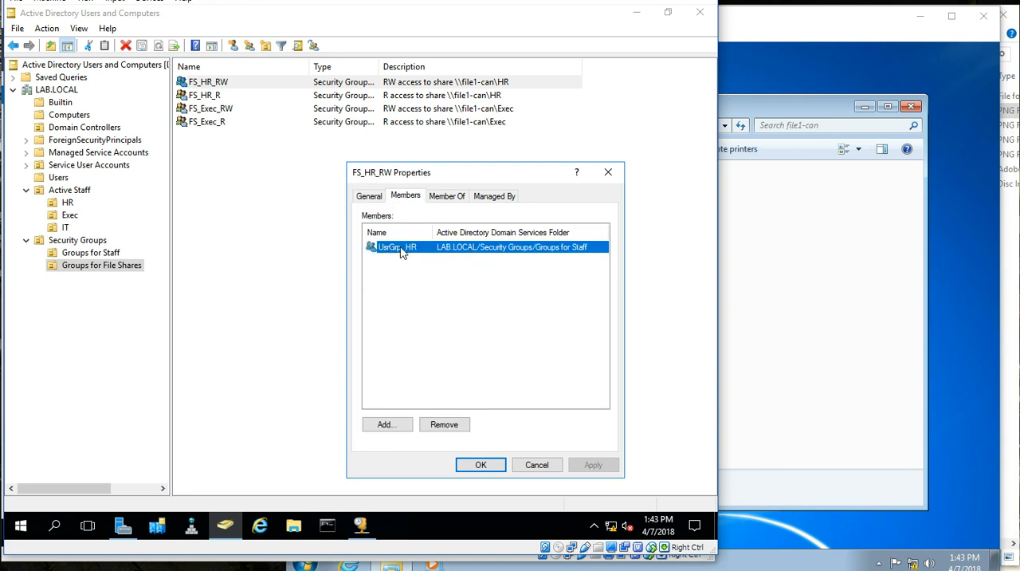
double_click(402, 252)
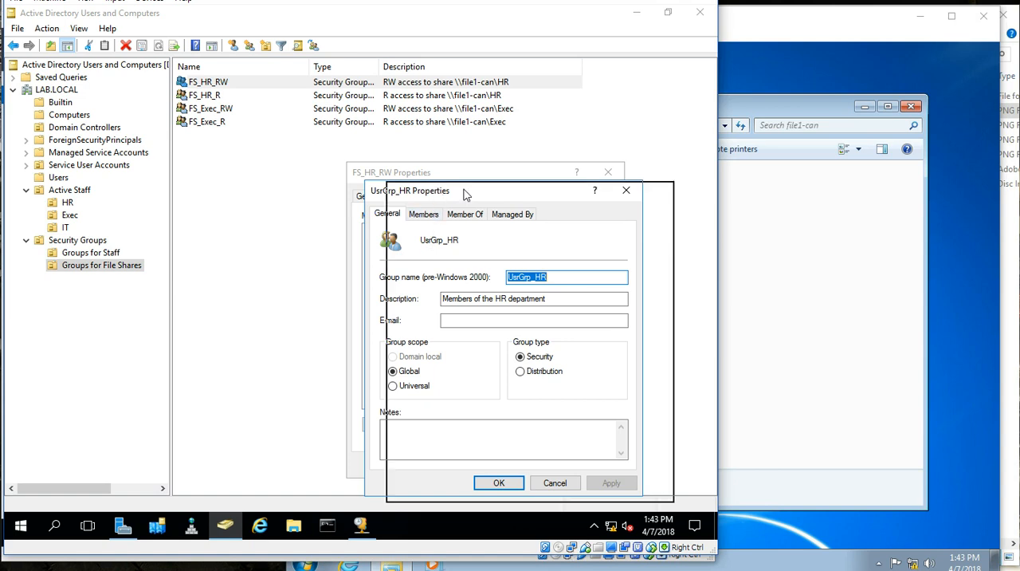
drag(434, 205, 494, 207)
click(488, 216)
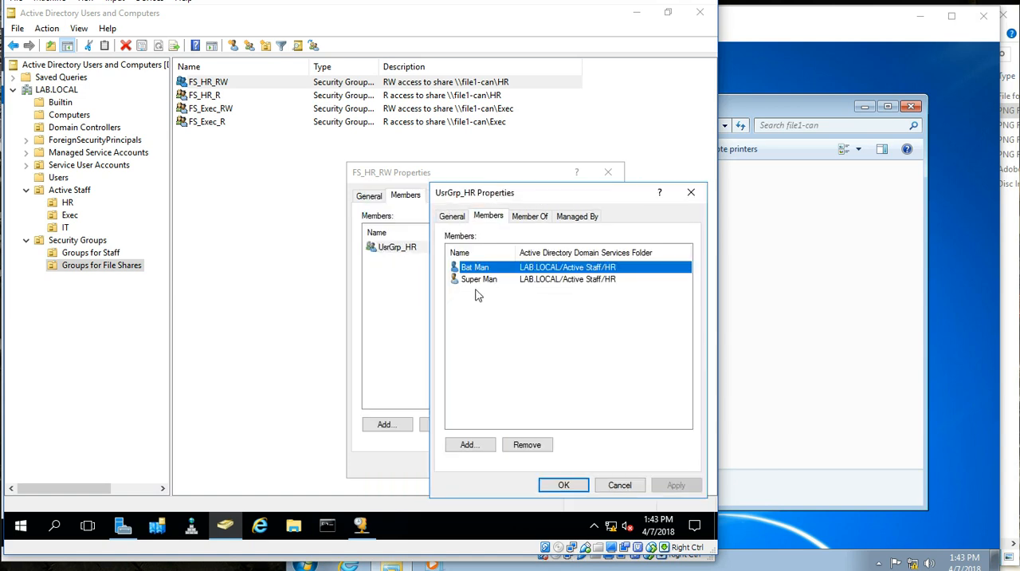
click(619, 484)
click(537, 465)
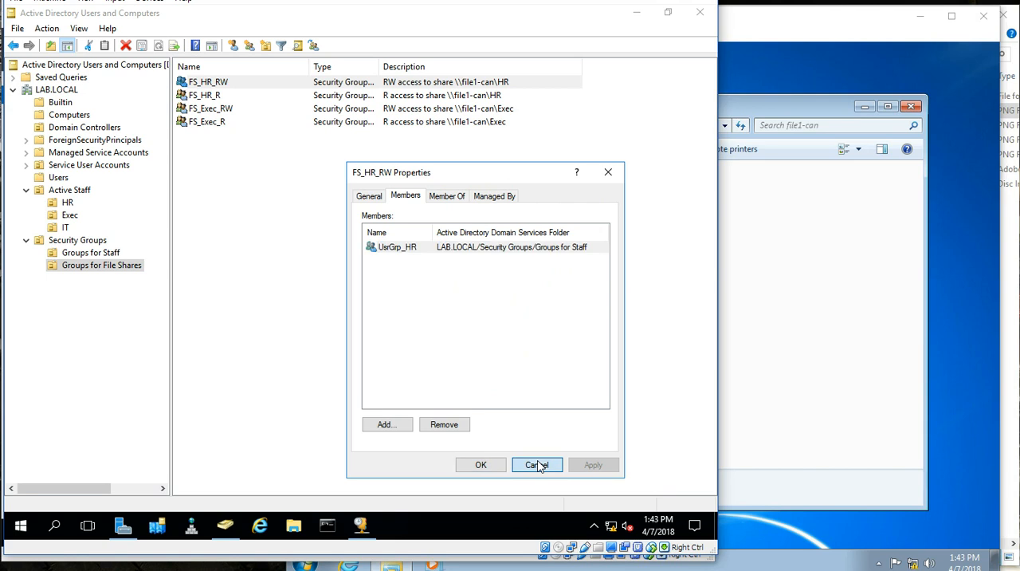
click(635, 13)
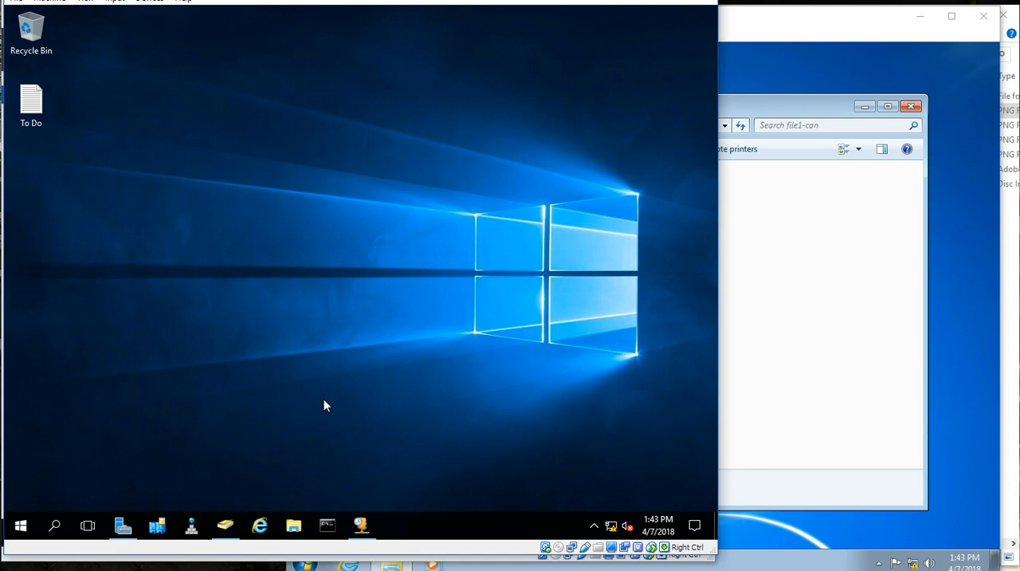
click(295, 523)
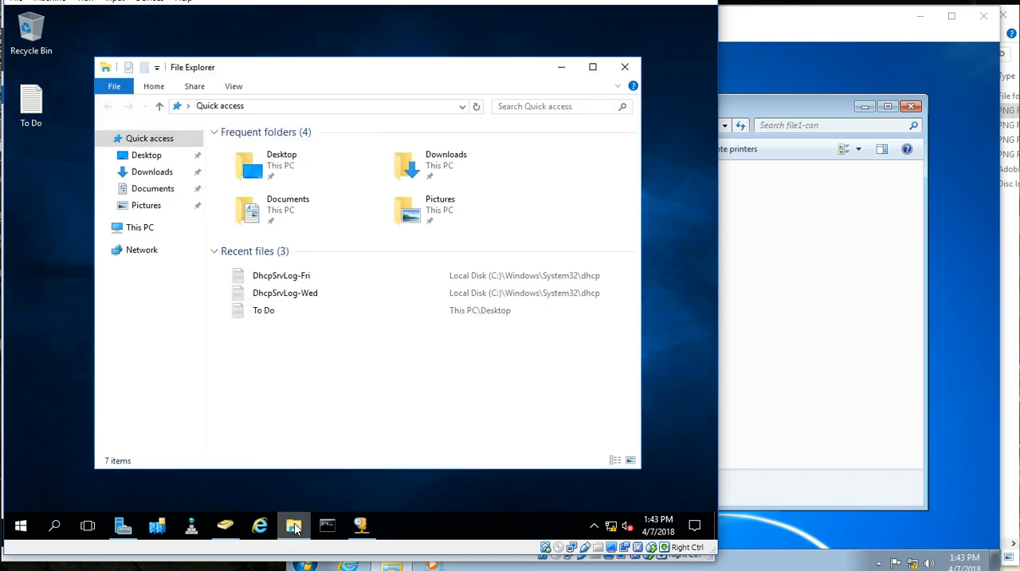
click(140, 231)
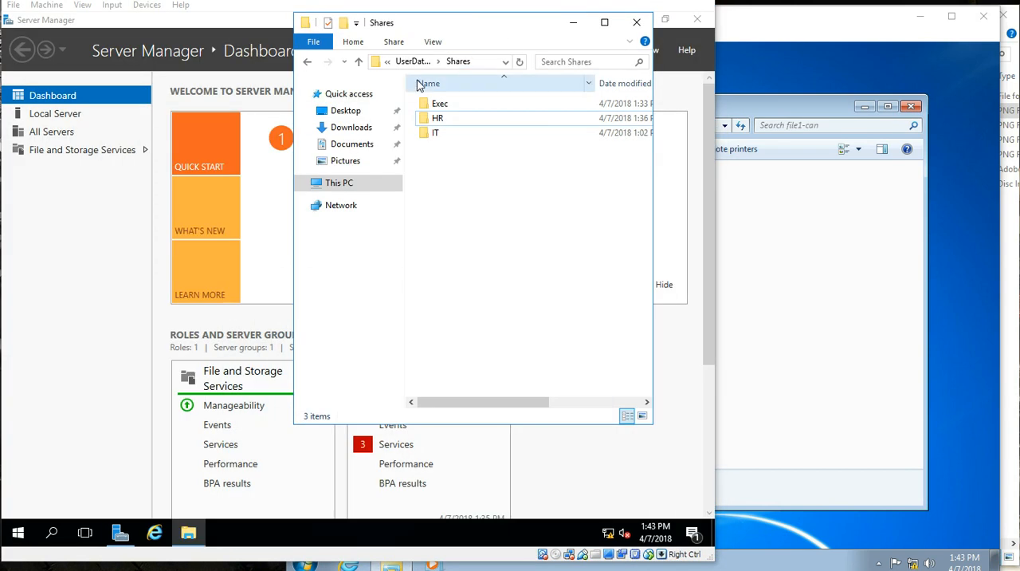
Step: On the file server, maximize File Explorer and open the Shares folder on the UserData (Z:) drive
double_click(407, 28)
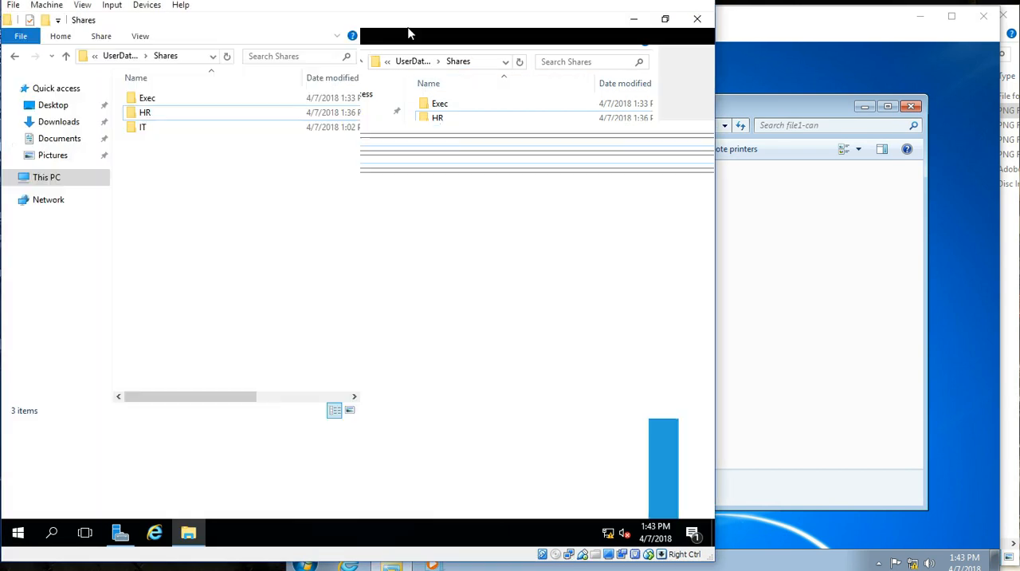
click(37, 185)
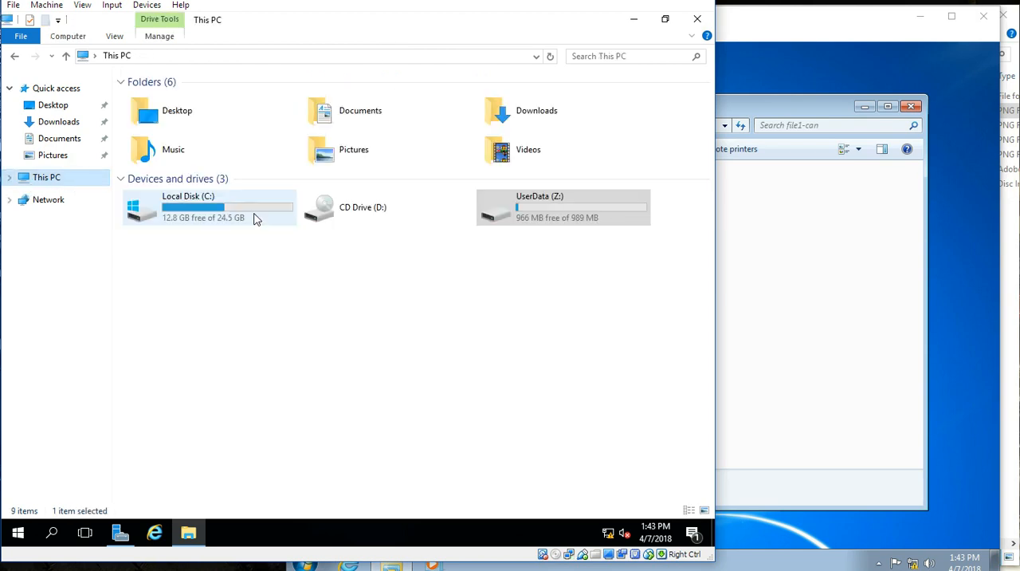
click(540, 223)
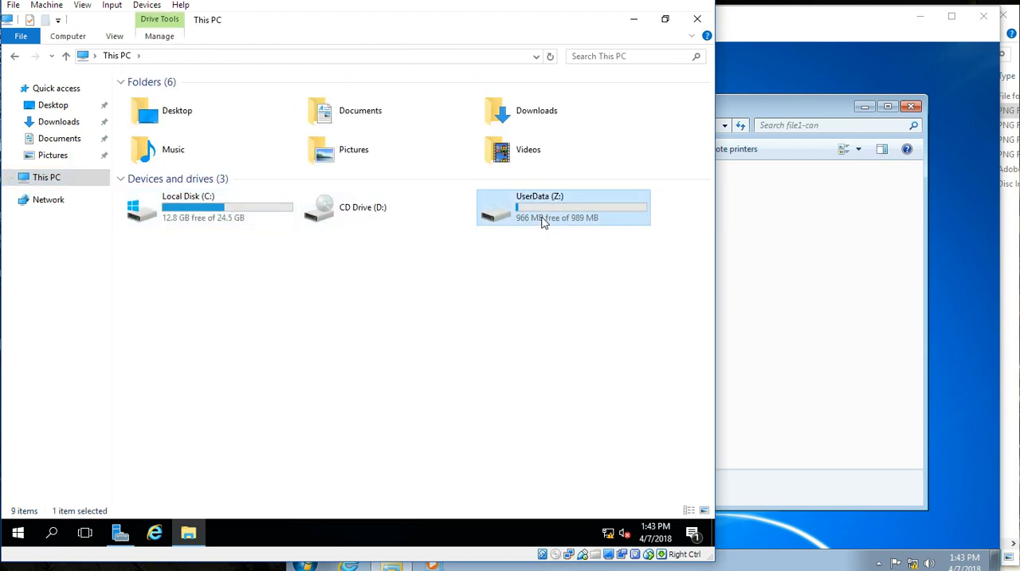
double_click(538, 221)
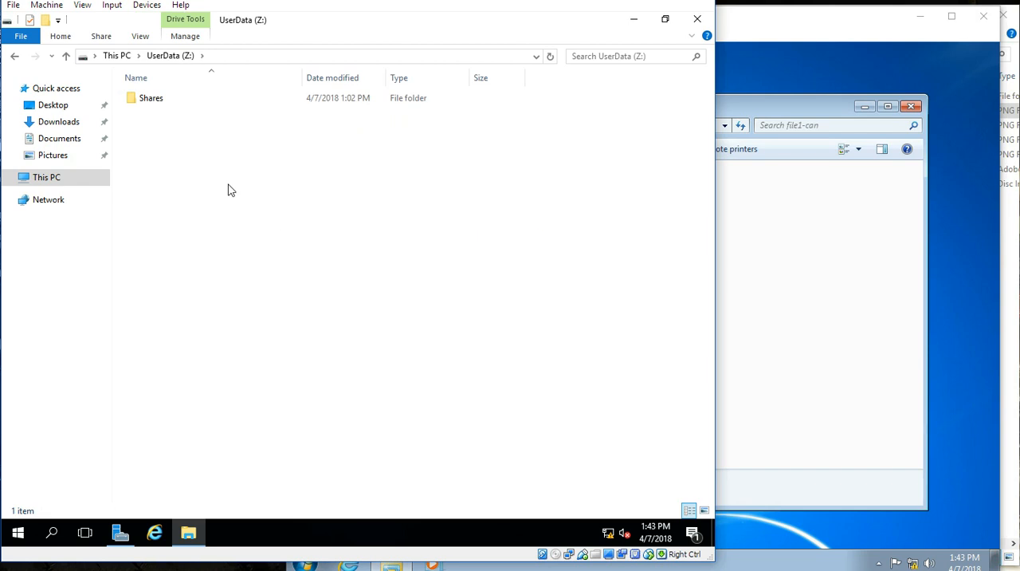
click(165, 98)
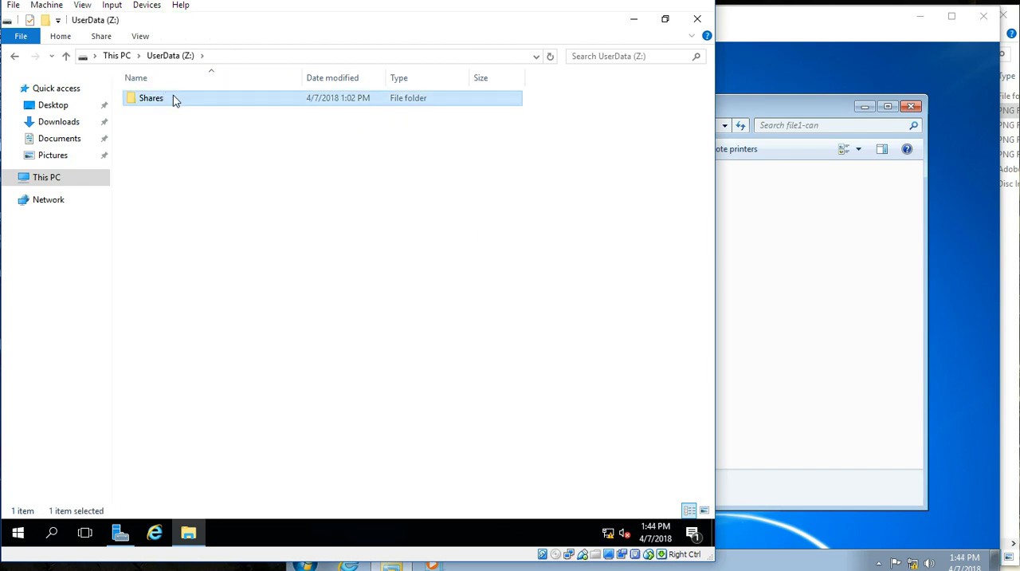
double_click(173, 96)
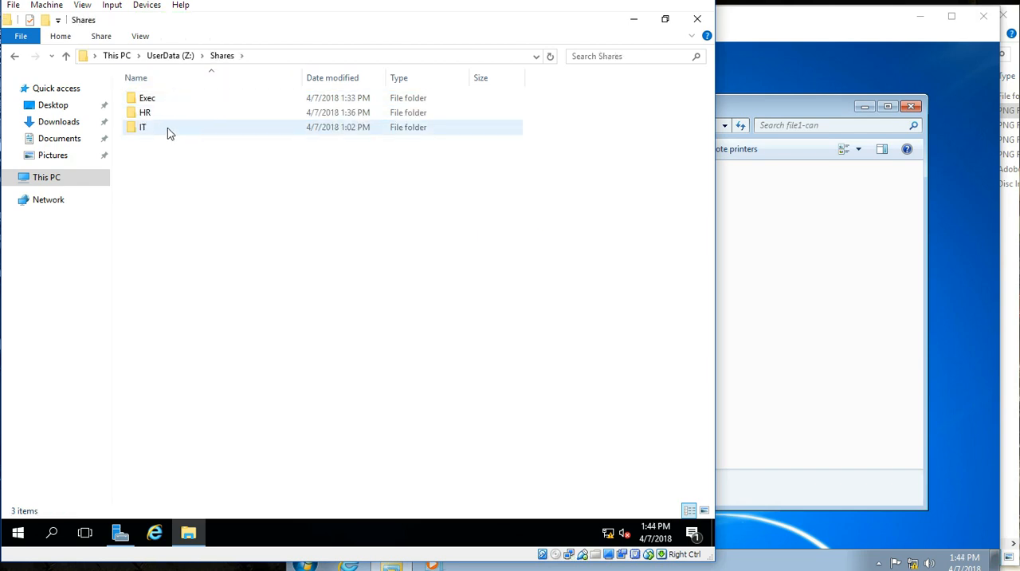
Step: Examine the contents of the Exec and HR folders and return to the Shares folder
double_click(159, 101)
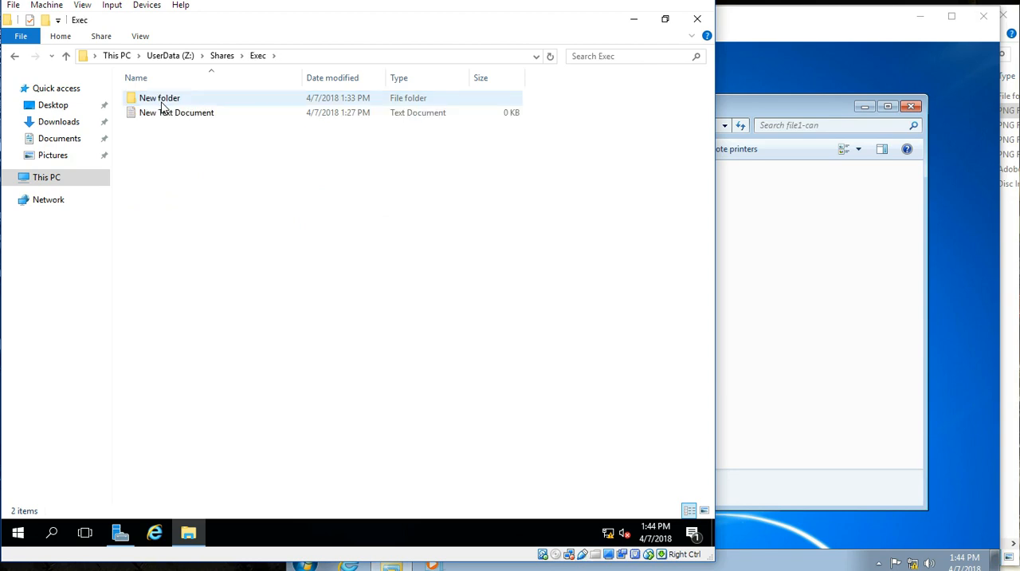
key(alt+Left)
double_click(164, 115)
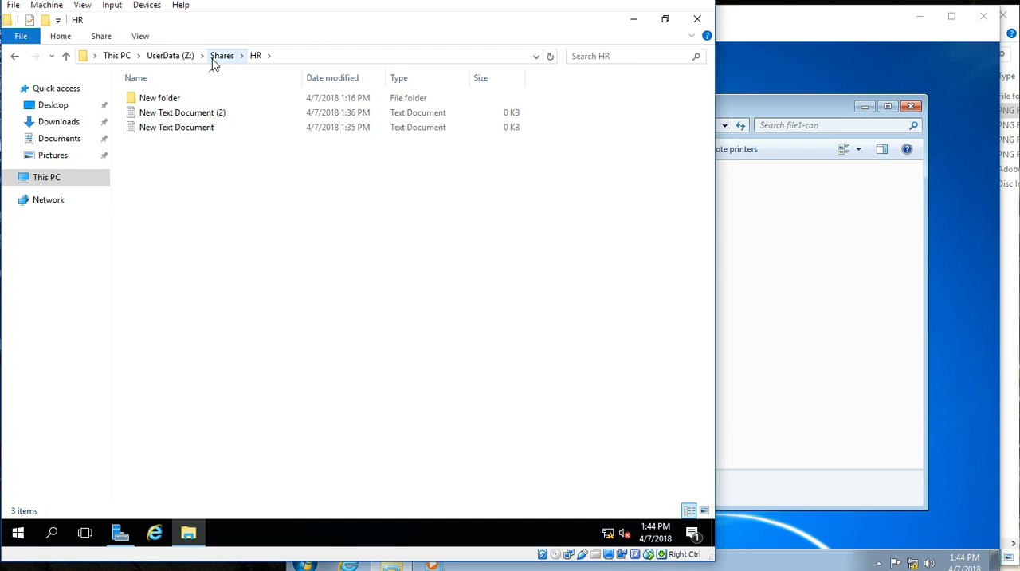
click(222, 56)
Step: Turn on sharing for the Exec folder in its Advanced Sharing settings, using the share name Exec
click(171, 99)
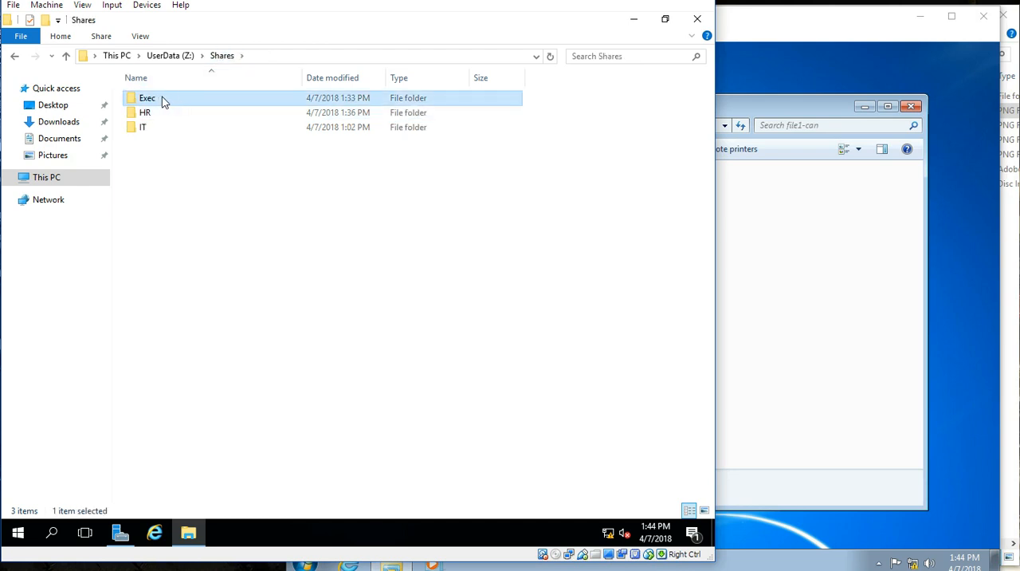
right_click(161, 98)
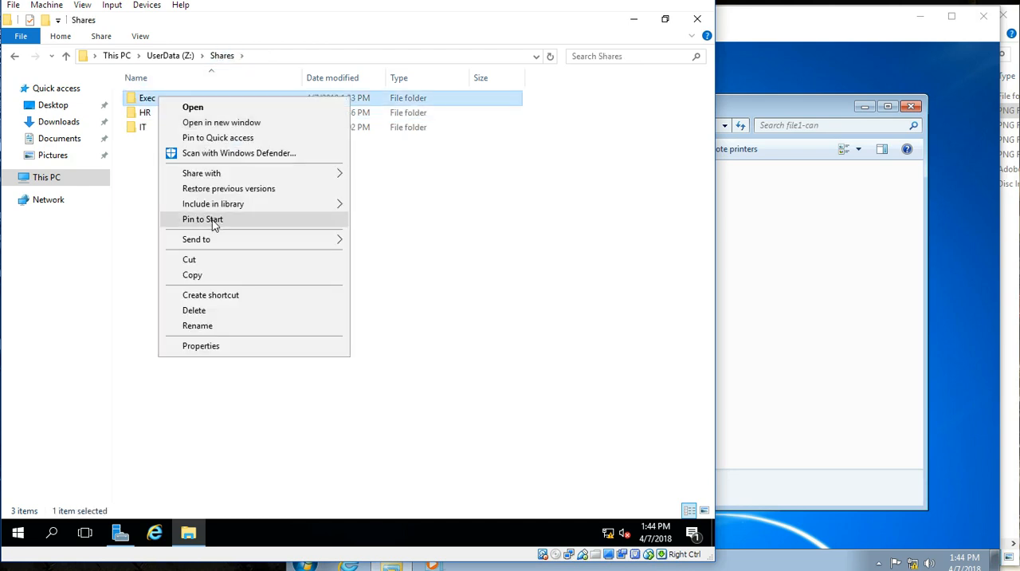
click(228, 345)
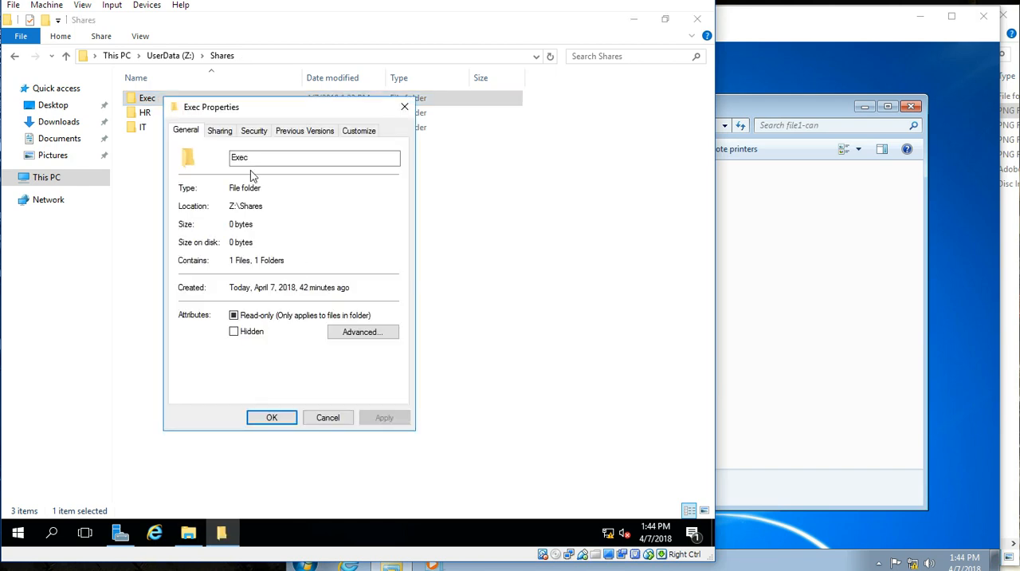
click(225, 133)
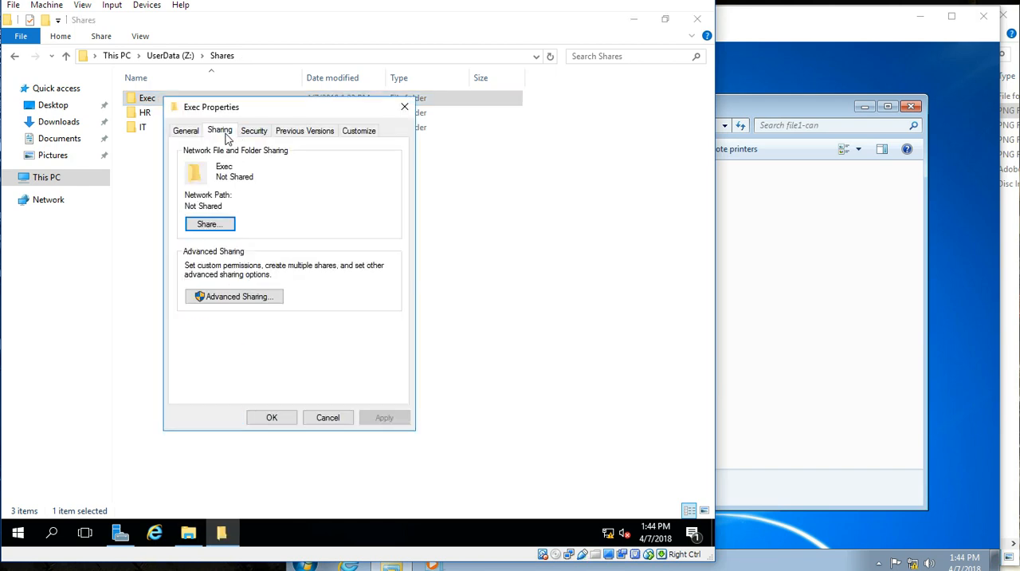
click(235, 303)
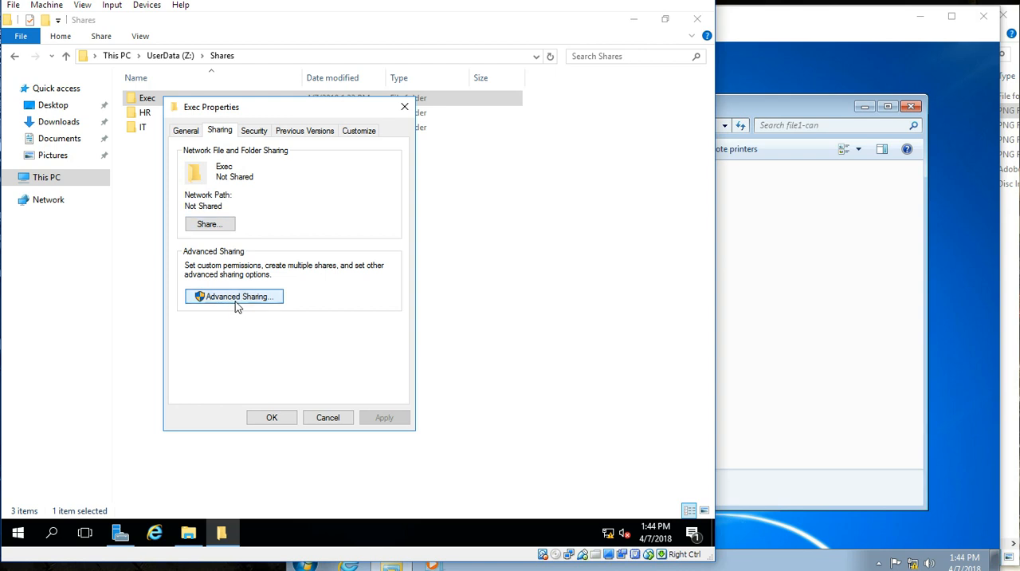
click(205, 161)
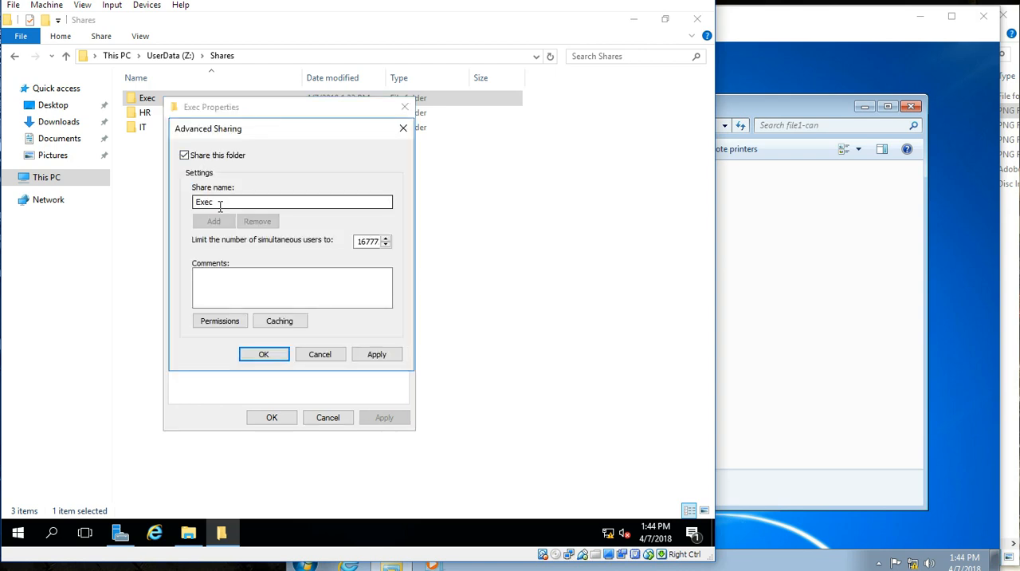
Step: Allow Everyone Full Control in the Exec share's permissions and apply the sharing settings
click(227, 325)
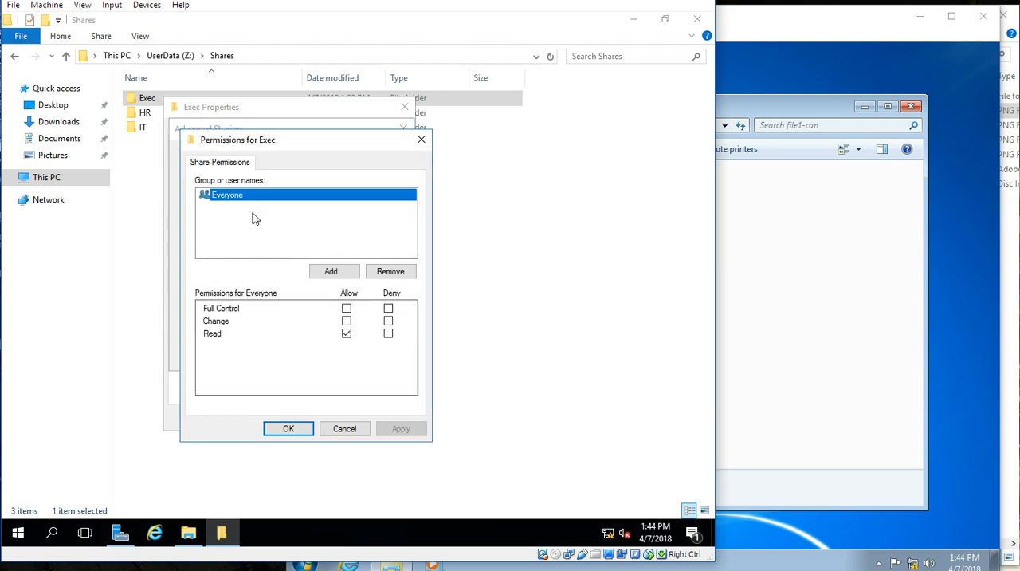
click(345, 308)
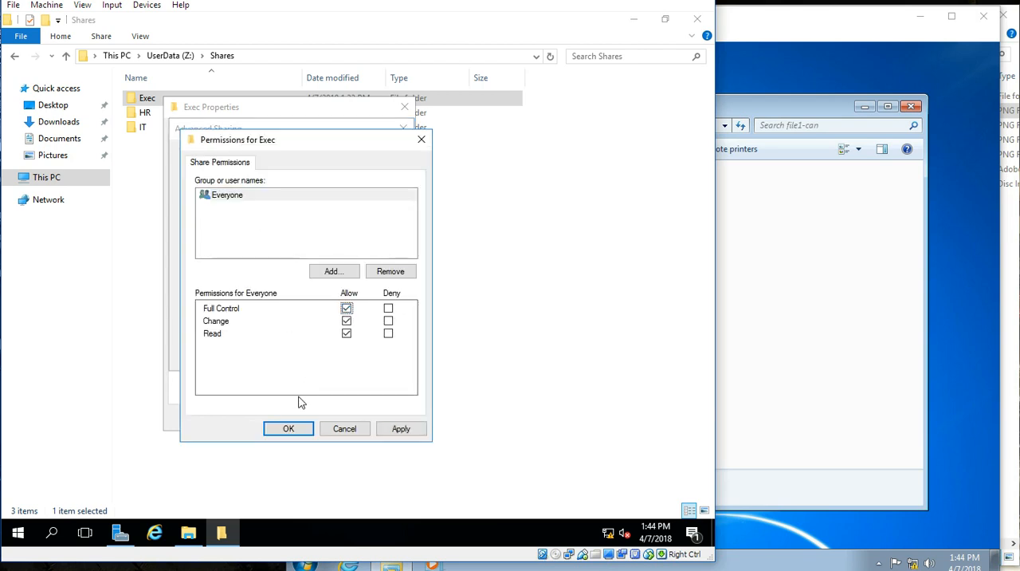
click(289, 429)
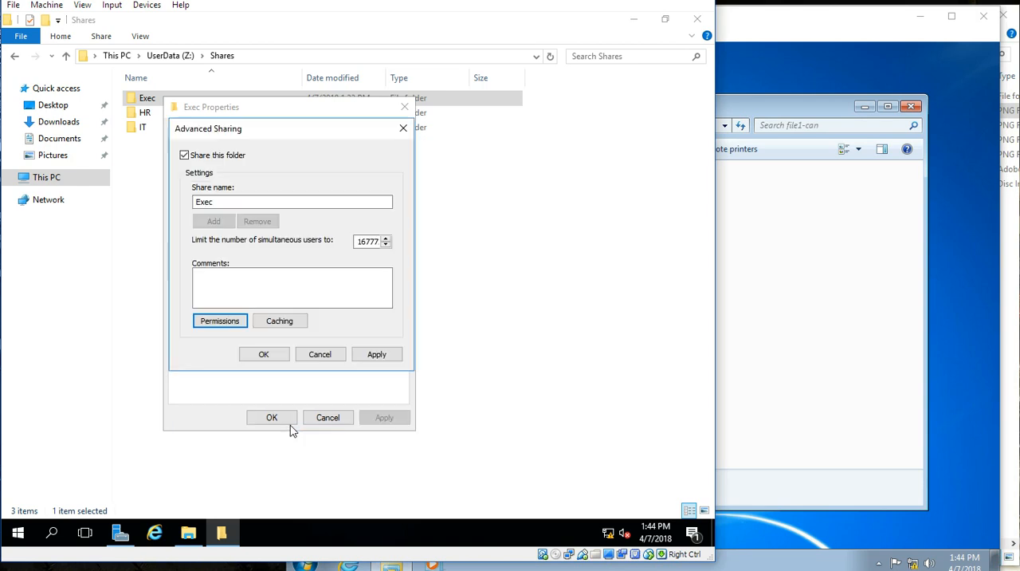
click(263, 356)
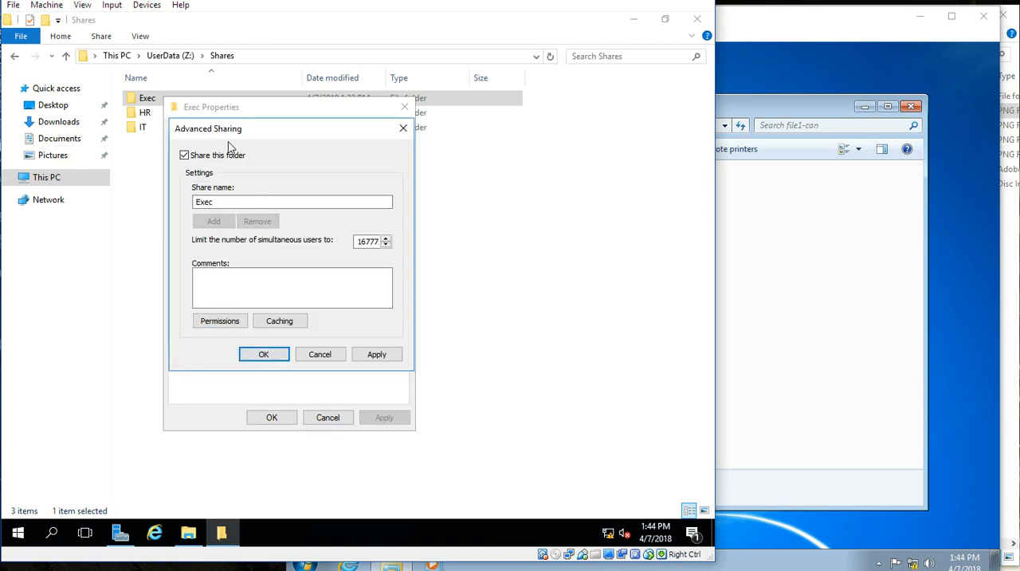
Step: Review the share permissions granted to Everyone on Exec and close the Advanced Sharing settings
click(221, 322)
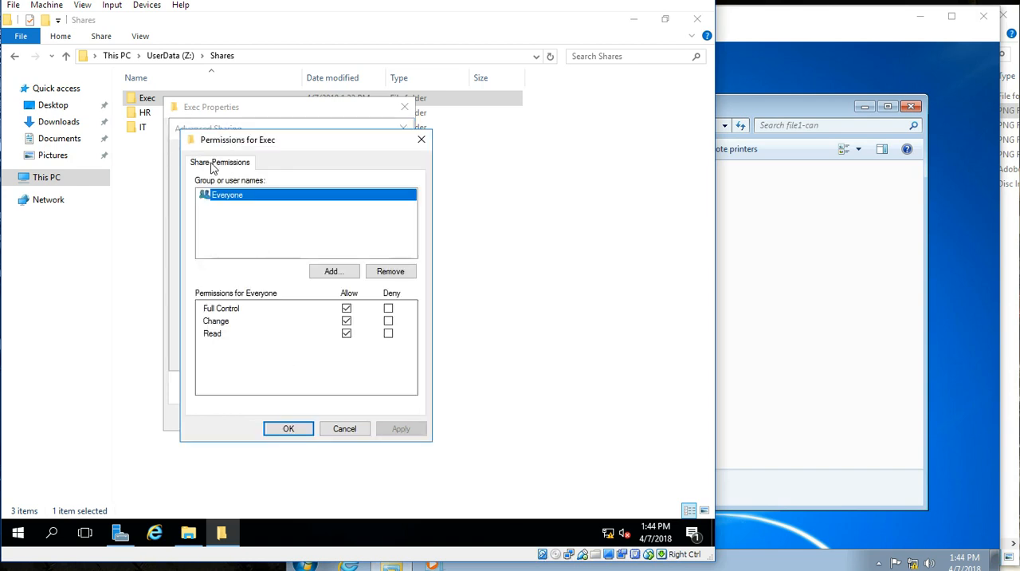
click(288, 428)
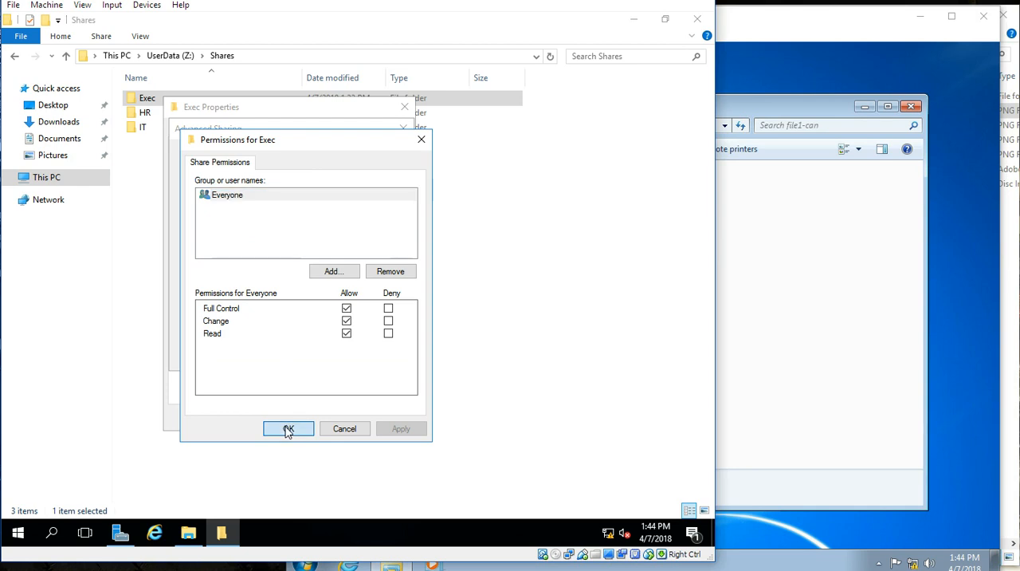
click(267, 359)
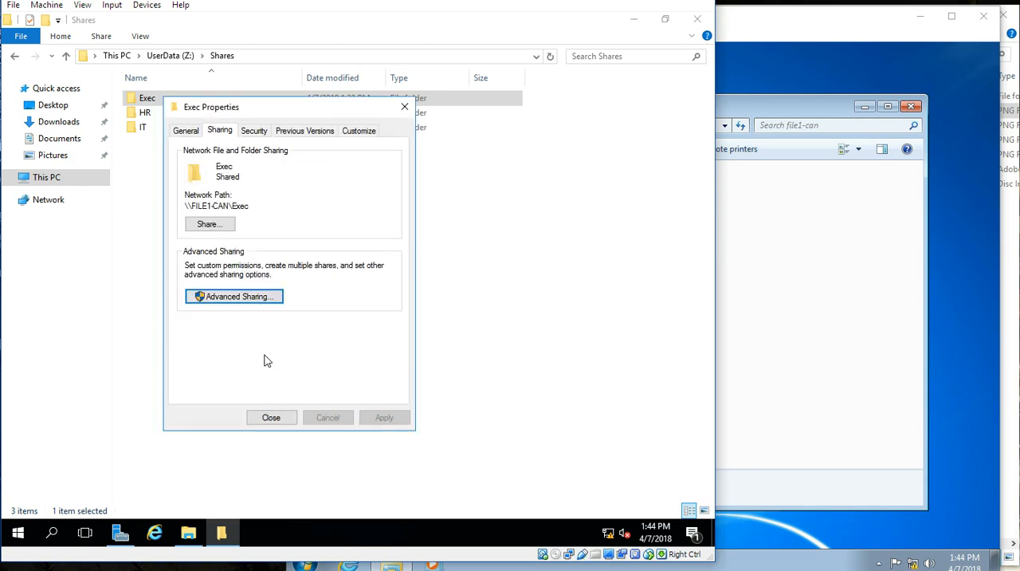
Step: Add the LAB.LOCAL groups FS_Exec_RW and FS_Exec_R to the Exec folder's security permissions
click(256, 135)
drag(269, 115, 317, 134)
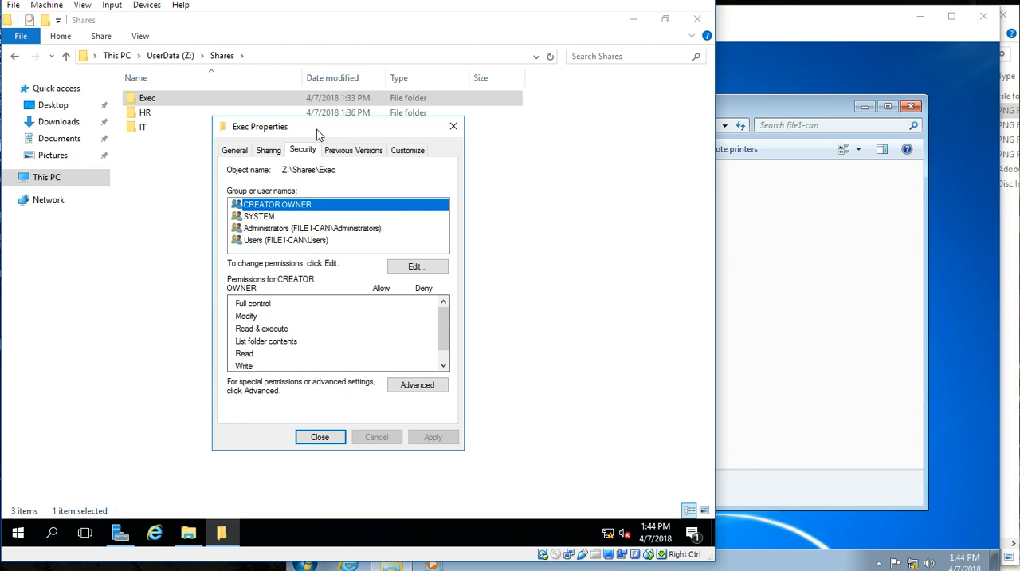
drag(317, 134, 312, 128)
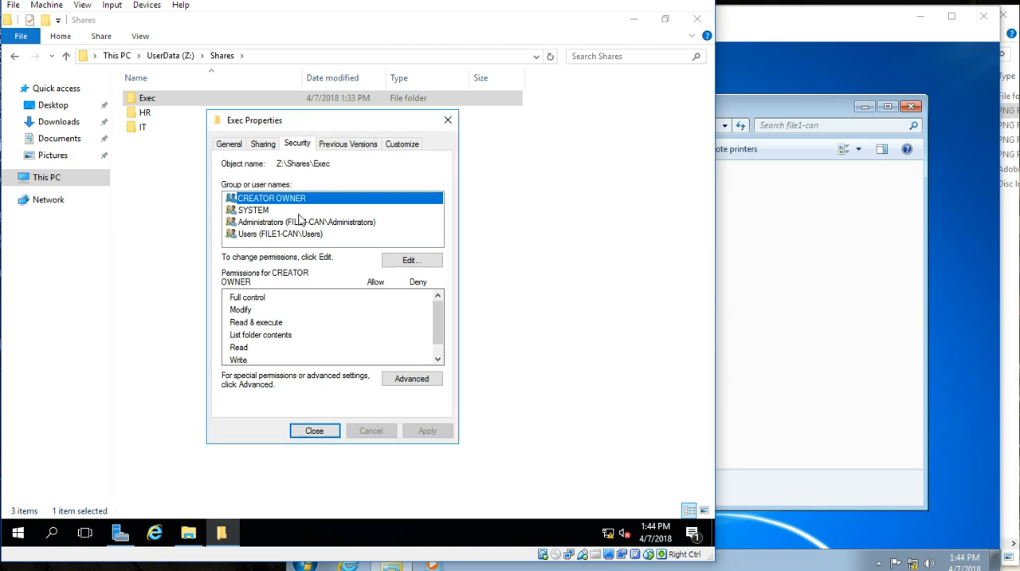
click(408, 261)
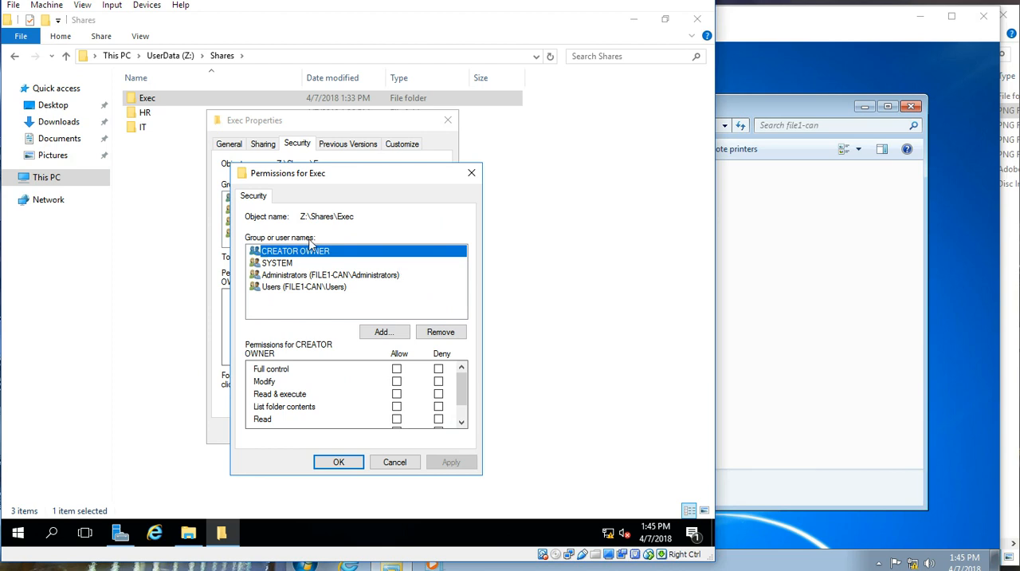
click(374, 334)
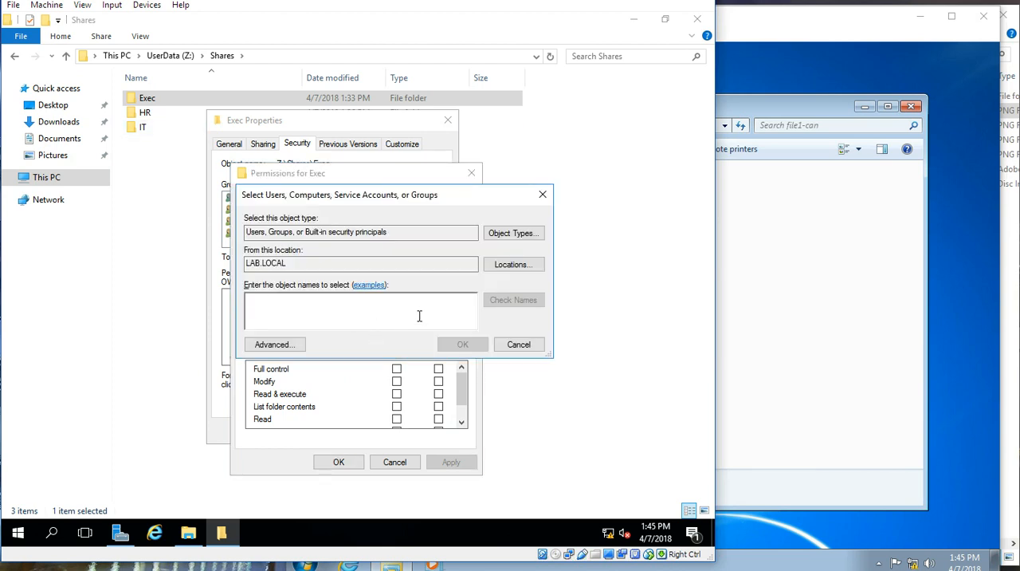
text(fs_exec_RW; fs_exec_r)
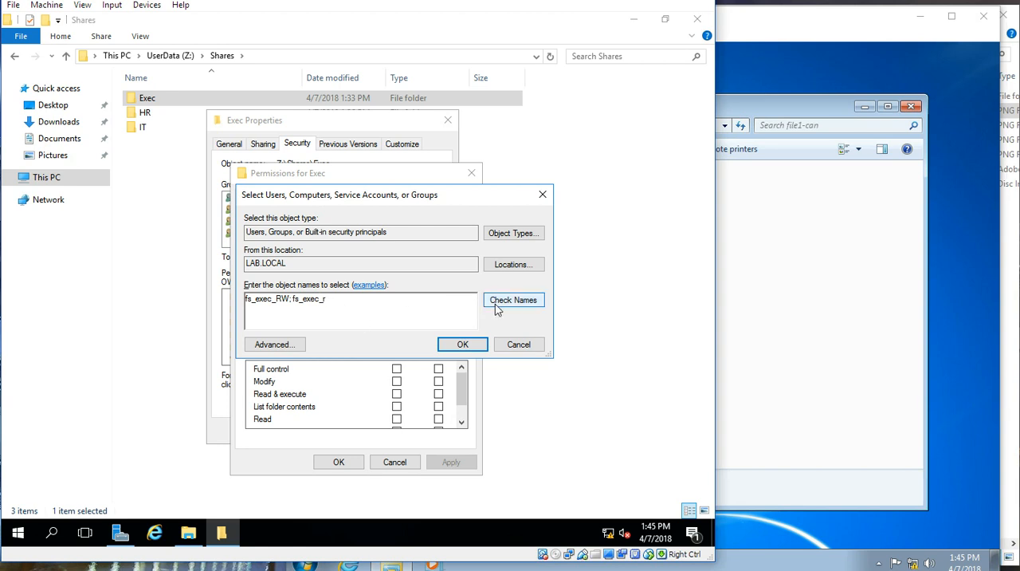
click(534, 303)
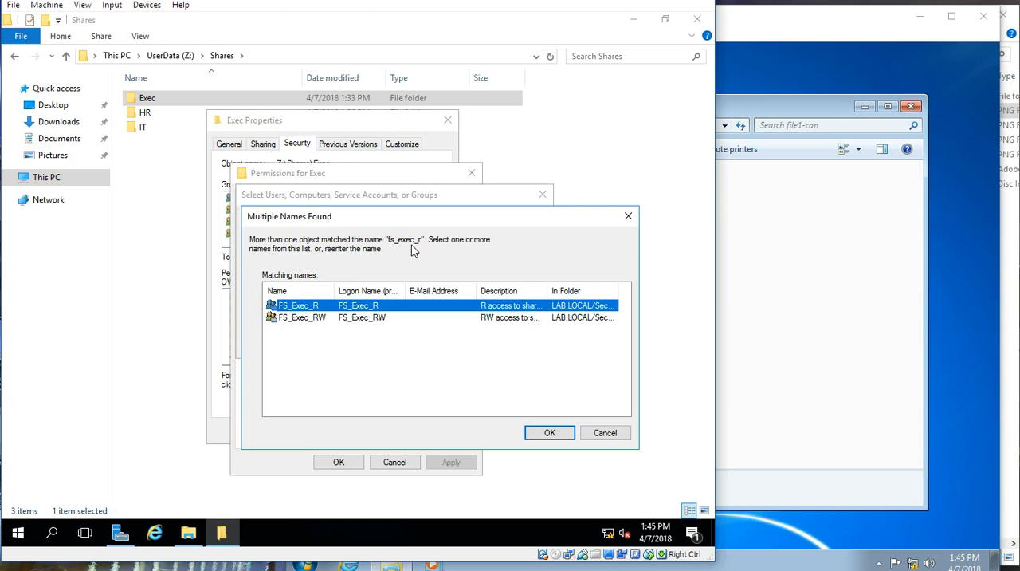
click(383, 318)
click(381, 308)
click(544, 441)
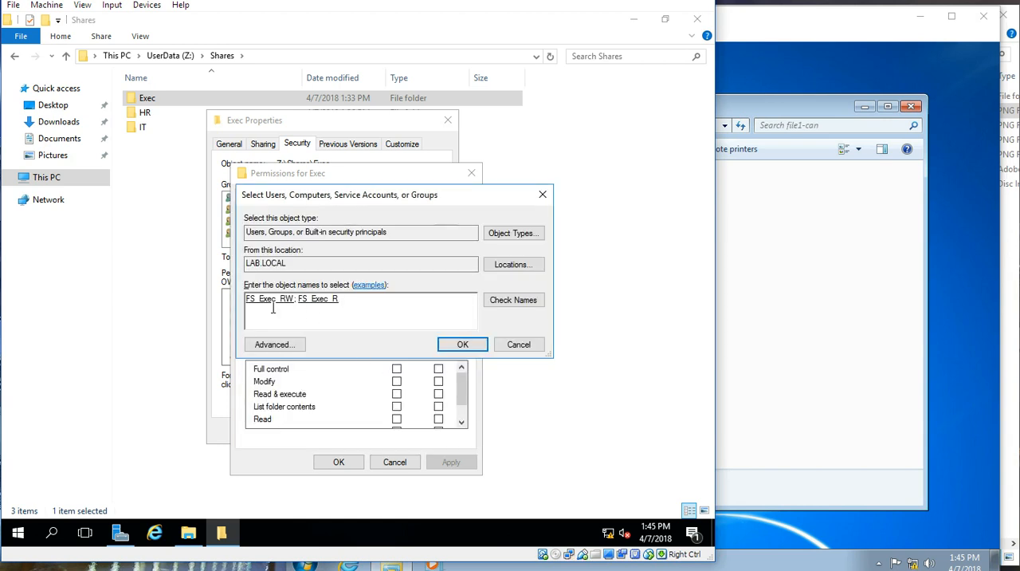
click(453, 345)
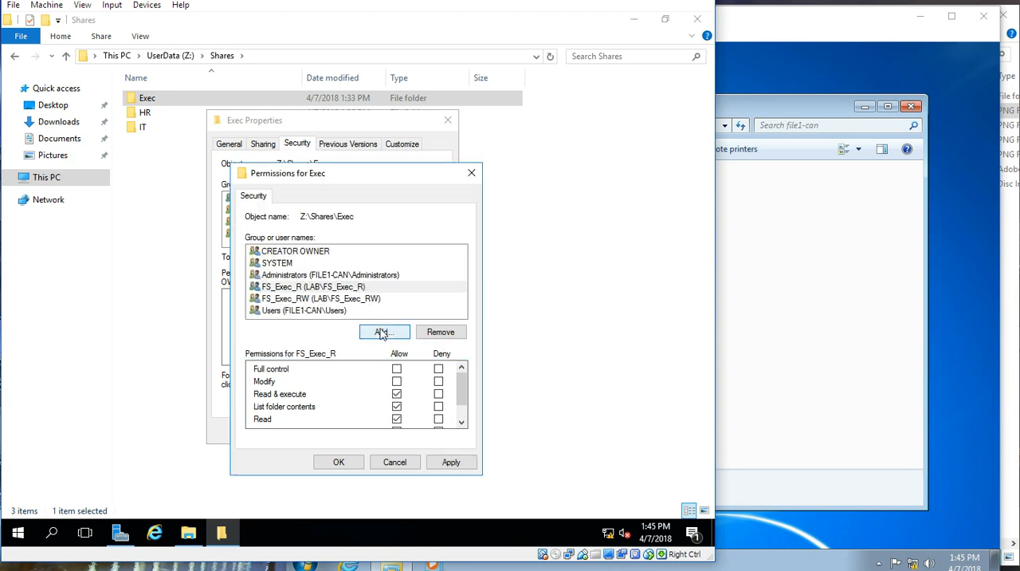
Step: Check FS_Exec_R's permissions, allow Modify for FS_Exec_RW on the Exec folder, and save and close its properties
click(335, 290)
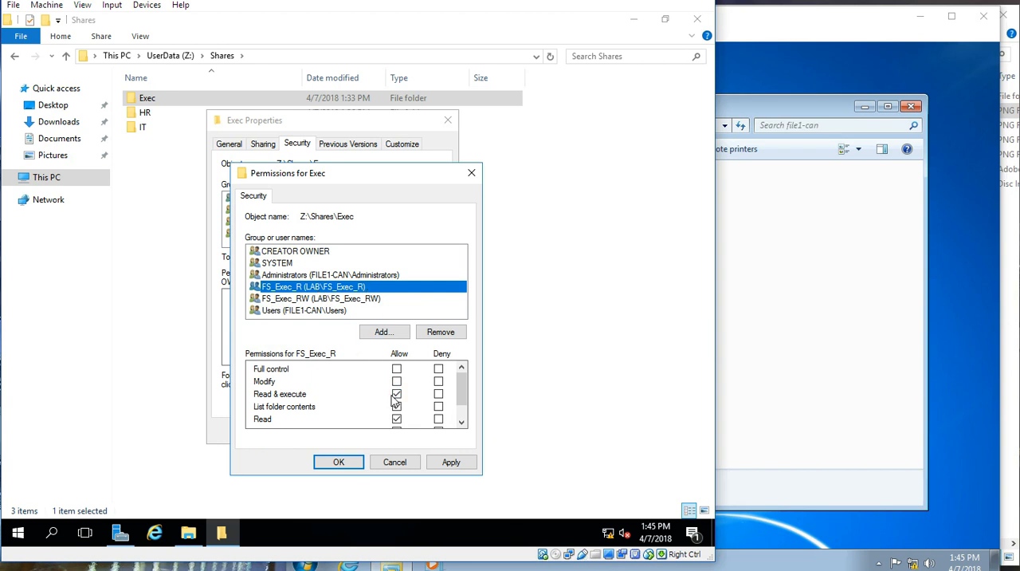
drag(464, 386, 463, 393)
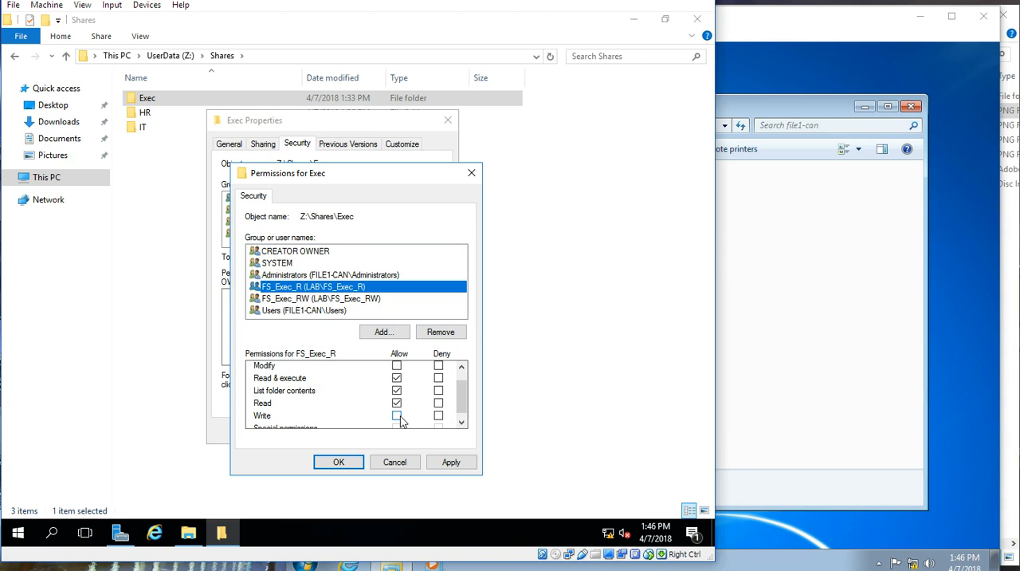
click(365, 300)
scroll(462, 388, up, 2)
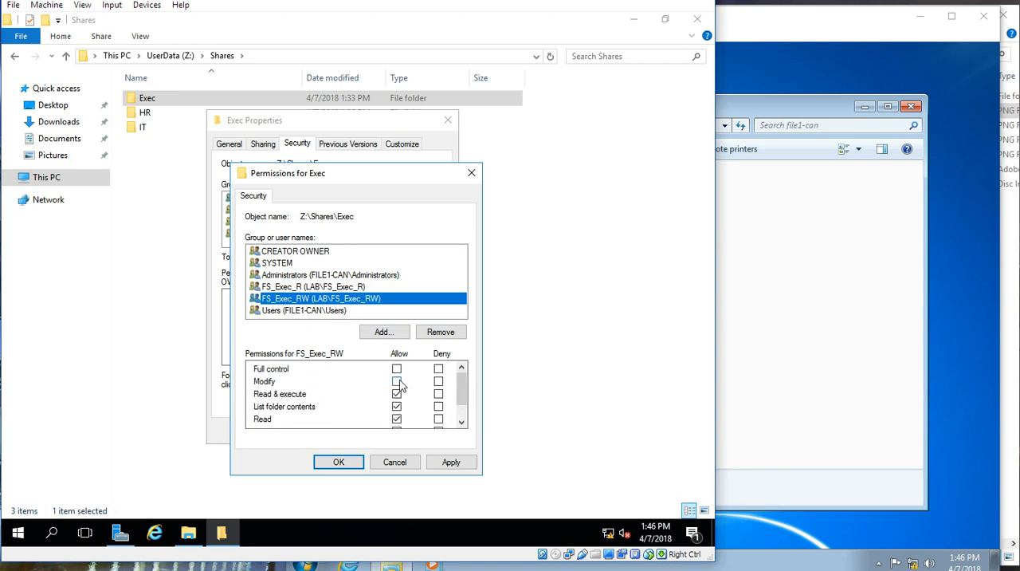
click(397, 381)
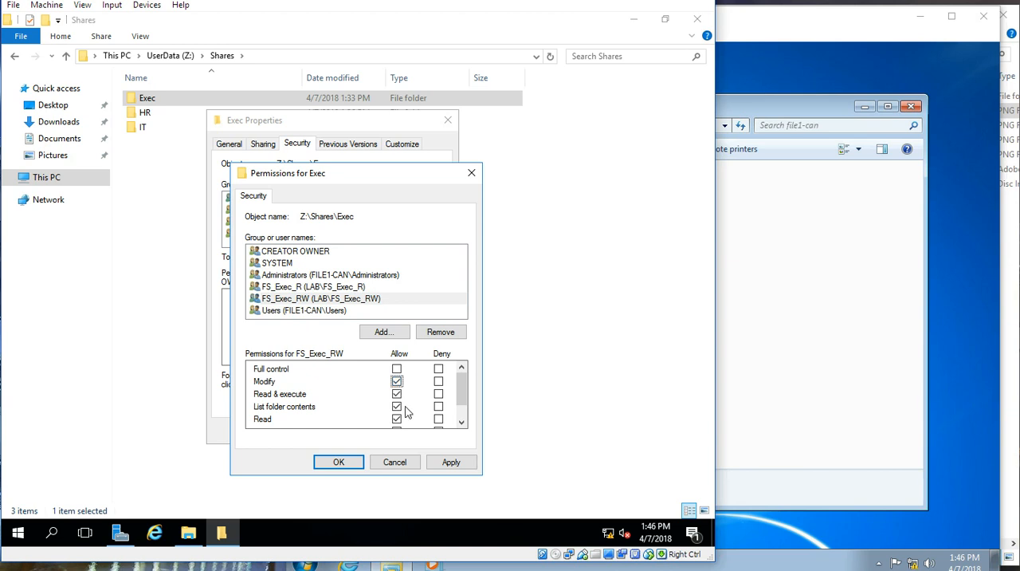
scroll(463, 392, down, 1)
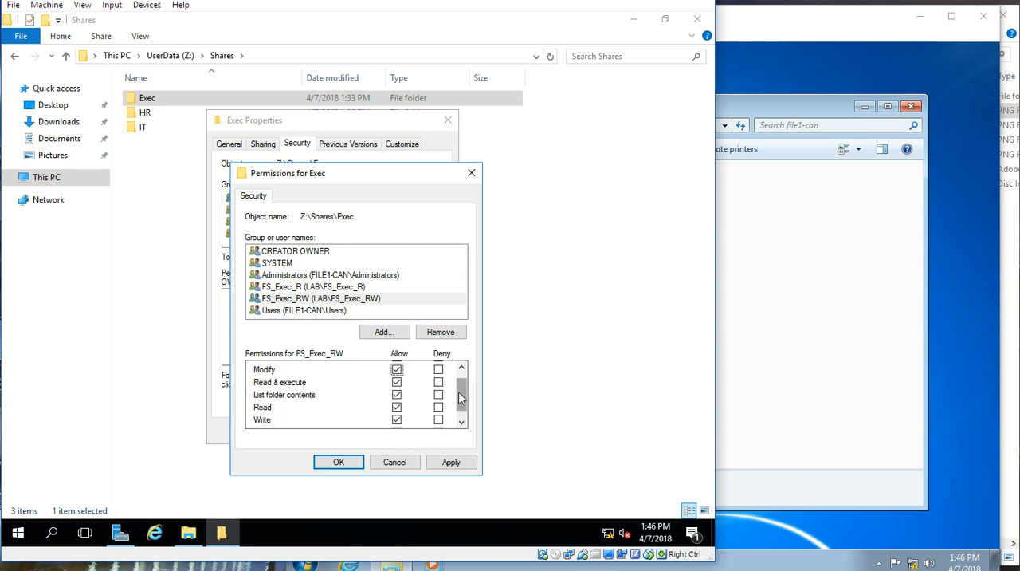
scroll(460, 398, down, 1)
scroll(461, 397, up, 2)
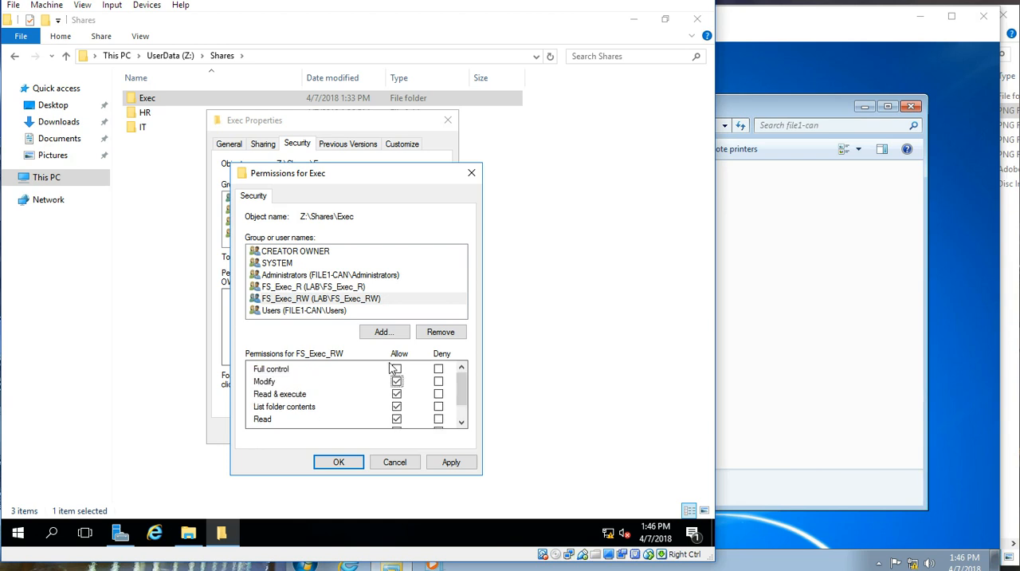
click(344, 464)
click(338, 463)
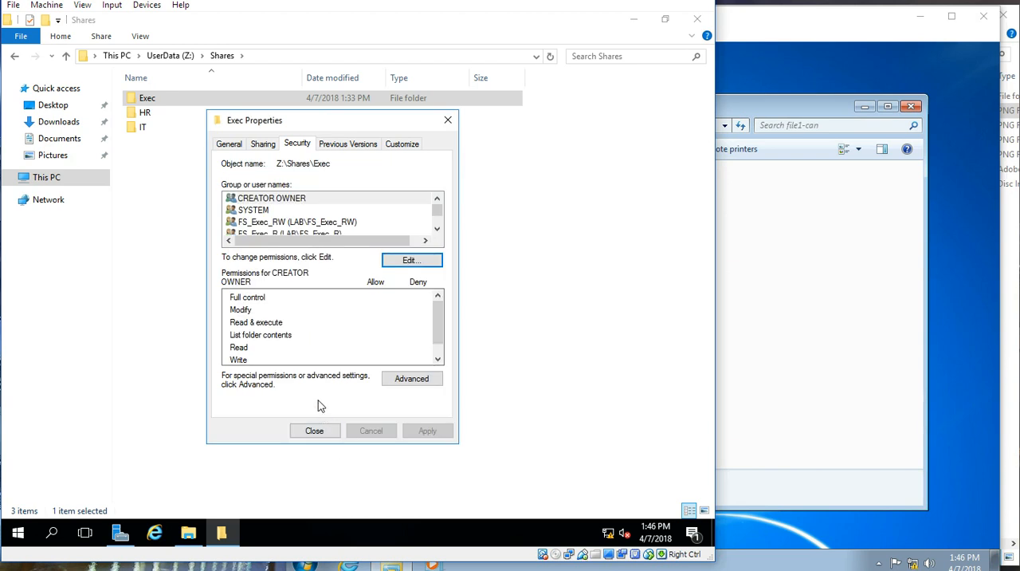
click(315, 430)
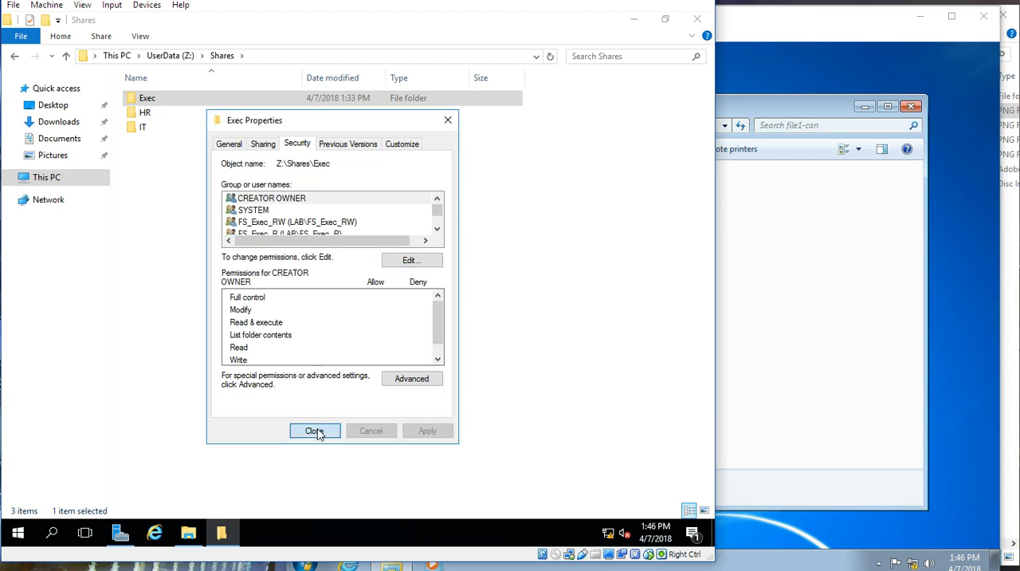
Step: Turn on sharing for the HR folder in its Advanced Sharing settings, using the share name HR
right_click(170, 116)
click(223, 364)
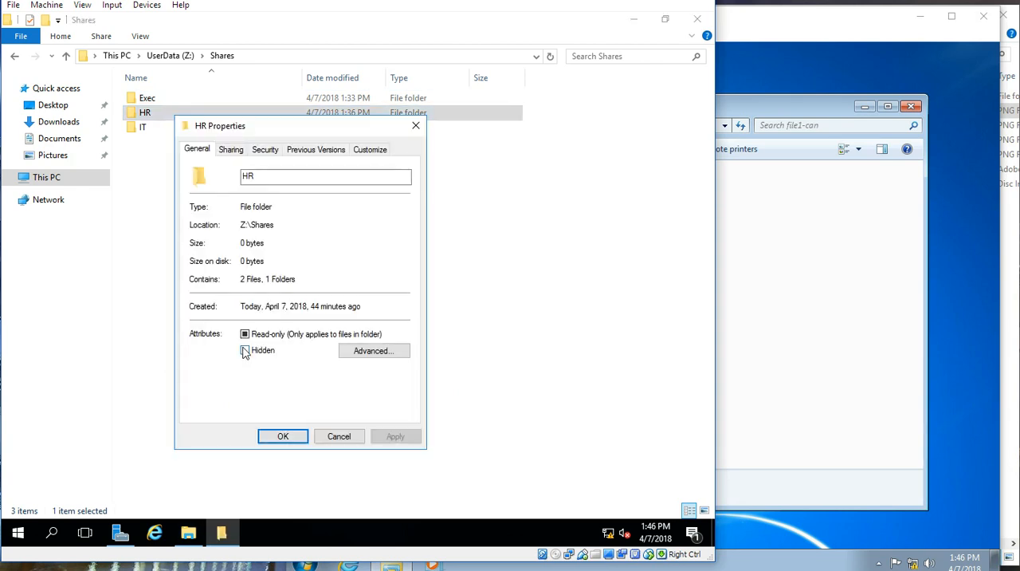
click(231, 152)
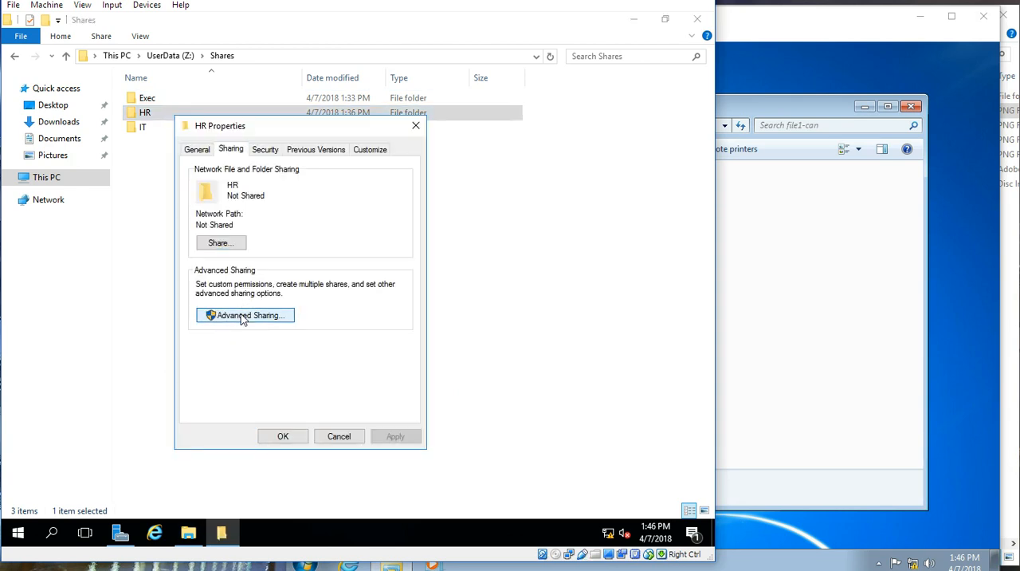
click(243, 315)
click(205, 176)
Step: Allow Everyone Full Control in the HR share's permissions and confirm the sharing settings
click(228, 339)
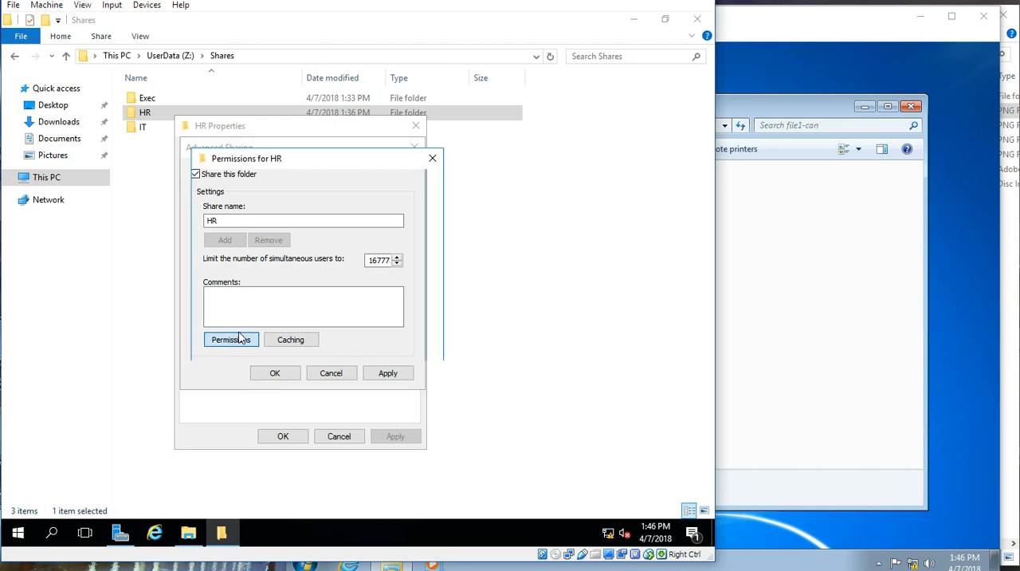
click(357, 327)
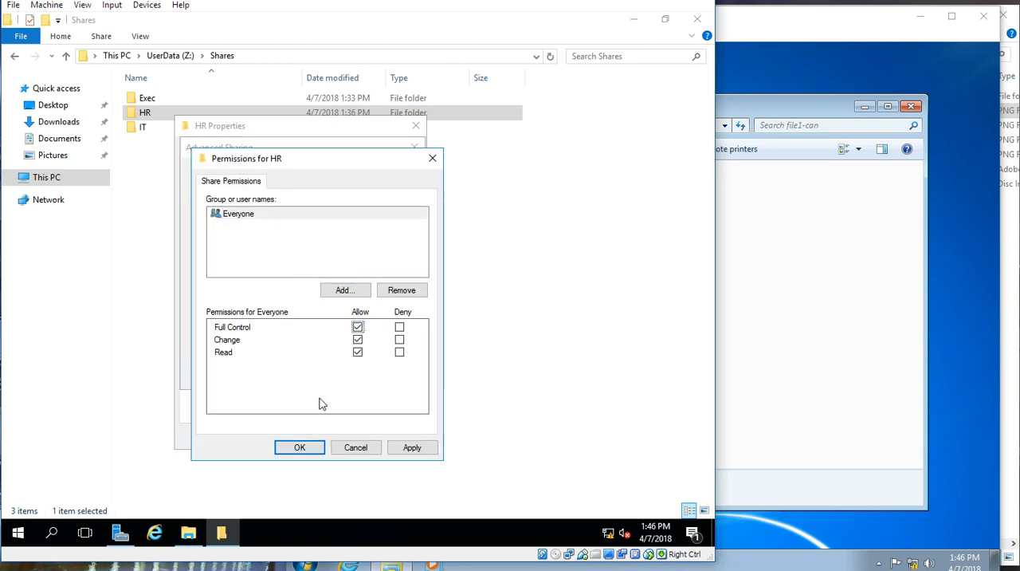
click(302, 449)
click(290, 376)
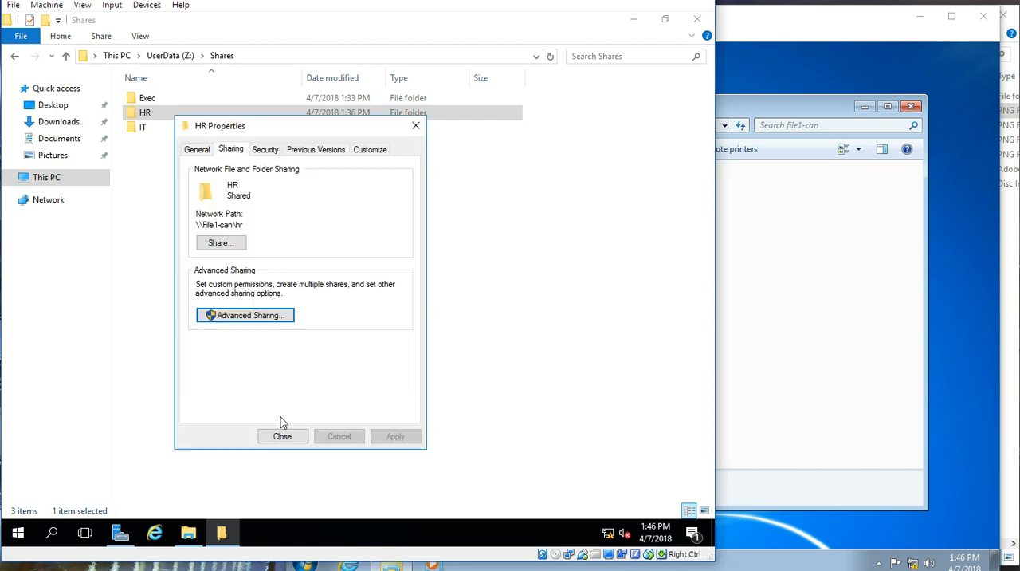
Step: Add the groups FS_HR_RW and FS_HR_R to the HR folder's security permissions
click(265, 149)
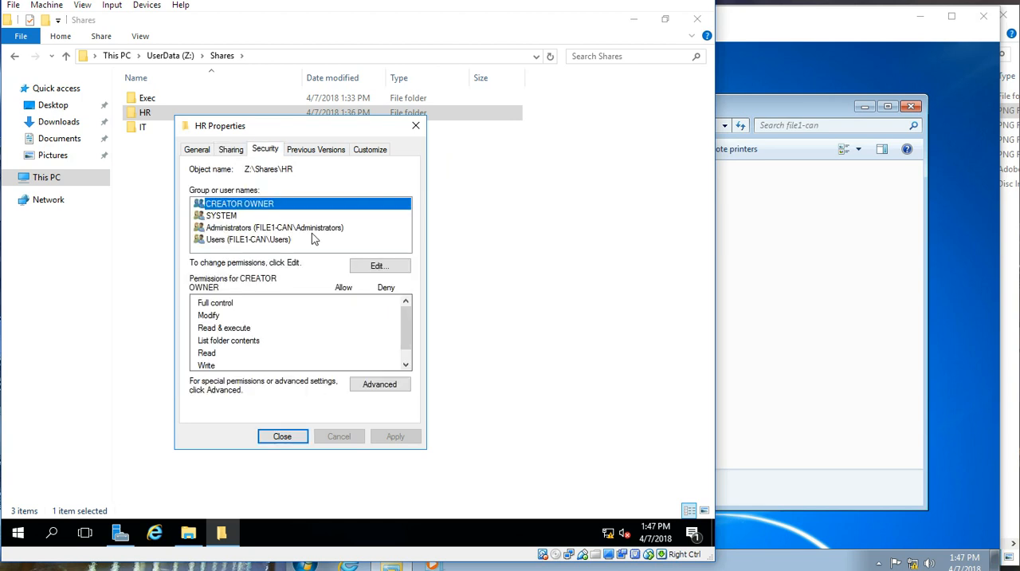
click(373, 267)
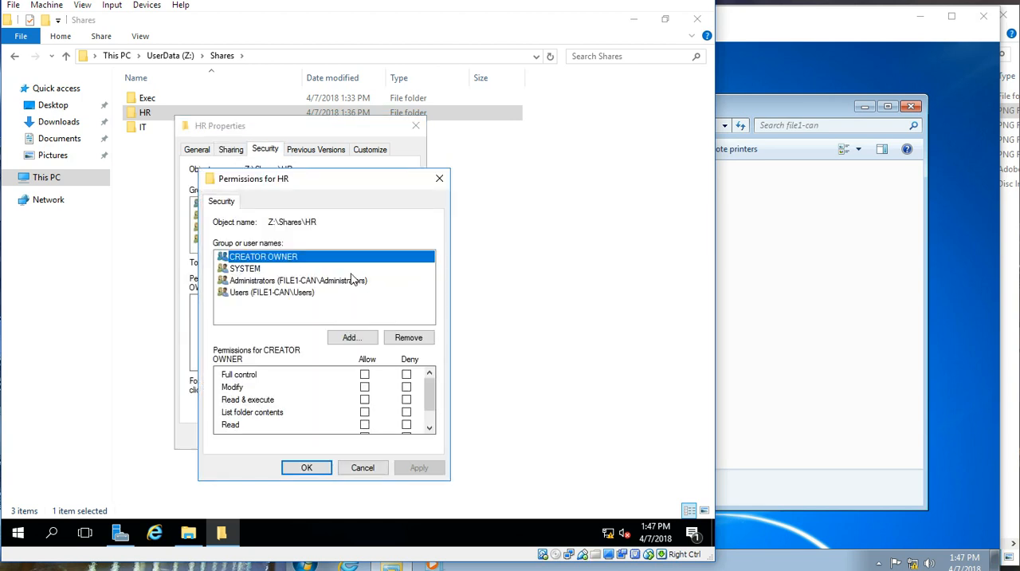
click(351, 341)
text(hs_)
text(hr_RW)
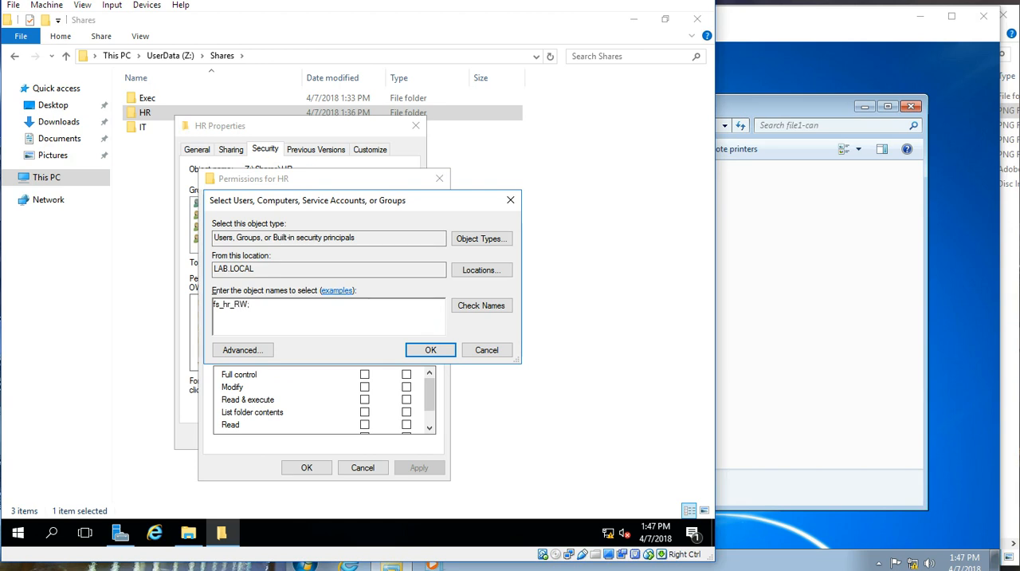
text(;fs_hr_r;)
click(419, 355)
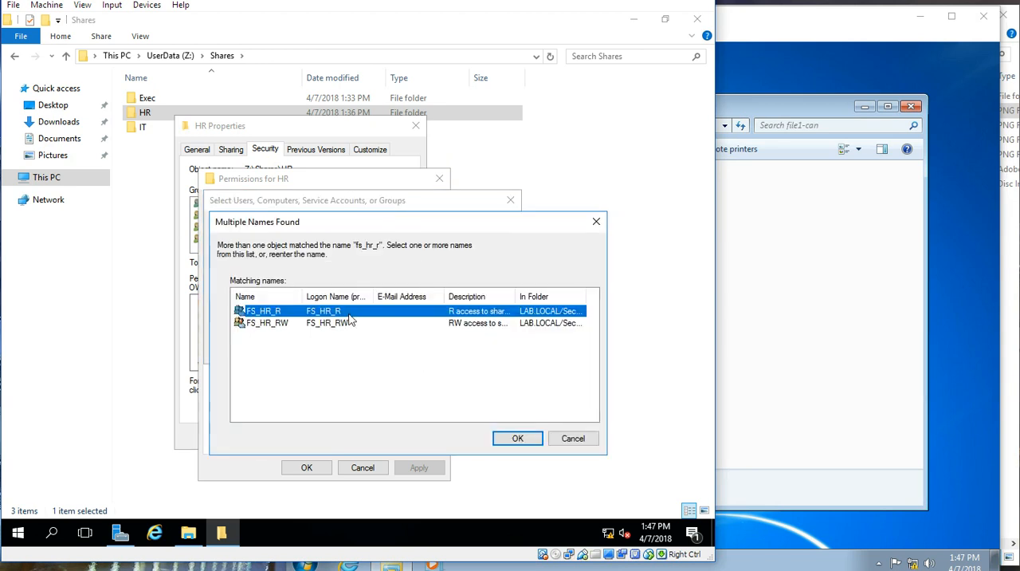
click(510, 439)
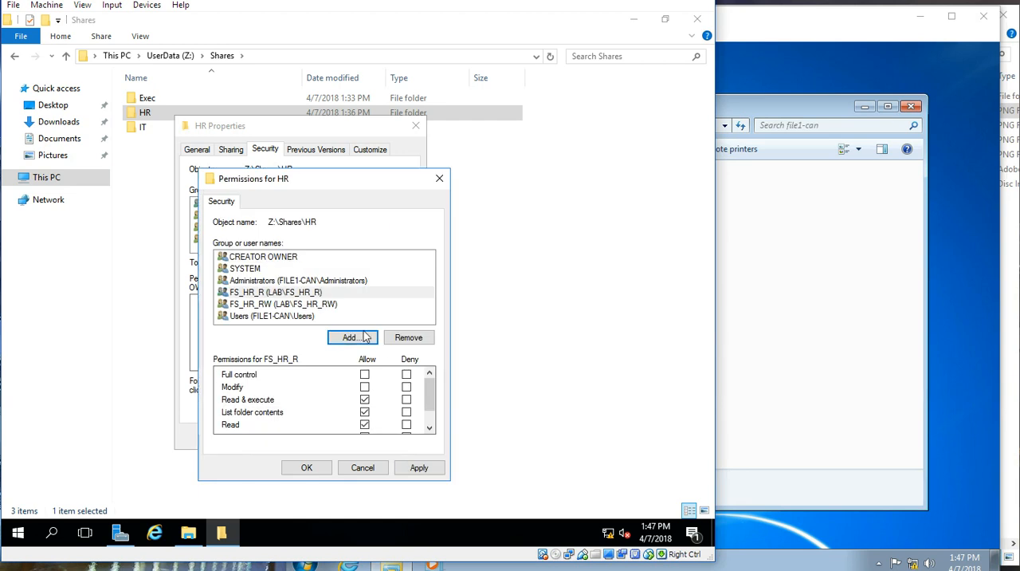
Step: Check FS_HR_R's permissions, allow Modify for FS_HR_RW on the HR folder, and save and close its properties
click(307, 292)
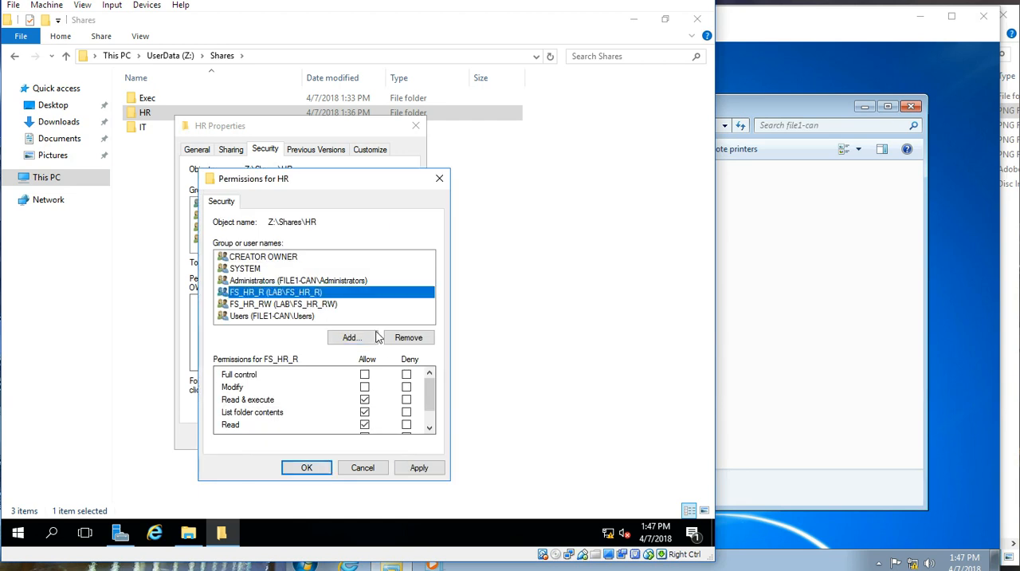
click(323, 306)
click(364, 386)
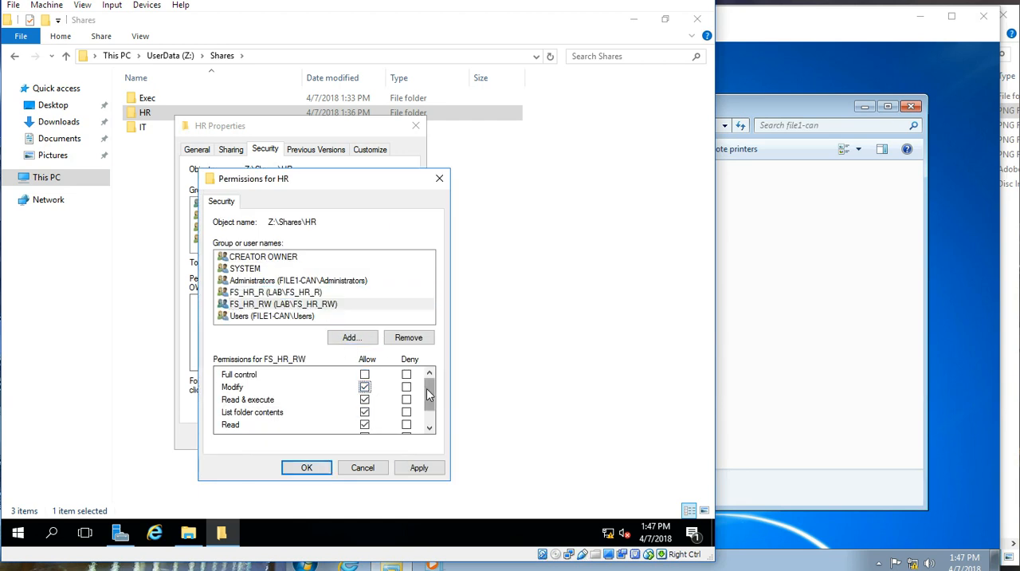
drag(428, 389, 429, 410)
click(307, 467)
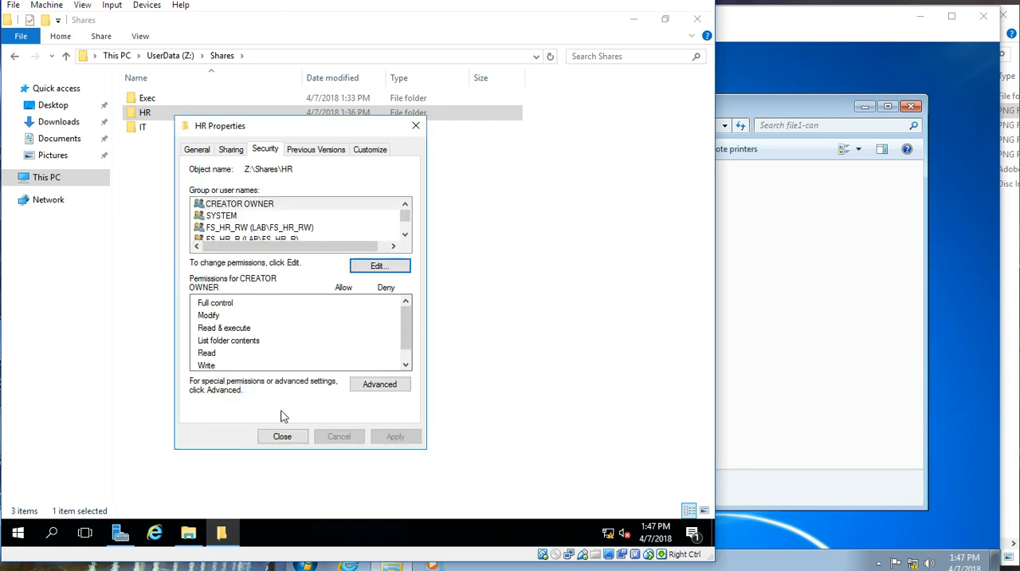
click(283, 437)
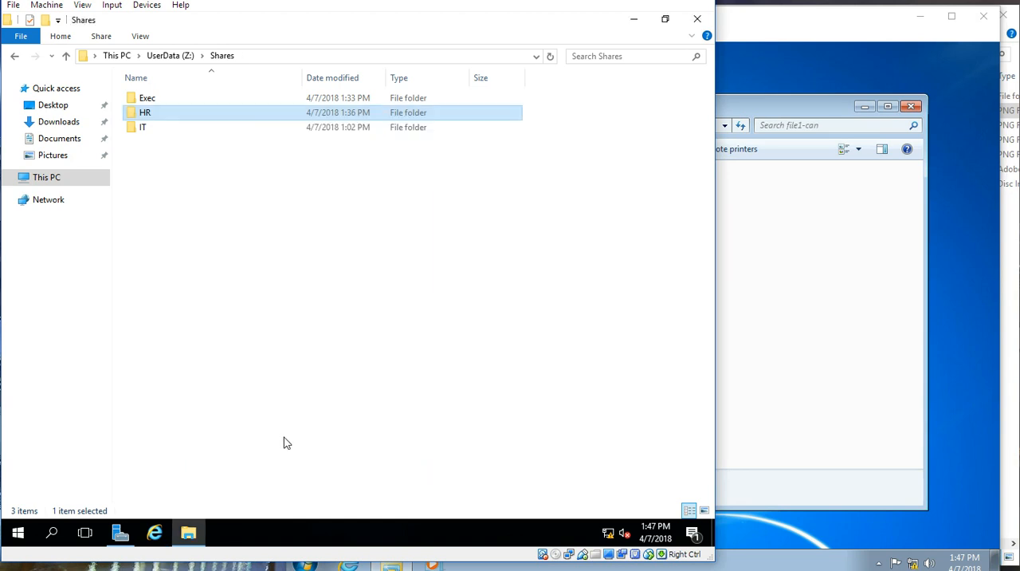
click(268, 233)
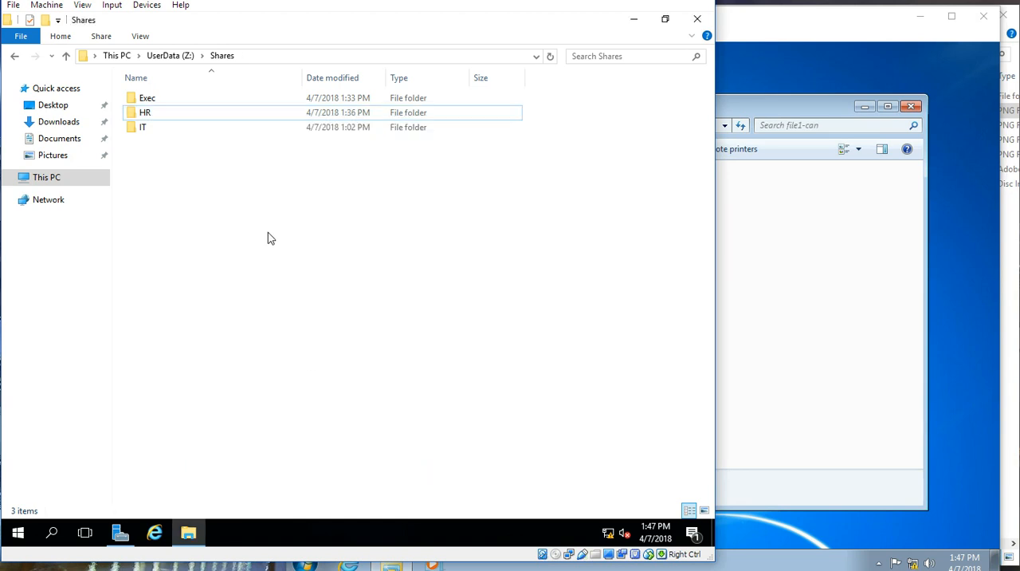
Step: Switch to the LabPC-0001 virtual machine and check which account is signed in
click(781, 22)
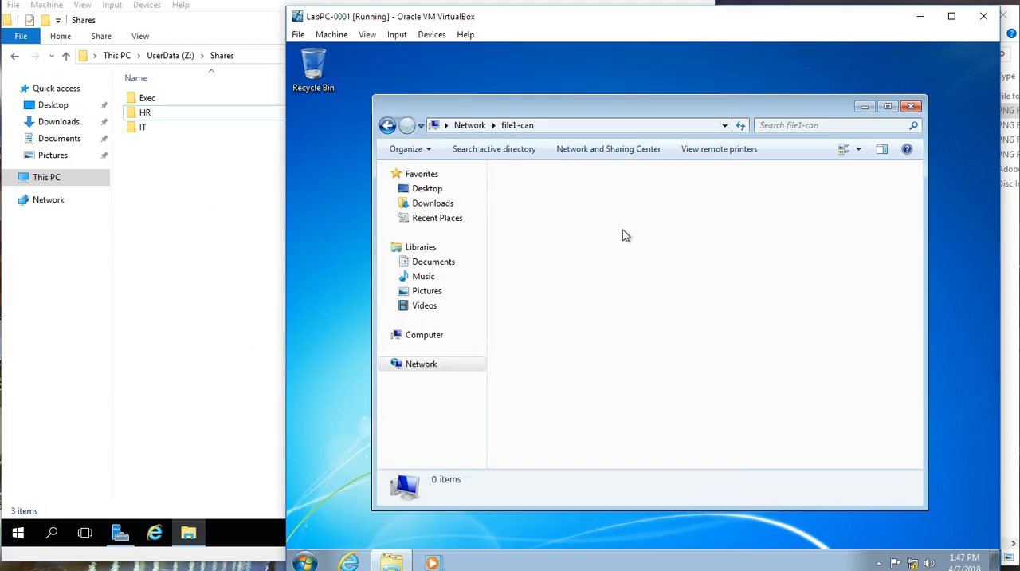
click(305, 561)
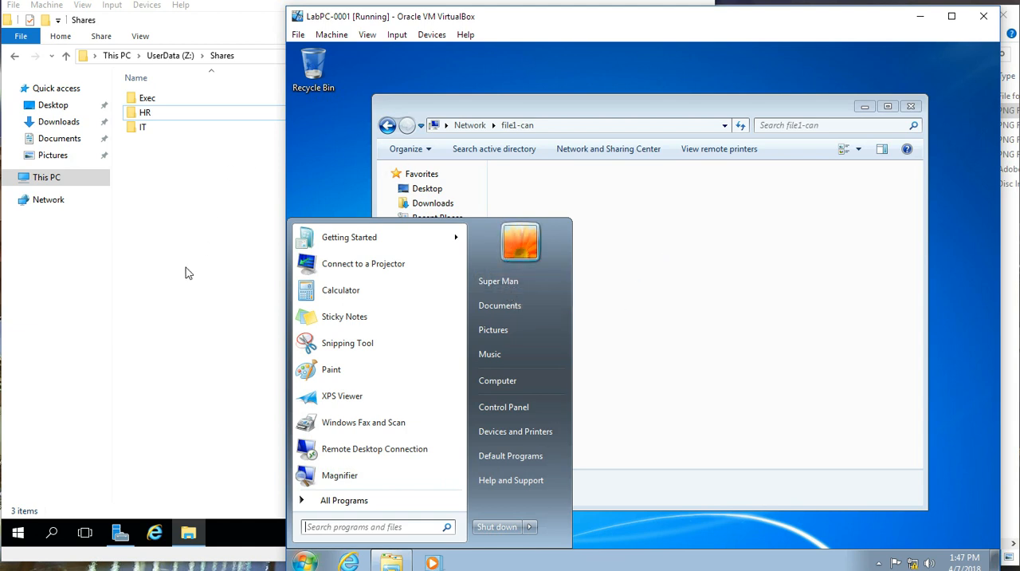
click(697, 247)
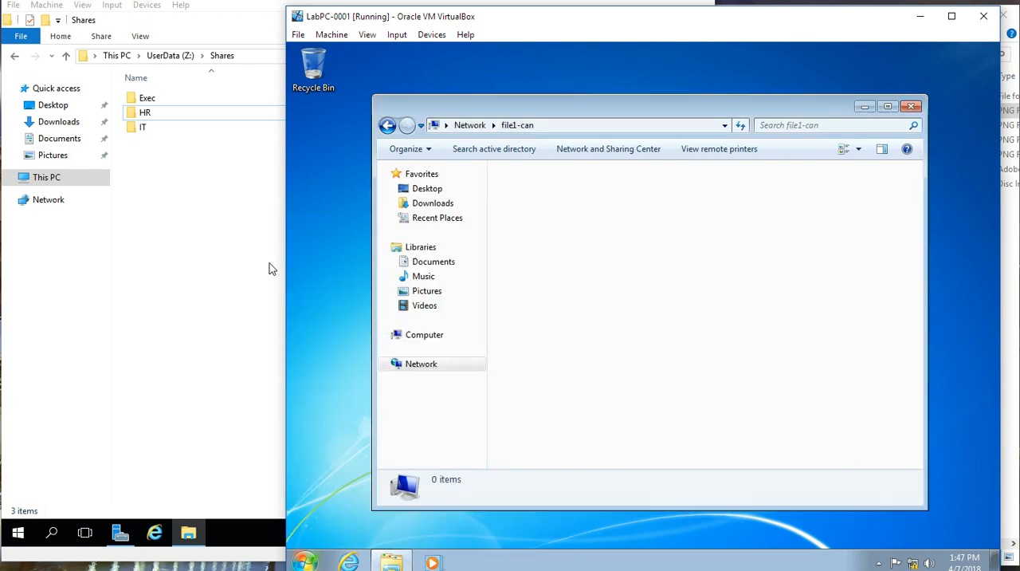
Step: Switch to the DC1-Can virtual machine and check the users in the Active Staff HR unit in Active Directory Users and Computers
mouse_move(480, 569)
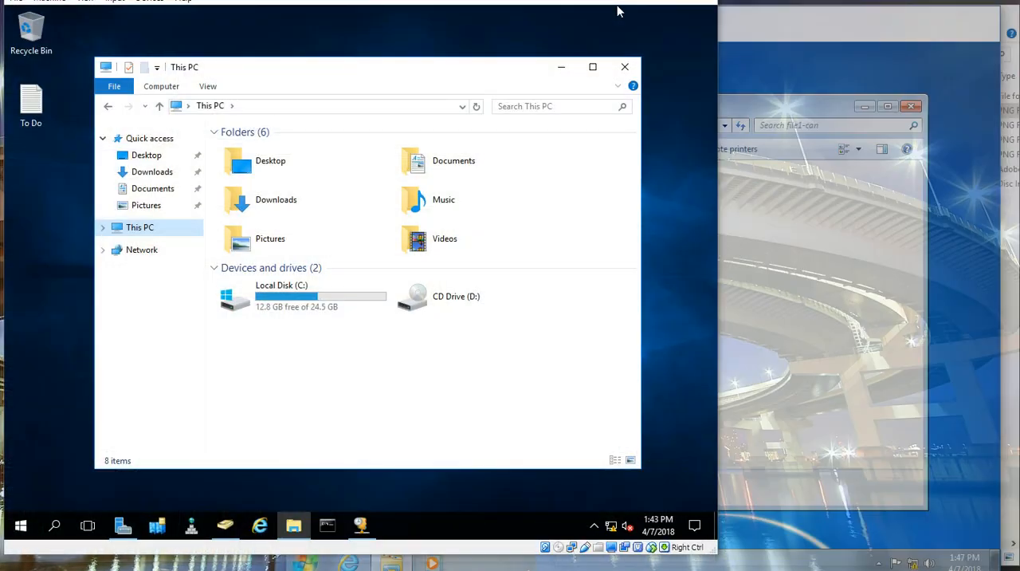
click(644, 558)
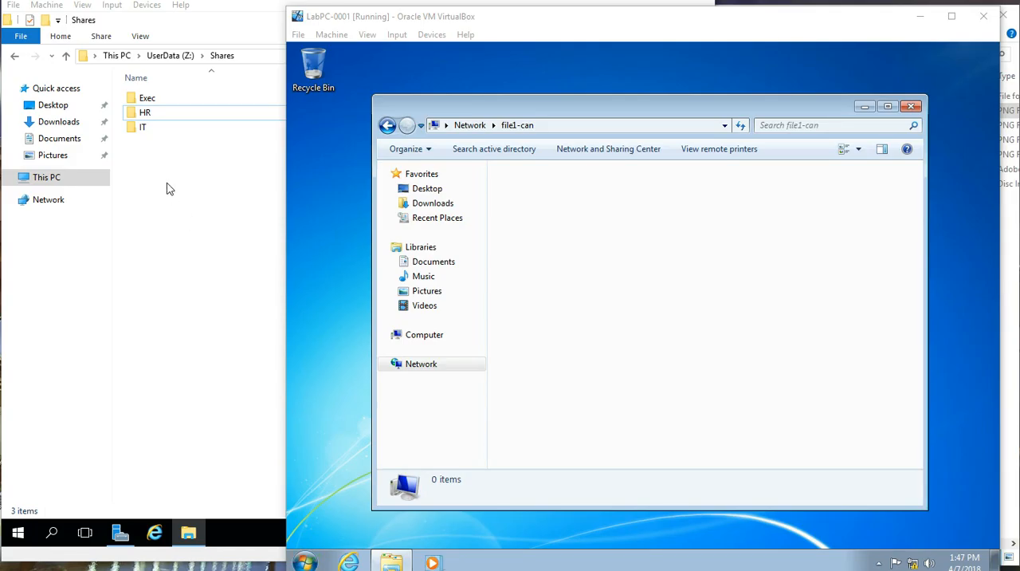
mouse_move(483, 569)
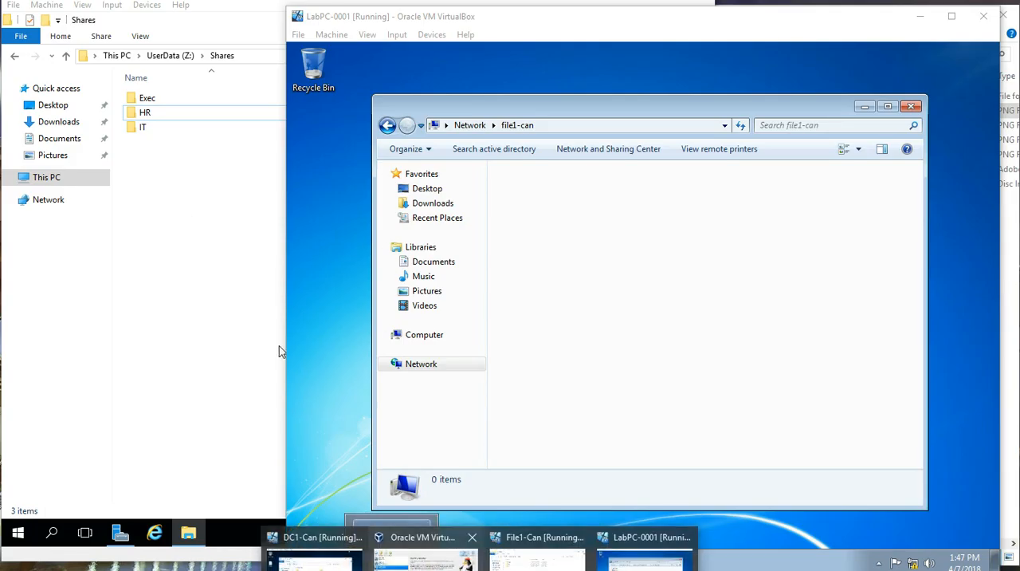
click(314, 556)
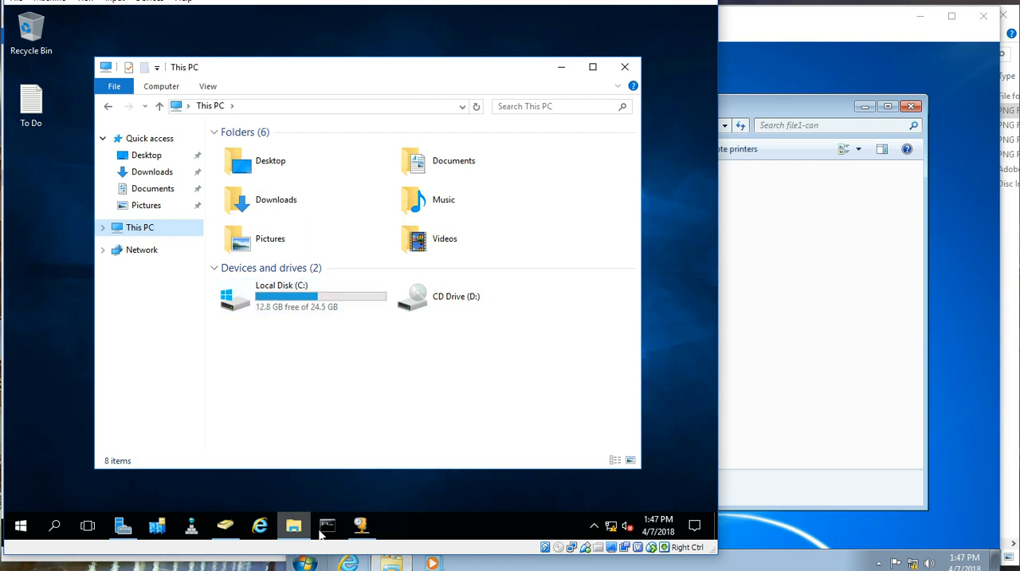
click(360, 524)
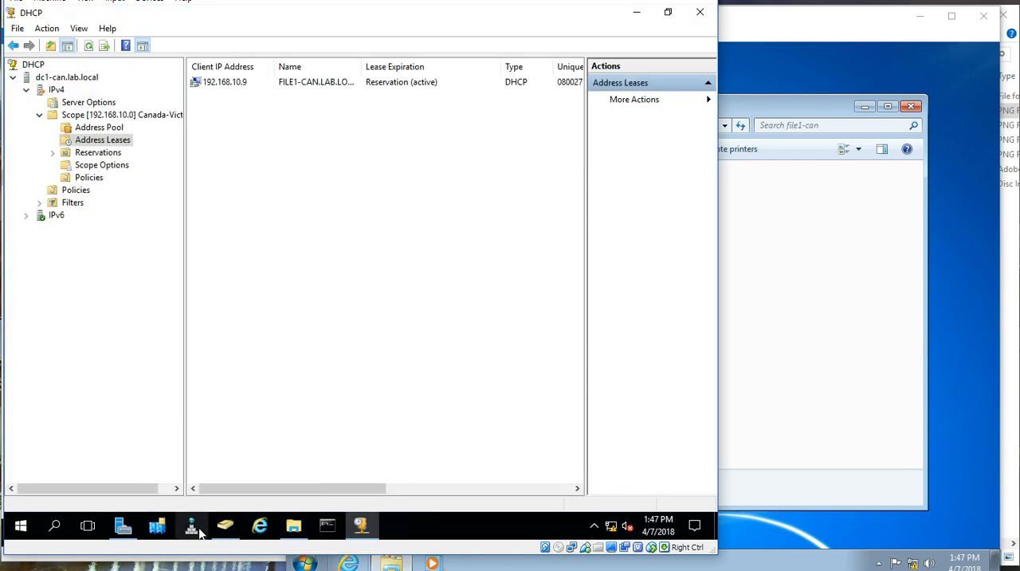
mouse_move(228, 527)
click(222, 470)
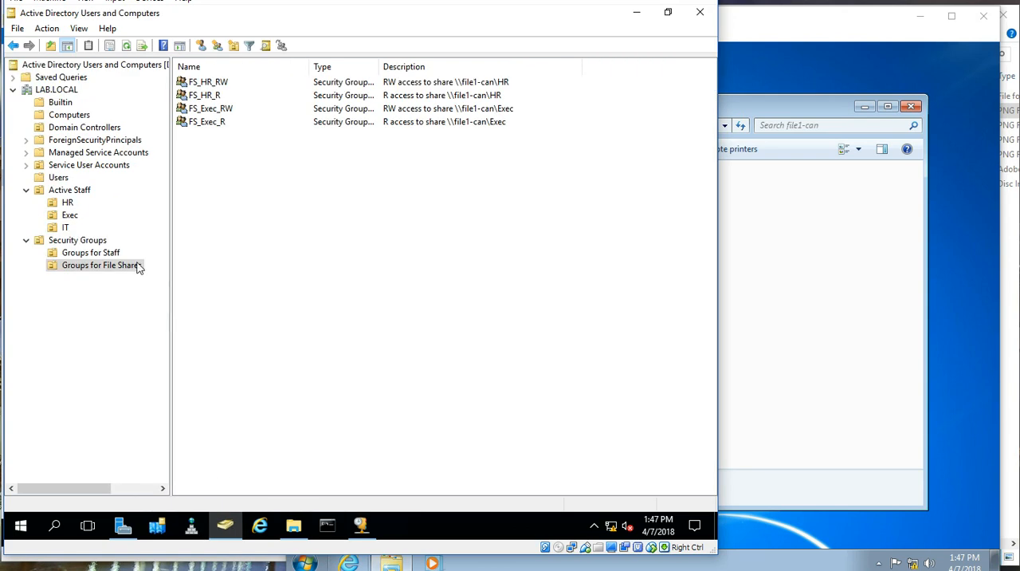
click(70, 204)
click(206, 84)
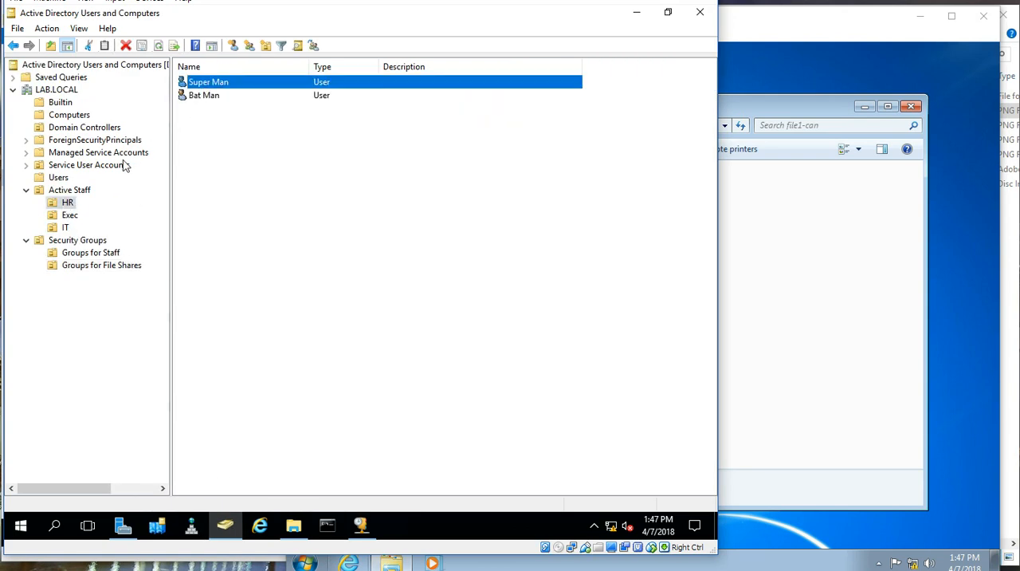
Step: Return to the LabPC-0001 virtual machine and refresh the list of shares on file1-can
click(739, 25)
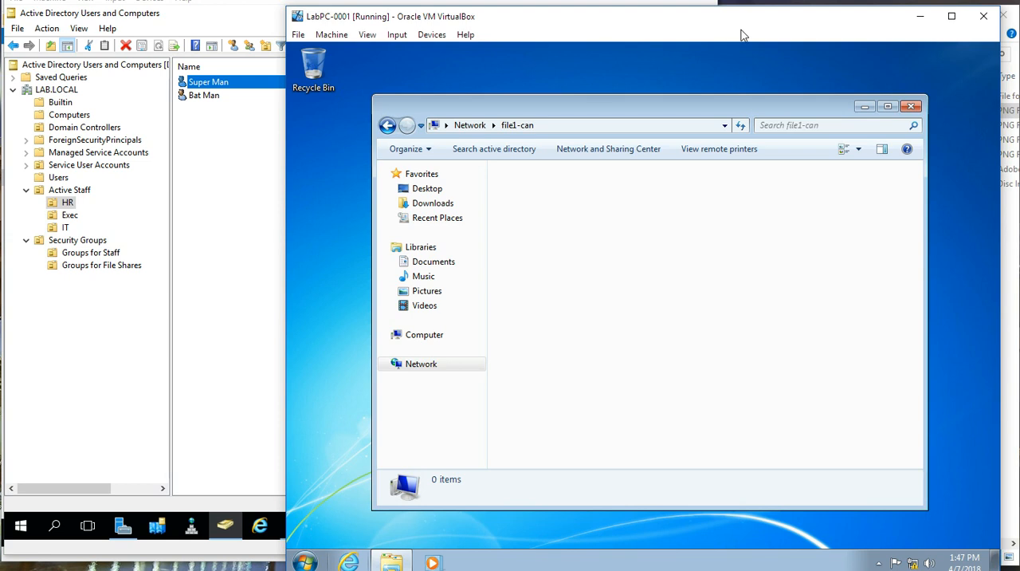
right_click(627, 264)
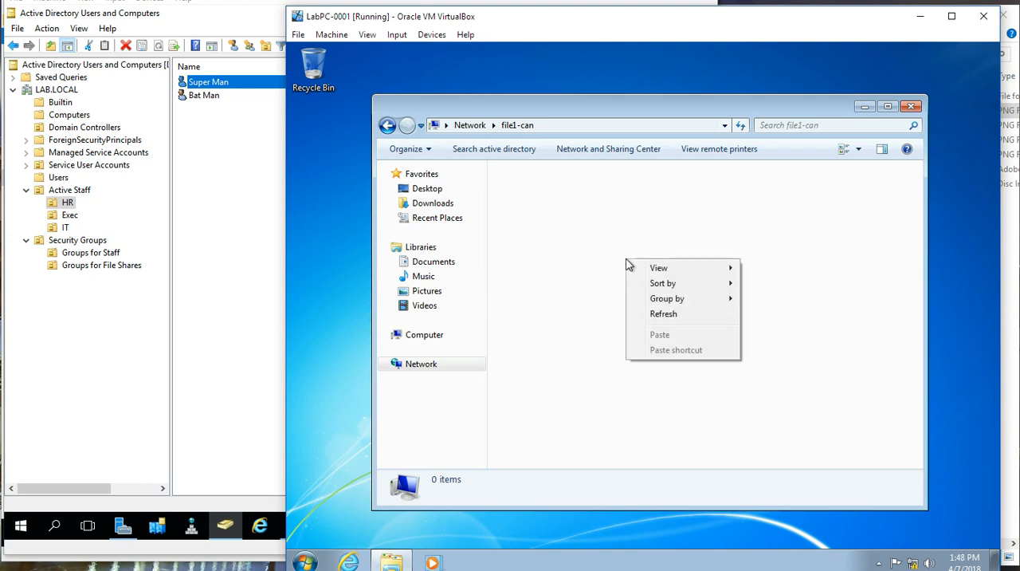
click(663, 316)
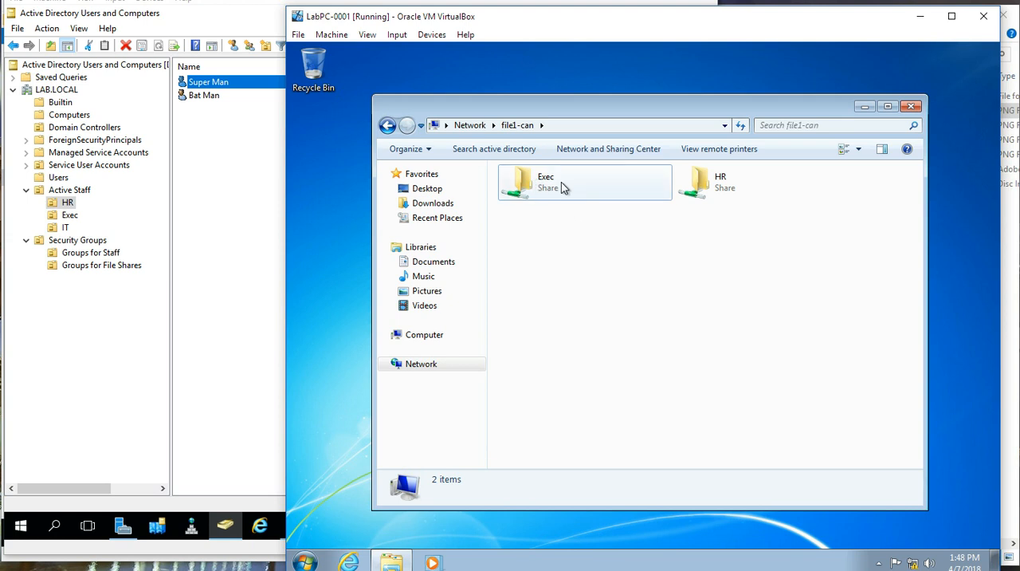
Step: Test write access to the HR share by creating a new text document and permanently deleting it
double_click(713, 183)
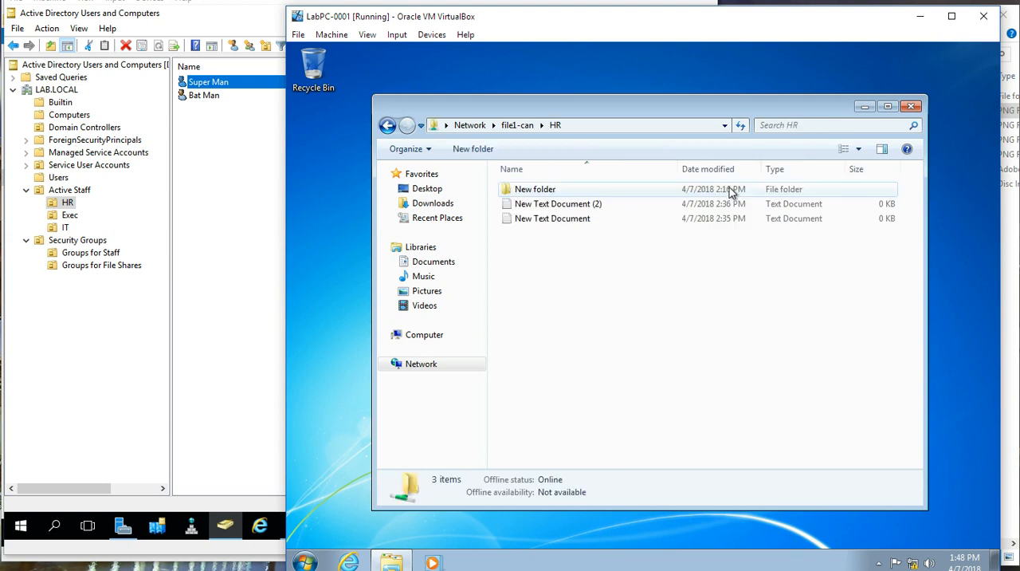
right_click(564, 267)
mouse_move(646, 396)
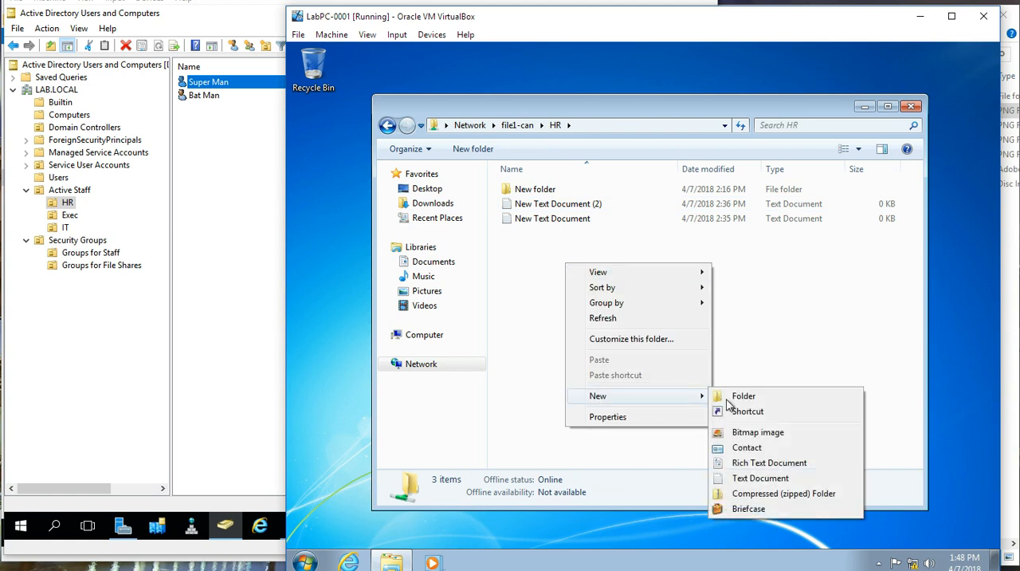
click(745, 478)
click(593, 247)
click(581, 241)
key(Delete)
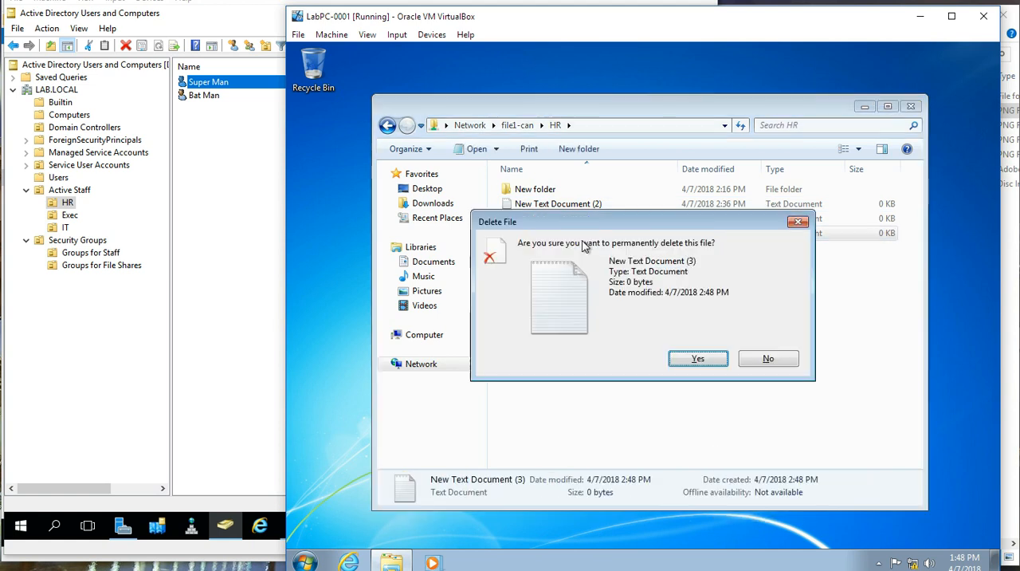
click(677, 356)
Step: Test write access to the Exec share on file1-can by creating a new text document and deleting it
click(518, 125)
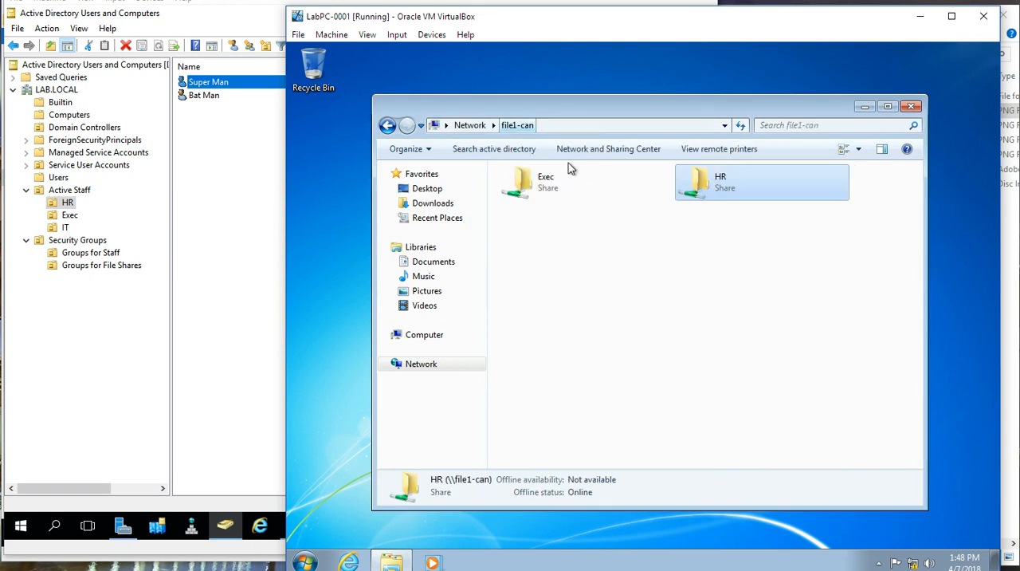
double_click(572, 185)
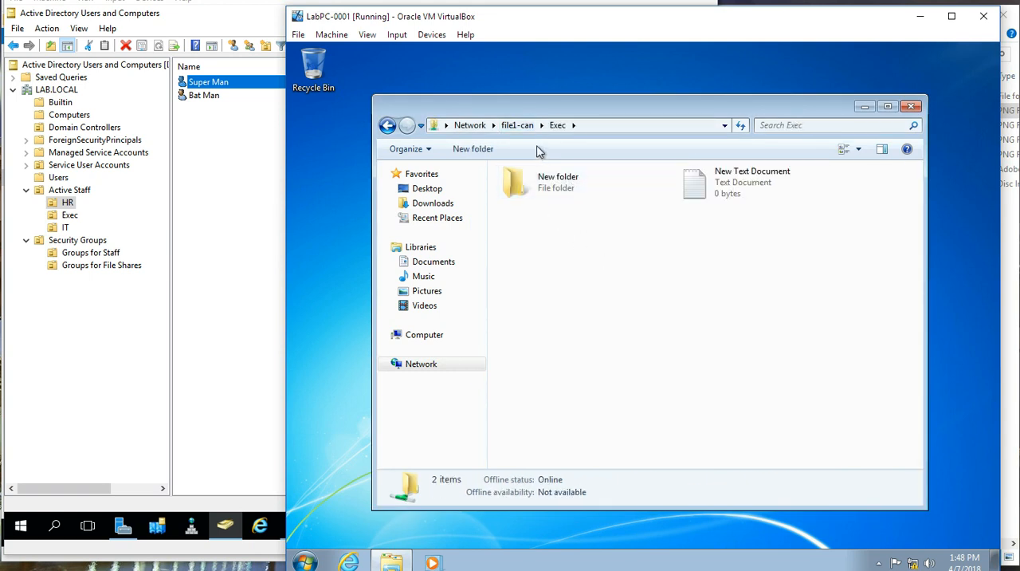
right_click(544, 250)
mouse_move(629, 385)
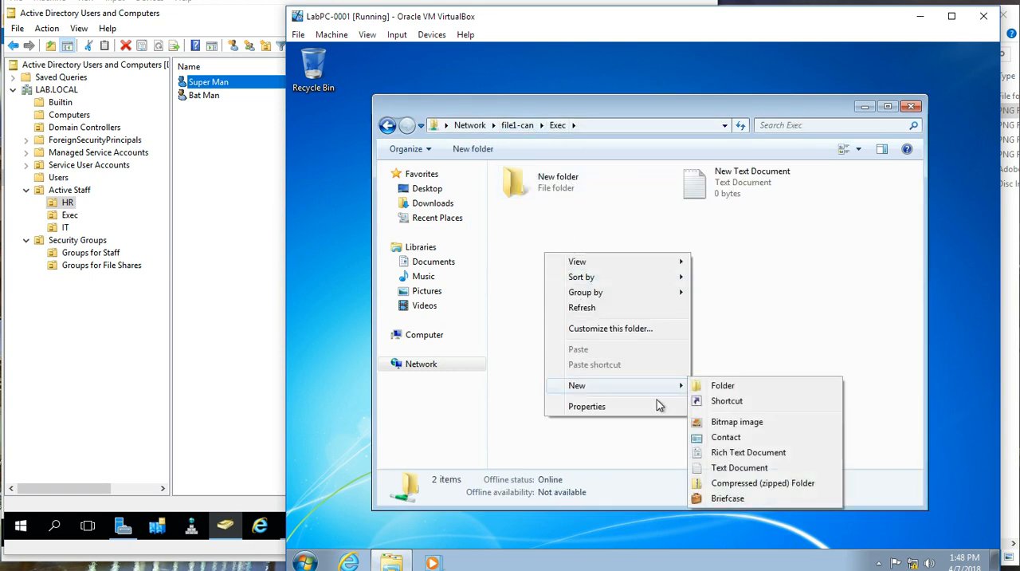
click(715, 467)
click(620, 291)
click(568, 237)
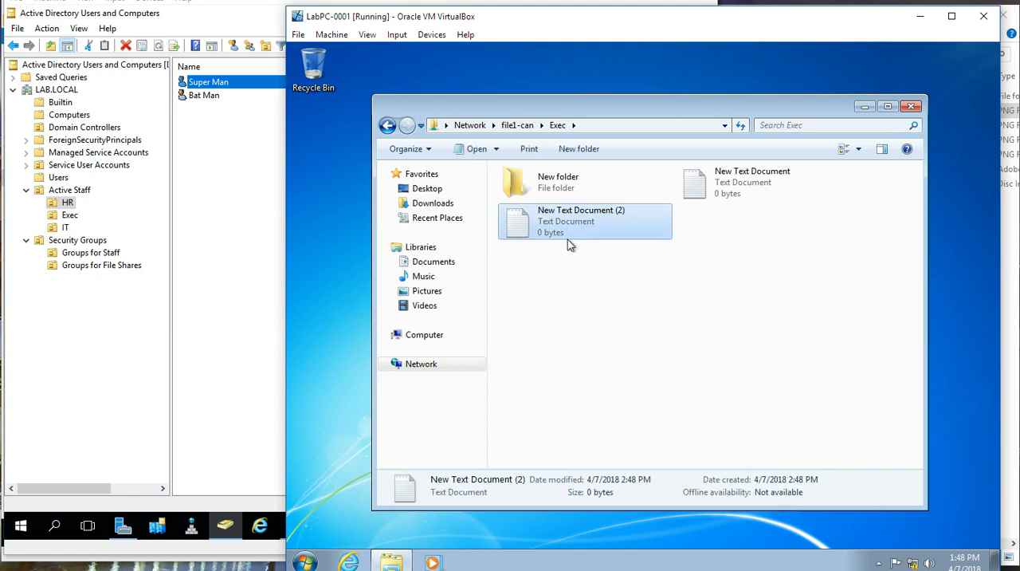
key(Delete)
key(Return)
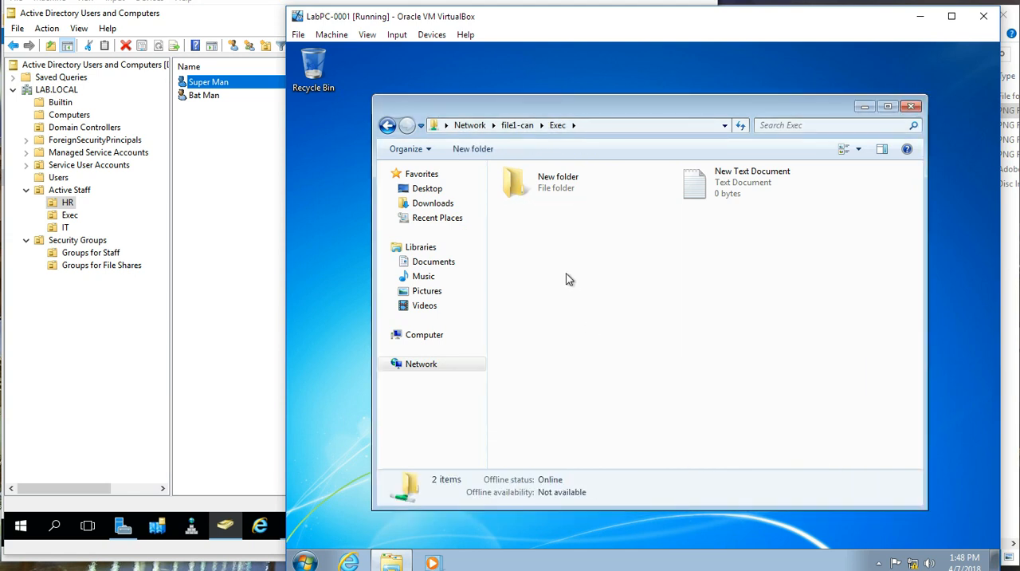
Step: Switch to the File1-Can server and browse from This PC to the HR folder under Shares on UserData (Z:)
click(298, 7)
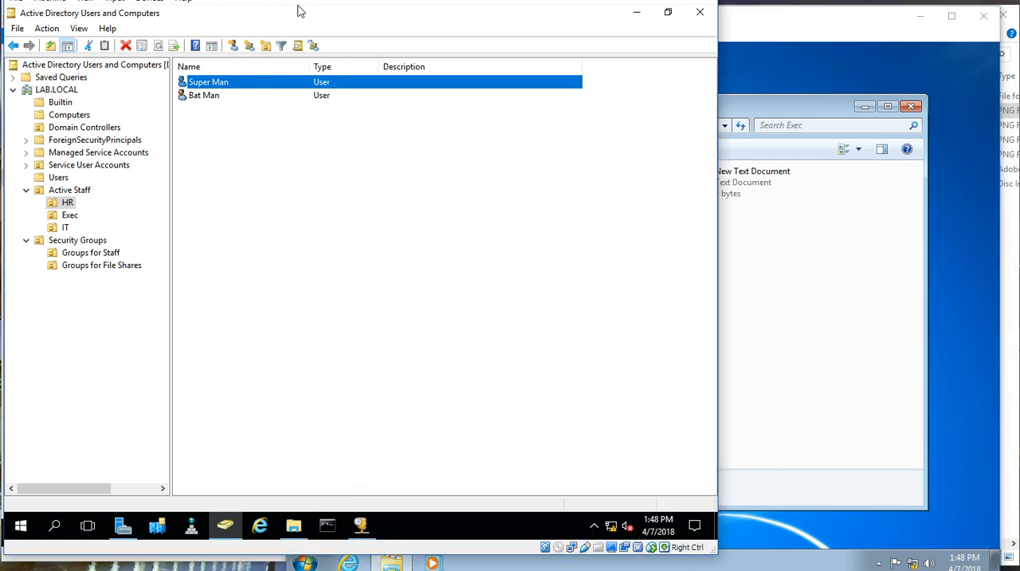
click(637, 0)
click(215, 13)
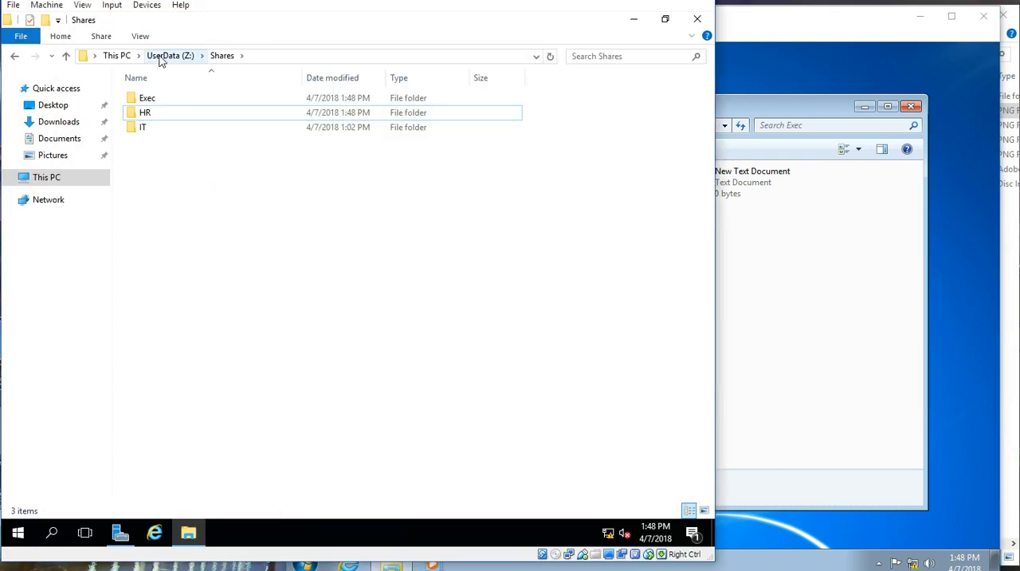
click(117, 56)
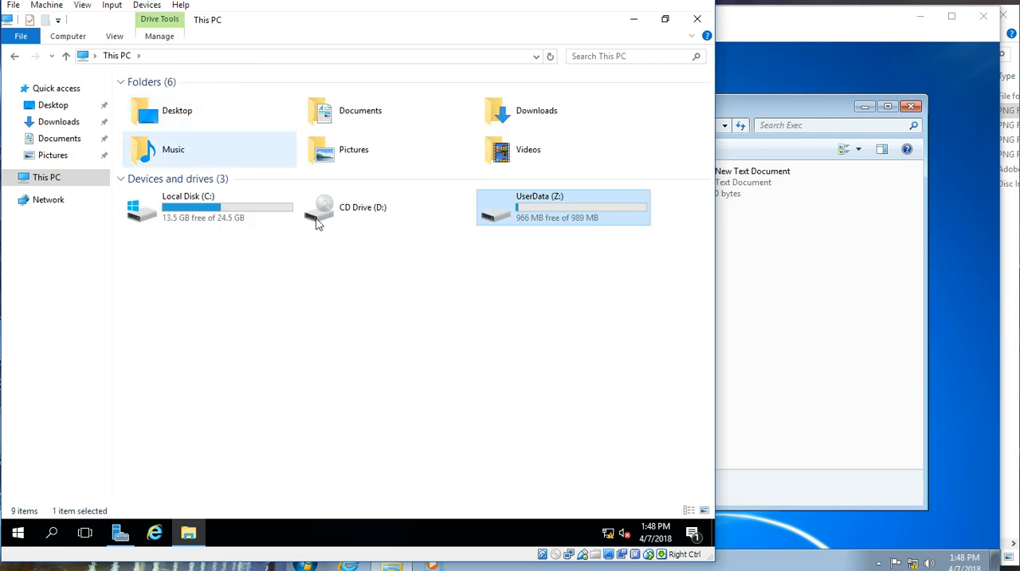
double_click(543, 219)
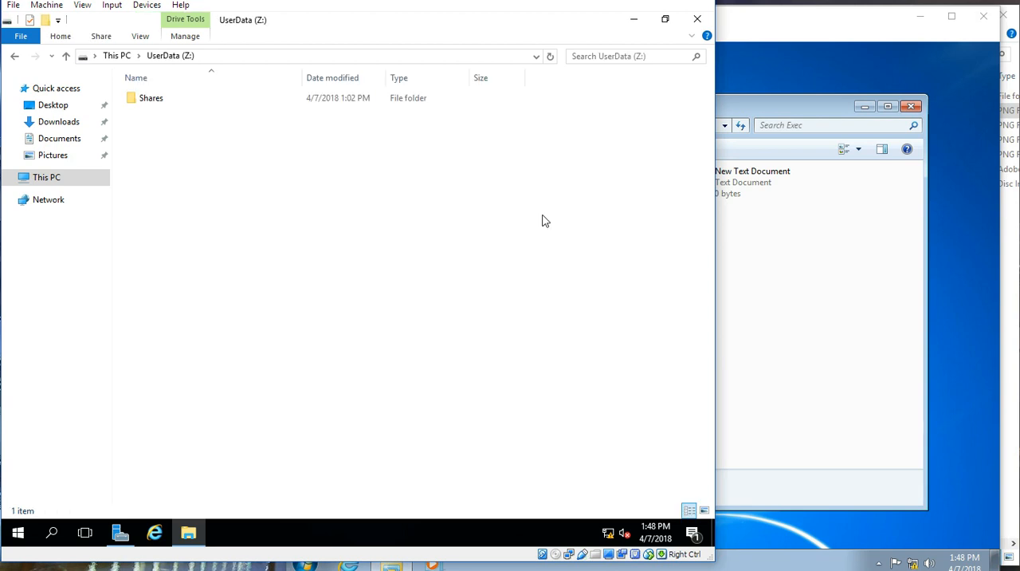
double_click(162, 98)
click(152, 115)
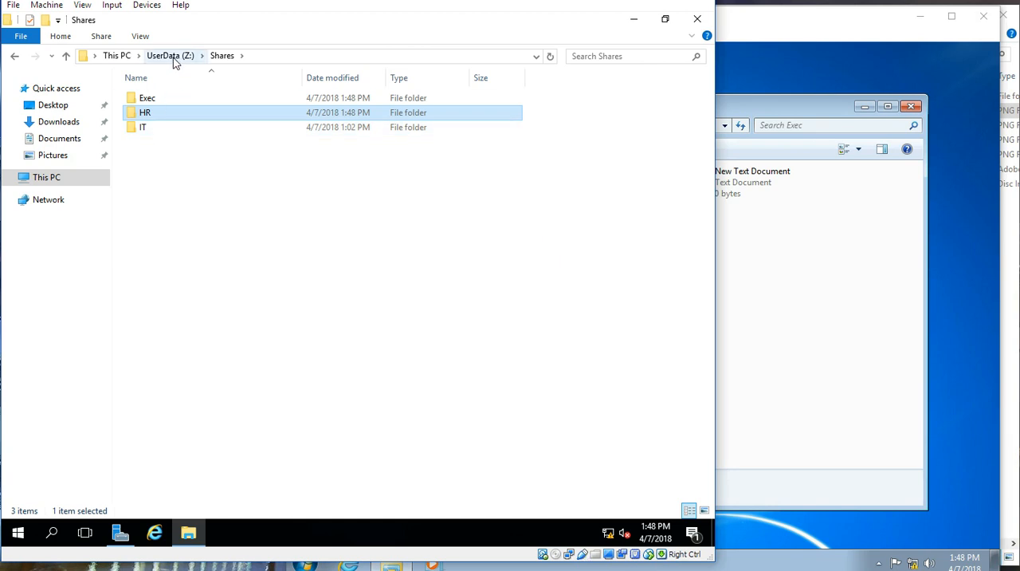
Step: Open the advanced security settings of the UserData (Z:) drive and examine the permission entries for Everyone and Users
click(127, 57)
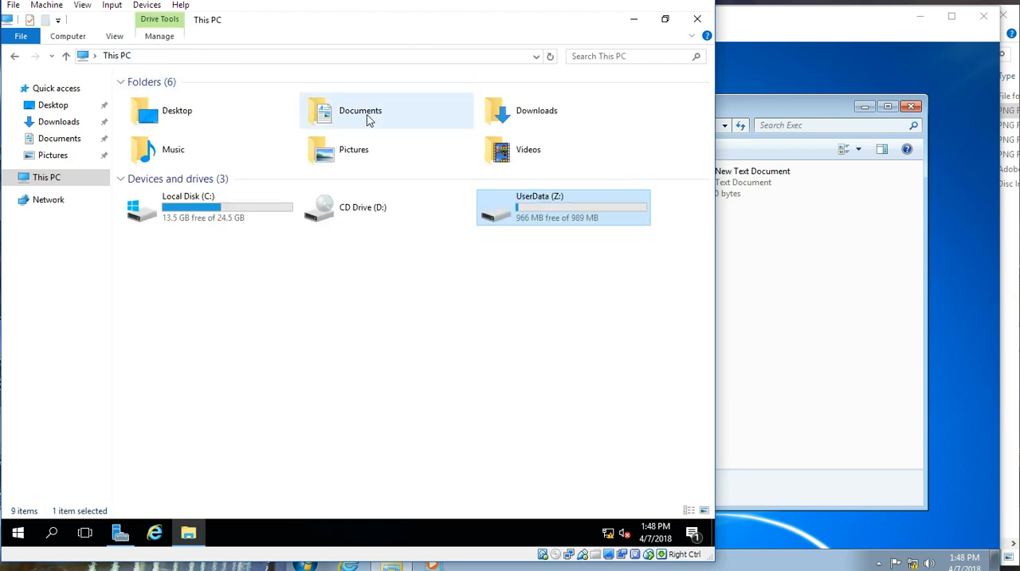
right_click(549, 217)
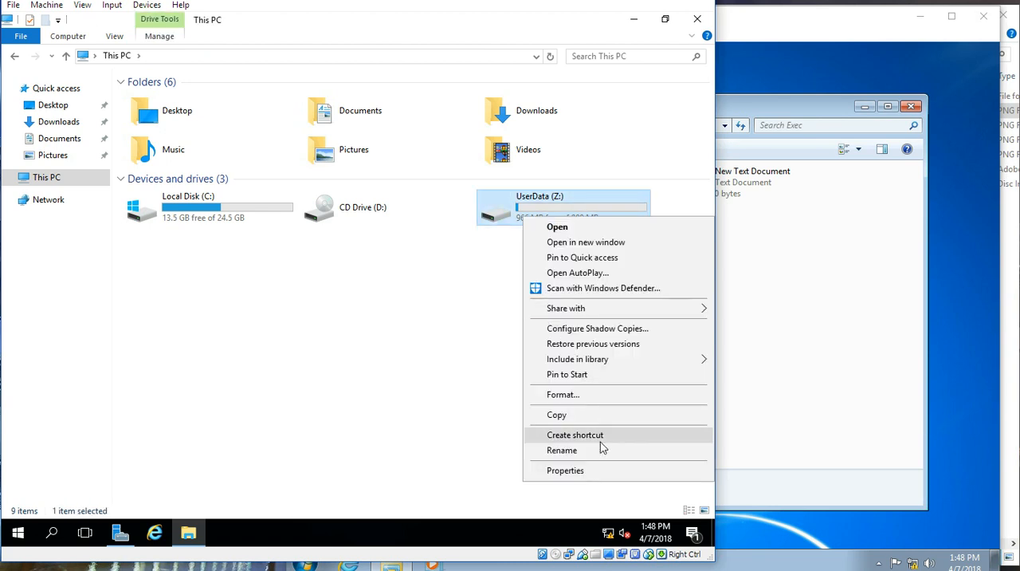
click(564, 470)
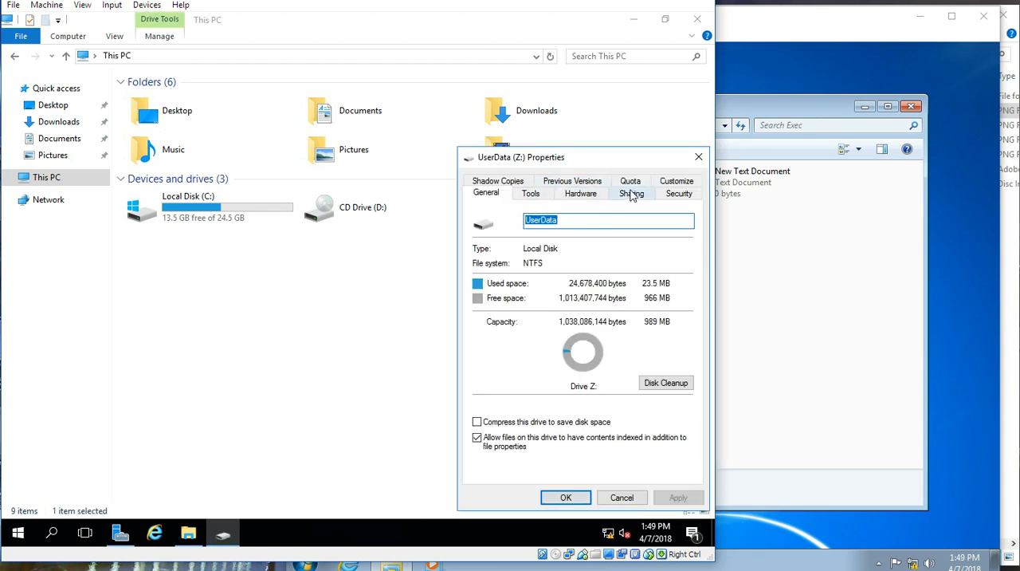
click(675, 194)
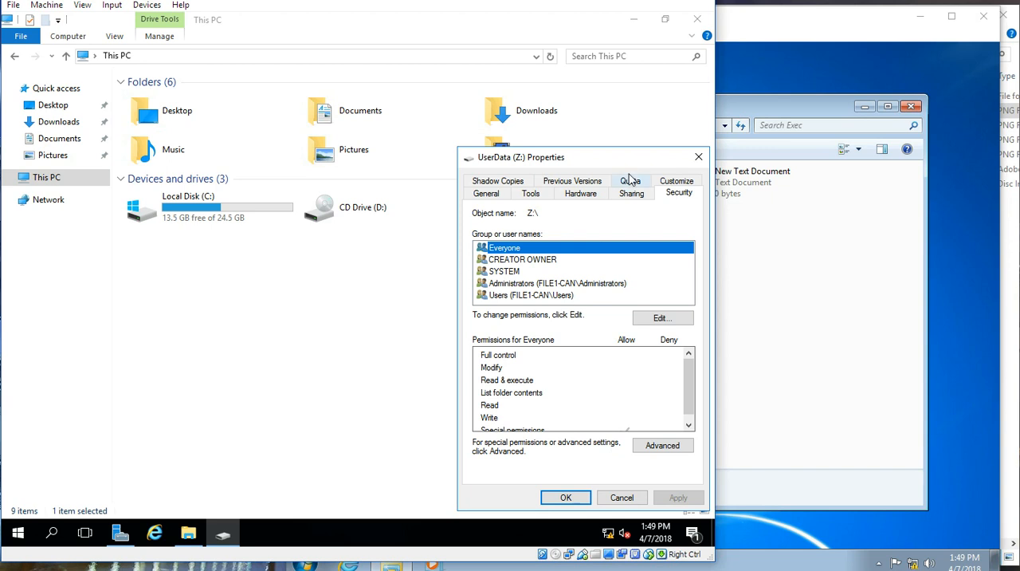
drag(618, 157, 396, 88)
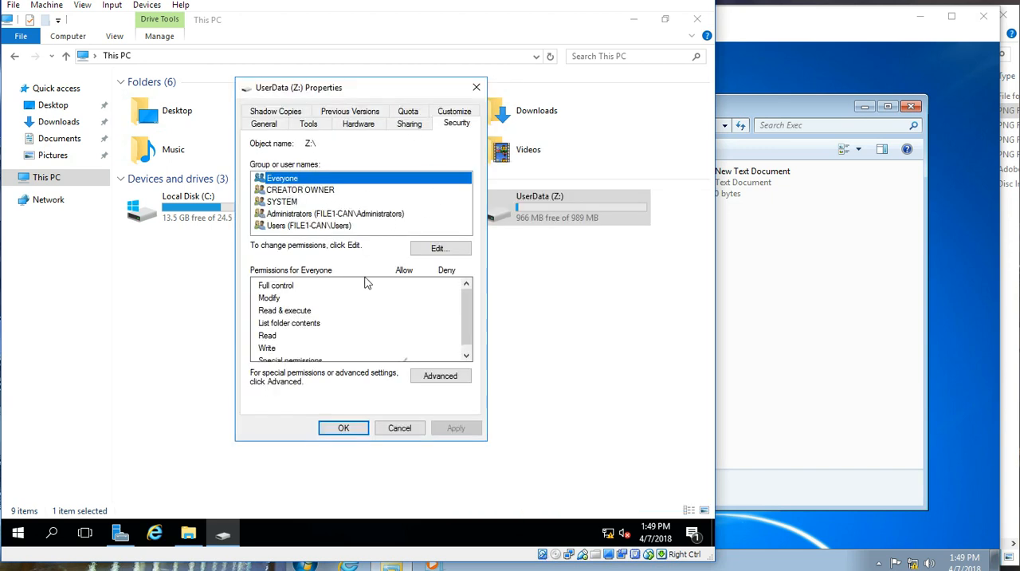
click(435, 386)
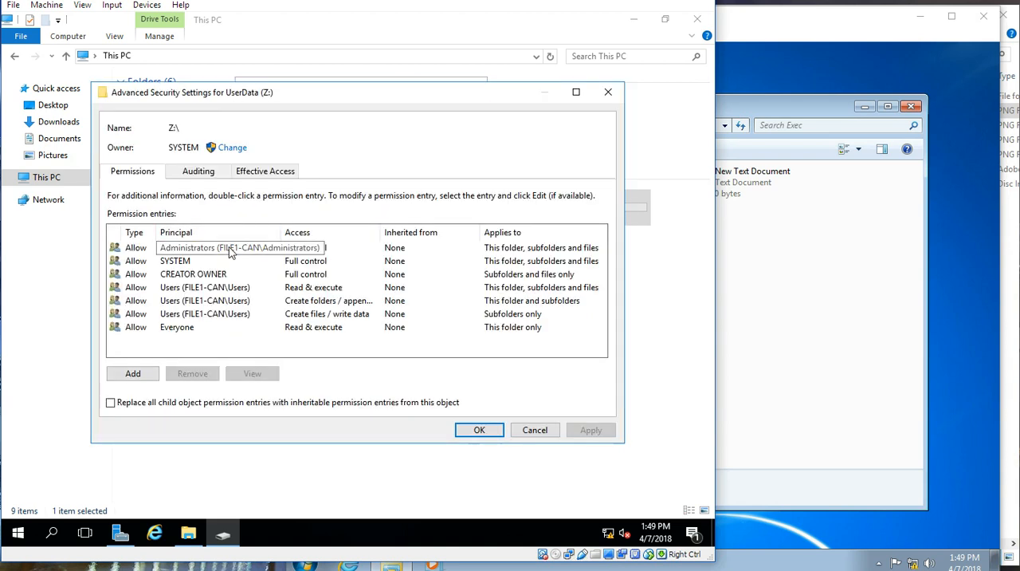
click(242, 328)
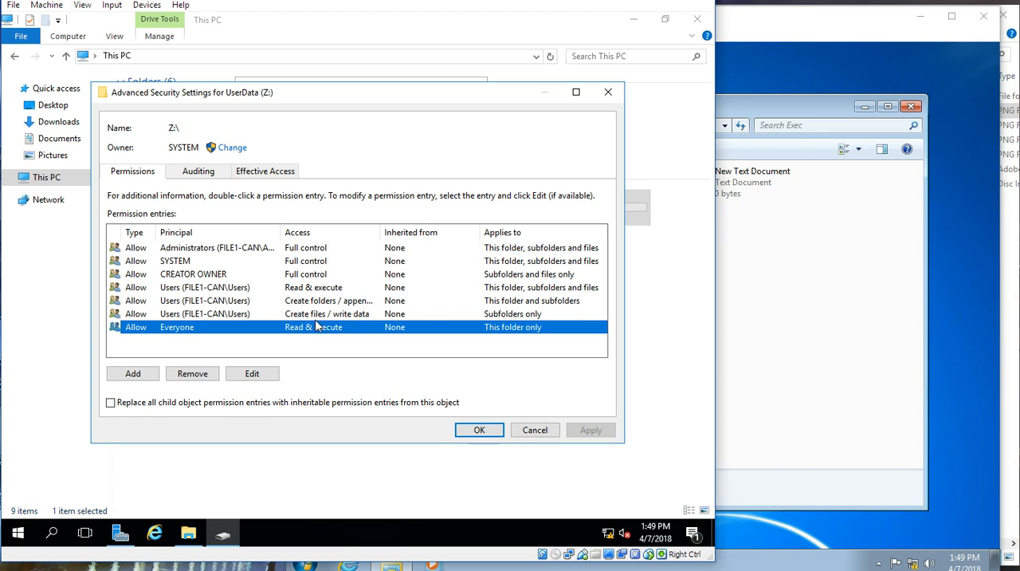
click(293, 318)
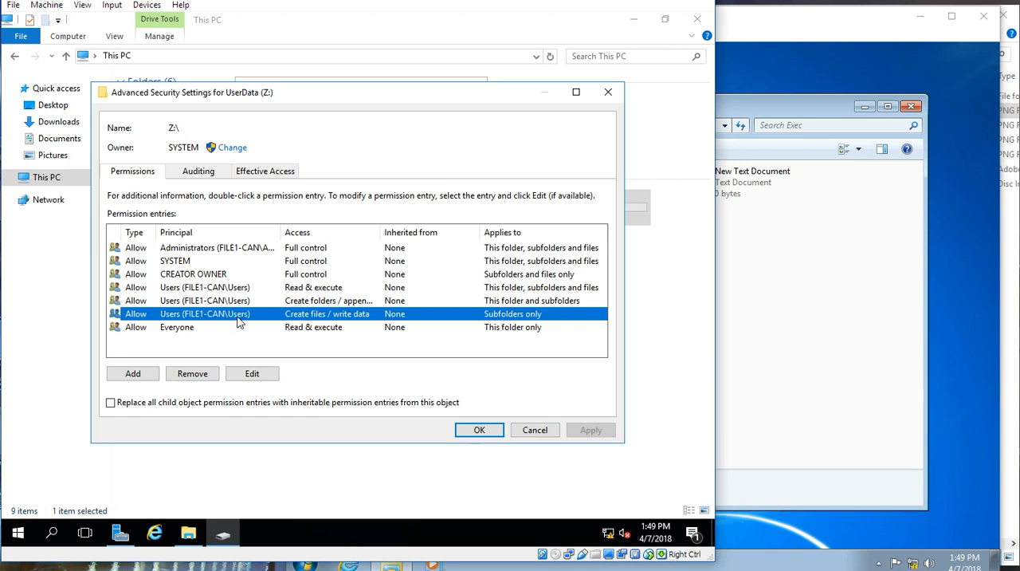
Step: Open Computer Management from Server Manager on File1-Can and bring it to the front, with Server Manager minimized
click(123, 536)
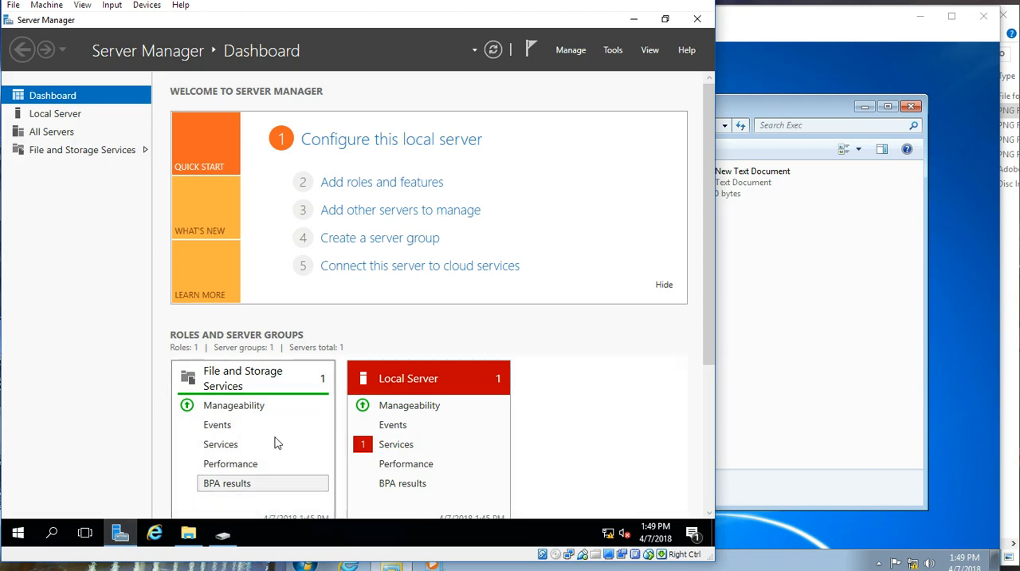
click(619, 53)
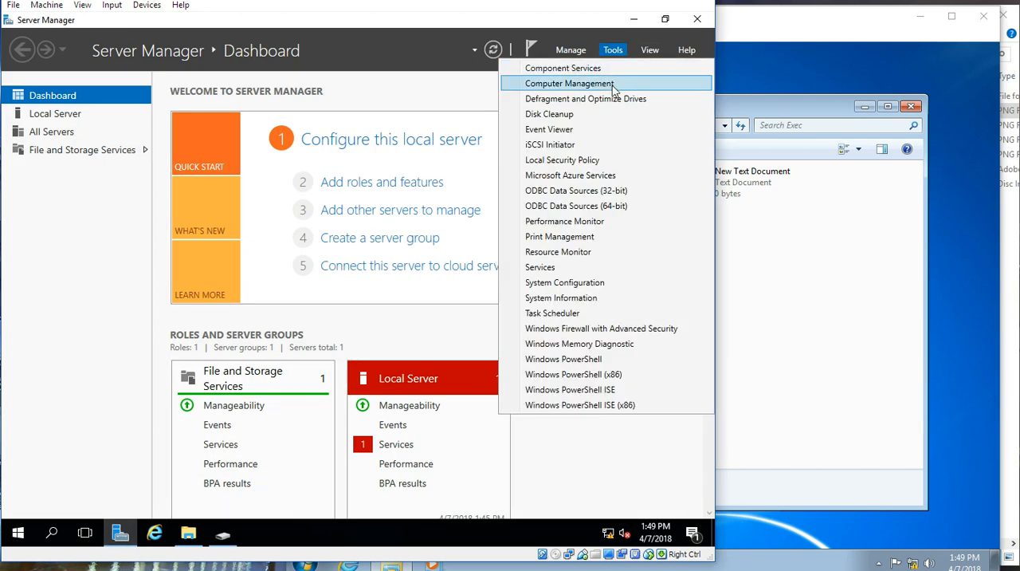
click(612, 85)
click(634, 20)
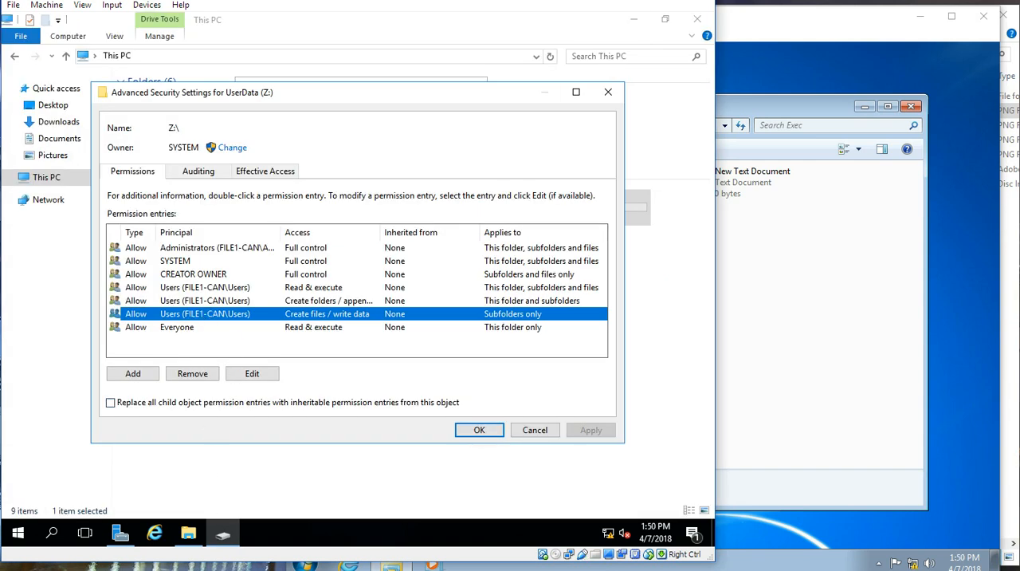
click(255, 532)
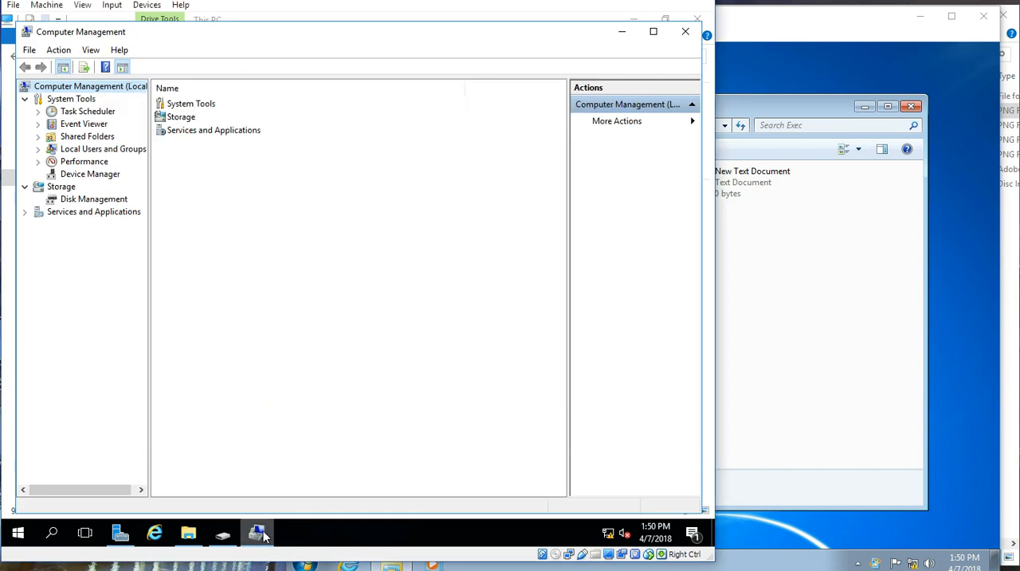
Step: Examine the members of the local Users group on File1-Can, including LAB\Domain Users, and close its properties without changes
click(70, 150)
click(36, 150)
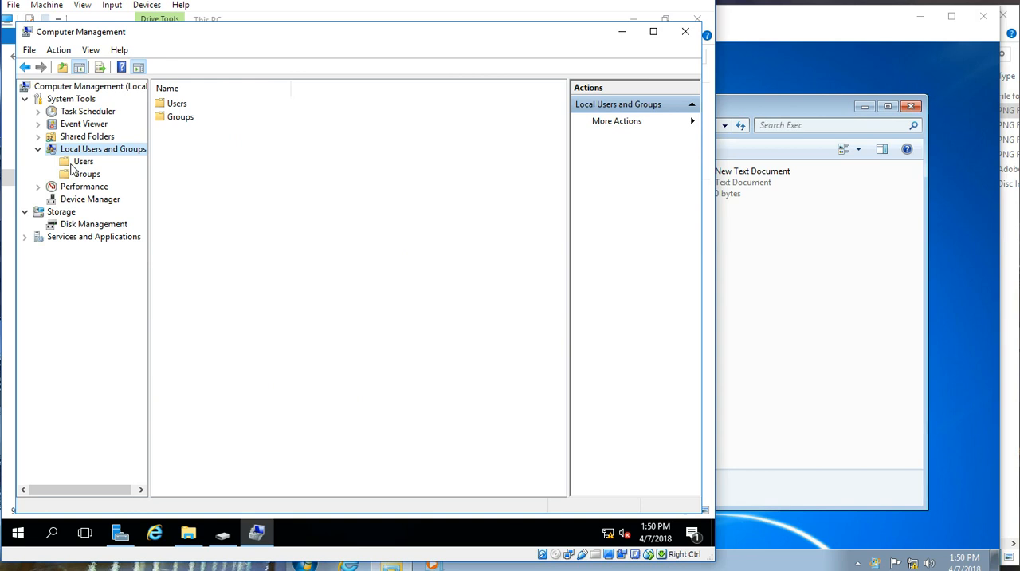
click(73, 163)
click(84, 173)
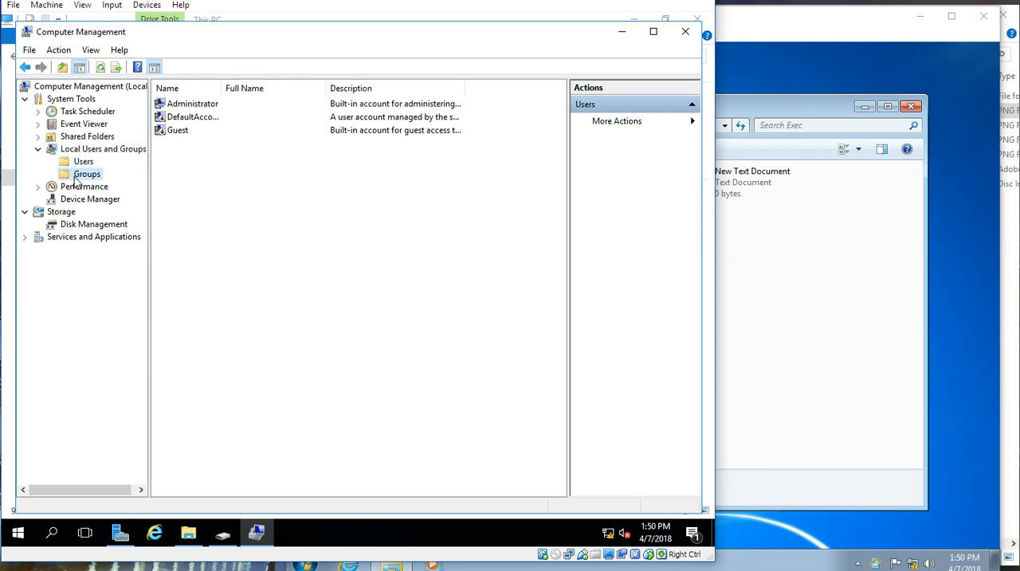
click(192, 410)
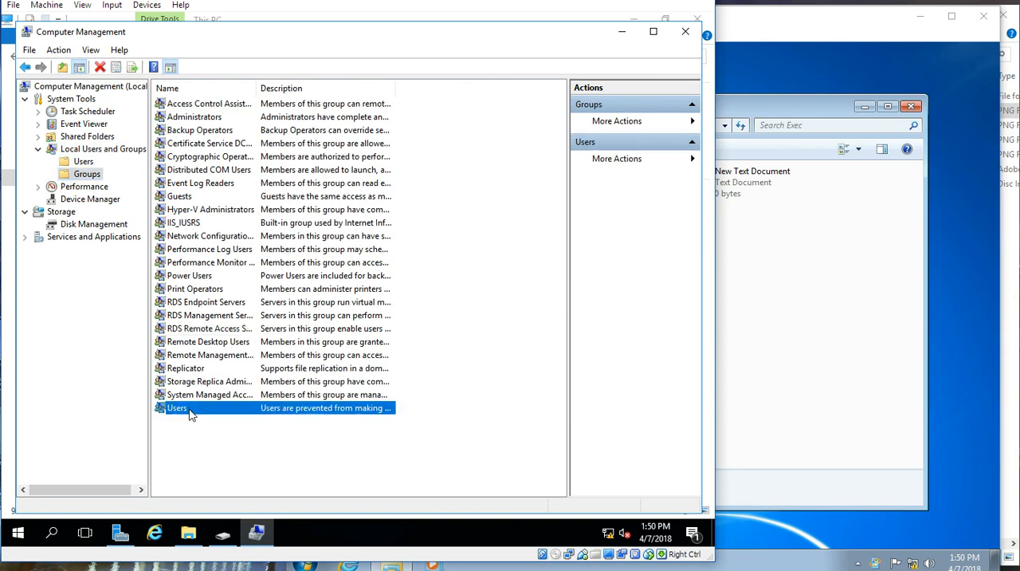
double_click(203, 412)
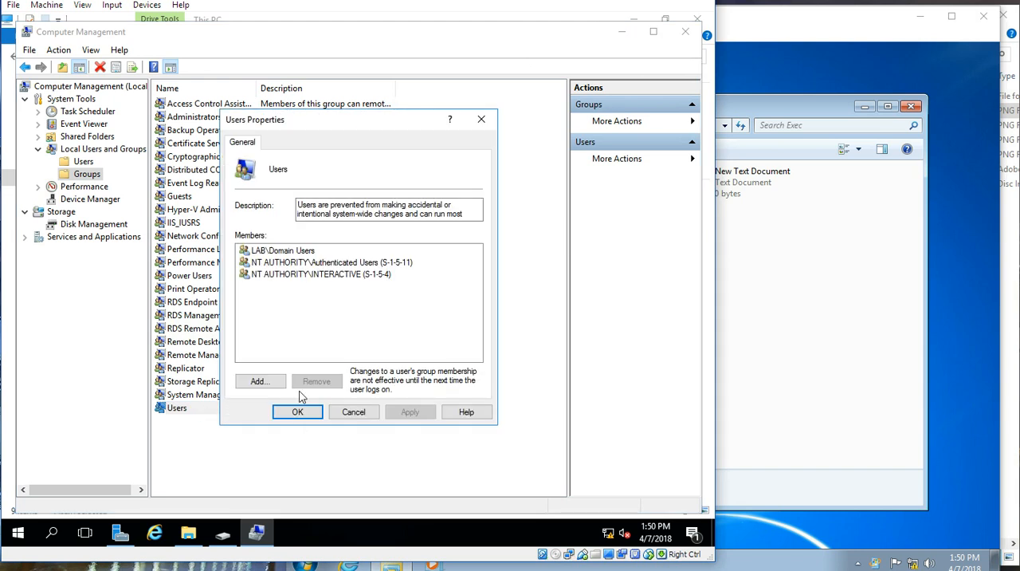
click(285, 253)
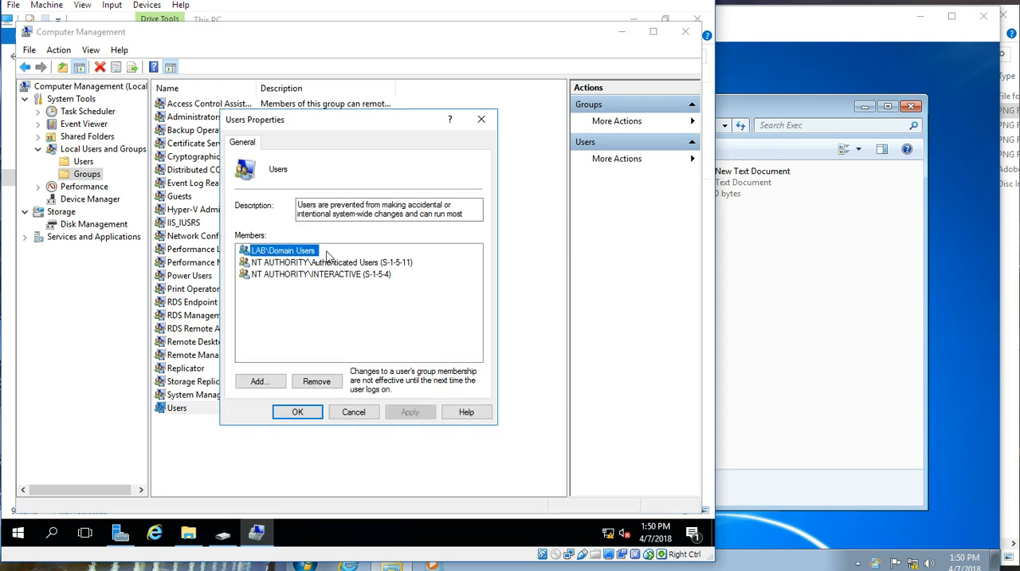
click(353, 413)
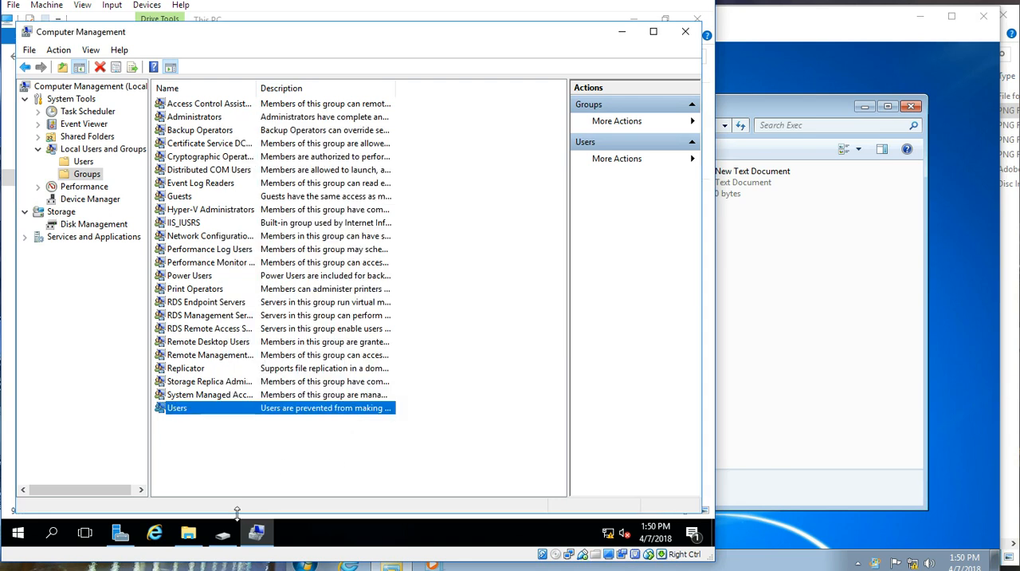
Step: Remove all three Users entries and the CREATOR OWNER entry from the advanced permissions of UserData (Z:)
mouse_move(224, 532)
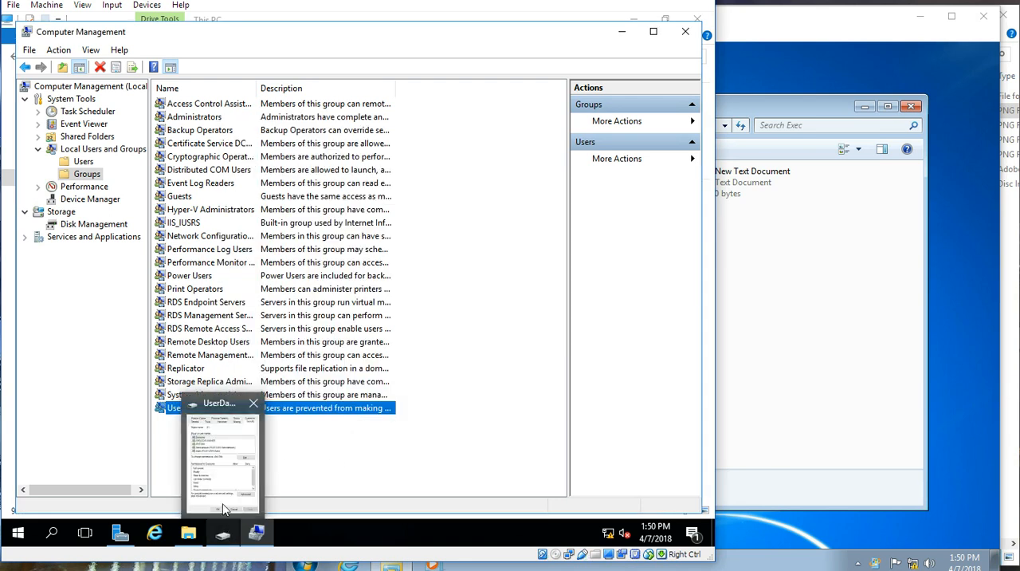
click(223, 504)
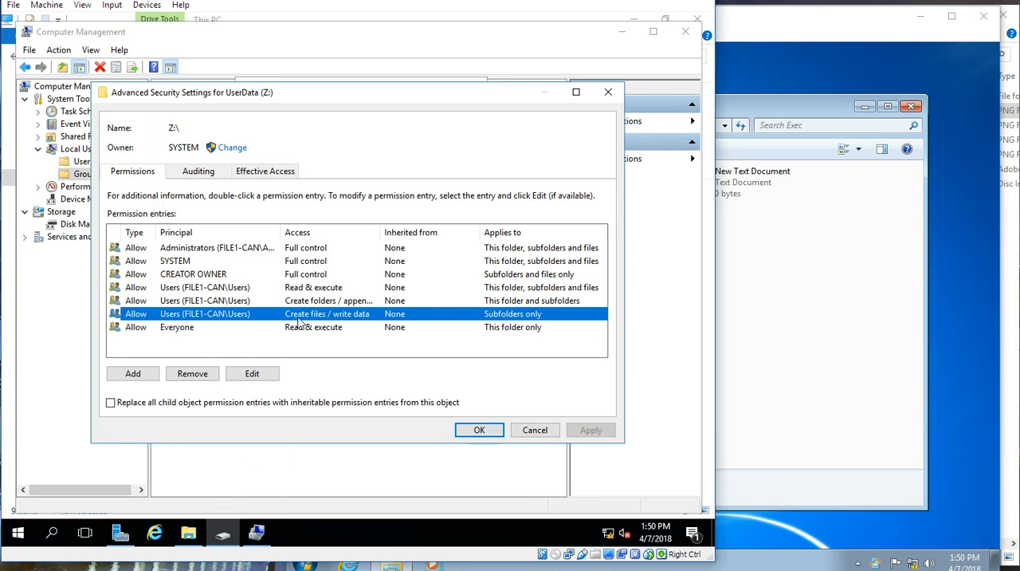
click(193, 375)
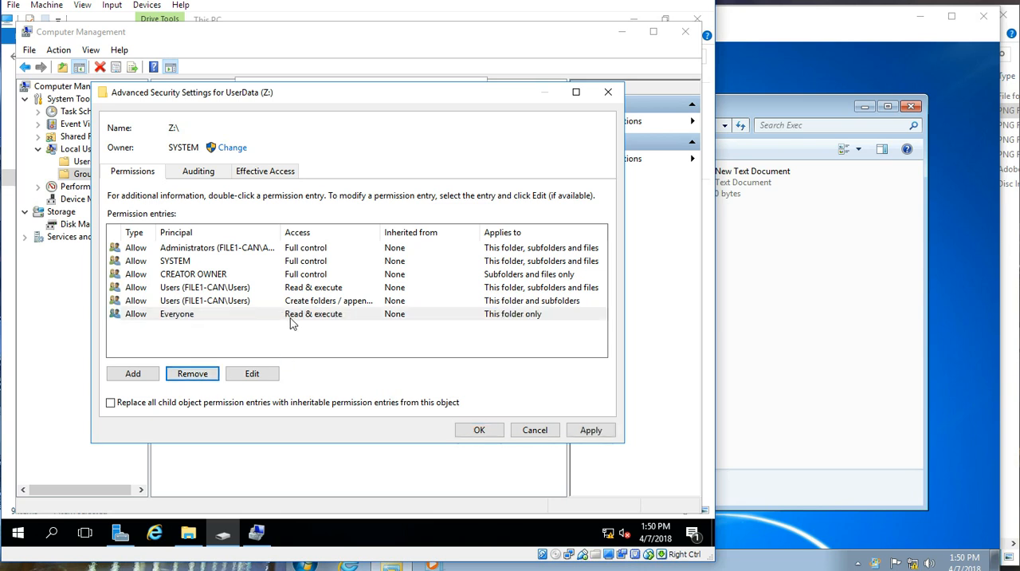
click(247, 302)
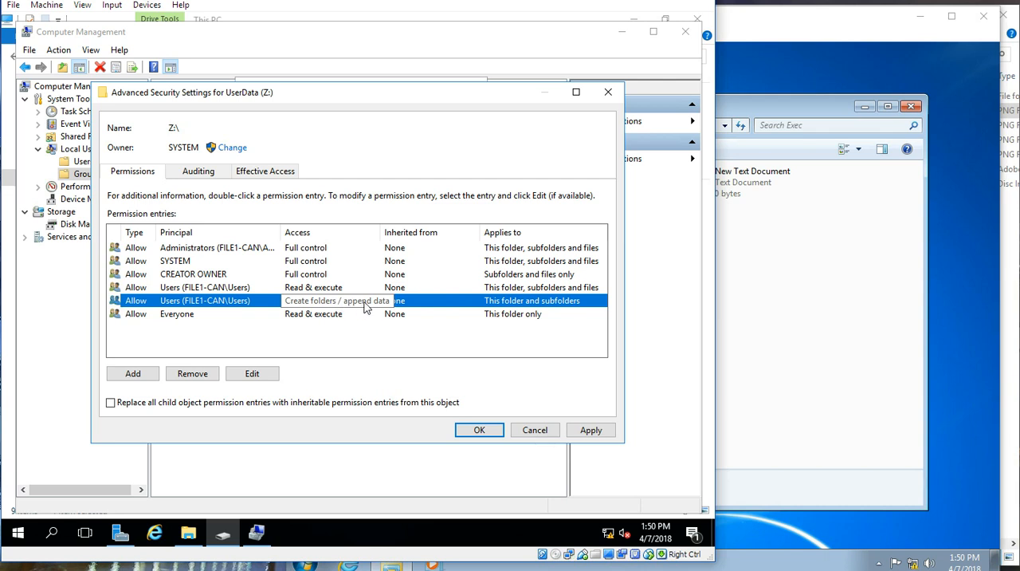
click(198, 376)
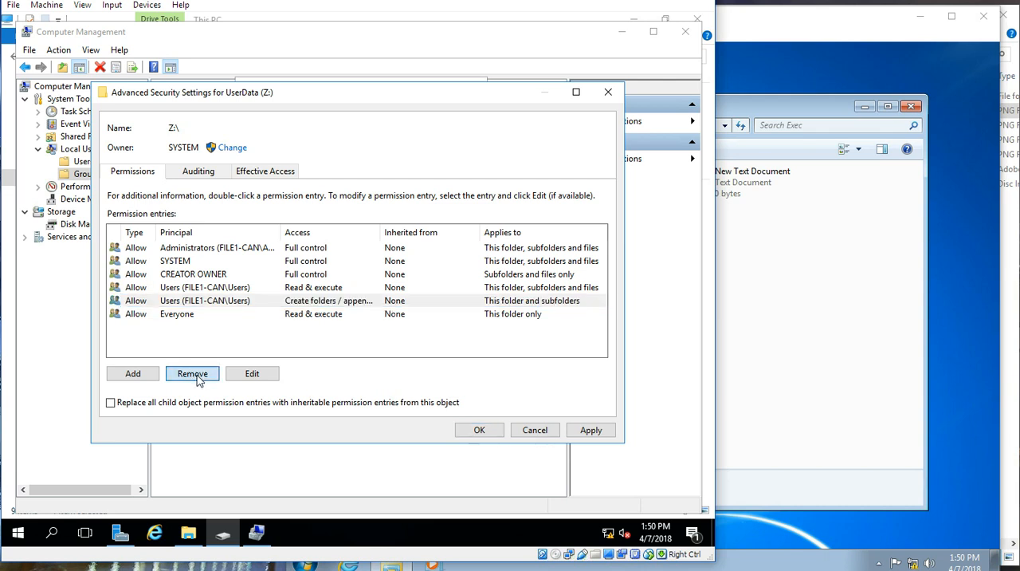
click(314, 289)
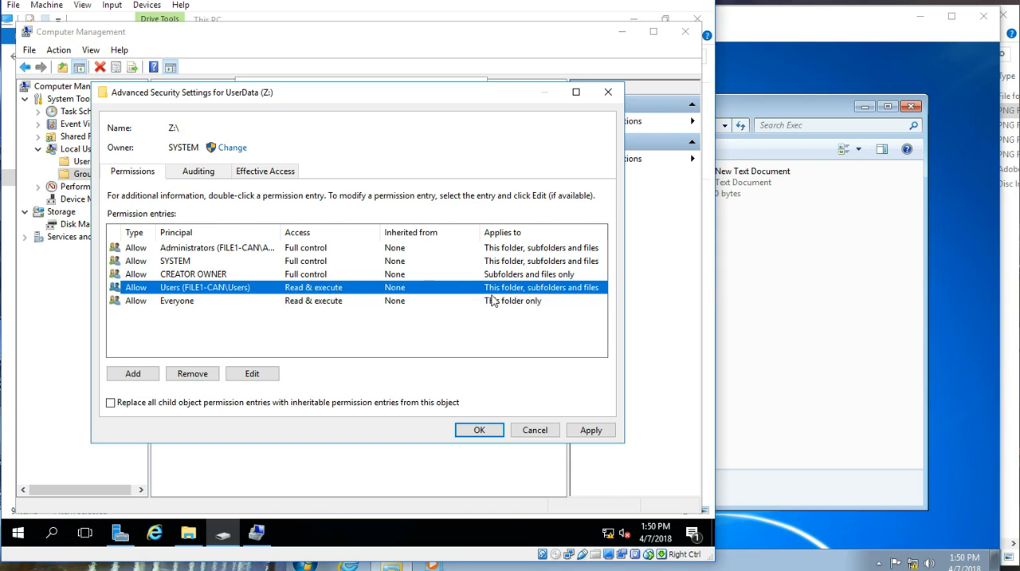
click(199, 378)
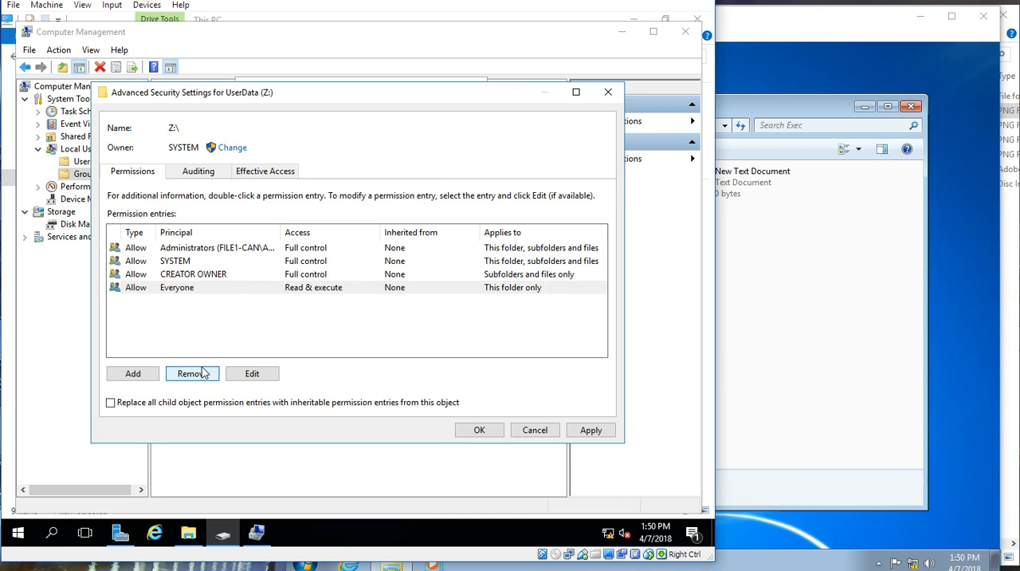
click(205, 276)
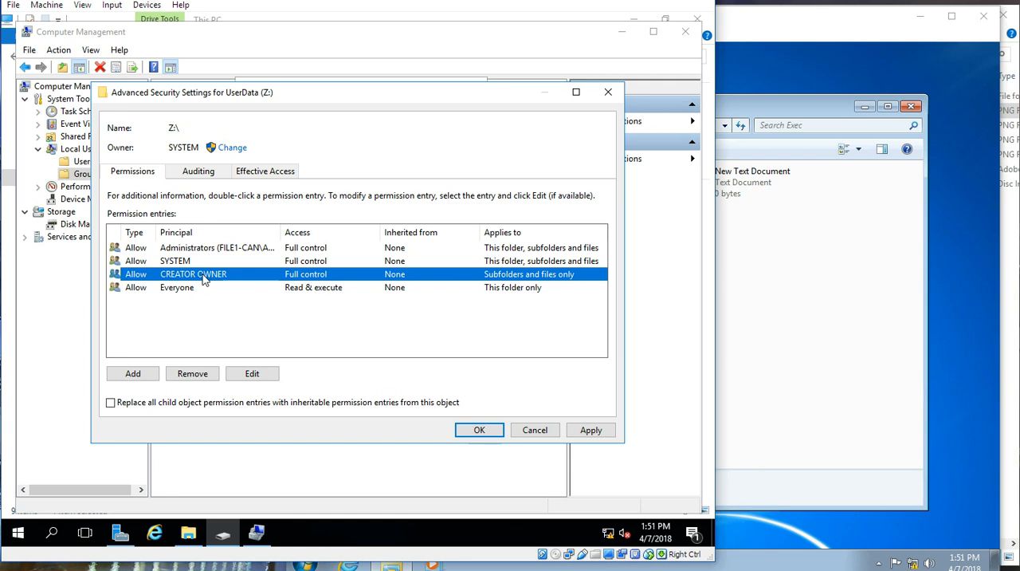
click(183, 372)
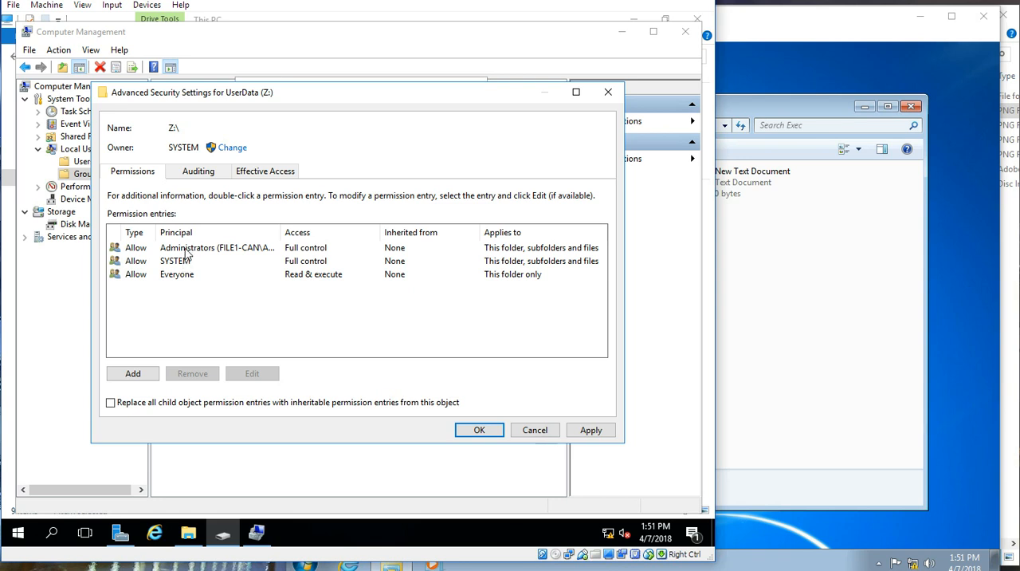
Step: Add a permission entry for Domain Admins allowing Full control of this folder, subfolders and files on UserData (Z:)
click(133, 374)
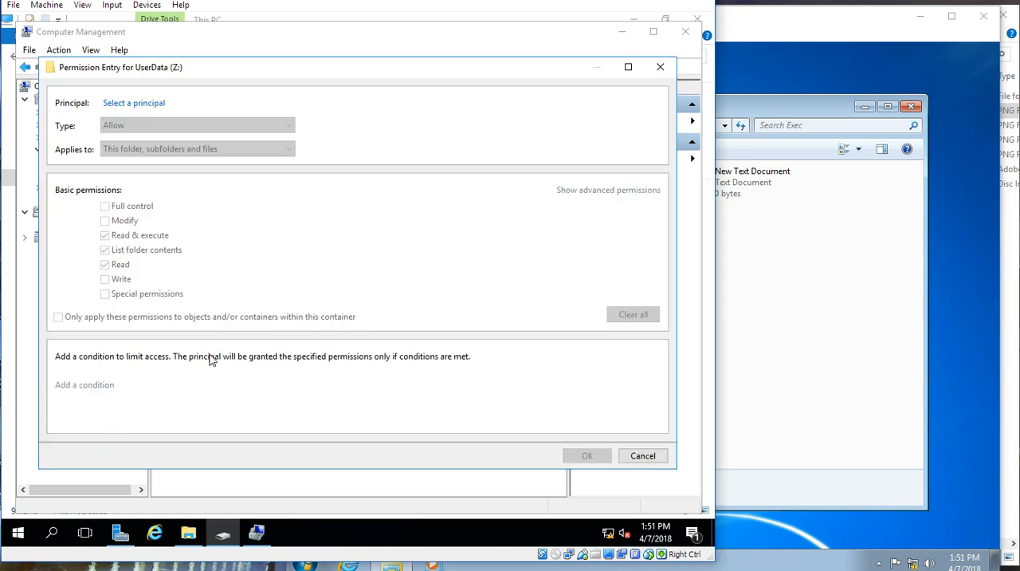
click(136, 103)
text(domains admin)
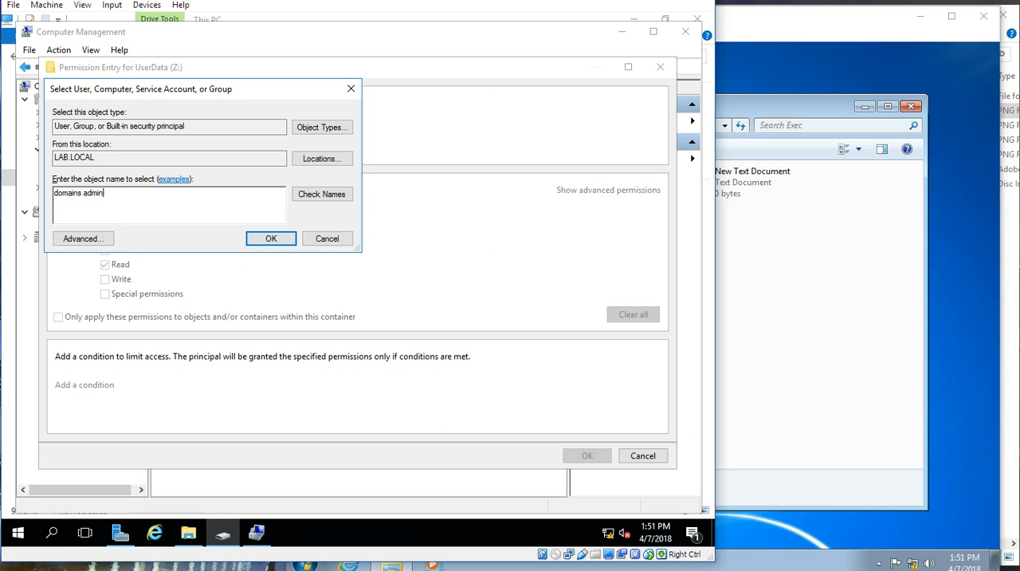
click(309, 199)
click(257, 194)
click(83, 193)
key(BackSpace)
click(324, 196)
click(267, 239)
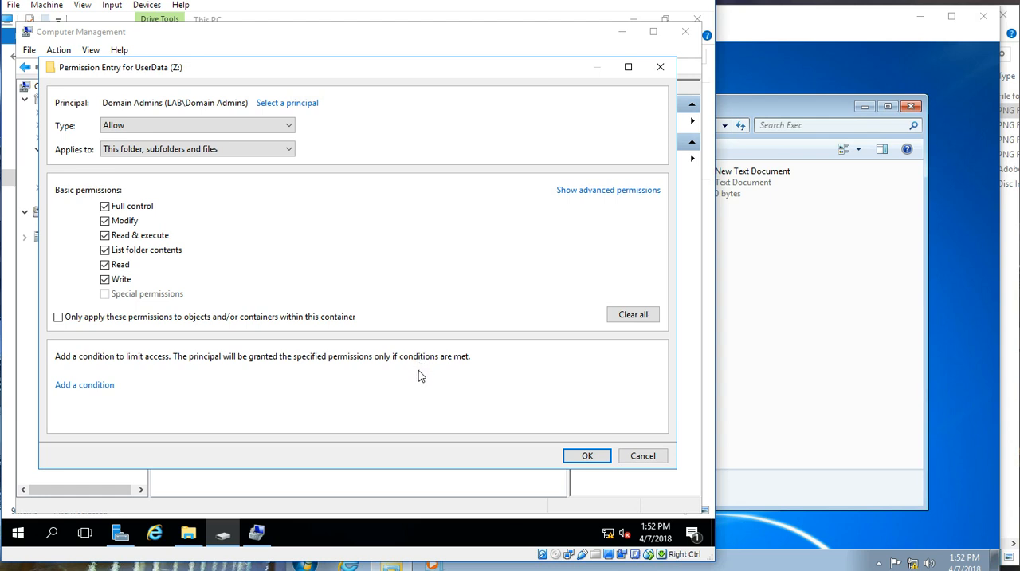
click(585, 457)
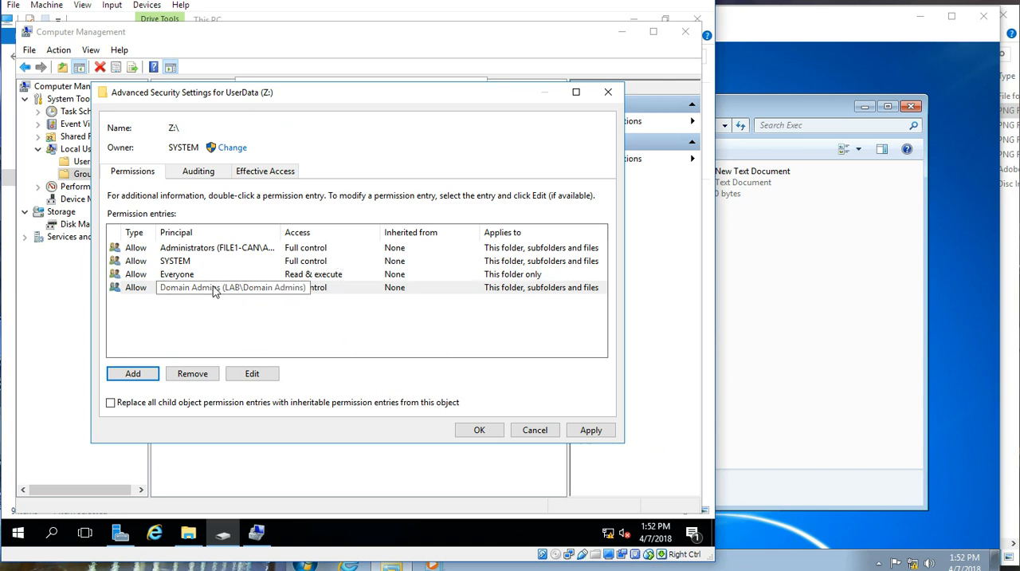
Step: Review the Domain Admins and Administrators entries, save the revised UserData (Z:) permissions and close the drive's properties
click(214, 289)
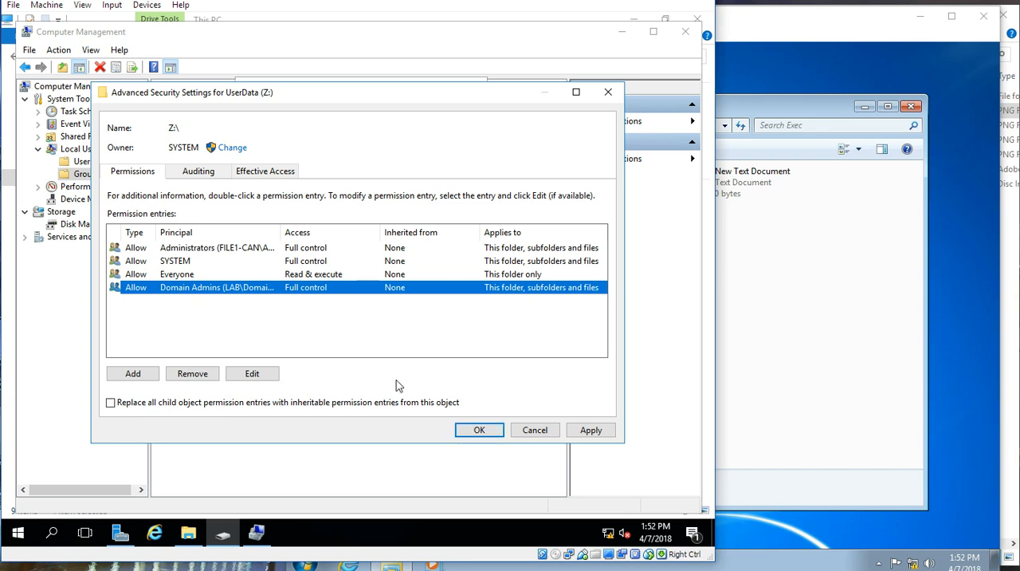
click(479, 430)
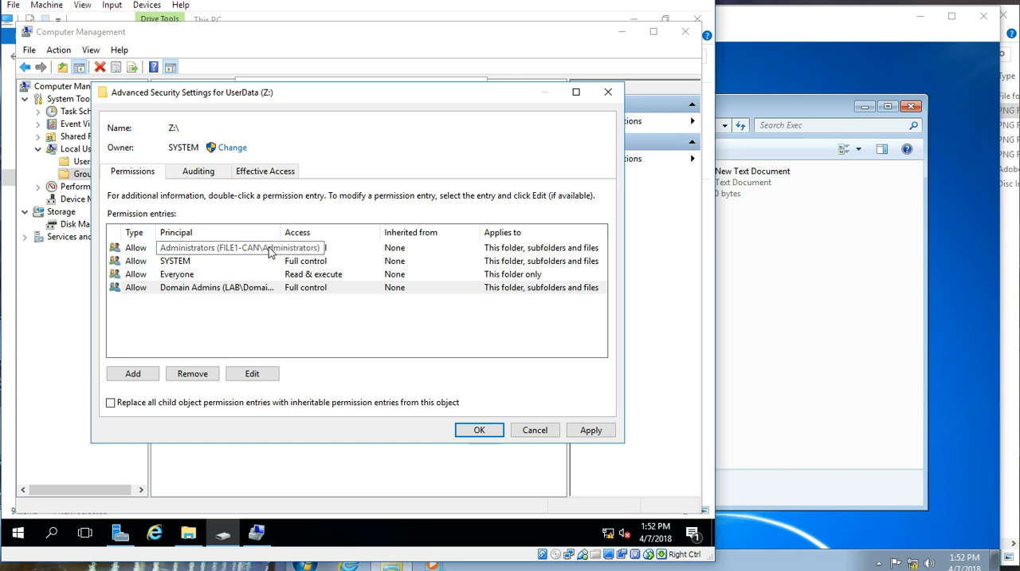
click(271, 250)
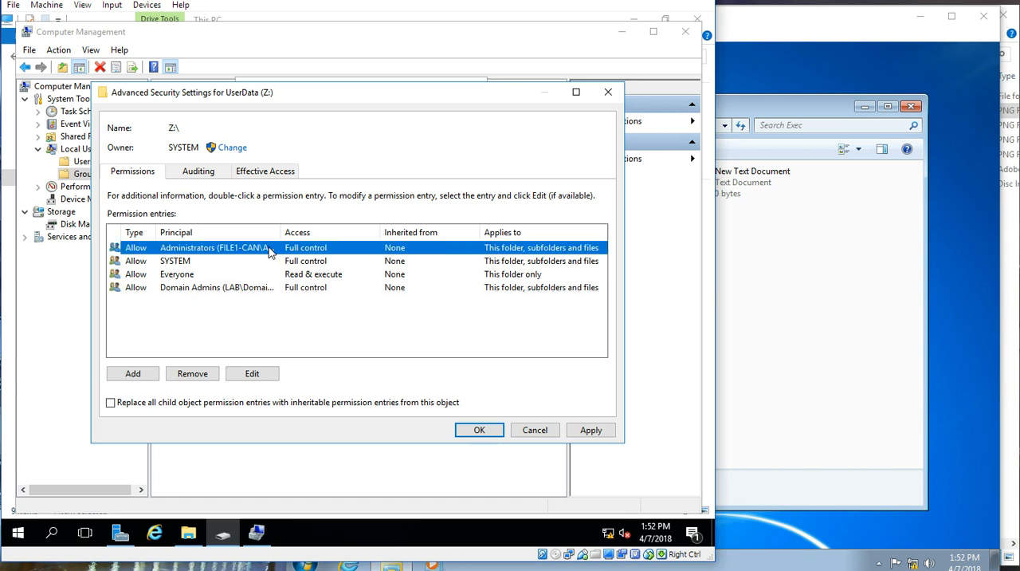
click(477, 430)
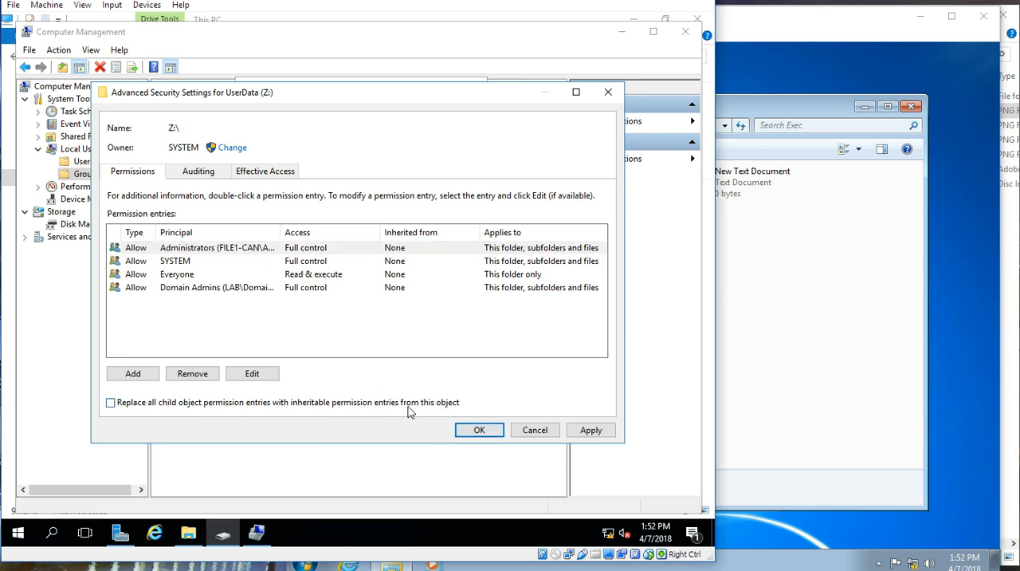
click(473, 432)
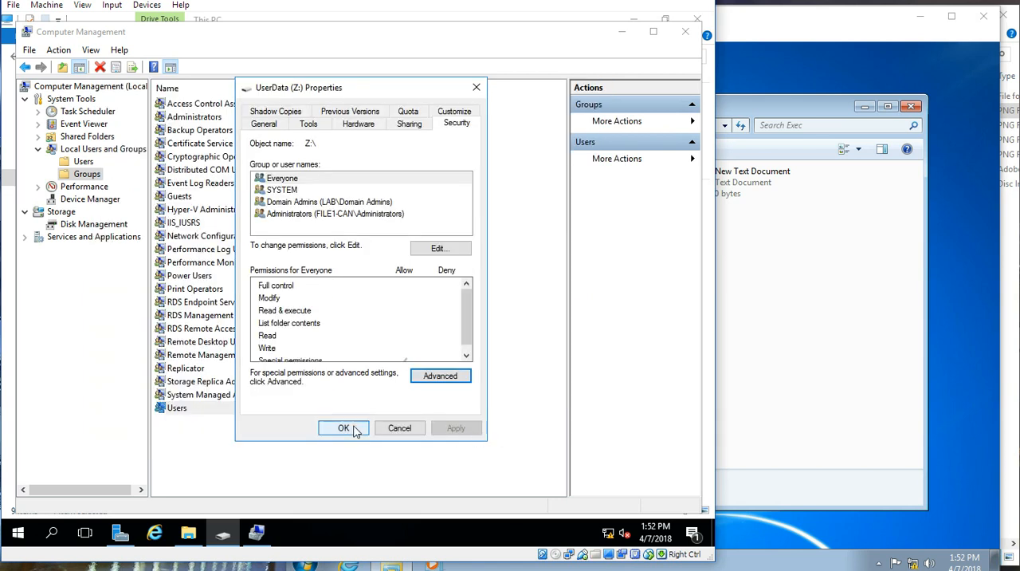
click(344, 428)
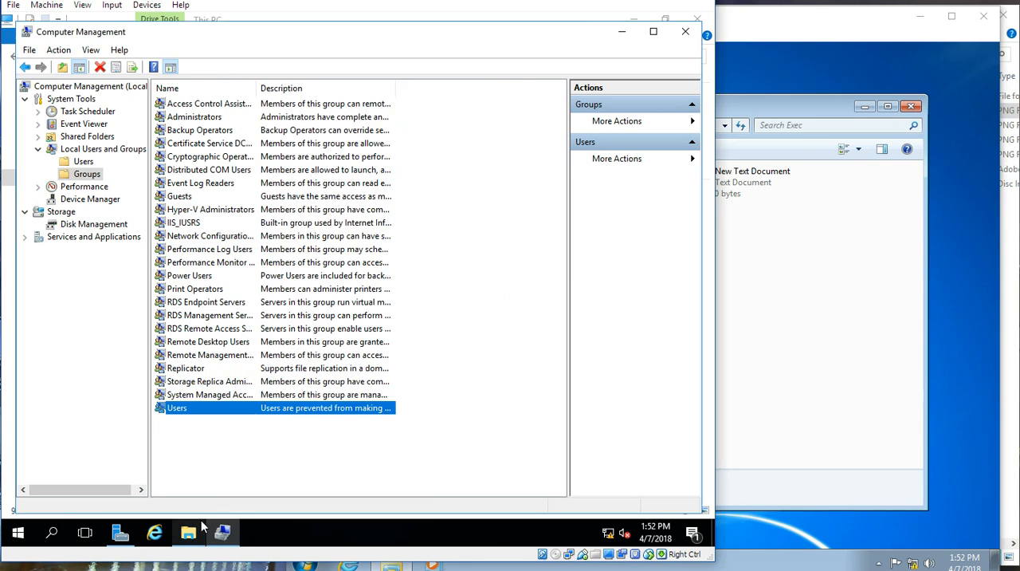
Step: Reopen the security properties of UserData (Z:) and check the permissions of Domain Admins, SYSTEM and Administrators
mouse_move(197, 527)
click(196, 482)
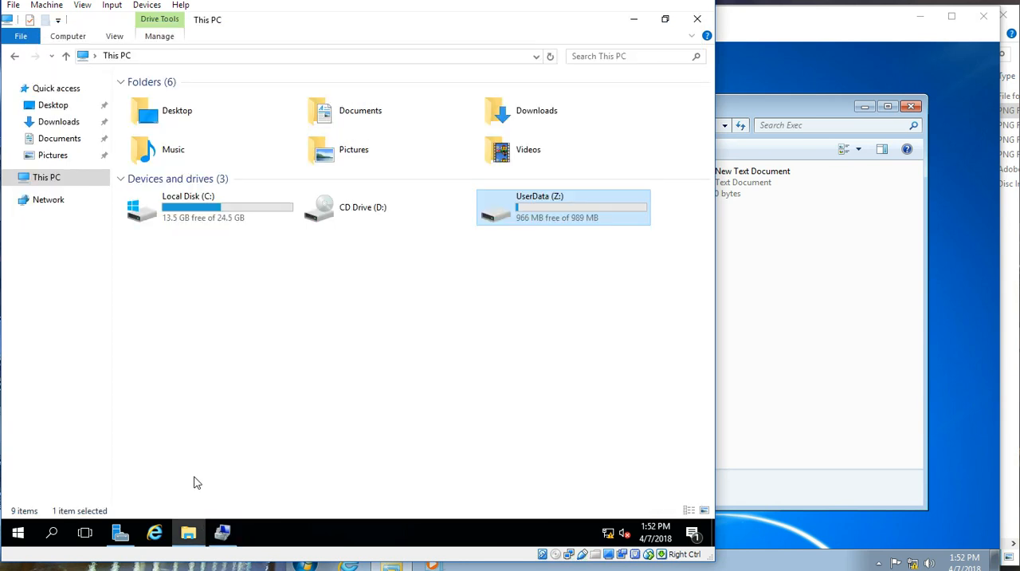
right_click(520, 218)
click(562, 471)
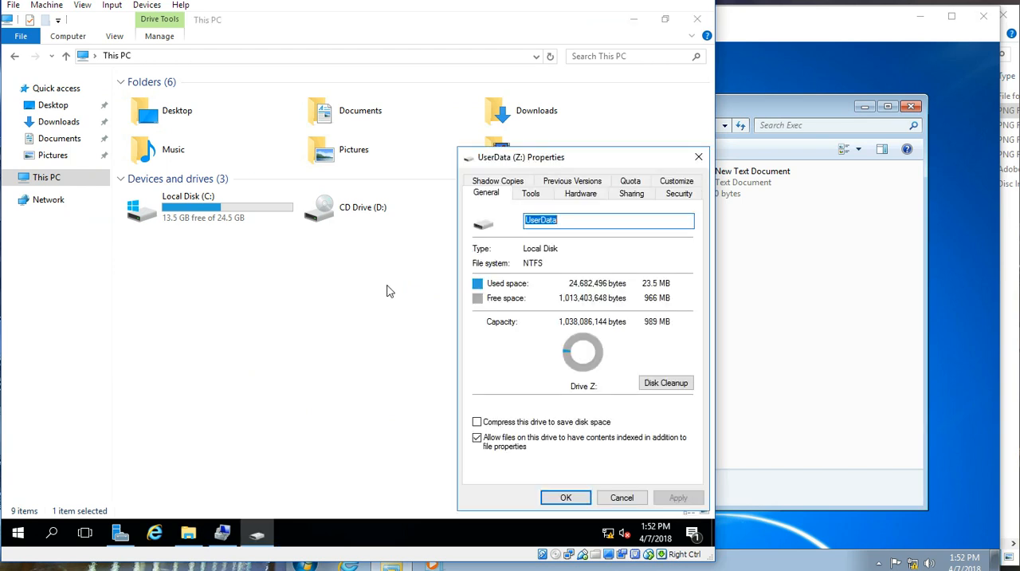
click(658, 196)
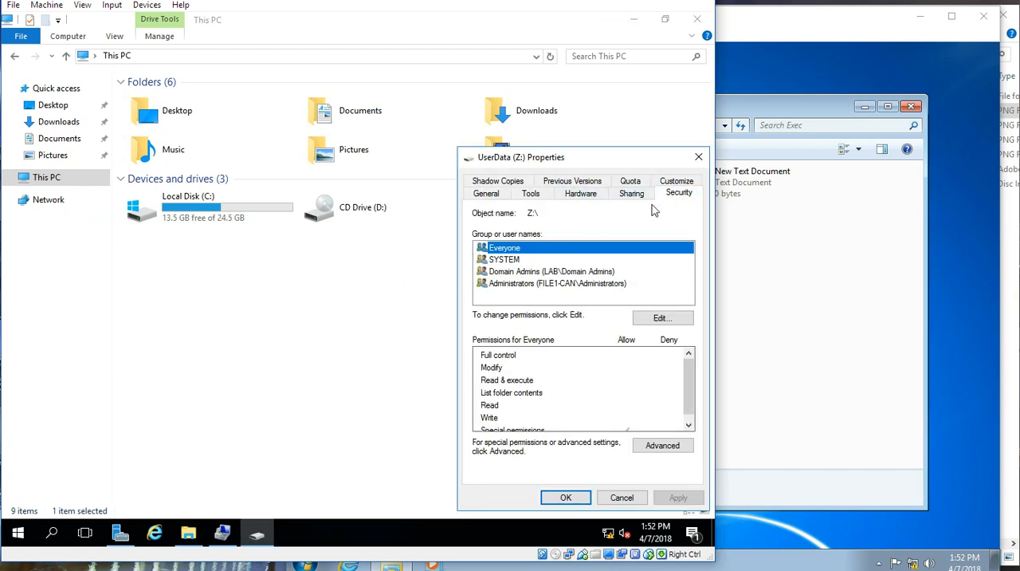
click(524, 275)
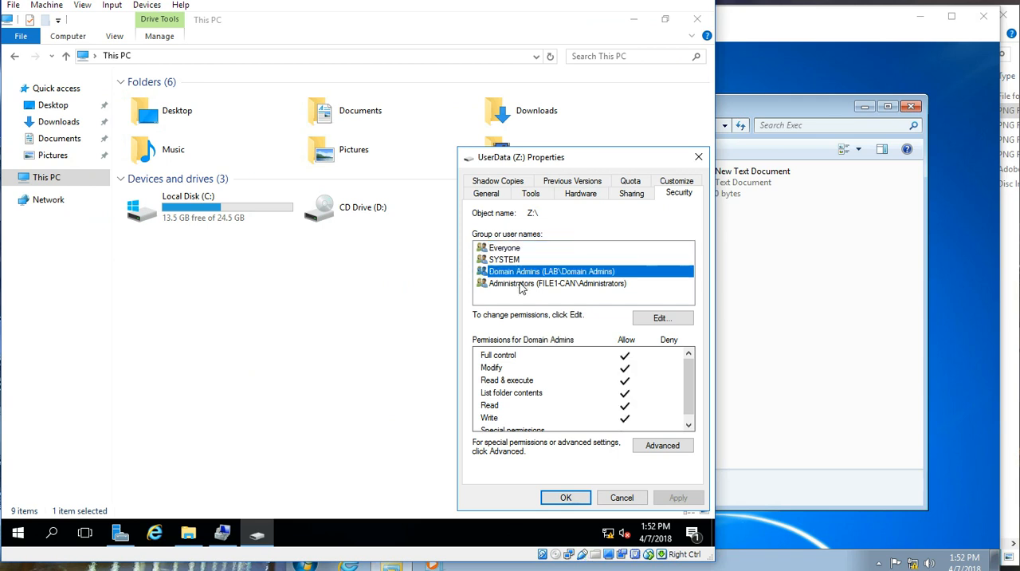
click(518, 260)
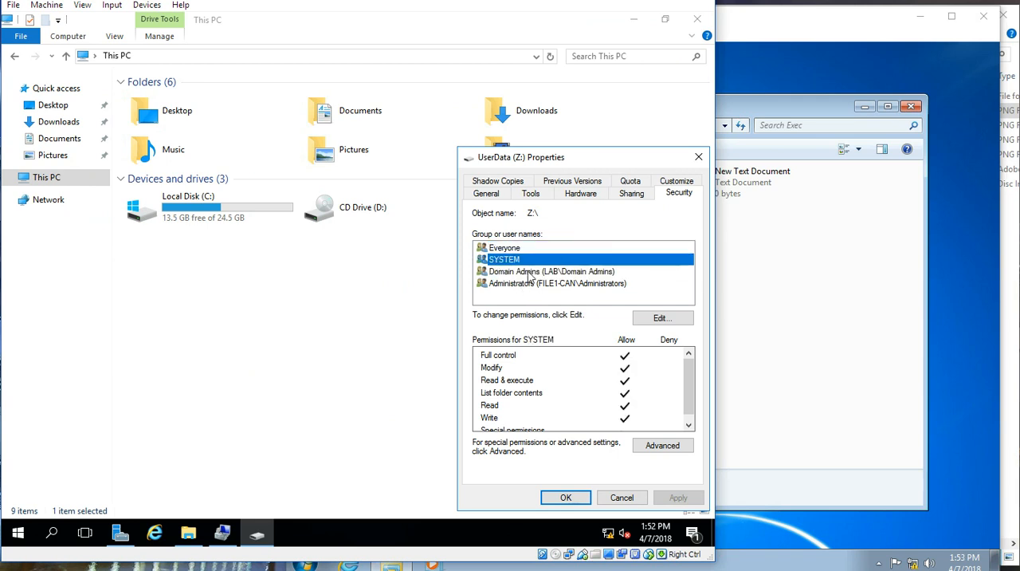
click(526, 286)
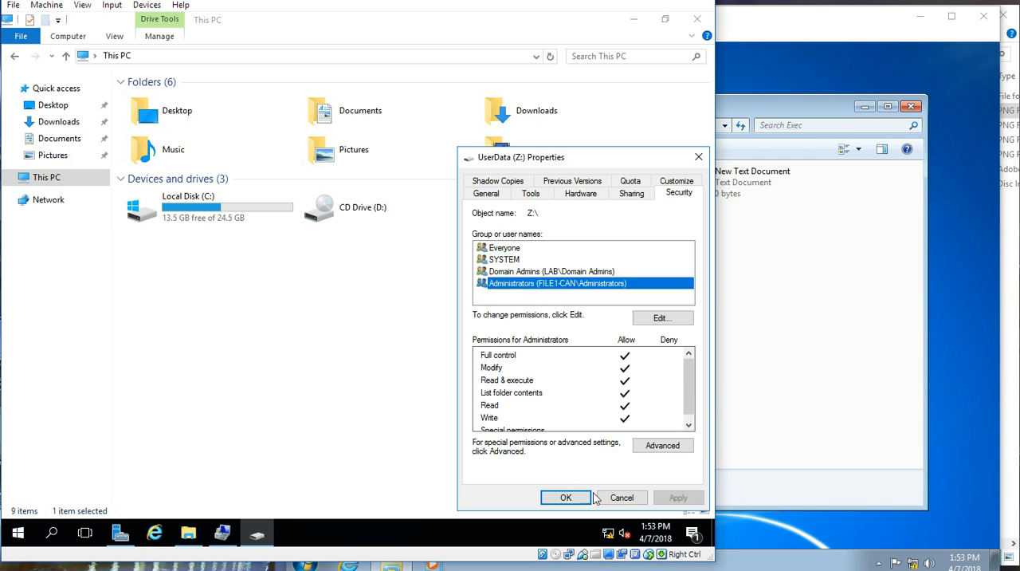
click(555, 497)
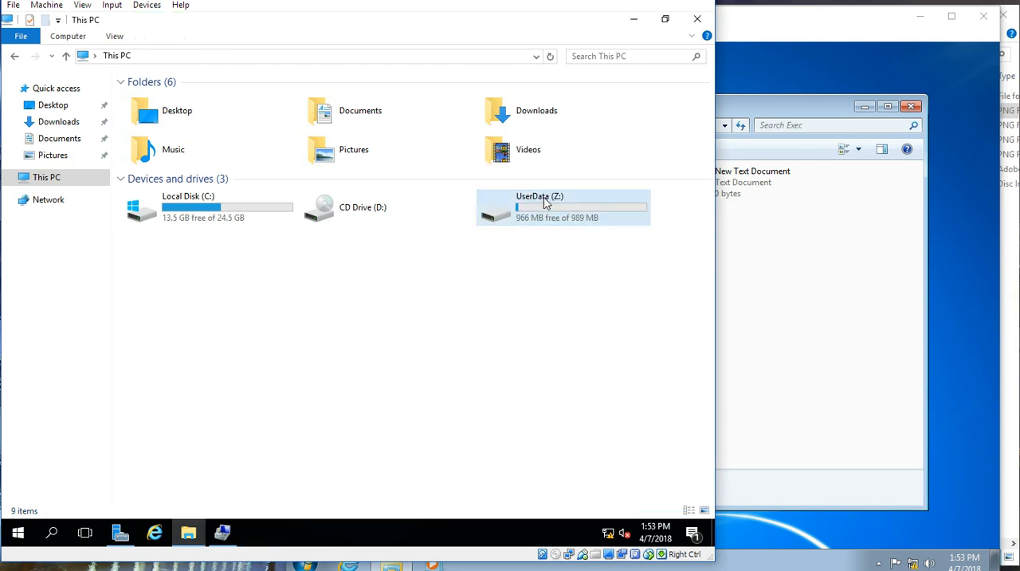
Step: Open the UserData (Z:) drive and check which groups have security permissions on the Shares folder
double_click(544, 207)
click(150, 99)
right_click(150, 97)
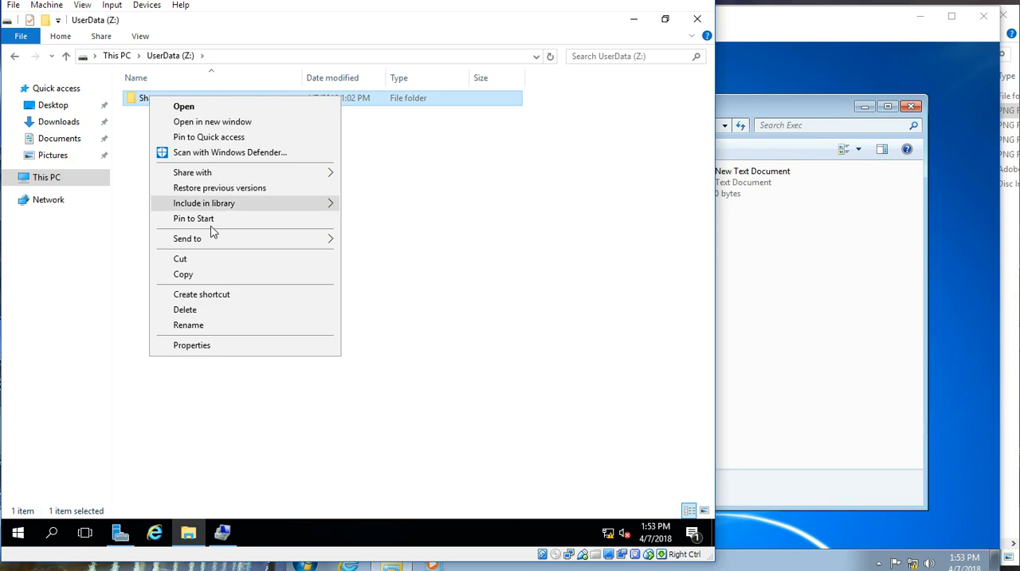
click(192, 345)
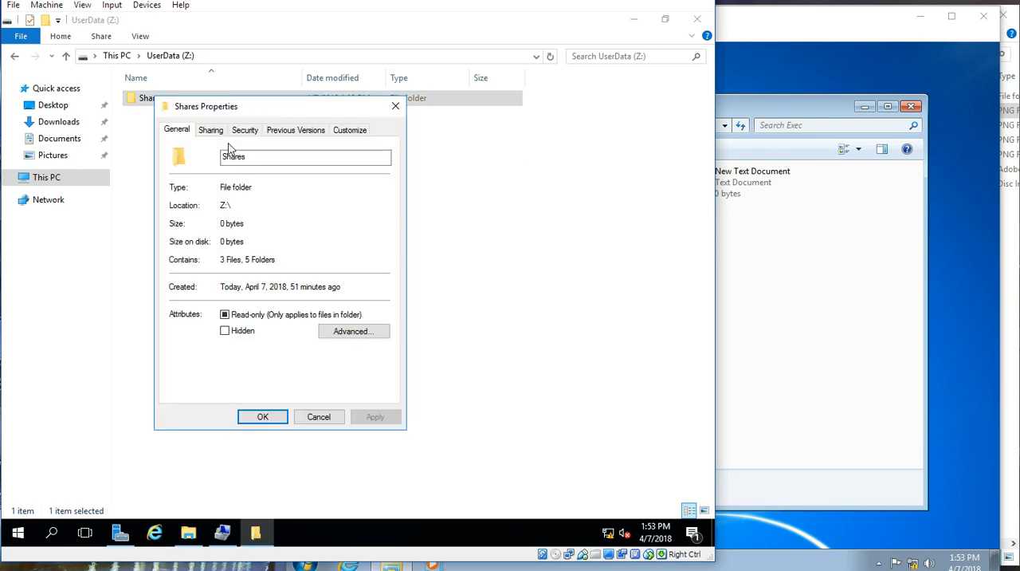
click(211, 133)
click(245, 132)
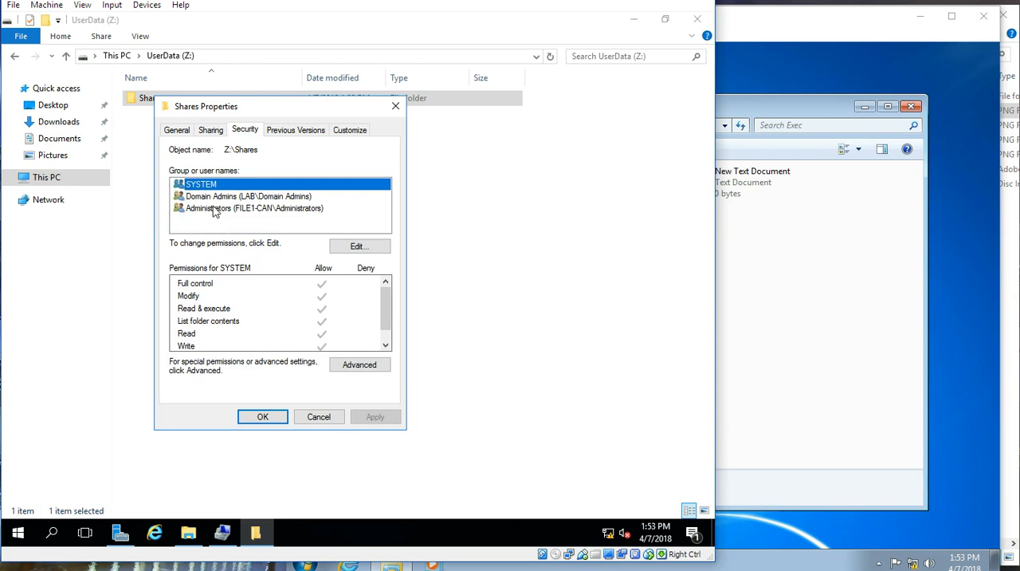
click(321, 417)
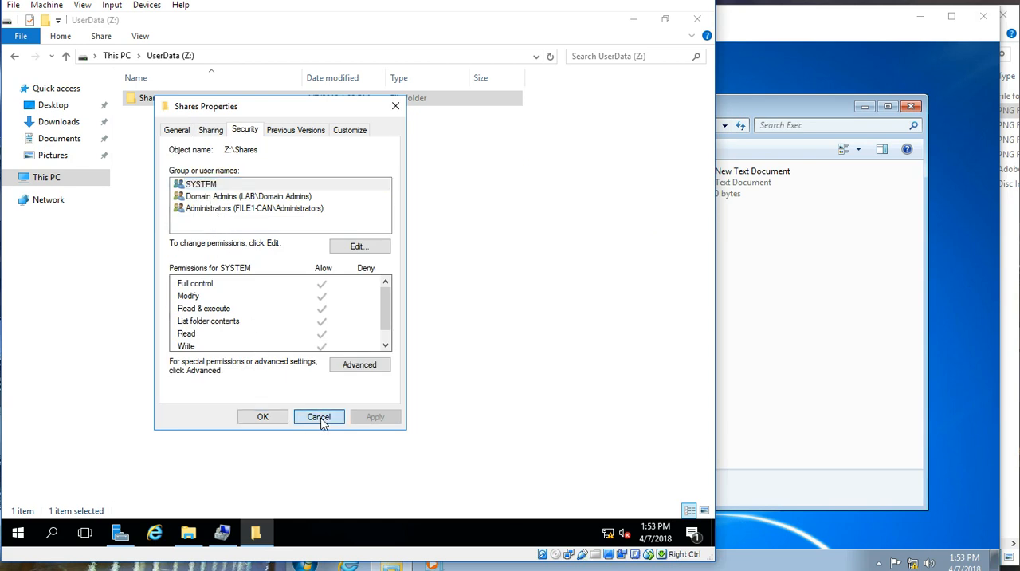
Step: Open the security properties of the Exec folder inside Shares and check the FS_Exec_RW and FS_Exec_R permissions
double_click(152, 97)
click(157, 99)
right_click(157, 99)
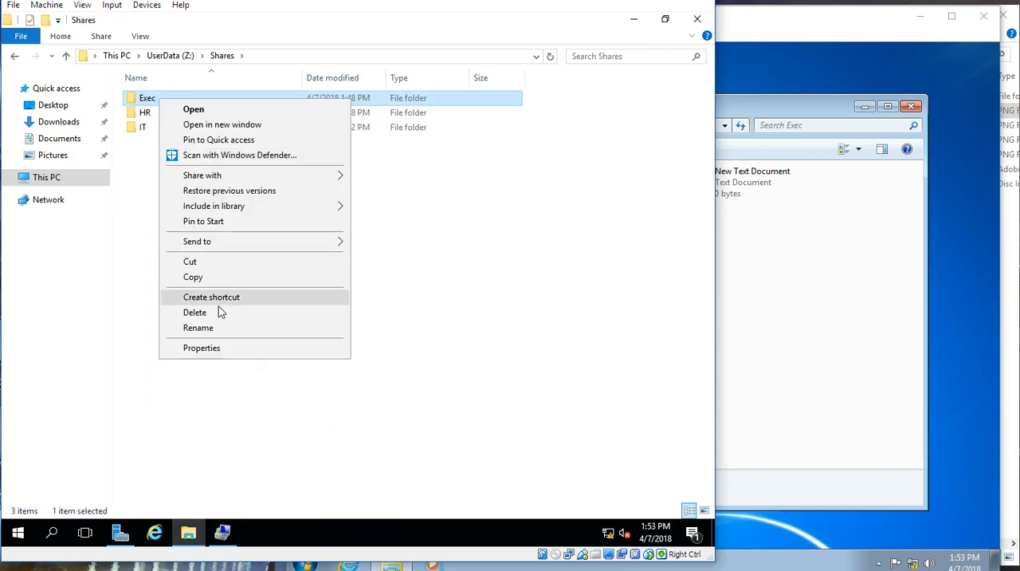
click(224, 349)
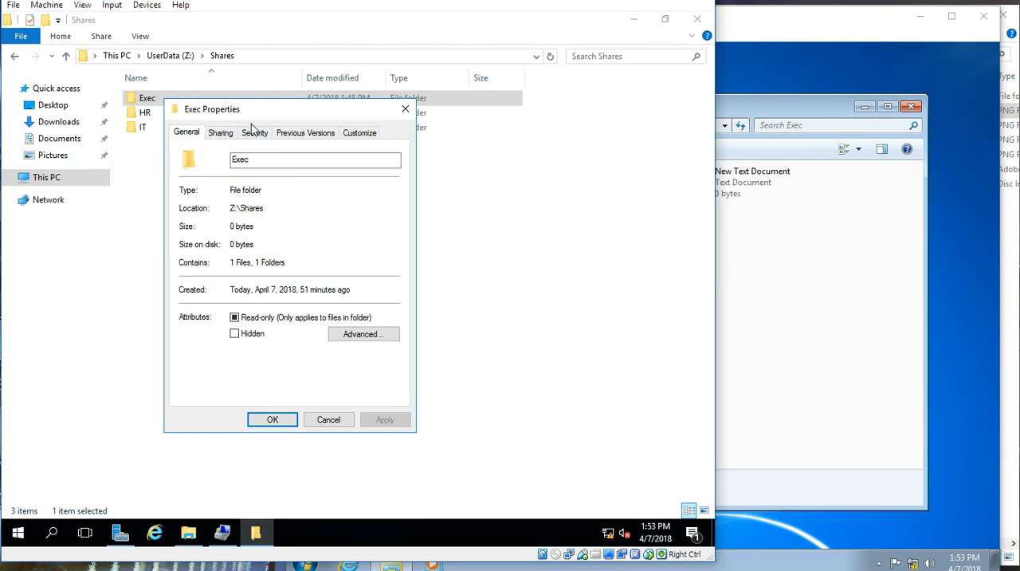
click(251, 134)
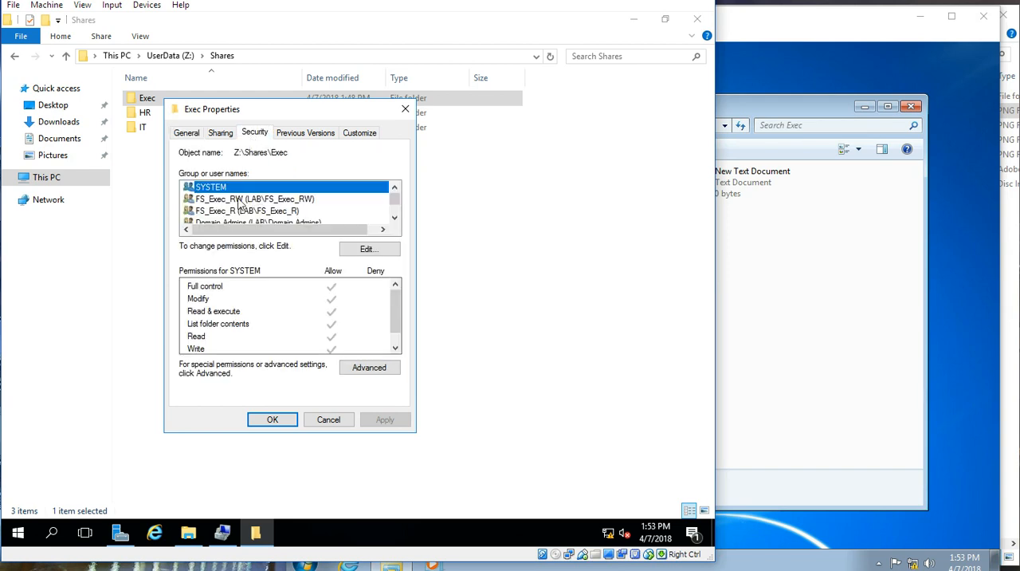
click(237, 201)
click(234, 212)
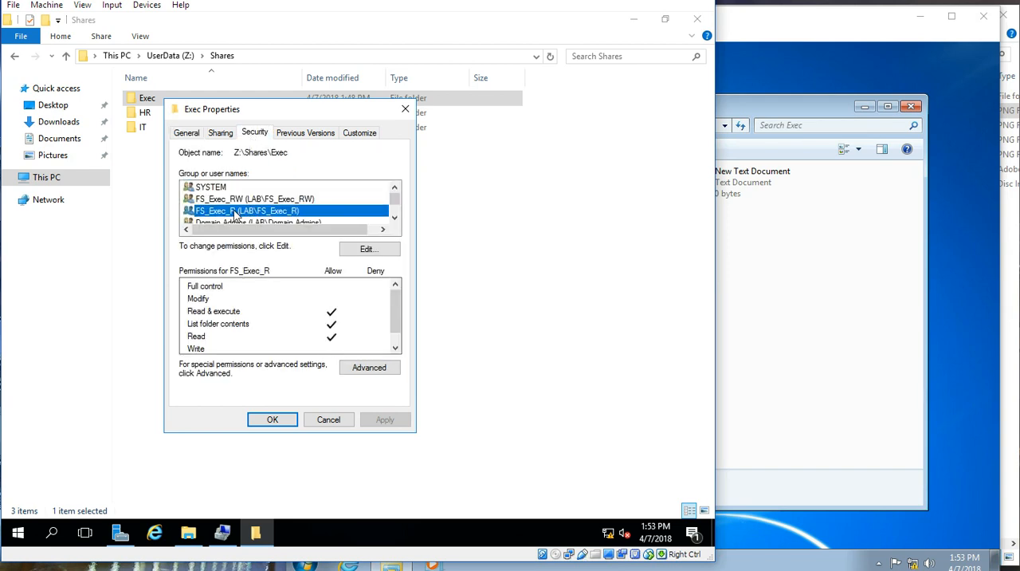
Step: Review the Domain Admins and Administrators permissions on Exec, recheck FS_Exec_R and FS_Exec_RW, and close the folder's properties
scroll(234, 212, down, 1)
click(229, 199)
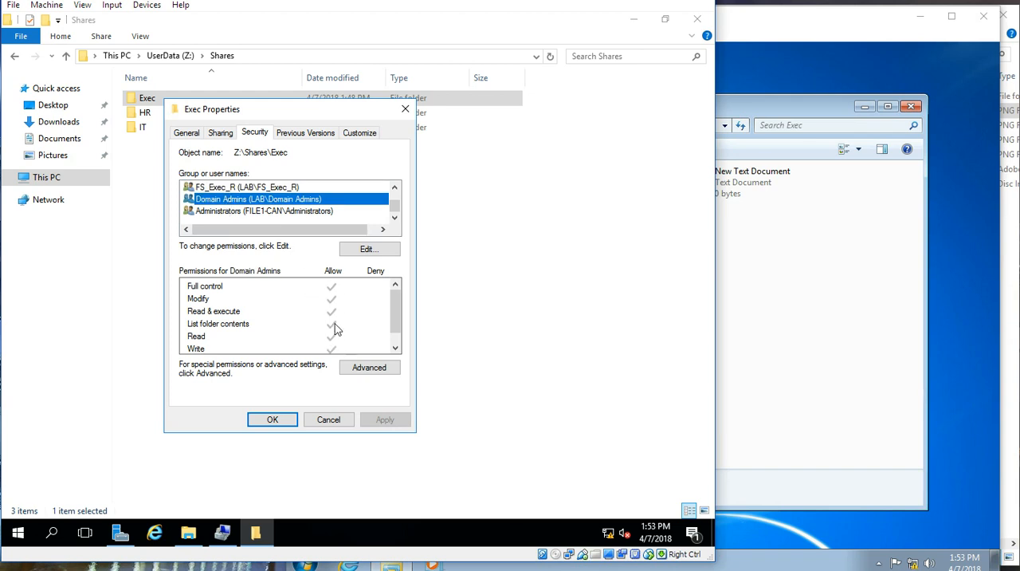
click(251, 211)
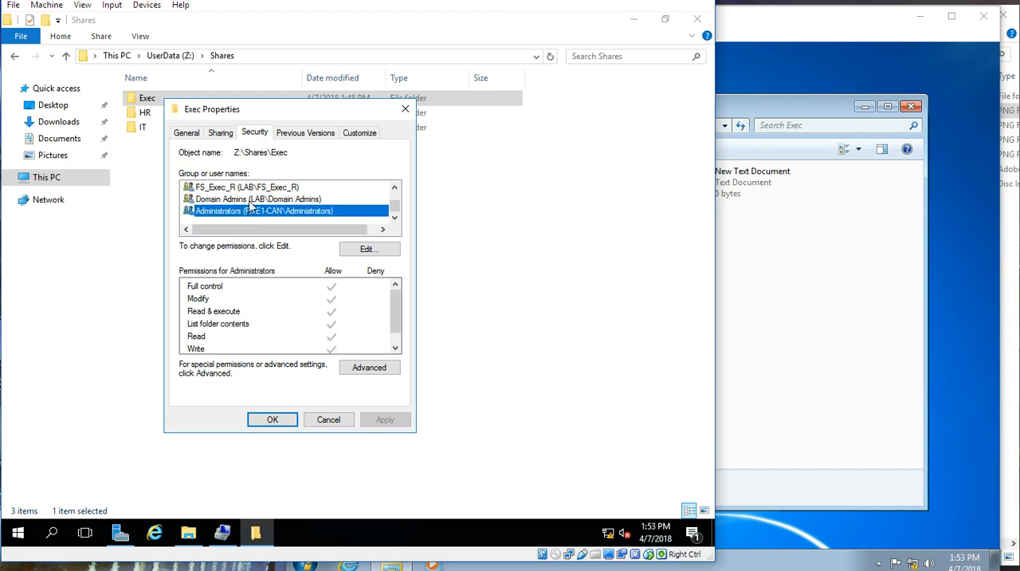
click(251, 200)
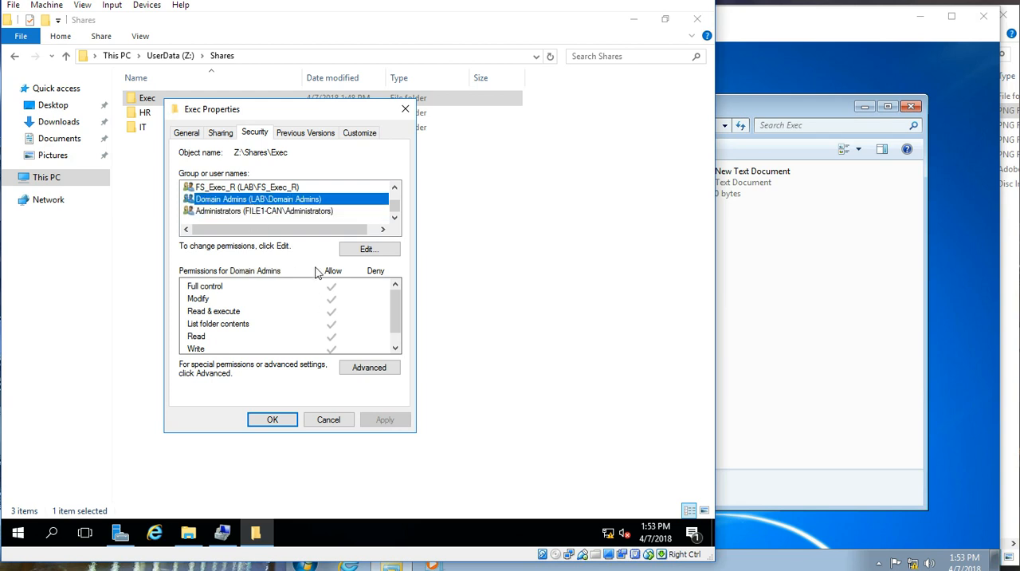
click(243, 188)
scroll(240, 199, up, 1)
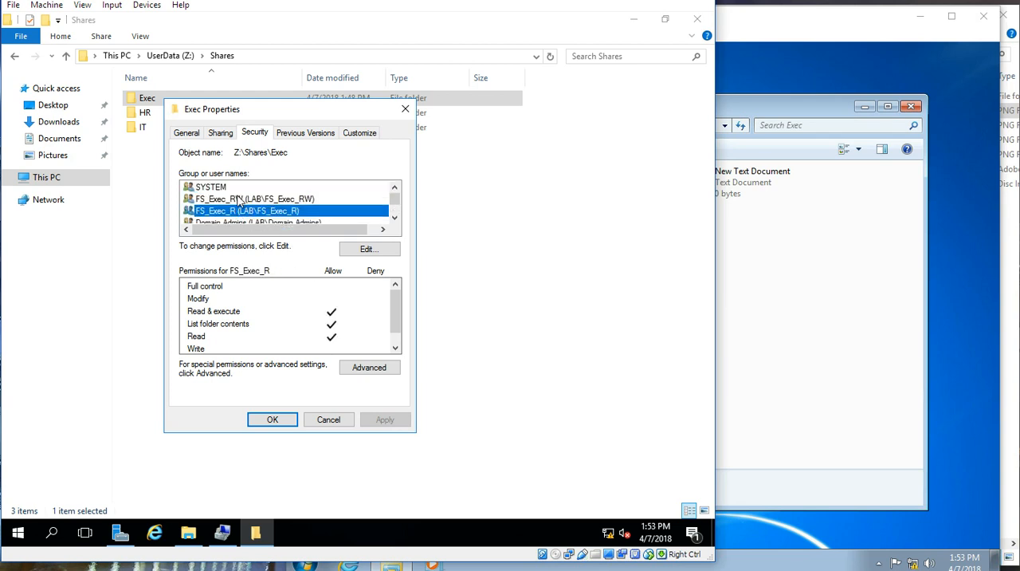
click(239, 200)
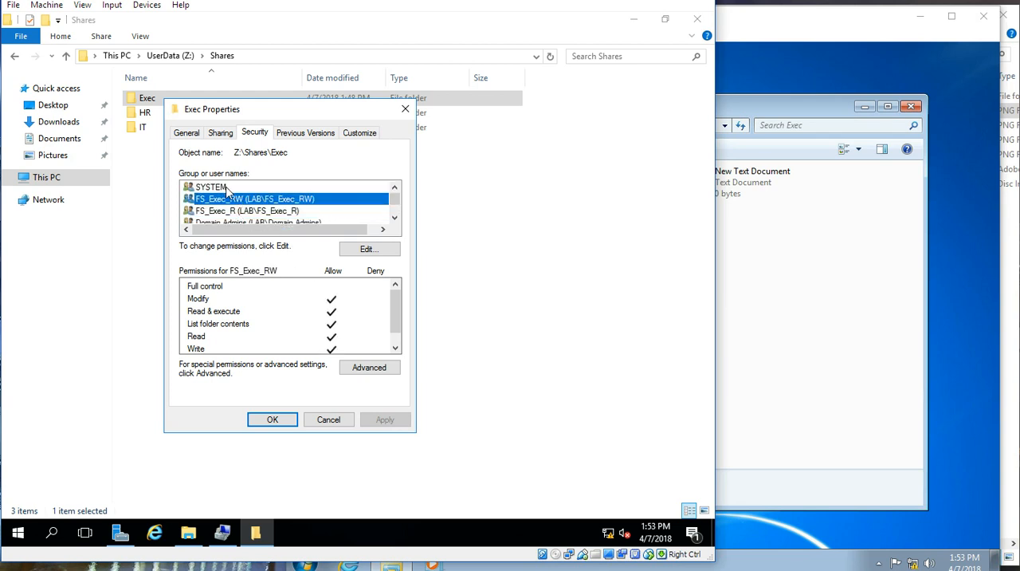
click(274, 420)
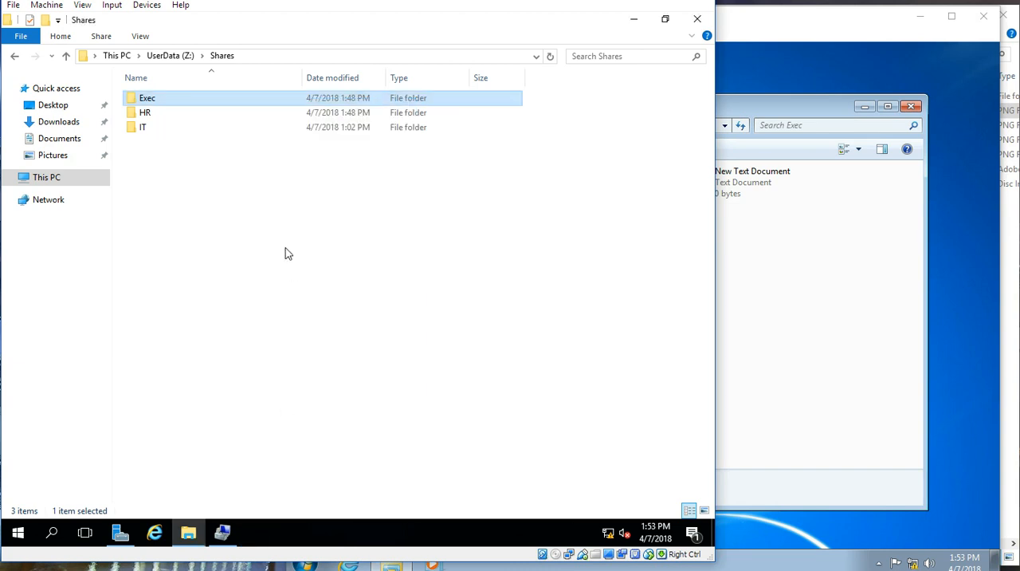
Step: Switch to the LabPC-0001 machine and refresh the Exec share on file1-can to test the user's access
click(763, 119)
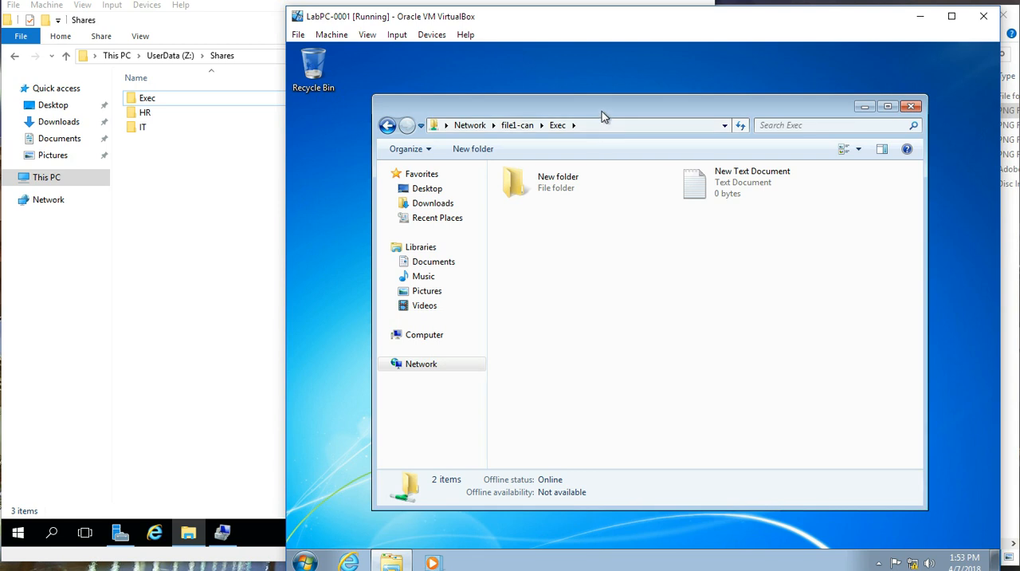
right_click(595, 297)
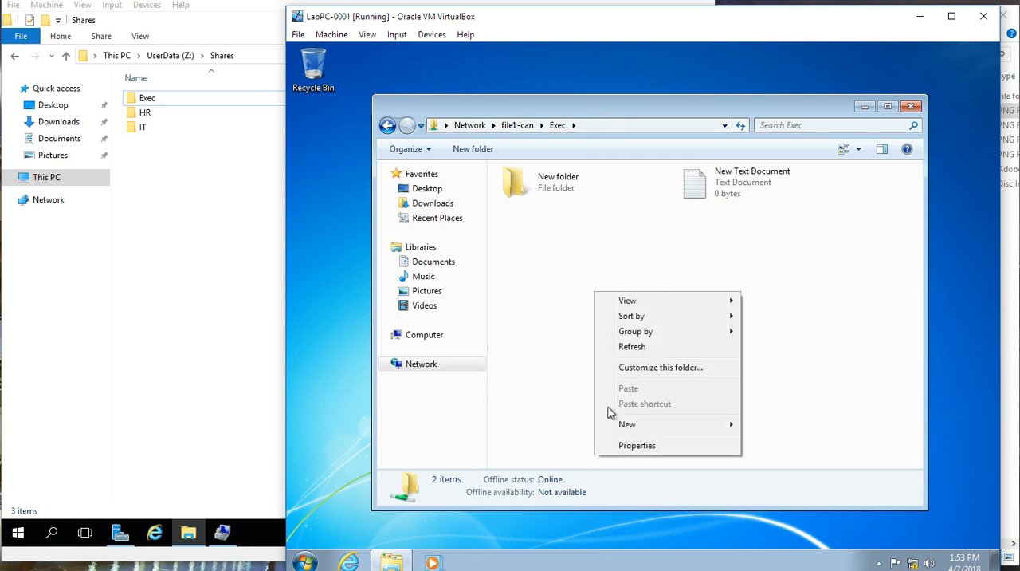
click(635, 348)
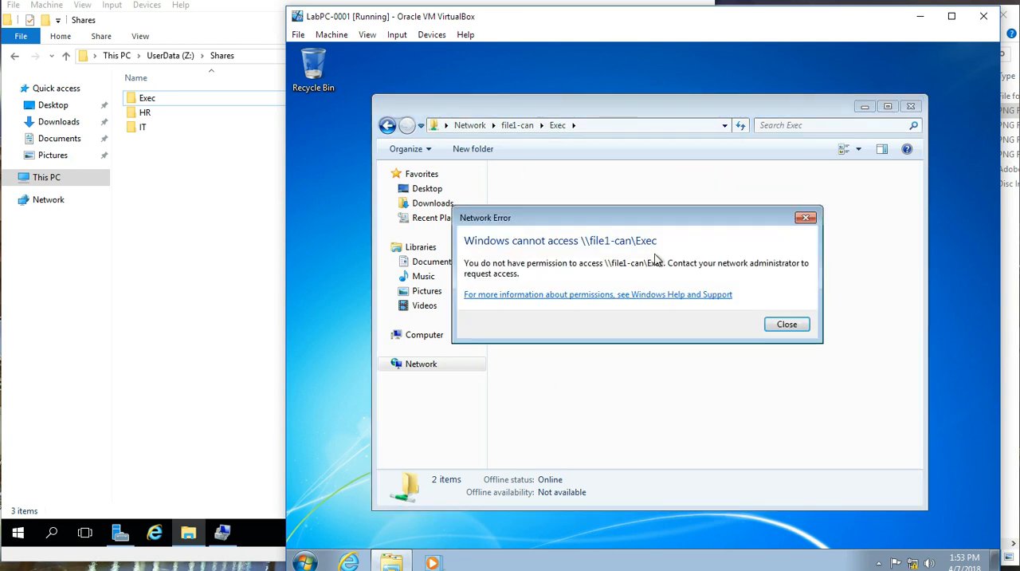
click(777, 322)
right_click(613, 316)
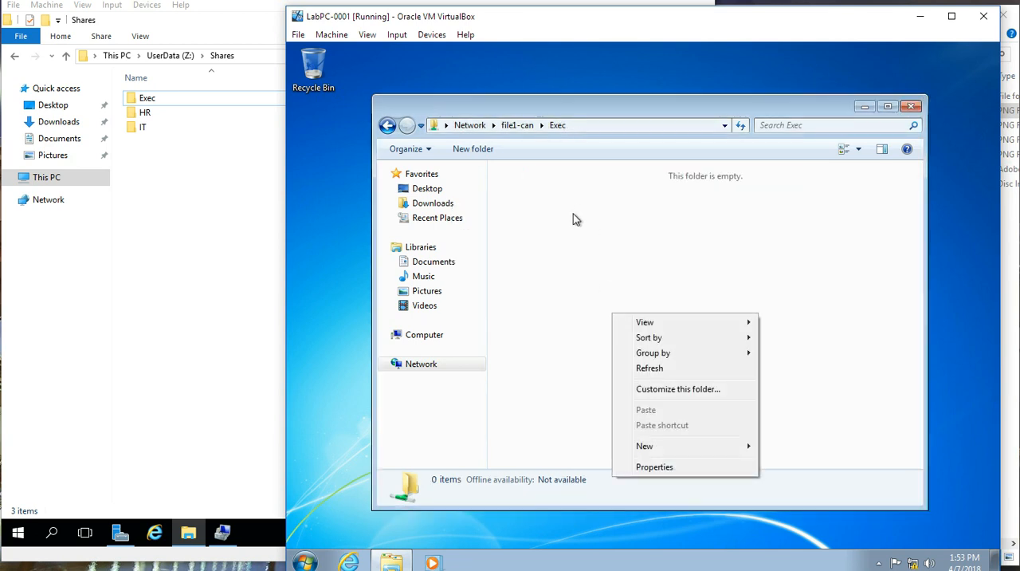
click(660, 236)
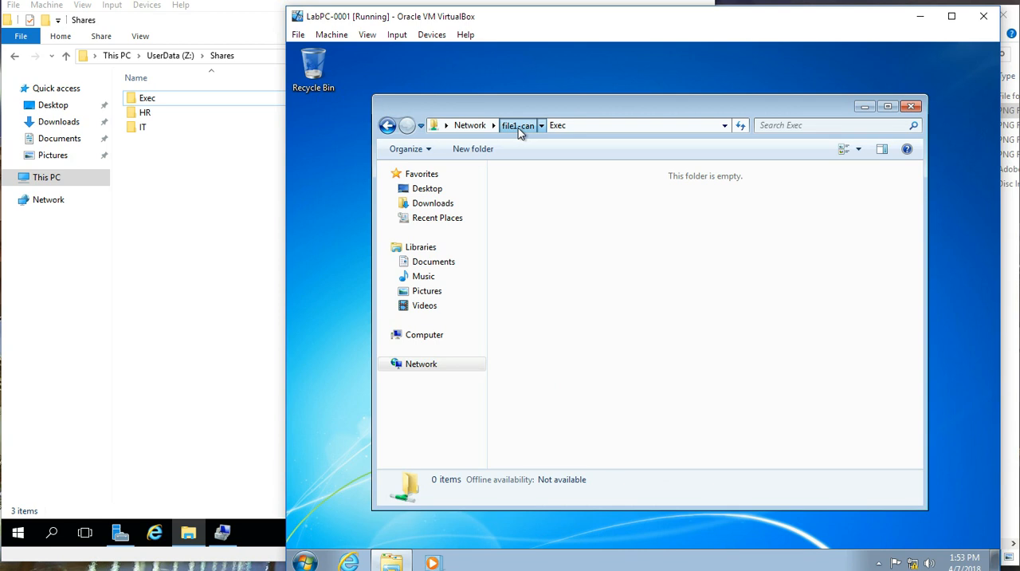
Step: Return to the list of shares on file1-can and open the HR share
click(517, 126)
click(560, 273)
click(629, 192)
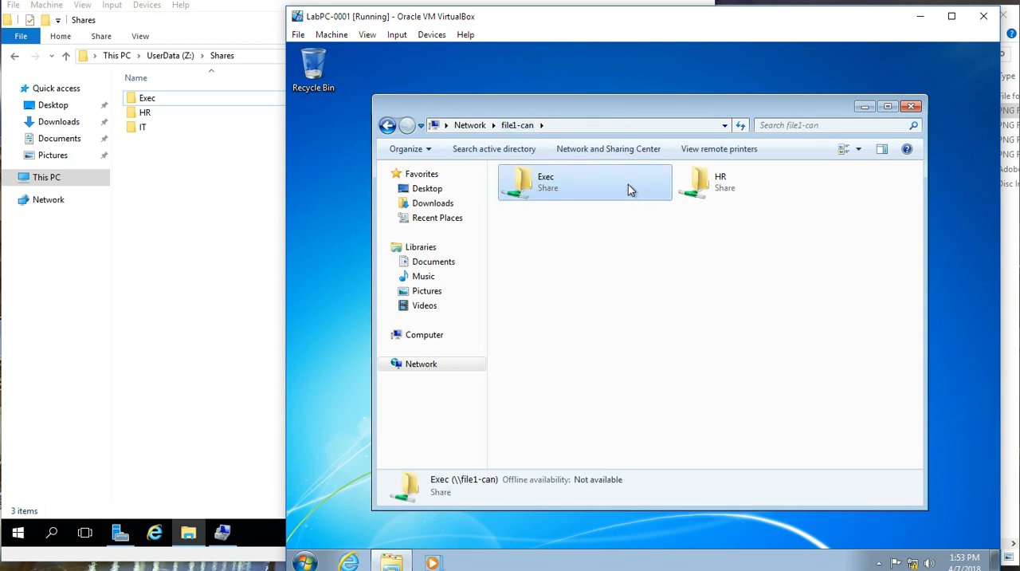
click(689, 189)
click(613, 193)
click(601, 271)
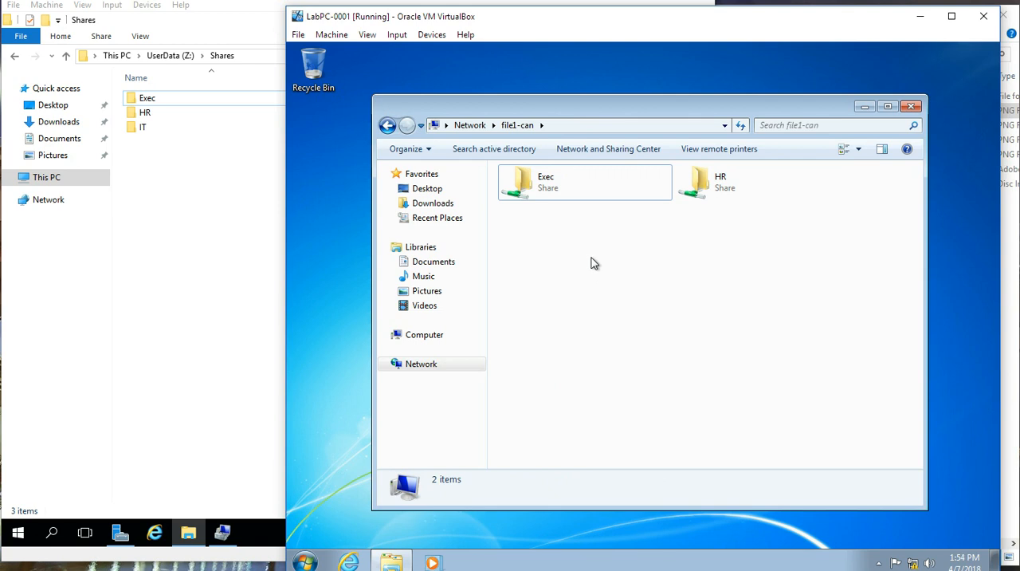
double_click(716, 190)
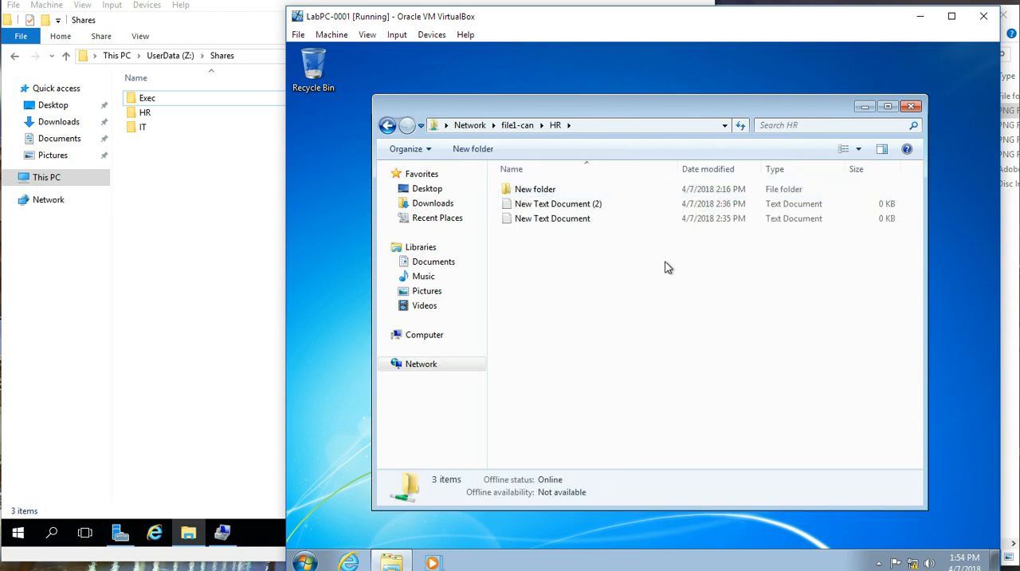
Step: Create a new text document in the HR share to test write access, keeping its default name
right_click(583, 265)
mouse_move(629, 397)
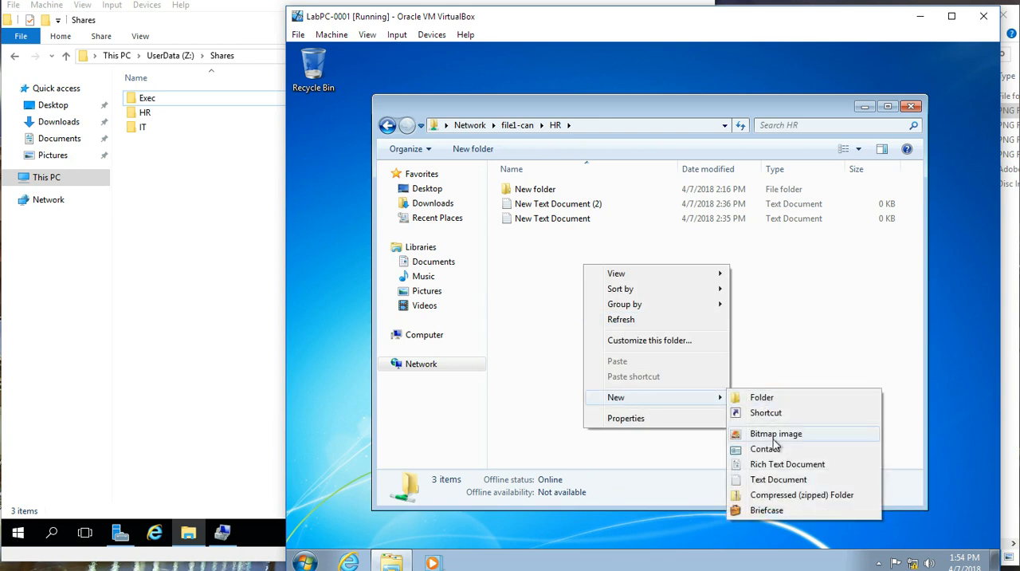
click(778, 479)
click(569, 310)
click(556, 234)
right_click(555, 238)
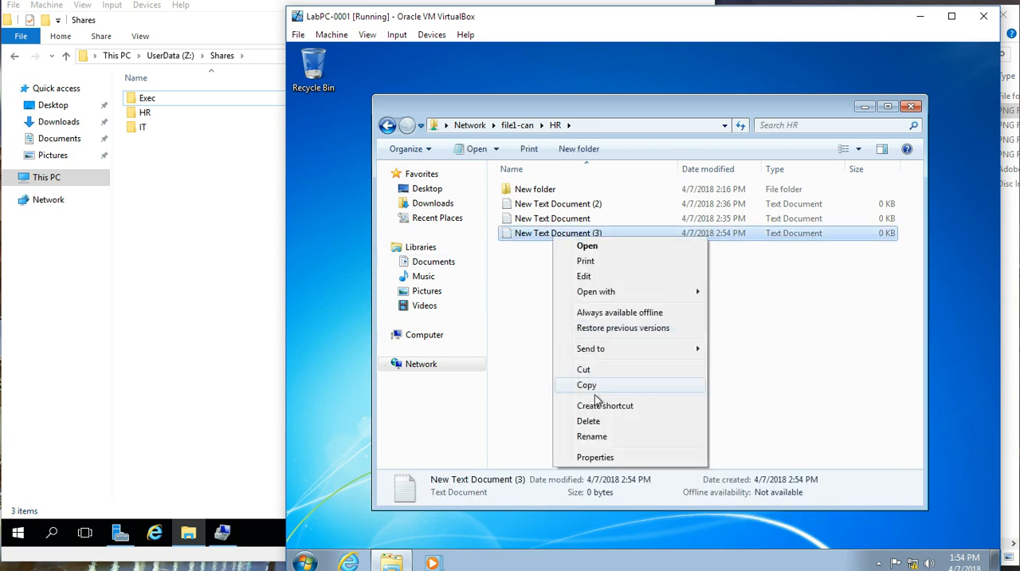
click(675, 268)
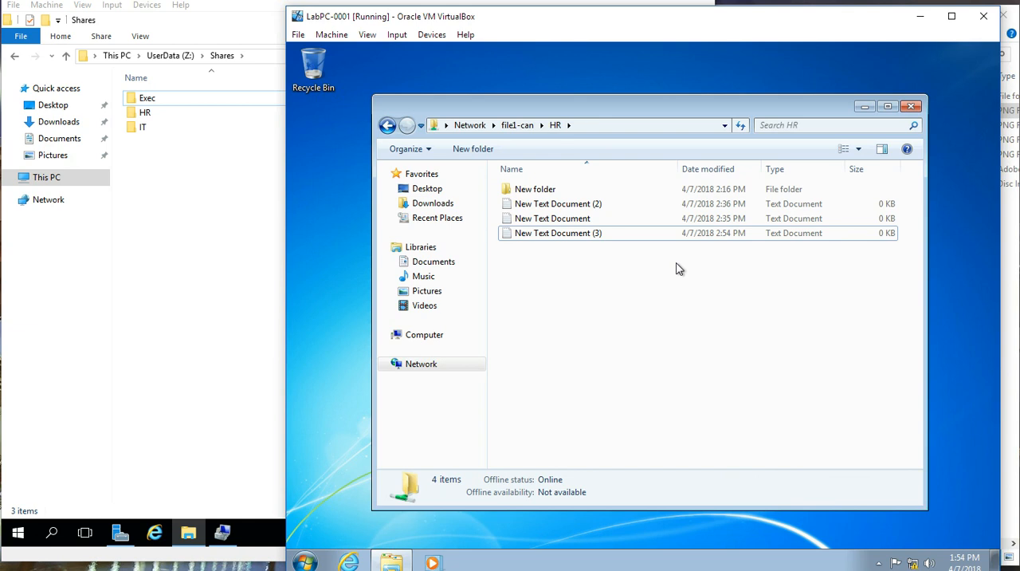
Step: Go back to the file1-can shares, then check the FS_HR_RW permissions of the HR folder on the file server
click(518, 126)
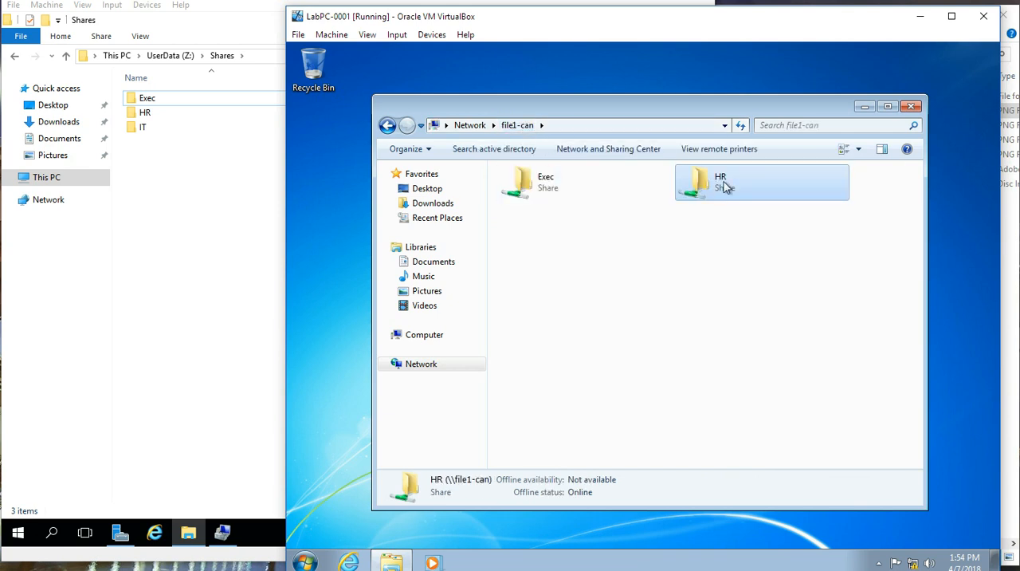
right_click(196, 111)
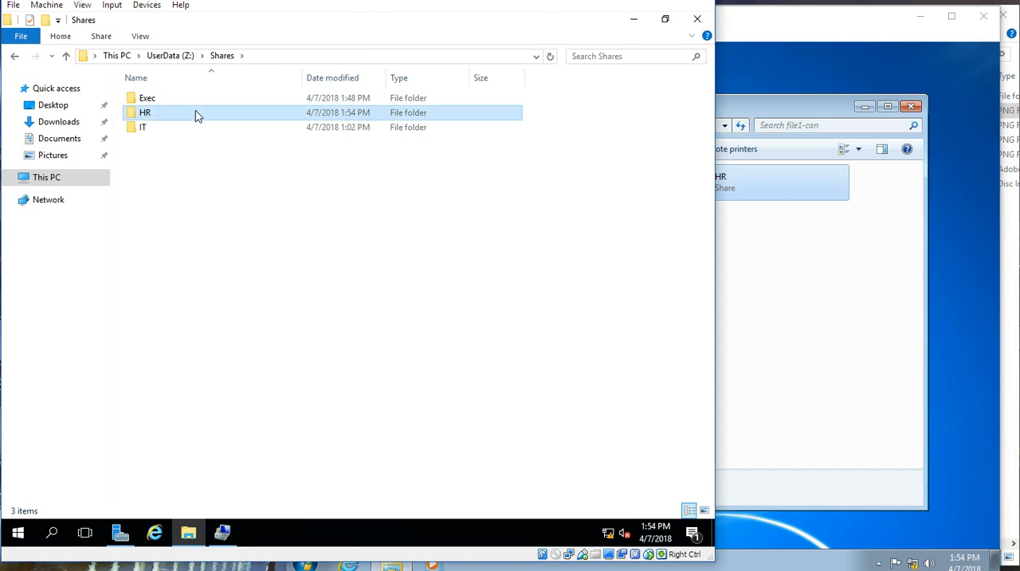
click(253, 360)
click(290, 144)
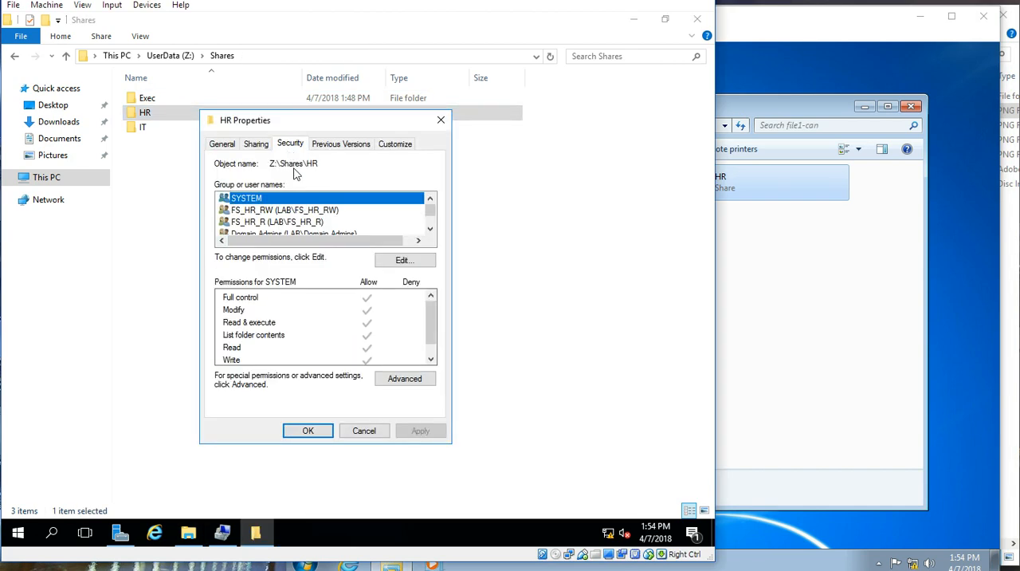
click(269, 212)
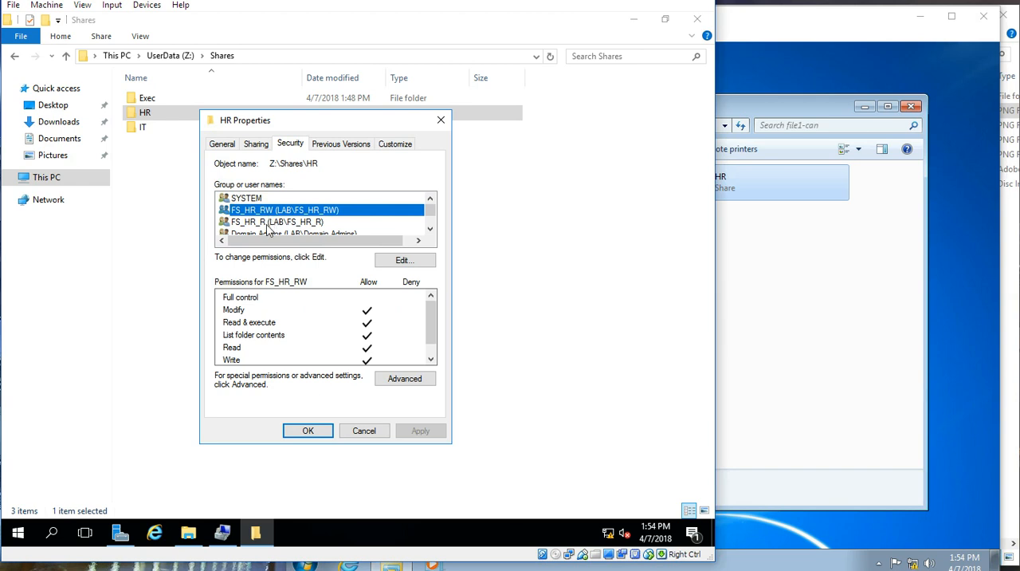
mouse_move(435, 312)
mouse_down()
mouse_move(435, 331)
mouse_move(434, 322)
mouse_up()
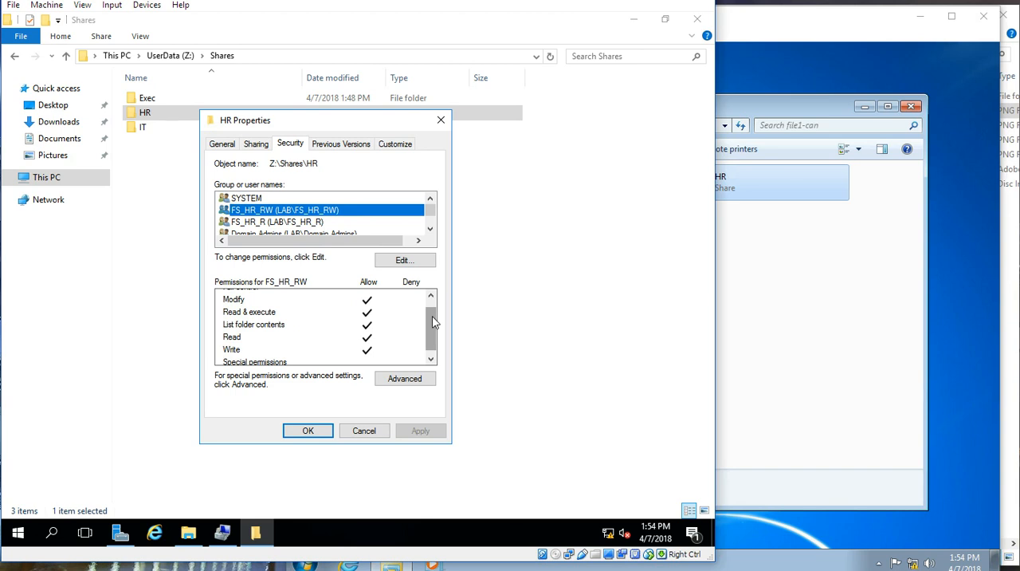
click(391, 432)
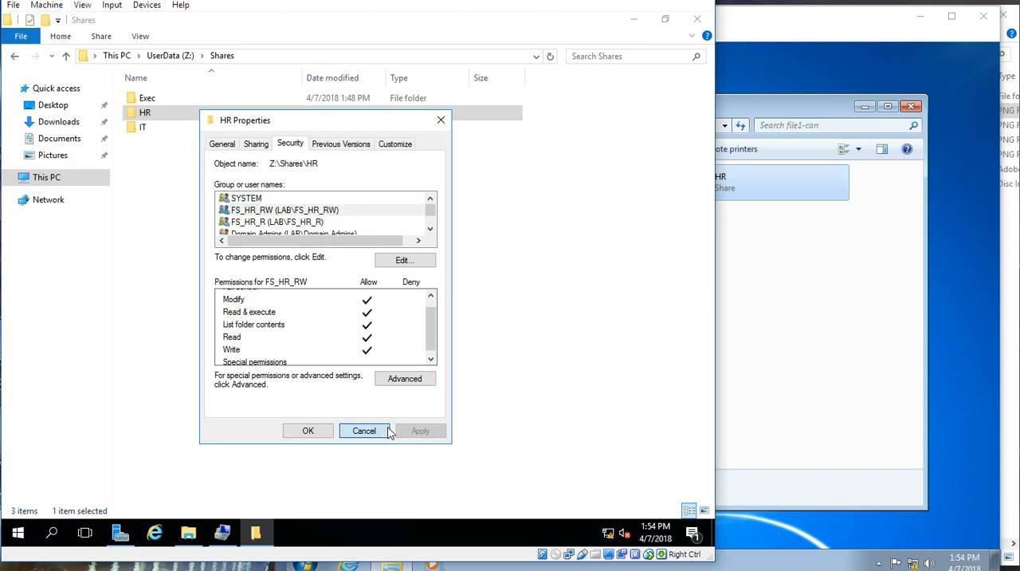
click(350, 215)
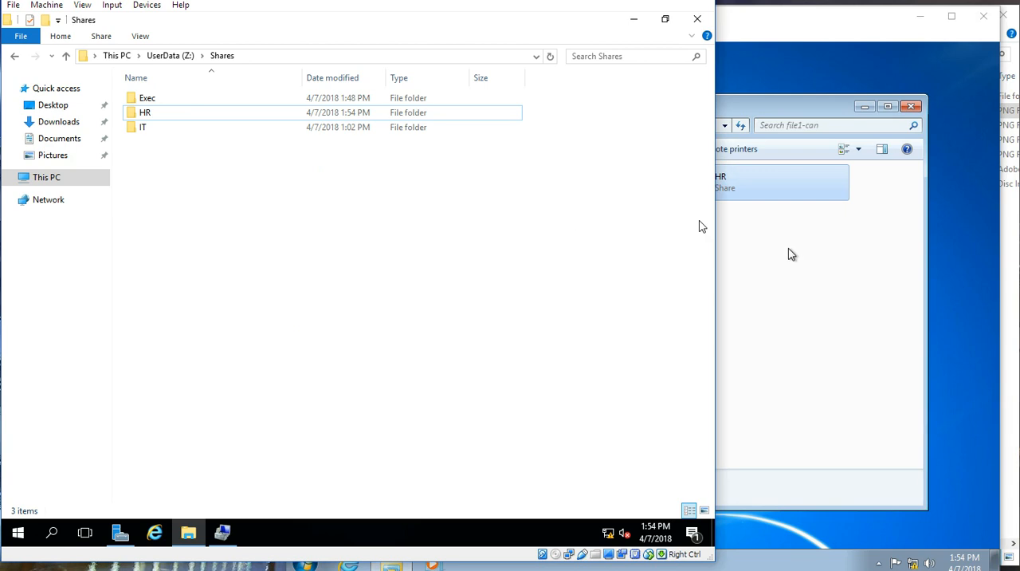
Step: Switch to the LabPC-0001 machine and examine the actions offered for the HR share on file1-can
click(725, 189)
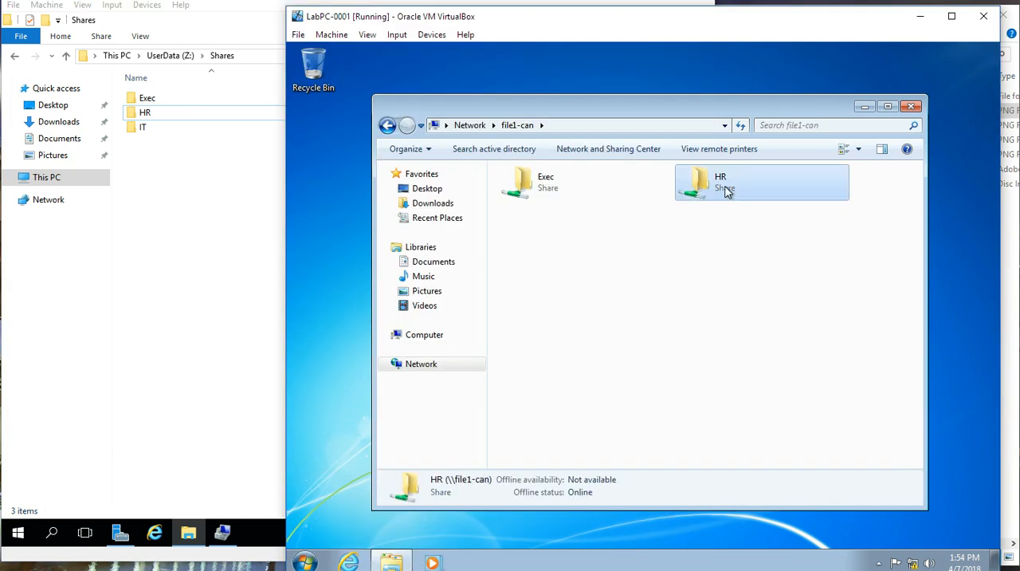
right_click(725, 189)
click(729, 210)
click(731, 197)
right_click(730, 197)
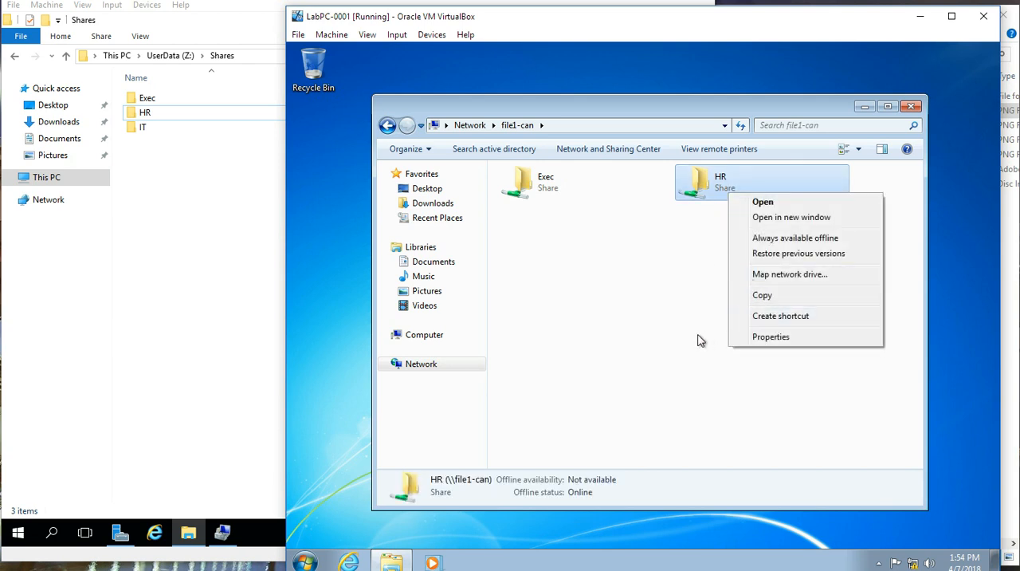
click(708, 201)
right_click(708, 199)
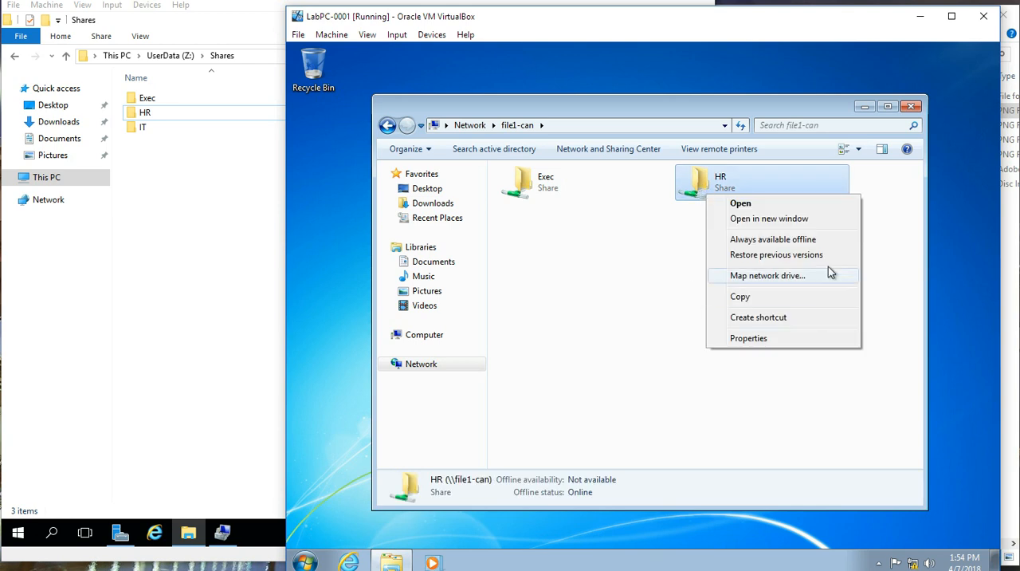
click(712, 190)
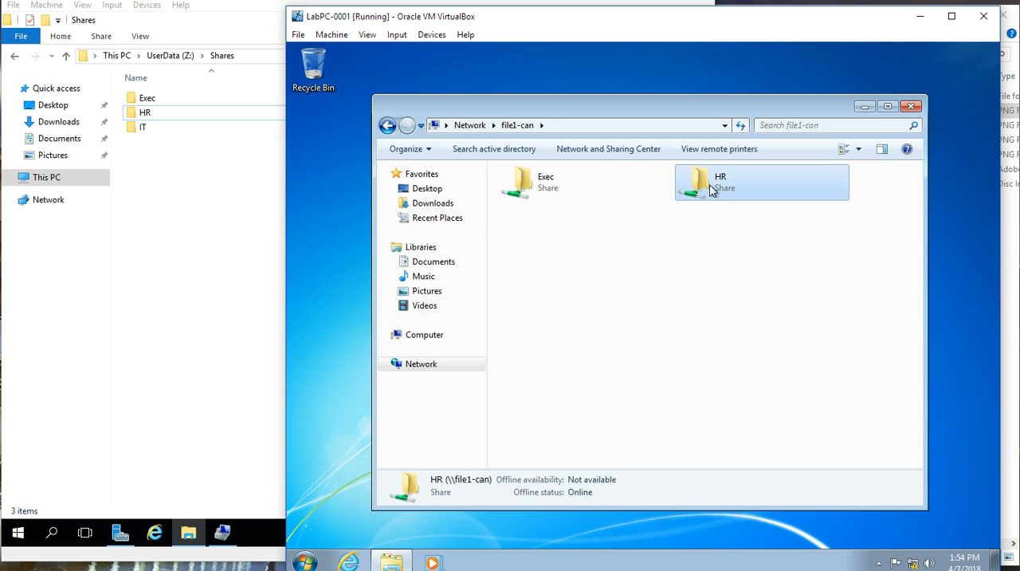
Step: Open the HR share to view its files, and return to the list of shares on file1-can
double_click(712, 190)
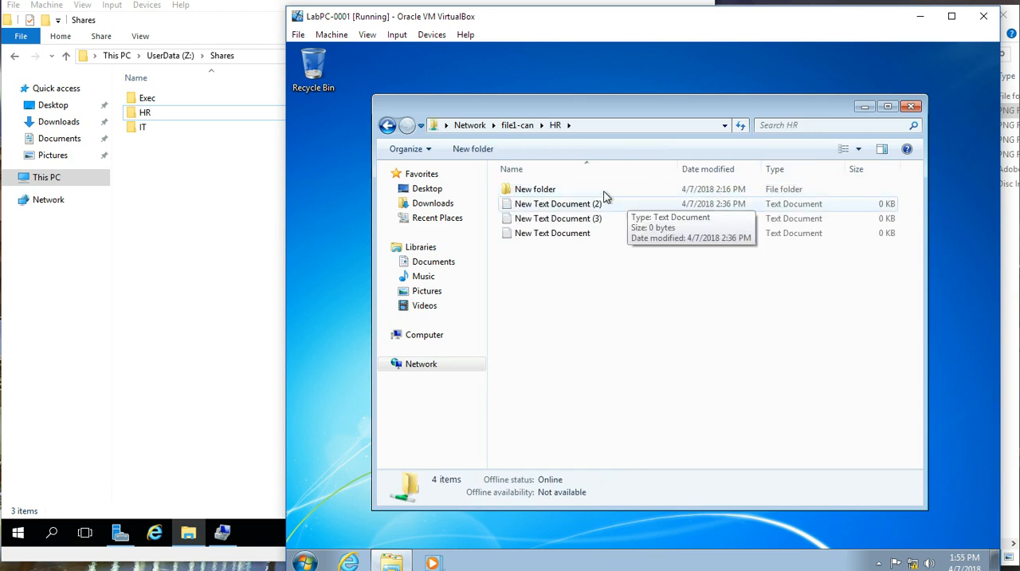
click(514, 132)
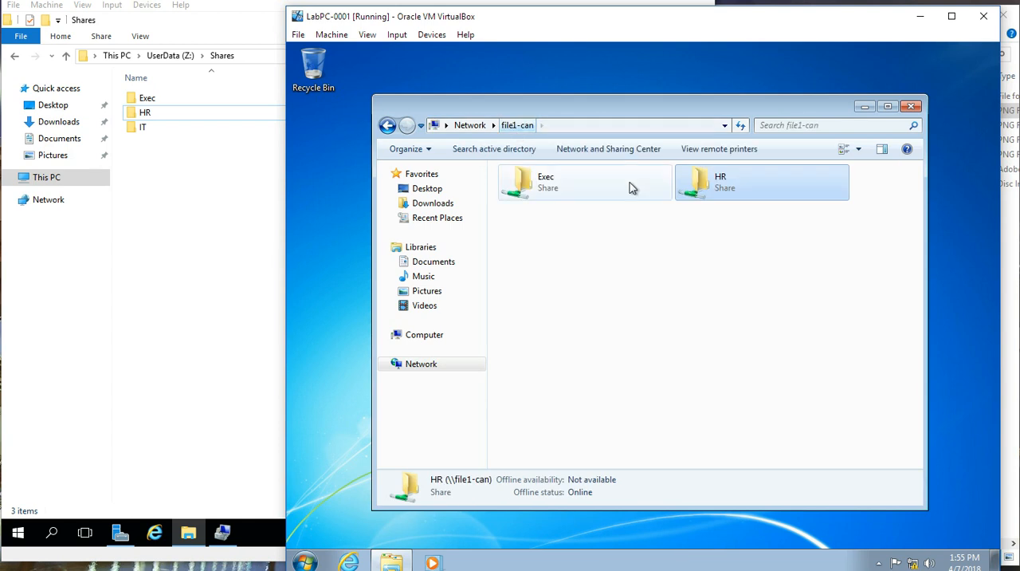
right_click(696, 179)
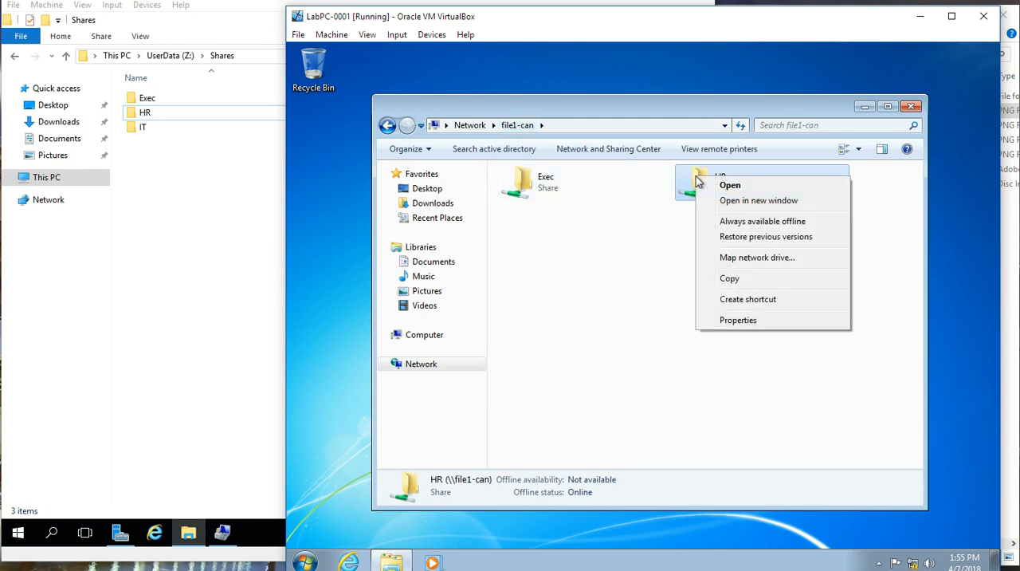
click(583, 234)
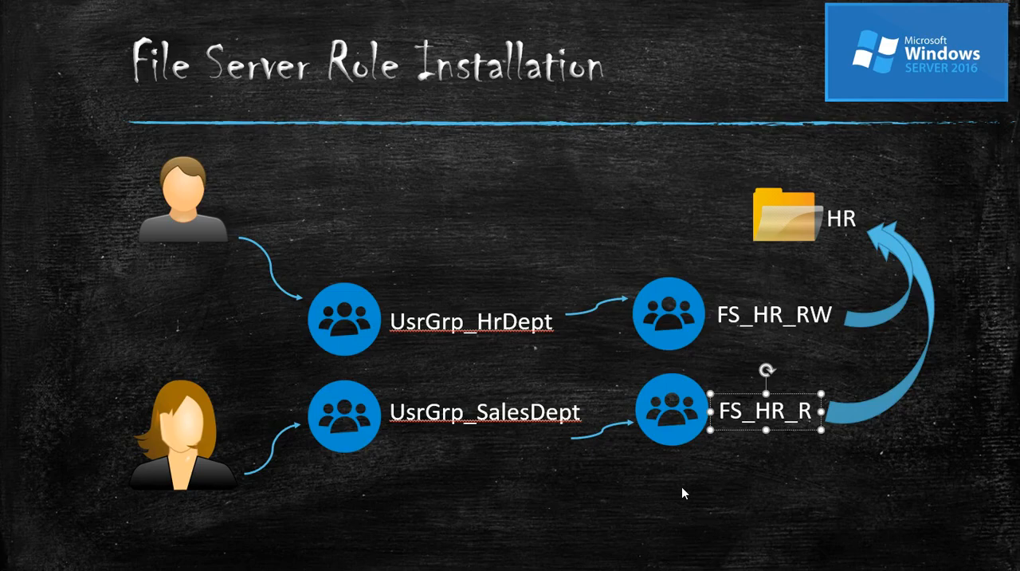
click(931, 461)
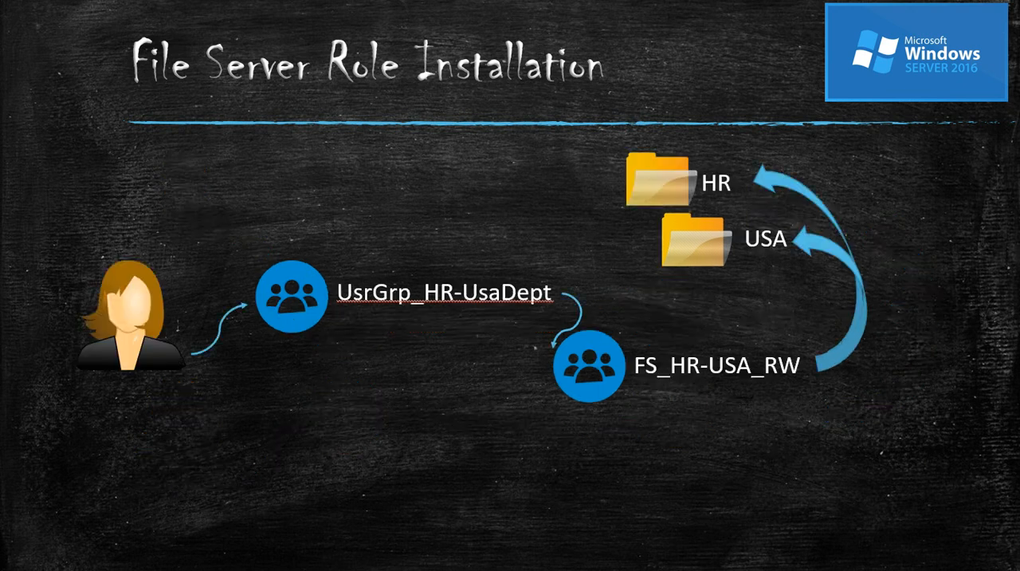
click(707, 250)
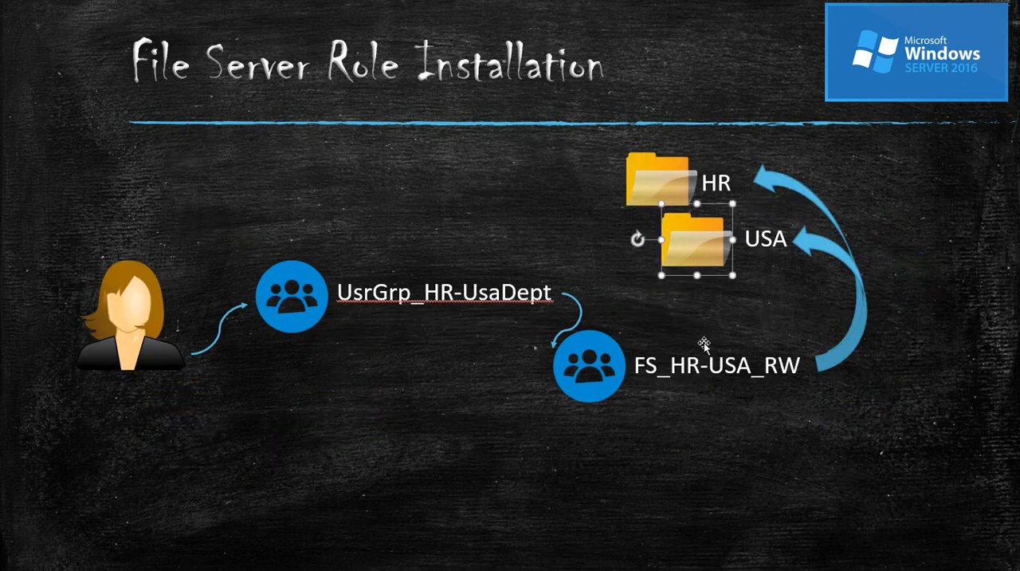
click(750, 366)
drag(763, 366, 801, 367)
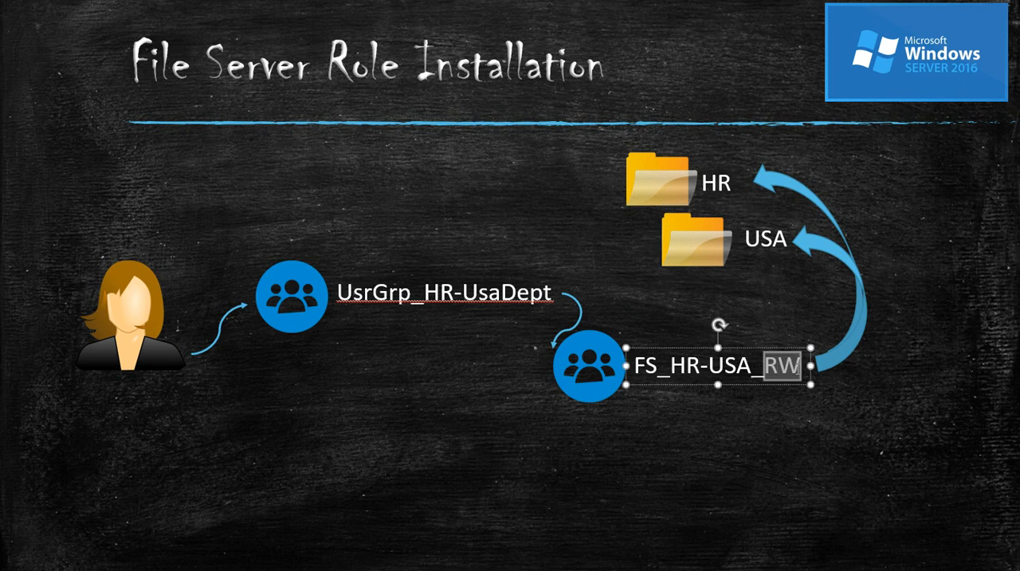
click(683, 187)
click(708, 184)
drag(701, 184, 733, 188)
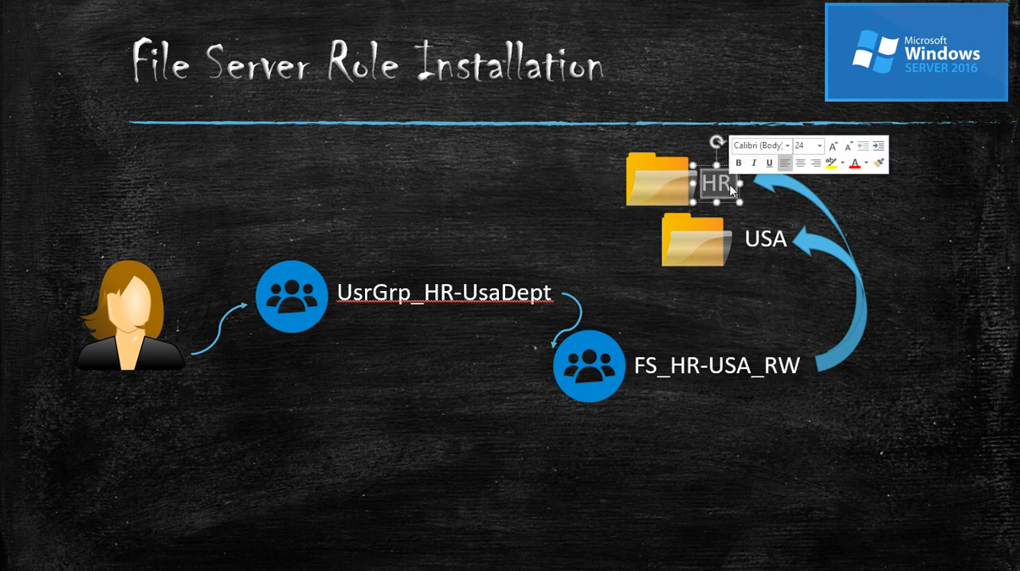
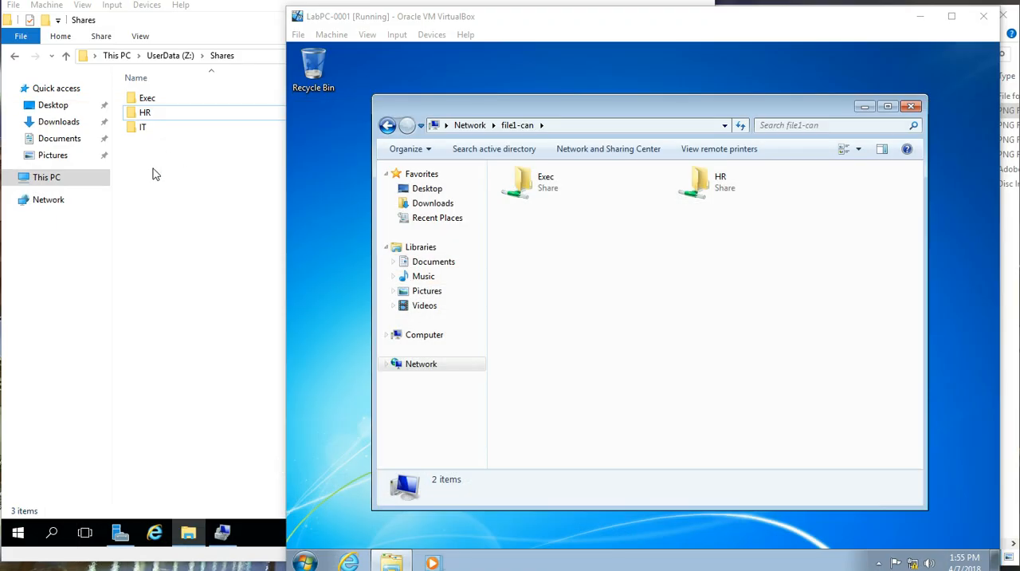
Step: Switch to the DC1-Can machine and create an organizational unit named USA inside the HR unit under Active Staff
mouse_move(189, 541)
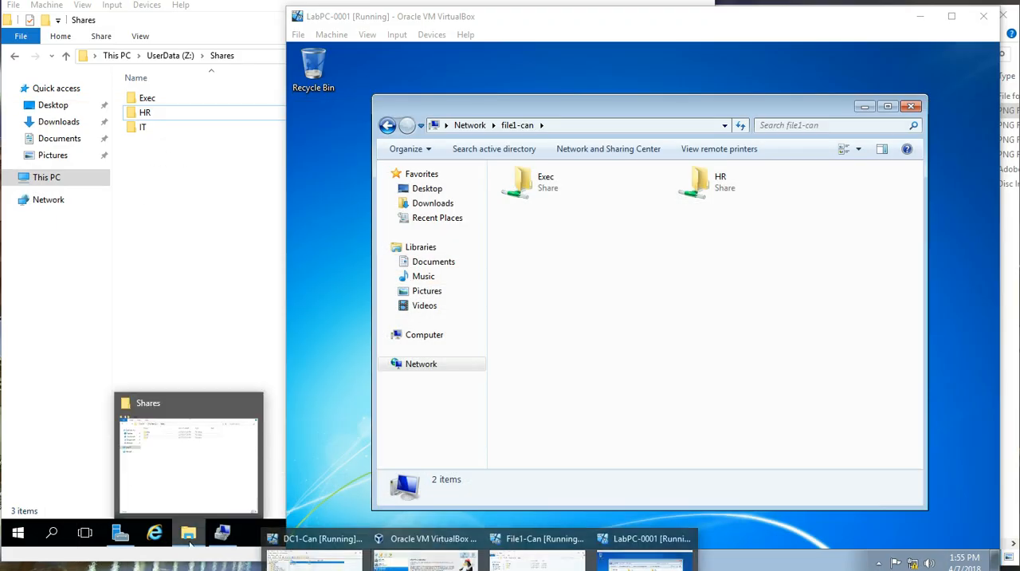
click(323, 549)
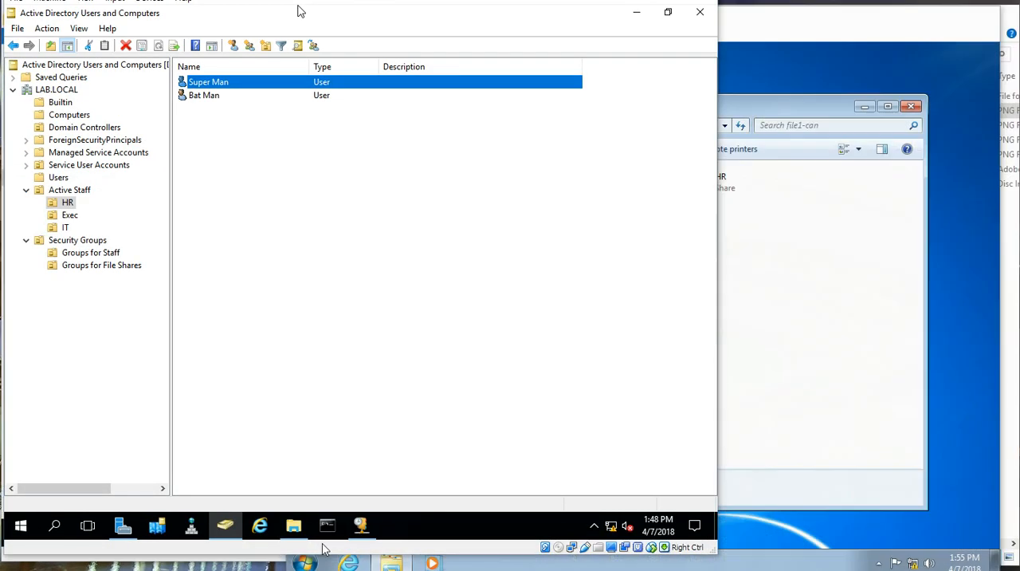
click(234, 250)
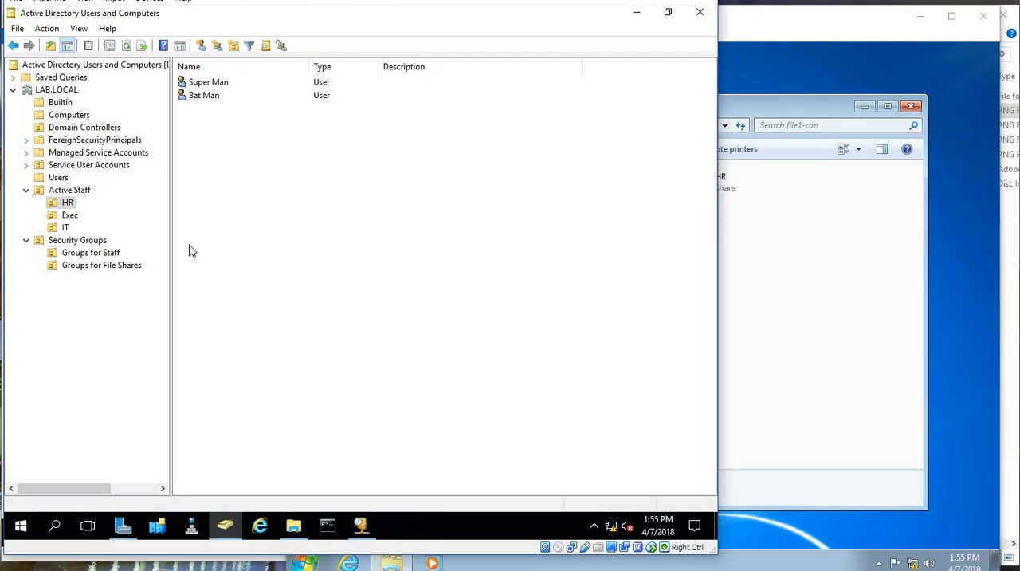
right_click(67, 207)
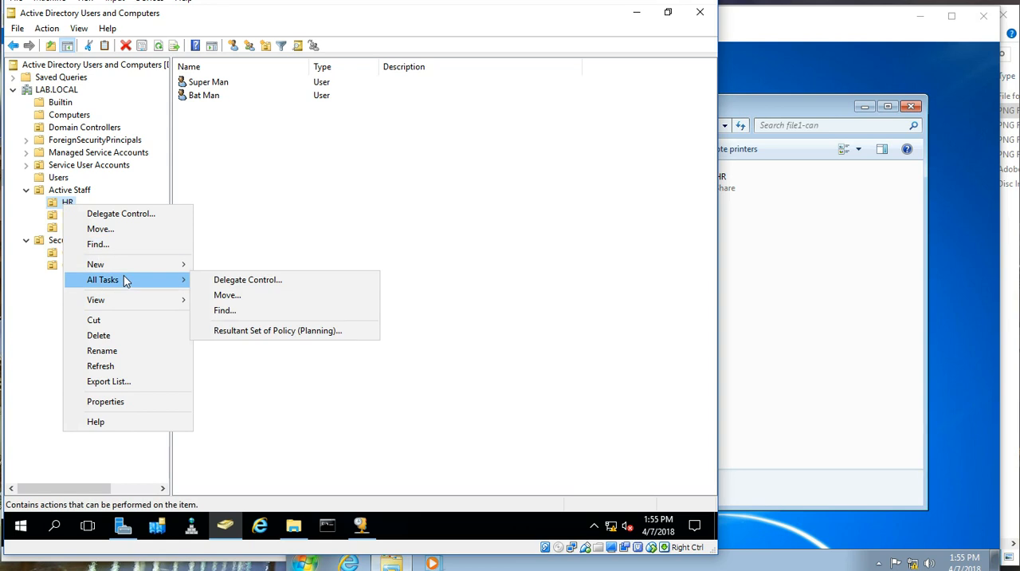
mouse_move(124, 266)
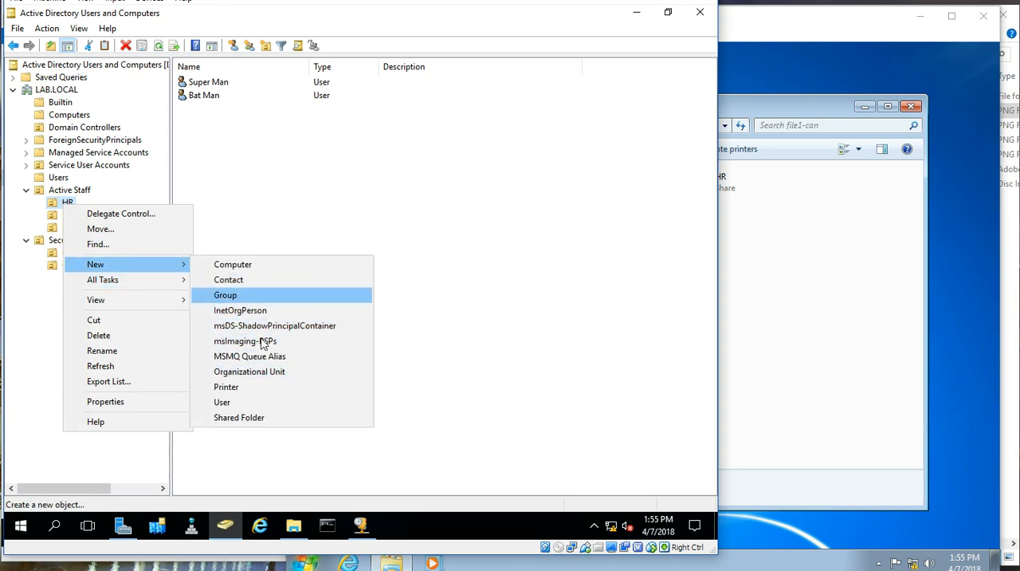
click(266, 371)
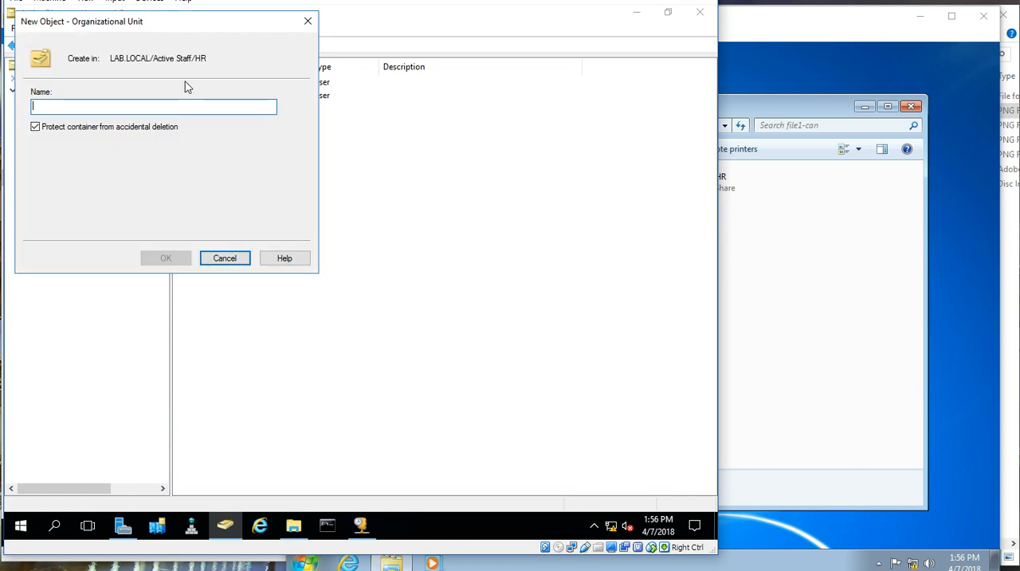
drag(221, 25, 367, 96)
text(USA)
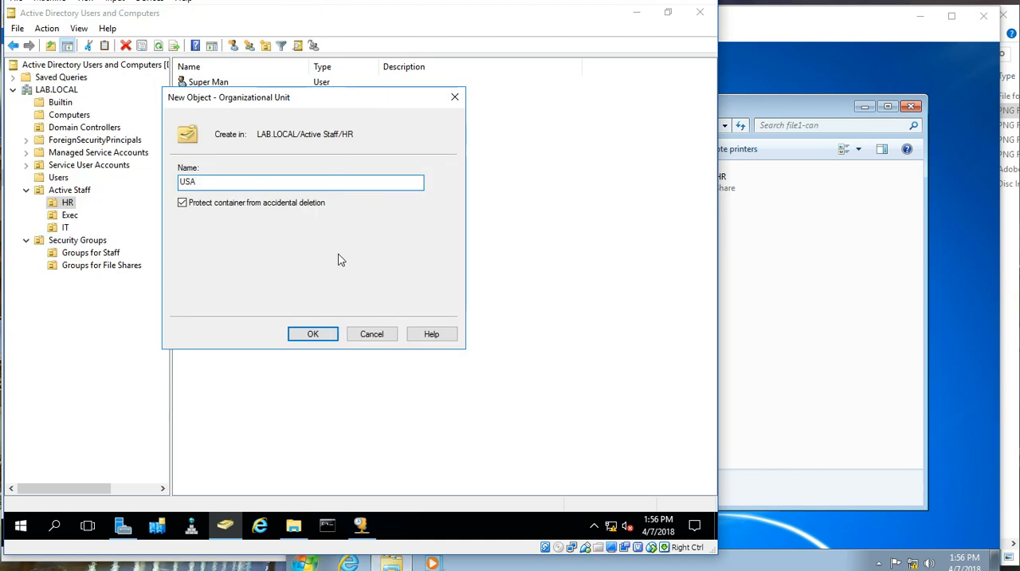
click(313, 333)
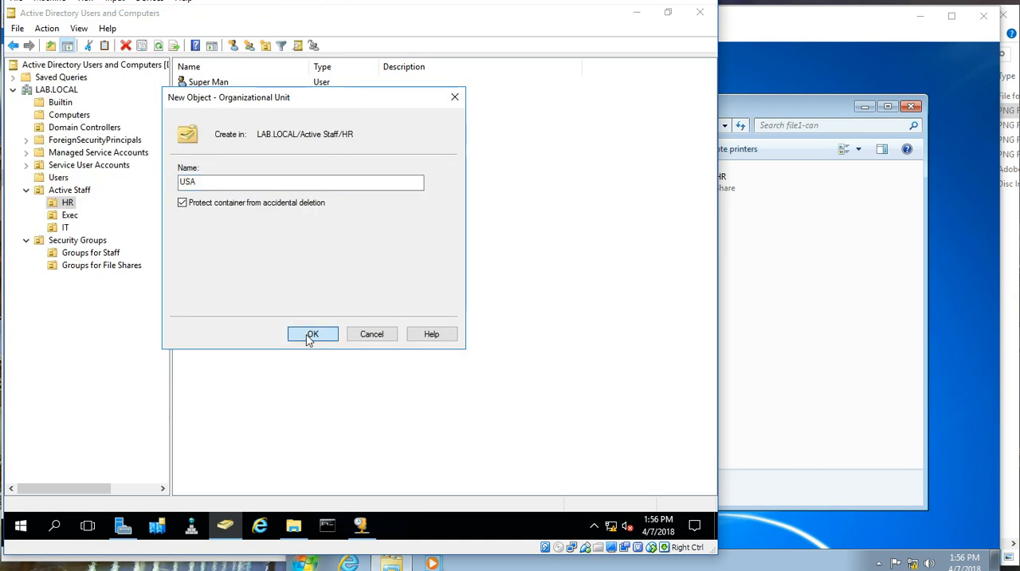
Step: Start a new user in the USA organizational unit with first name Pac, last name Man and logon name pMan
right_click(77, 217)
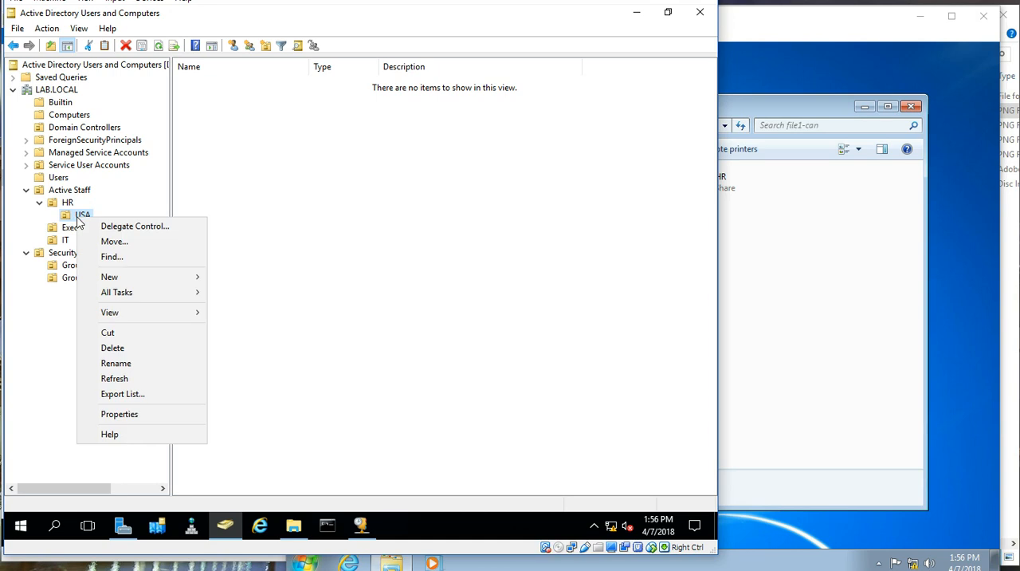
mouse_move(164, 275)
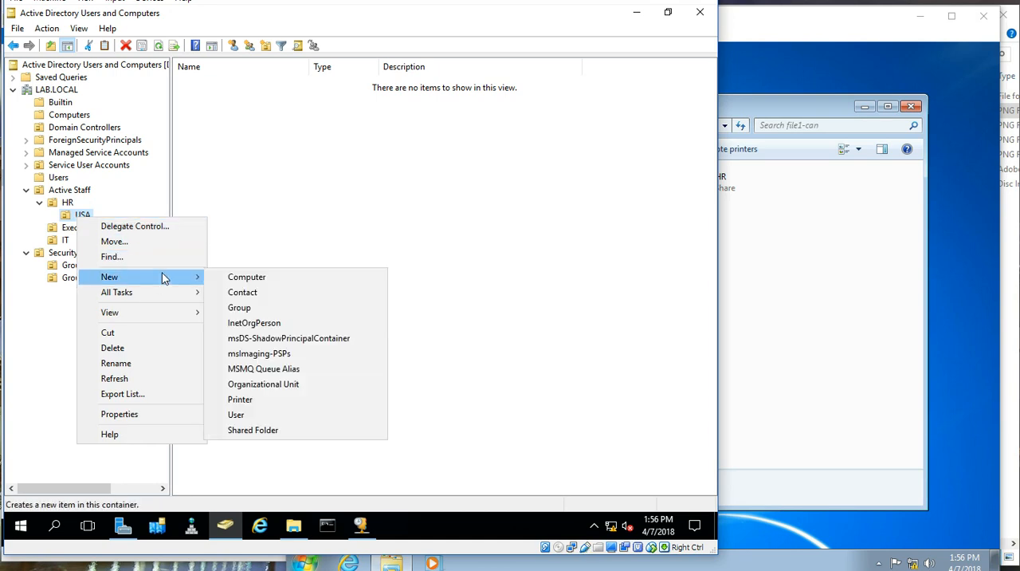
click(254, 415)
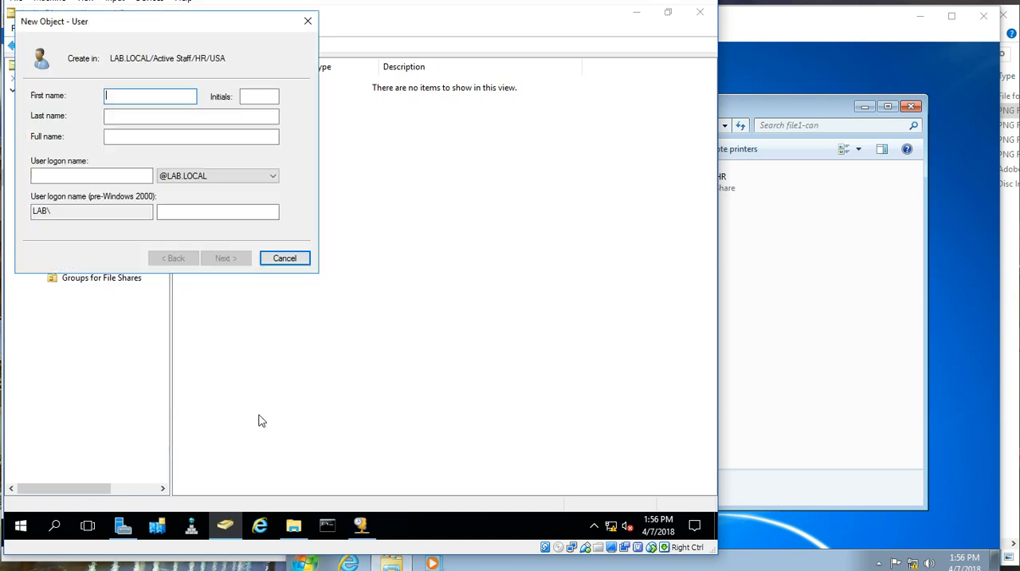
text(Pac)
key(Tab)
key(Tab)
text(Man)
key(Tab)
key(Tab)
text(pMan)
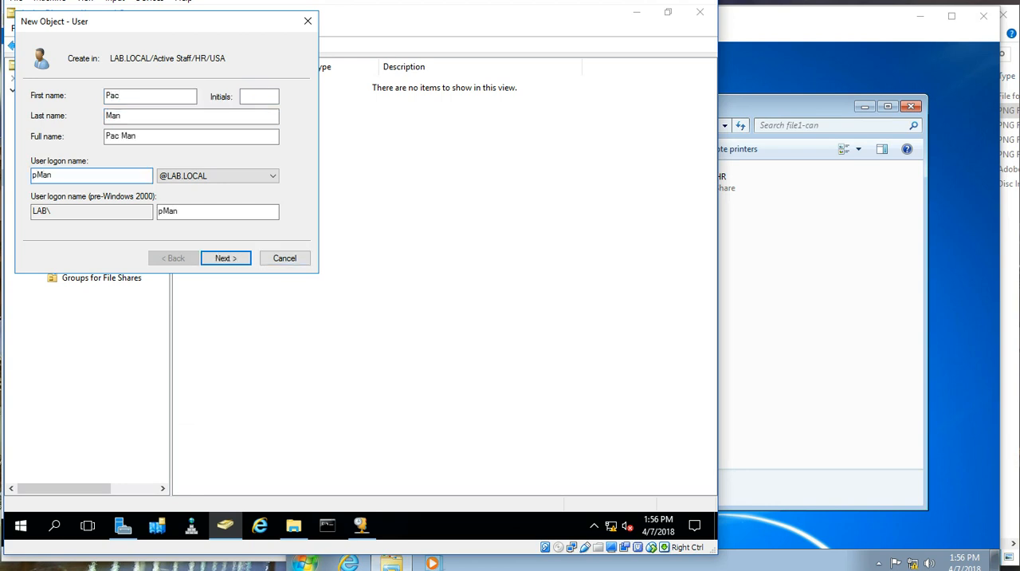
Step: Enter and confirm the new user's account password, and finish creating the account
key(Return)
text(••••••••)
key(Tab)
text(••••••••)
key(Tab)
key(Return)
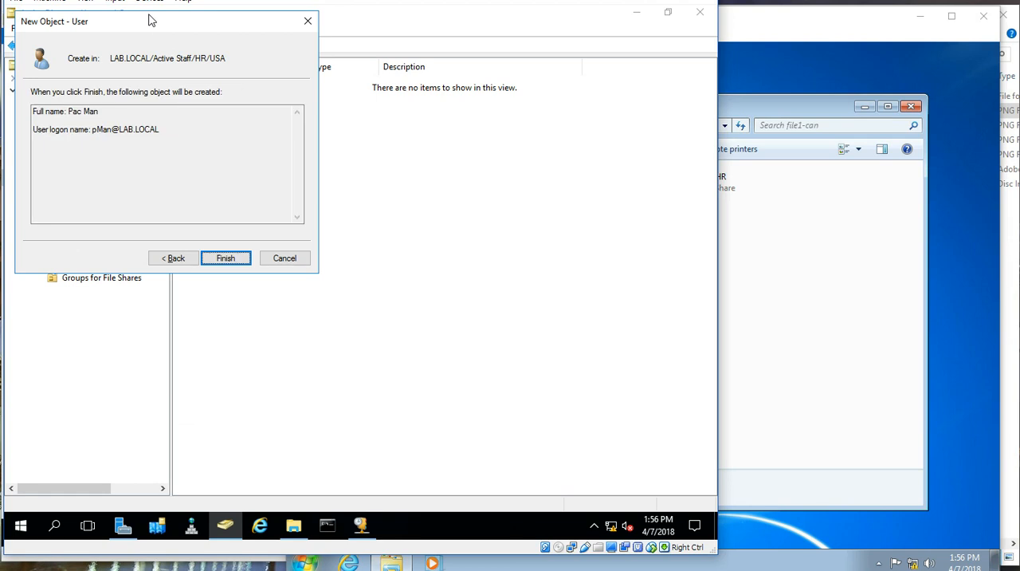
key(Return)
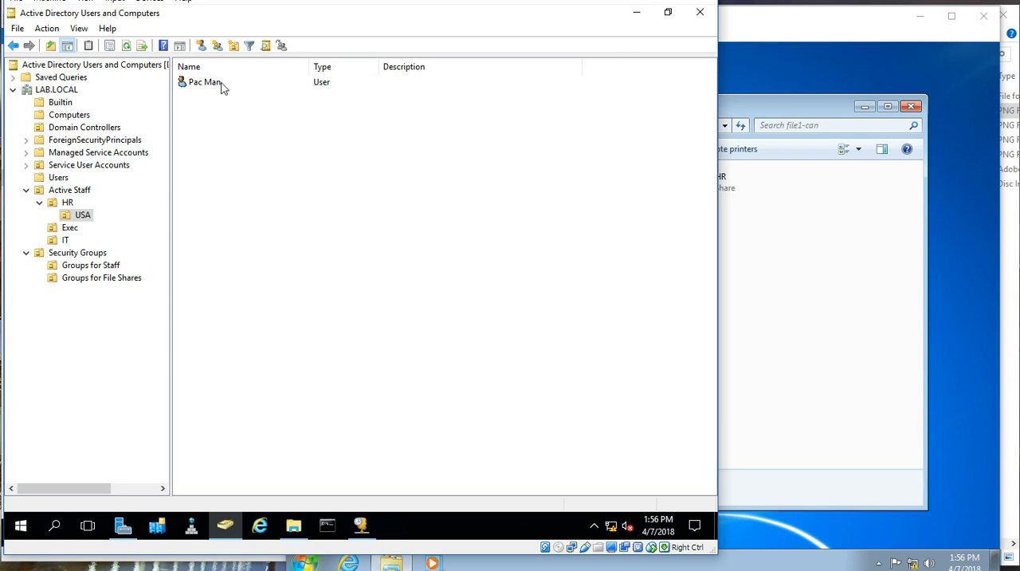
Step: Create a global security group named UsrGrp_HR-USA in Groups for Staff
click(93, 269)
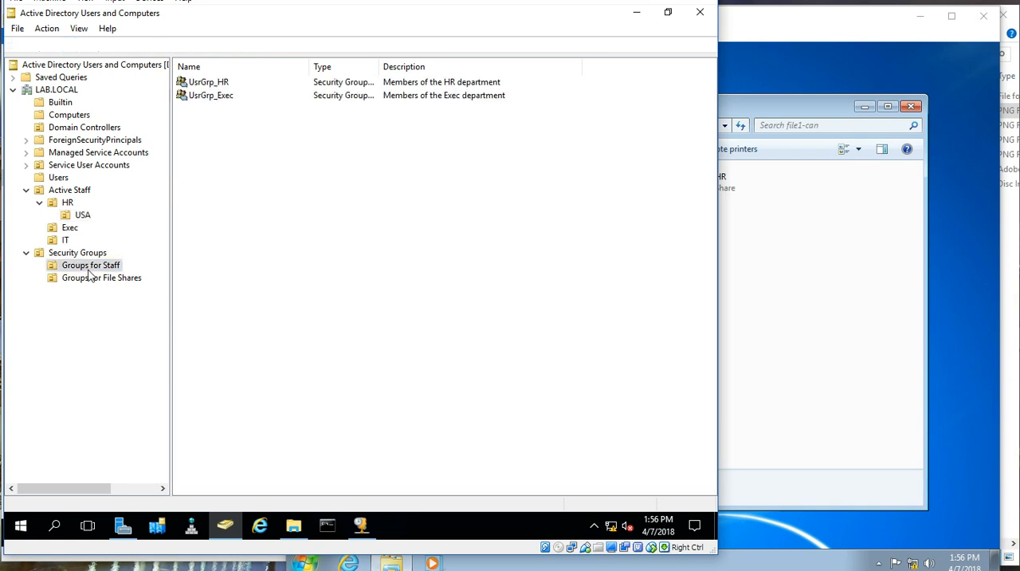
right_click(224, 183)
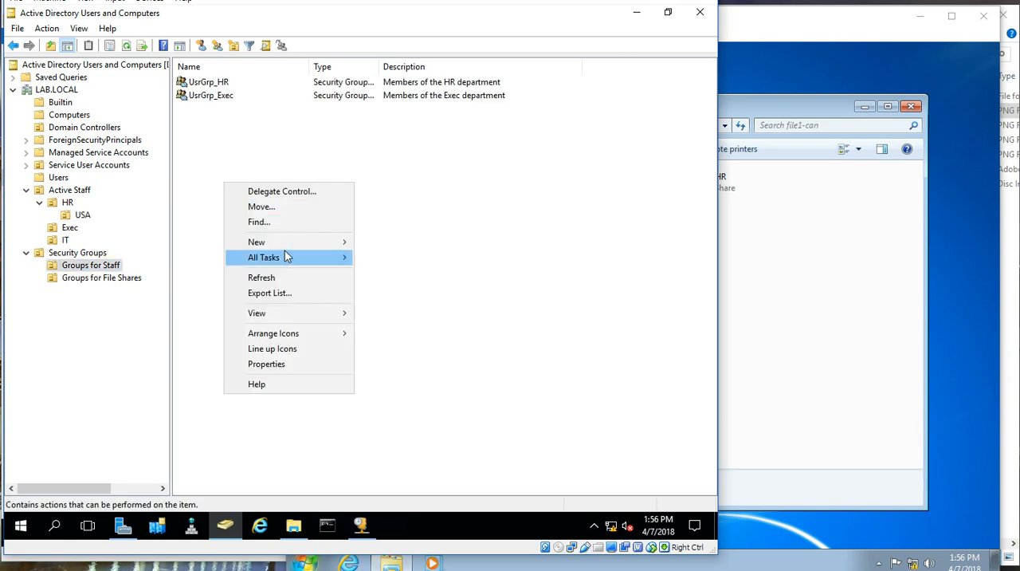
mouse_move(290, 243)
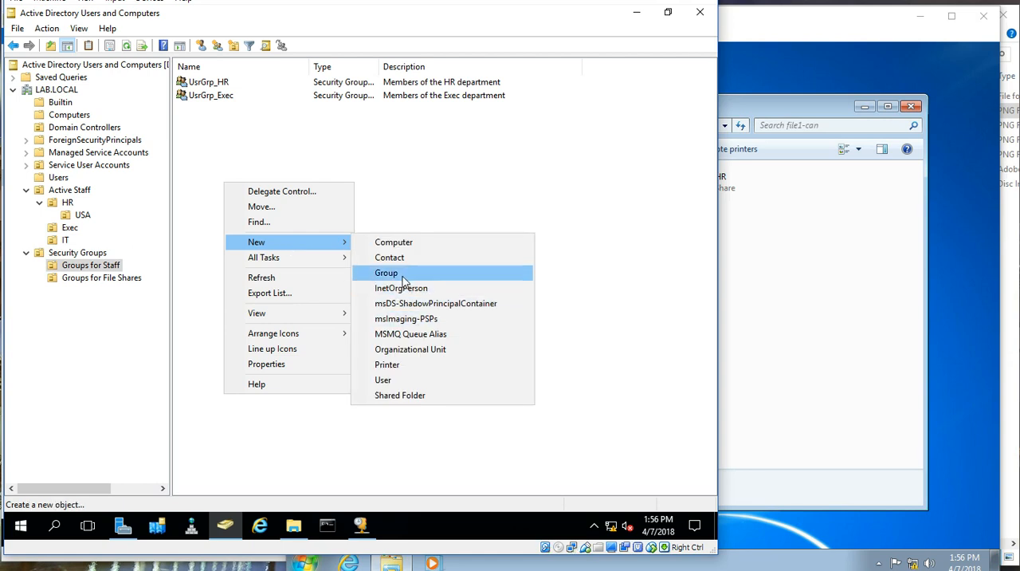
click(470, 275)
text(Usr)
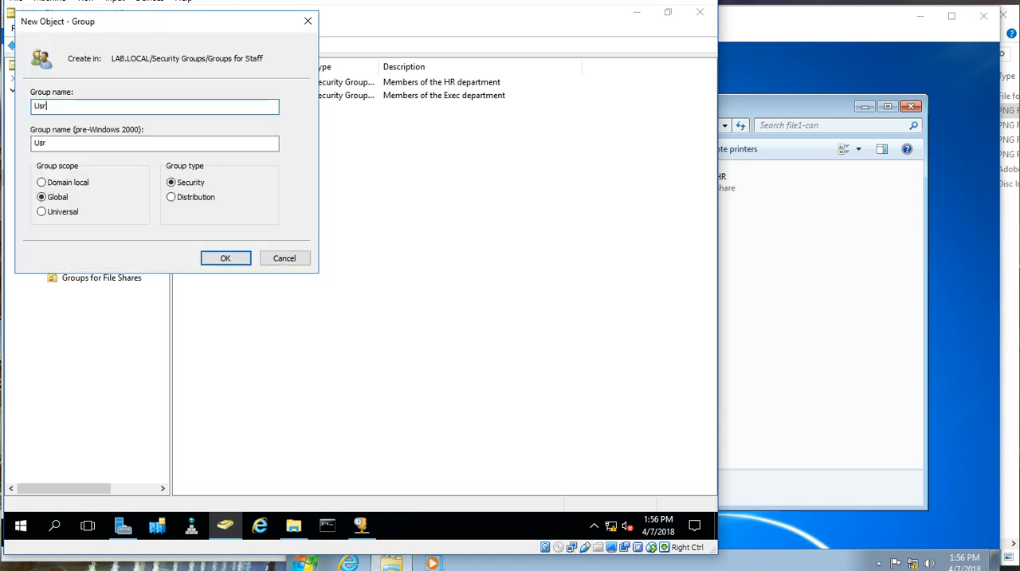
text(Grp_HR)
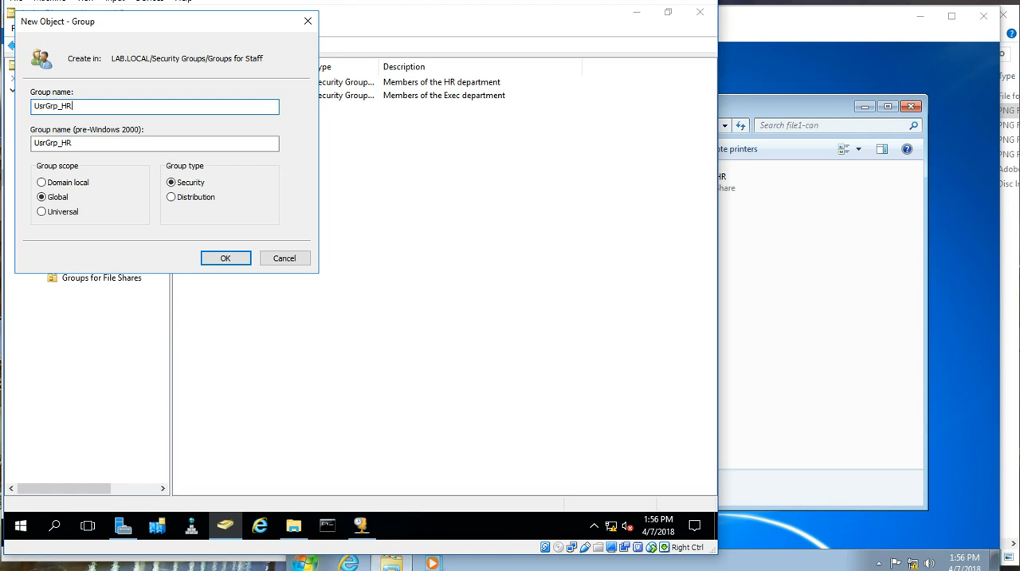
text(-USA)
click(247, 260)
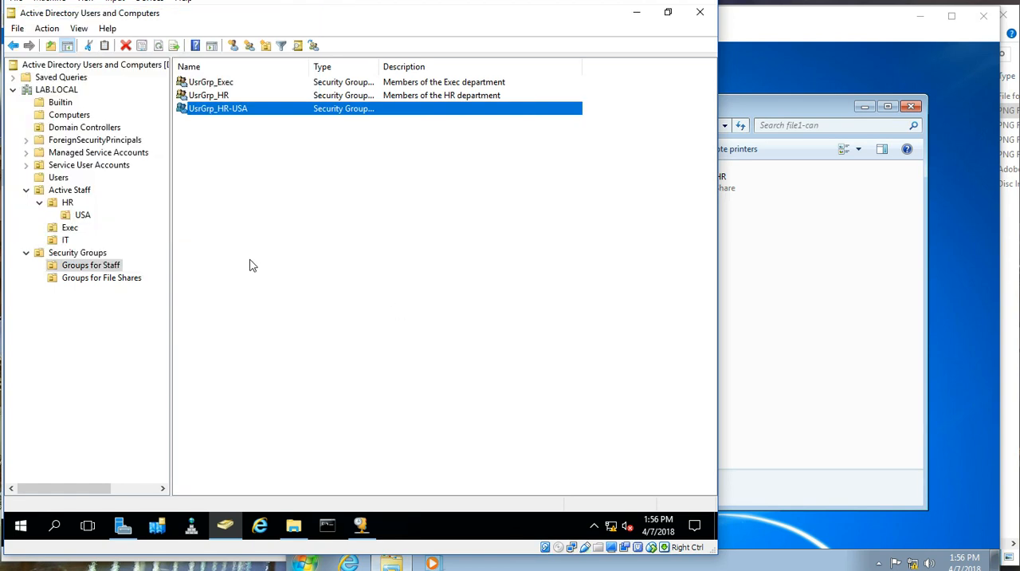
Step: Add the Pac Man user as a member of the UsrGrp_HR-USA group
double_click(264, 109)
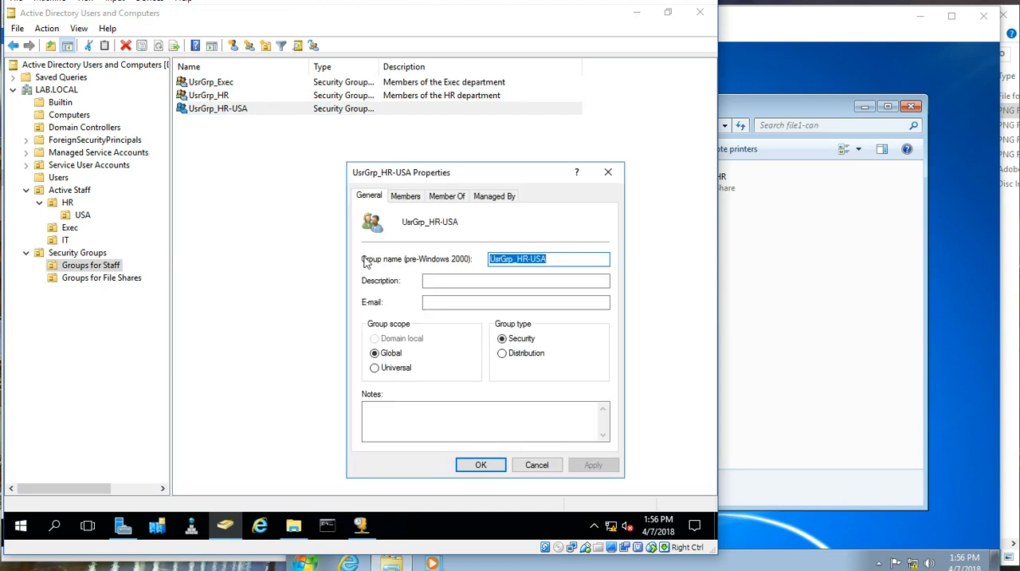
click(405, 196)
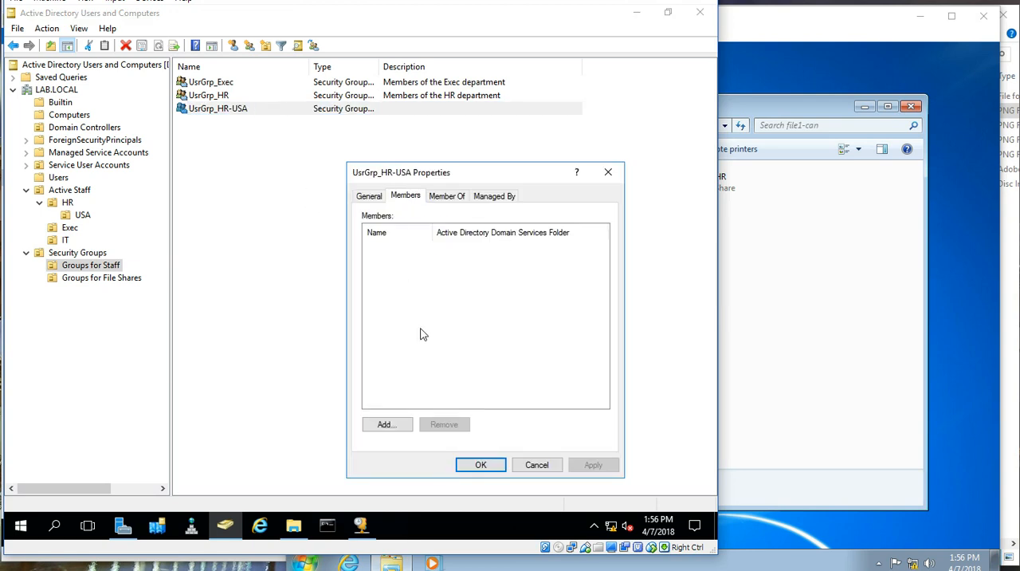
click(373, 422)
text(pma)
key(Return)
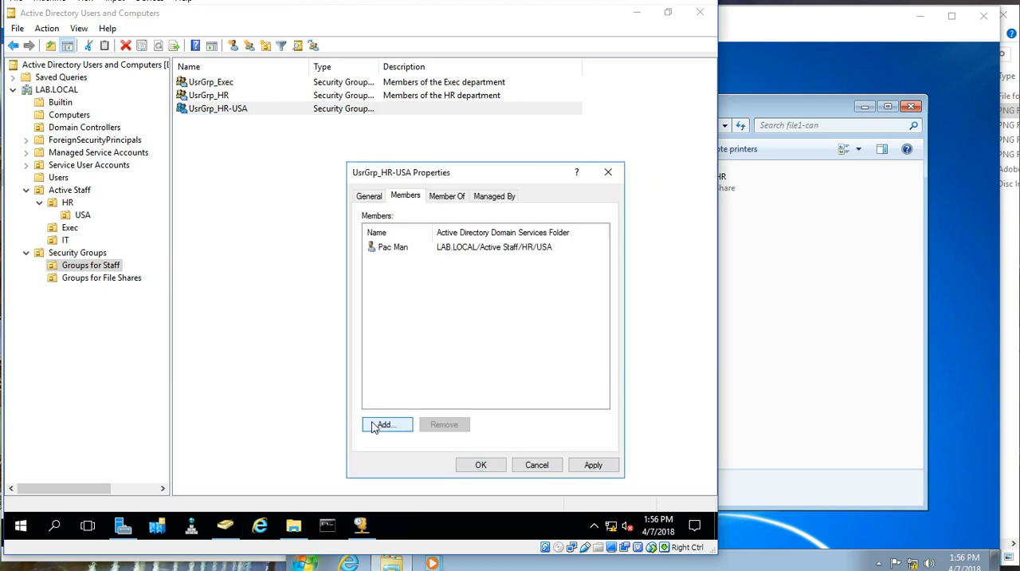
click(481, 465)
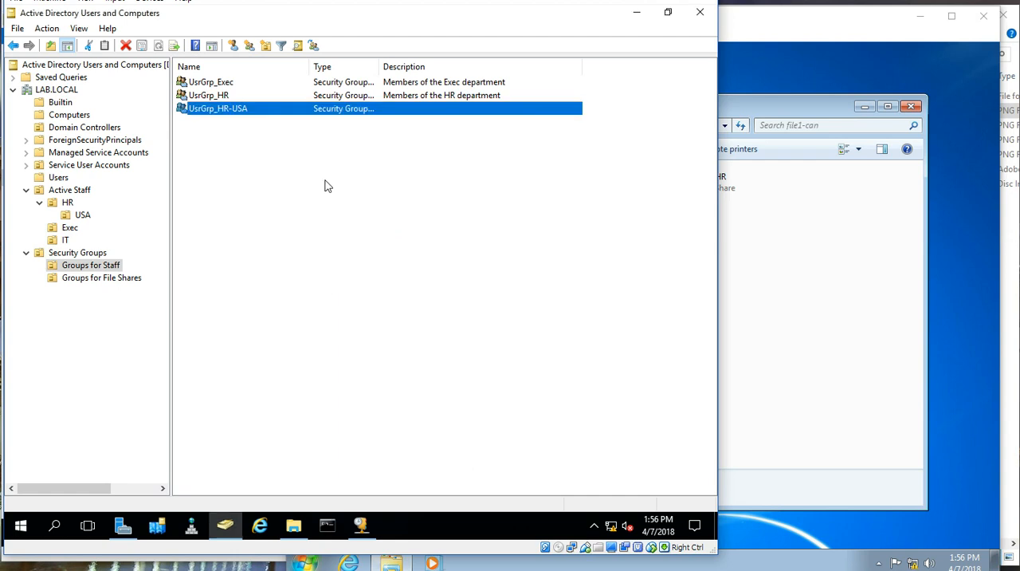
Step: Set the UsrGrp_HR-USA group's description to "Members of the HR department in the USA" and check its member list
double_click(320, 108)
click(471, 280)
text(Members o)
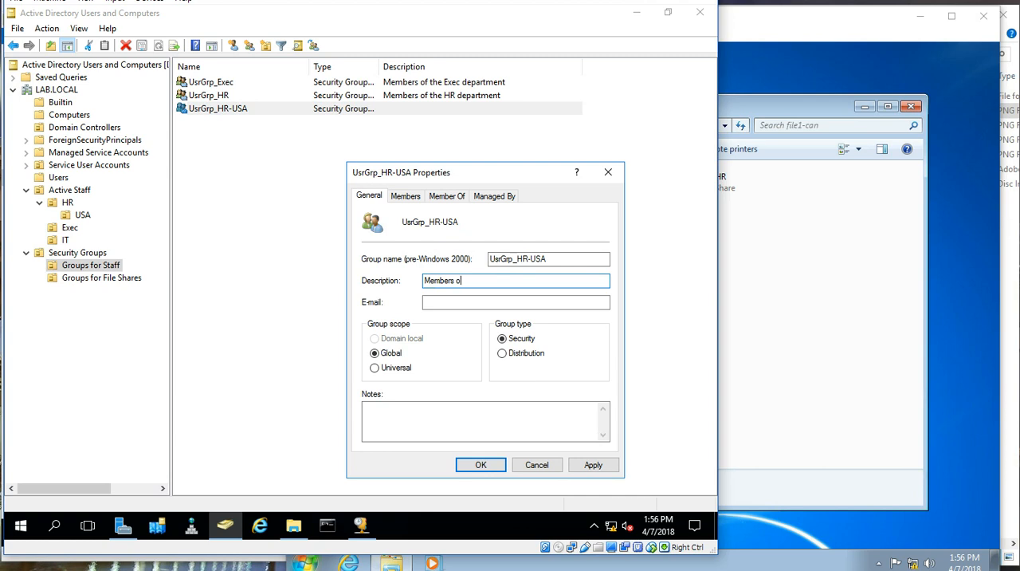
text(f the HR department in the USA)
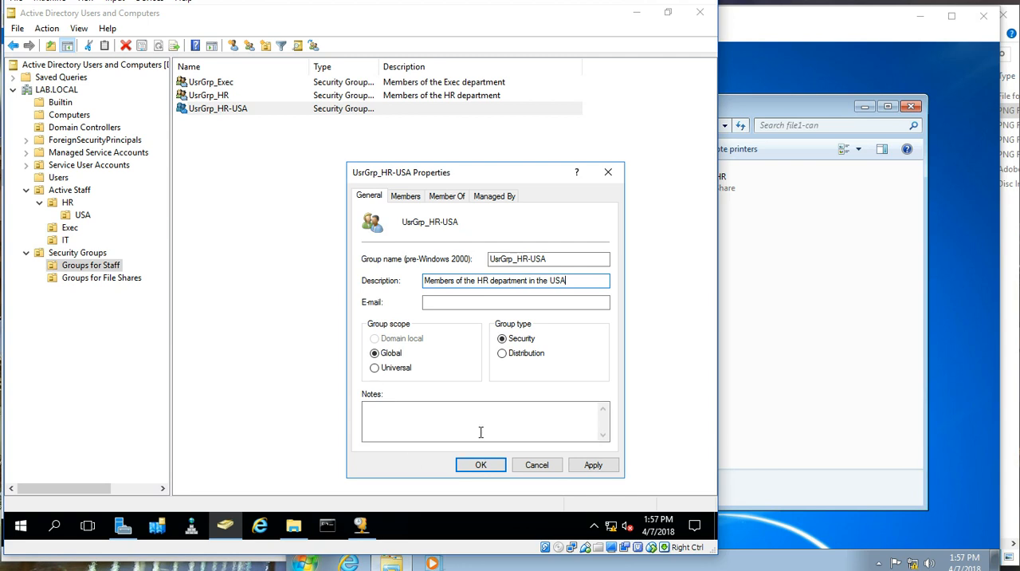
click(407, 197)
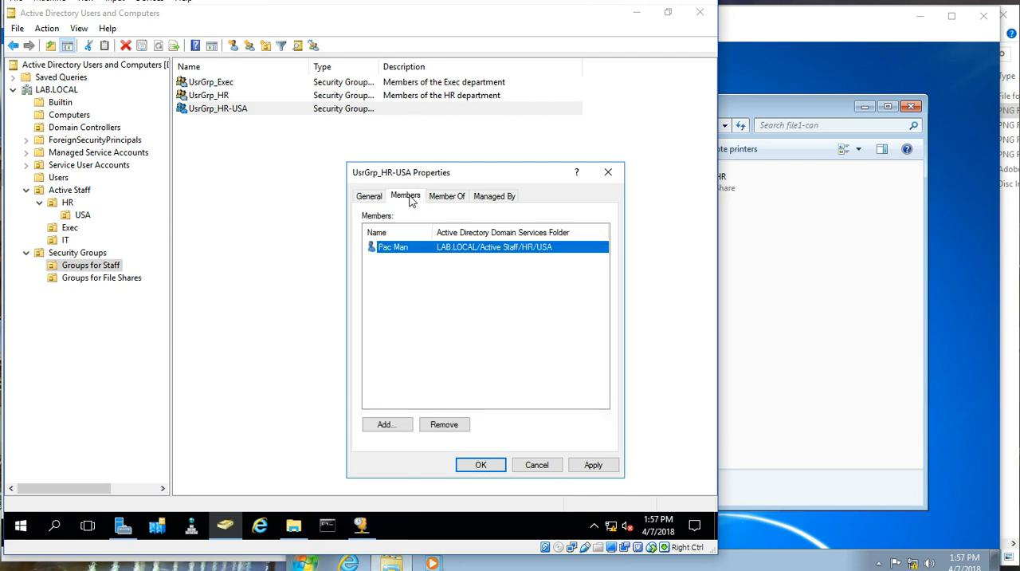
click(481, 464)
click(405, 160)
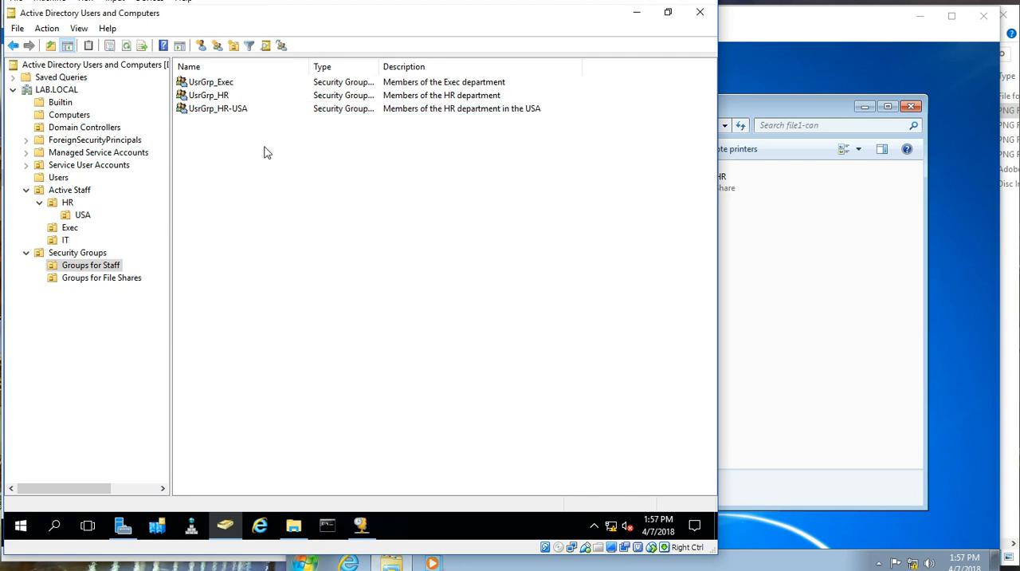
Step: Look over the groups in Groups for File Shares, and minimize the DC1-Can machine
click(223, 116)
click(116, 277)
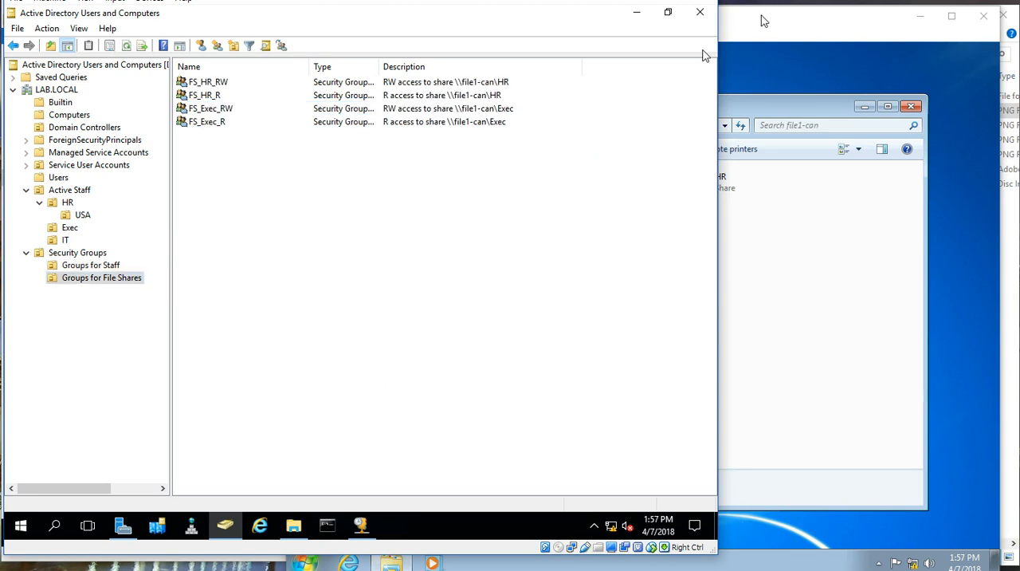
click(636, 2)
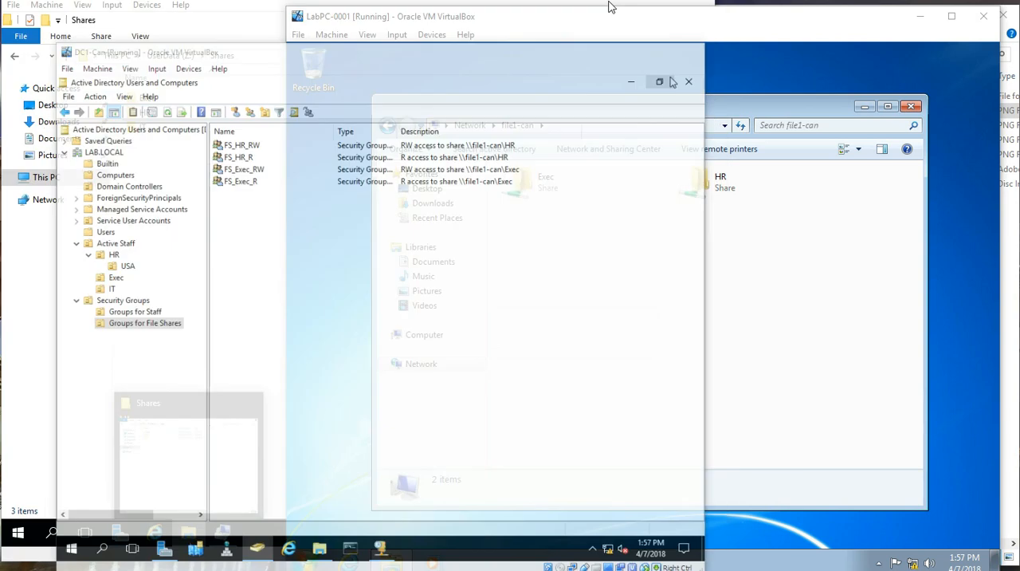
Step: On the file server, open the HR folder under Shares and rename its New folder to USA
click(189, 538)
click(188, 116)
double_click(188, 116)
right_click(169, 199)
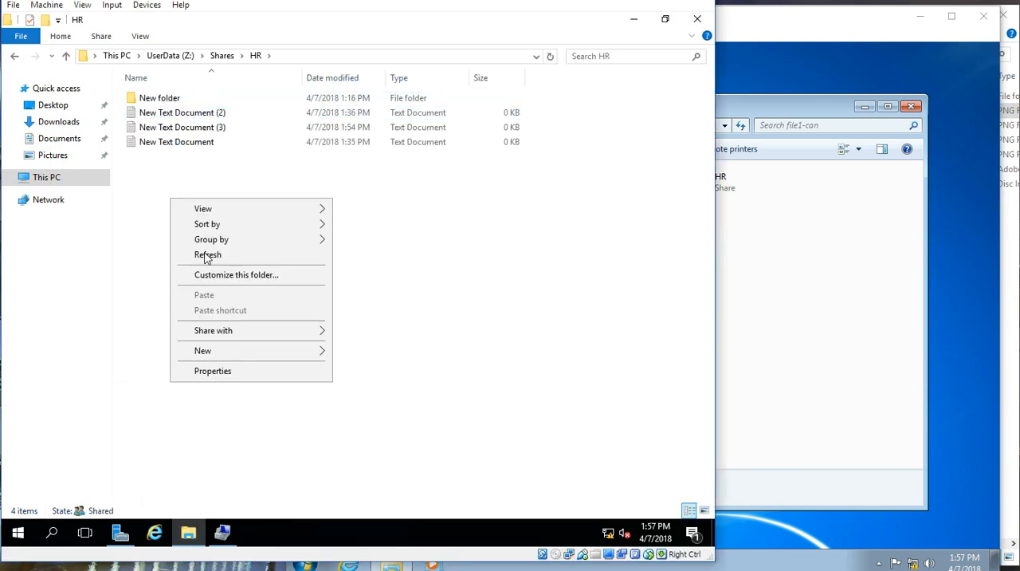
click(165, 95)
click(165, 95)
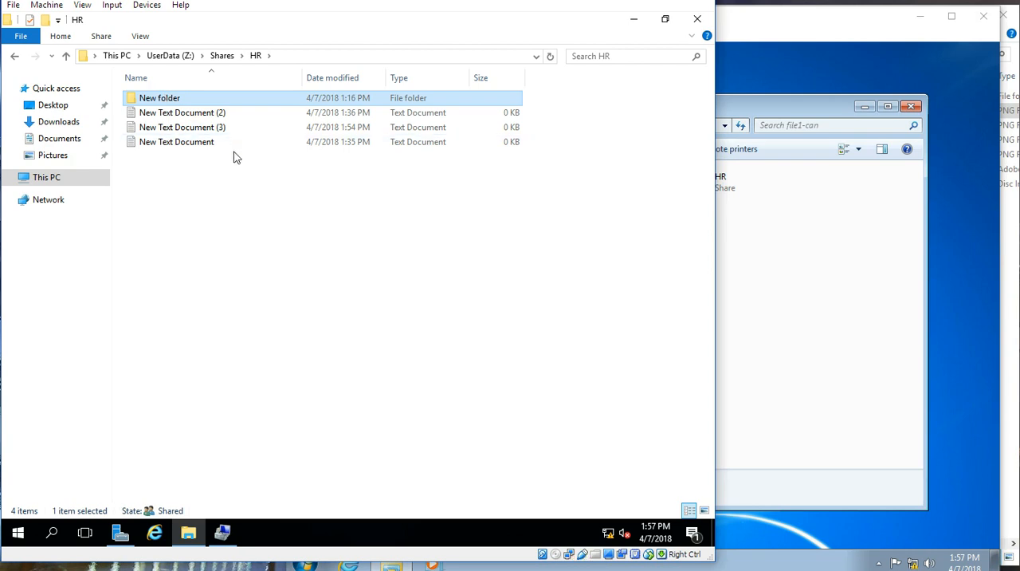
text(USA)
key(Return)
Step: Try to paste the HR folder's items into its USA subfolder, and cancel the interrupted operation
drag(221, 161, 163, 85)
click(163, 83)
click(160, 84)
click(164, 97)
double_click(166, 101)
key(ctrl+v)
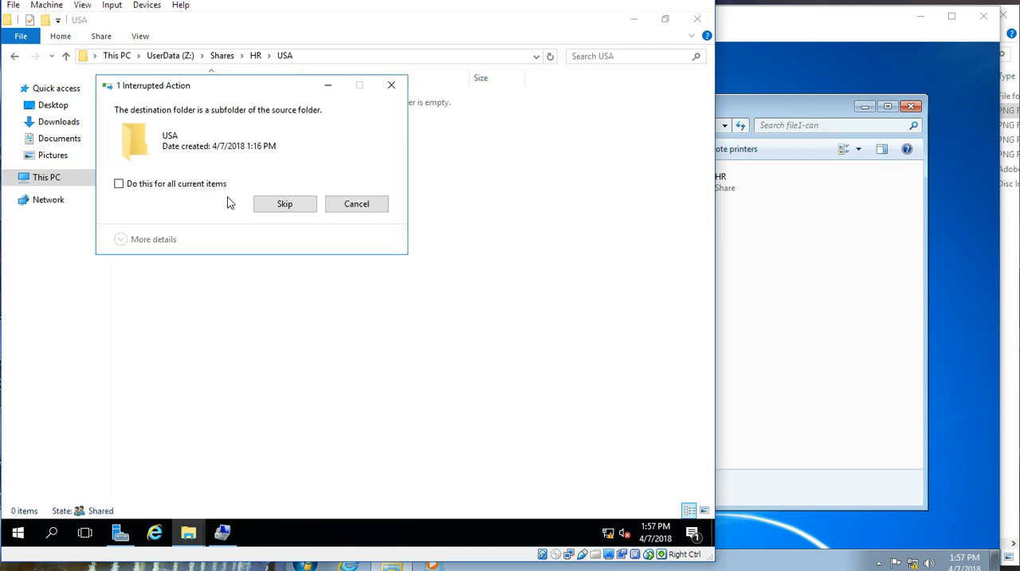
click(280, 213)
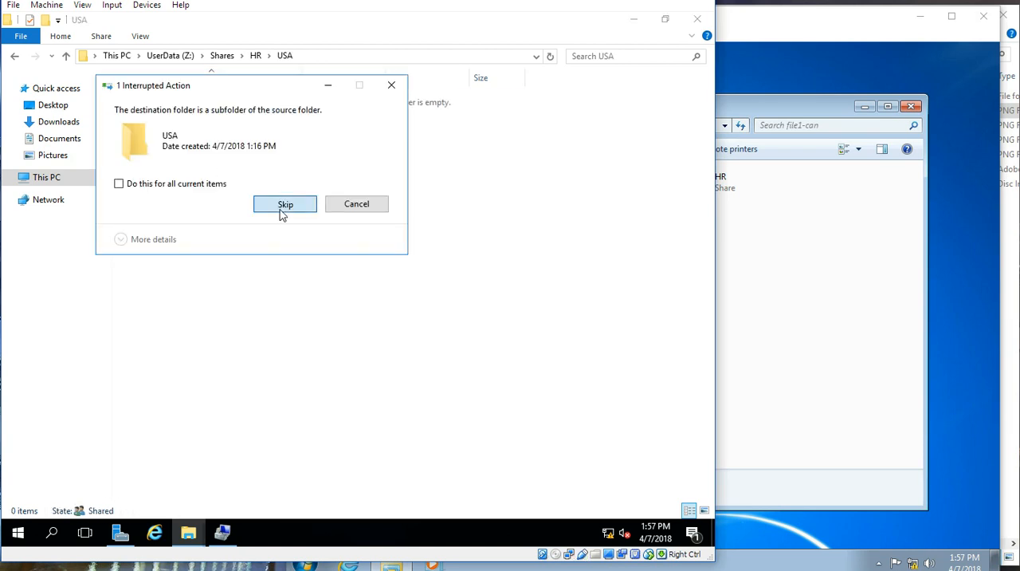
click(356, 206)
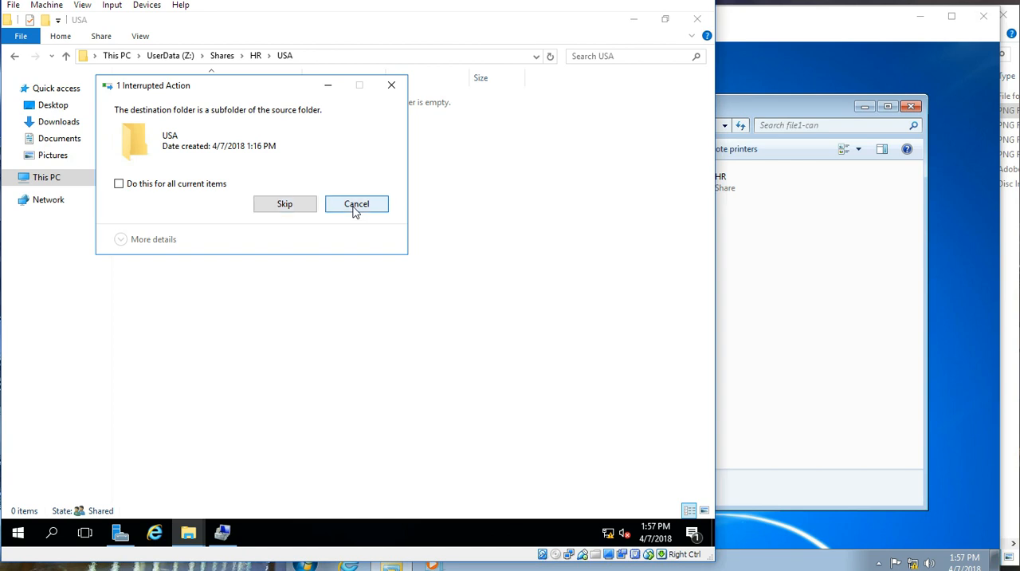
Step: Copy the HR folder's three text documents into its USA subfolder, and return to the HR folder
click(254, 55)
shift+click(209, 142)
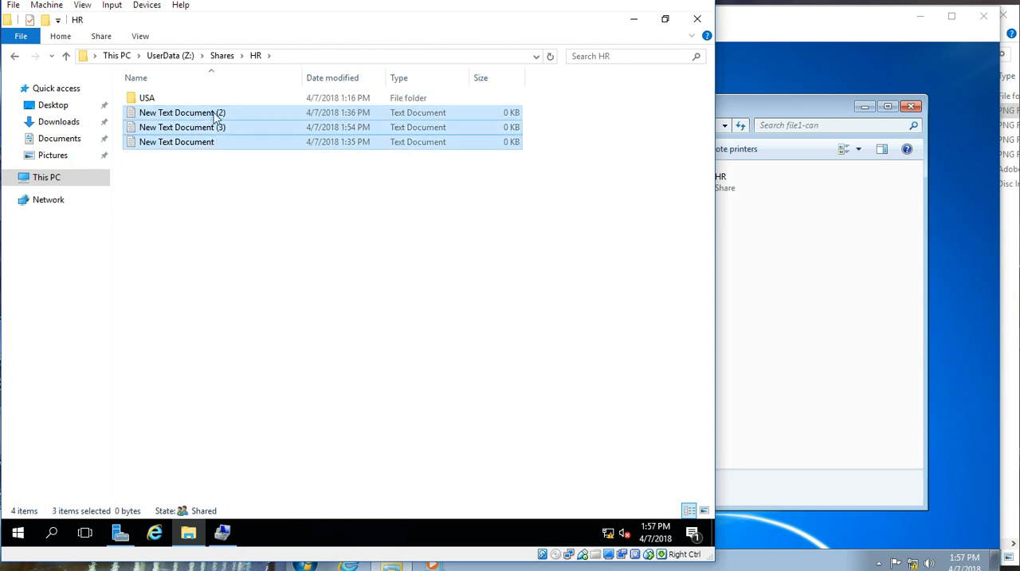
click(212, 101)
double_click(205, 102)
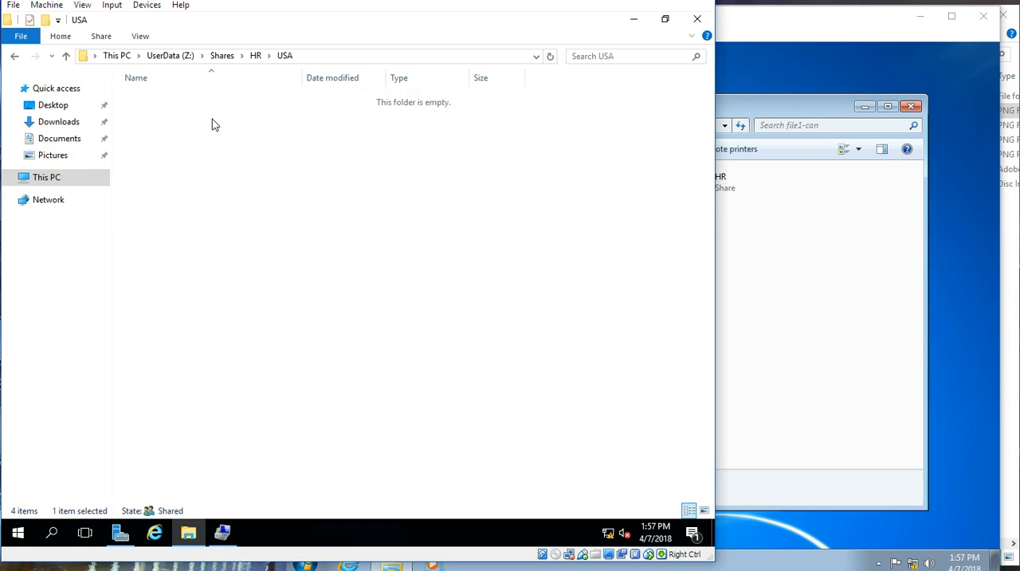
key(ctrl+v)
click(268, 180)
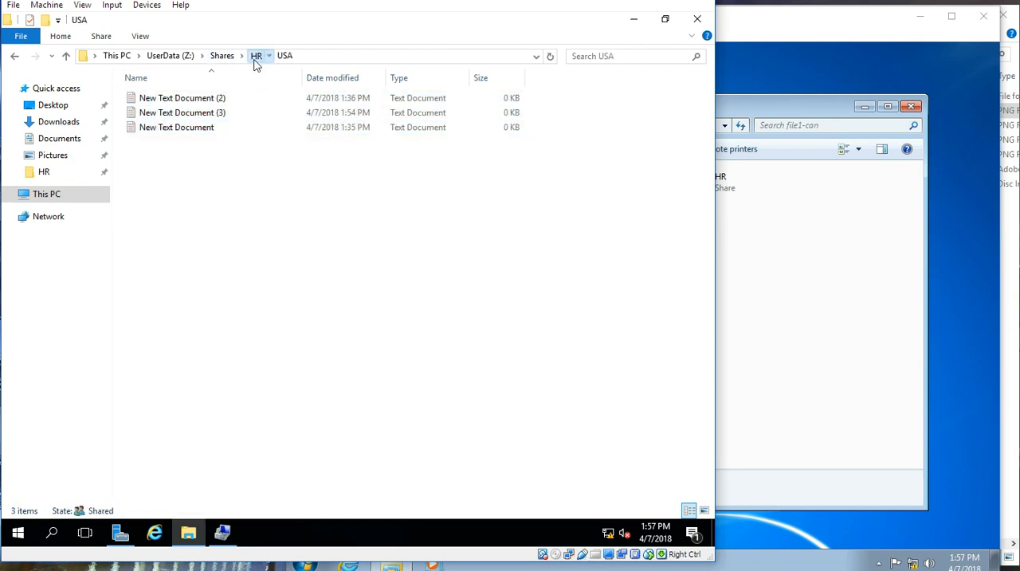
click(255, 56)
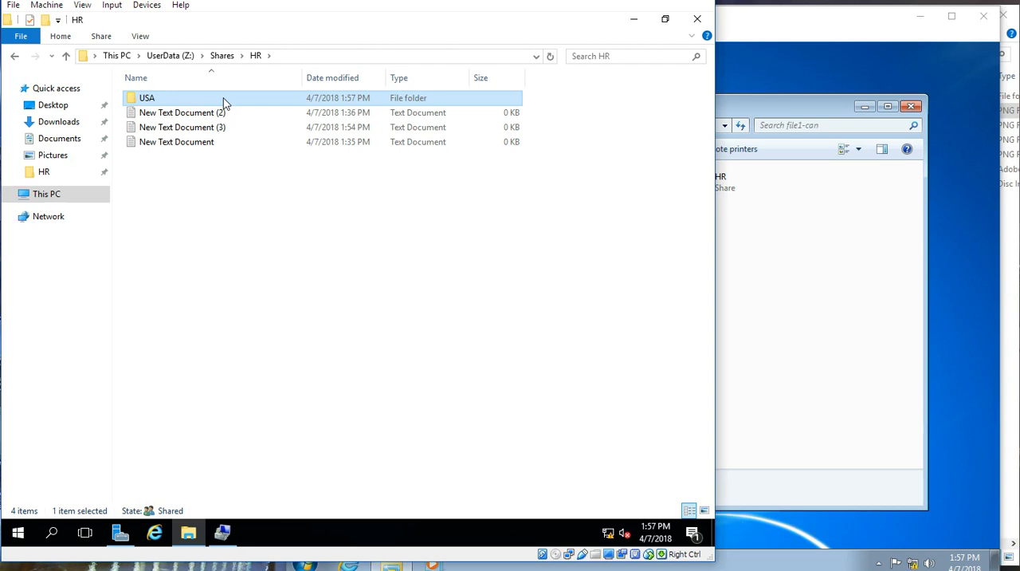
click(221, 113)
shift+click(206, 143)
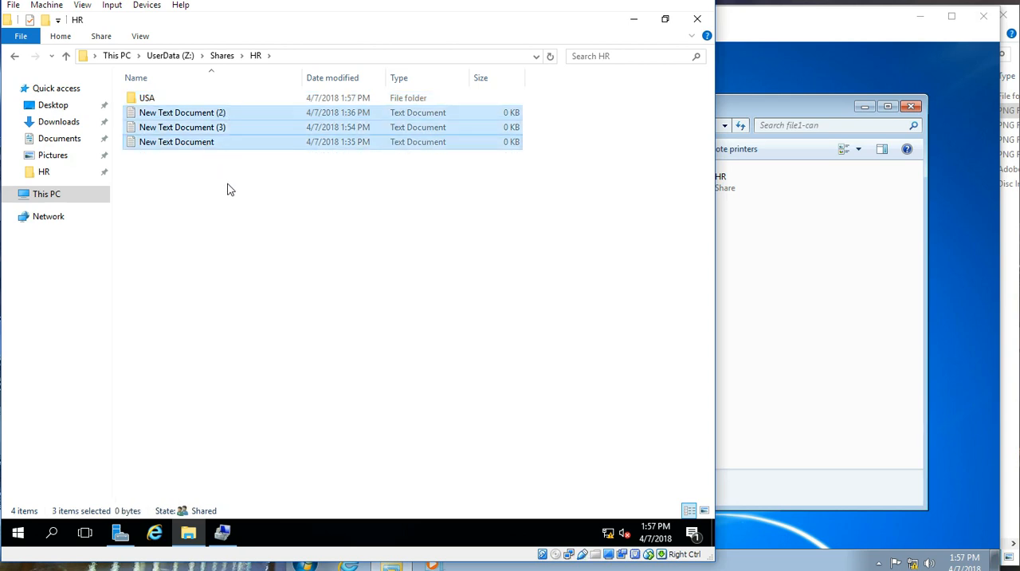
click(190, 100)
click(210, 188)
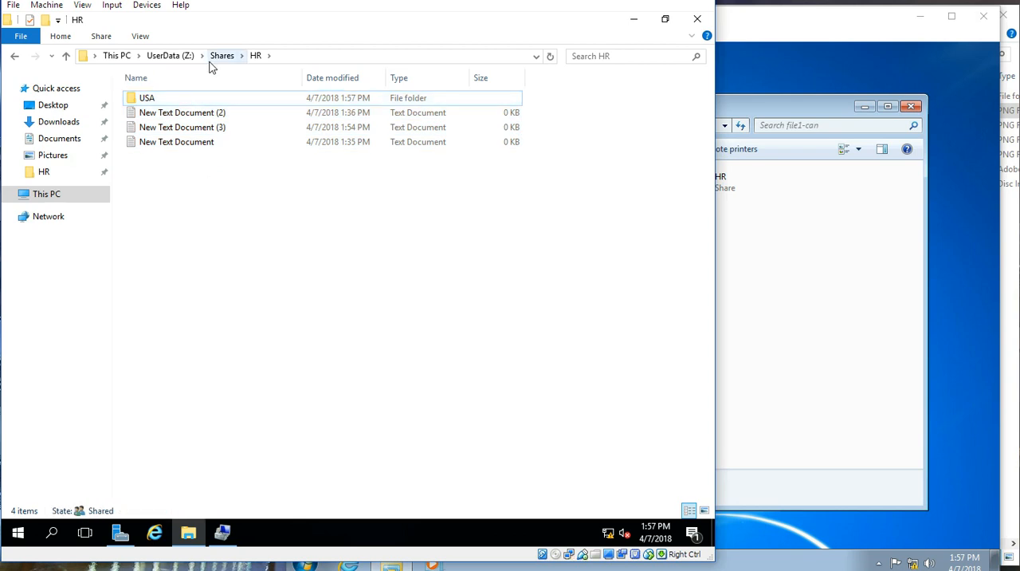
click(192, 102)
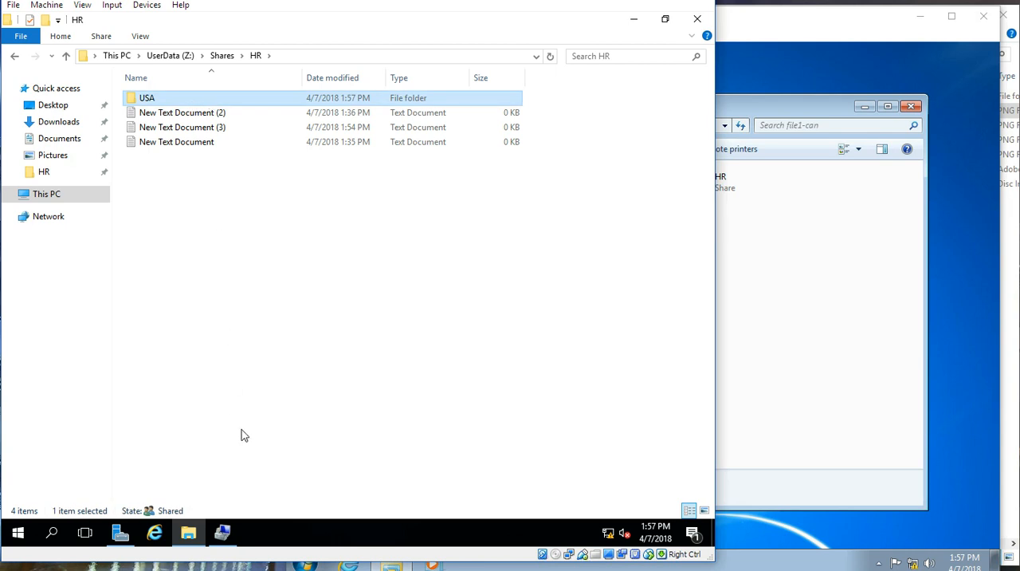
Step: Switch to the DC1-Can machine showing the Groups for File Shares unit
click(480, 569)
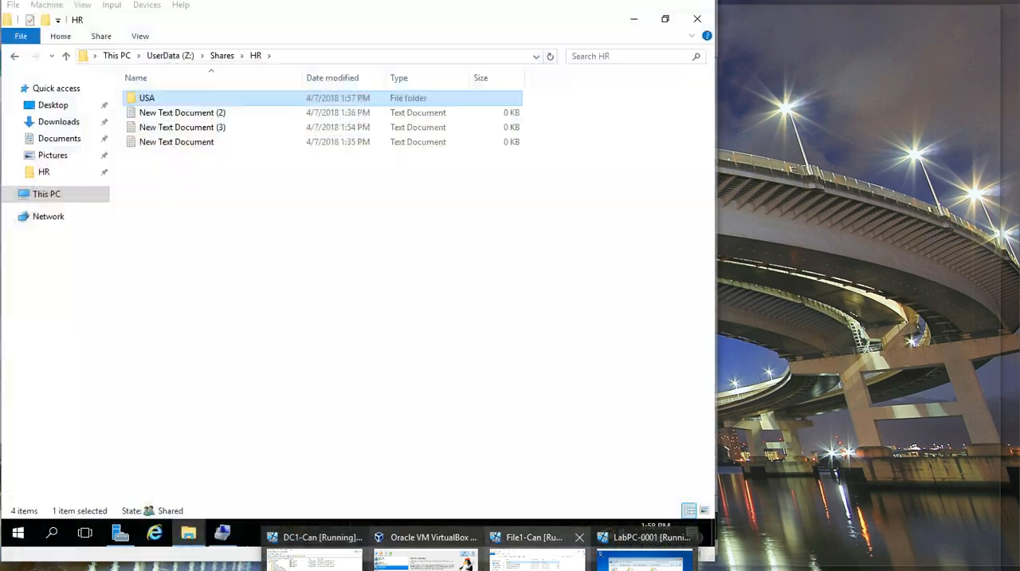
click(538, 561)
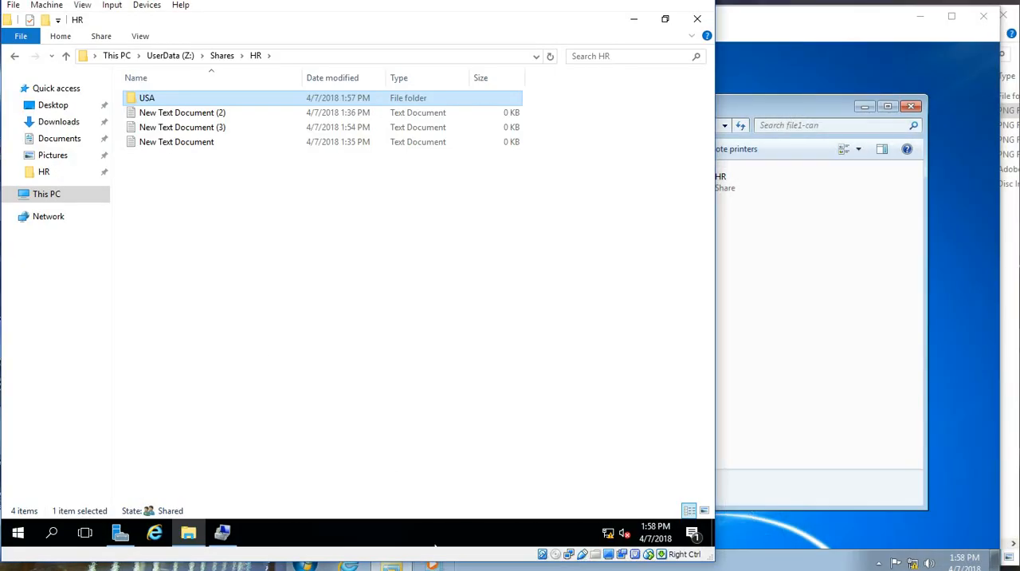
click(480, 570)
click(319, 559)
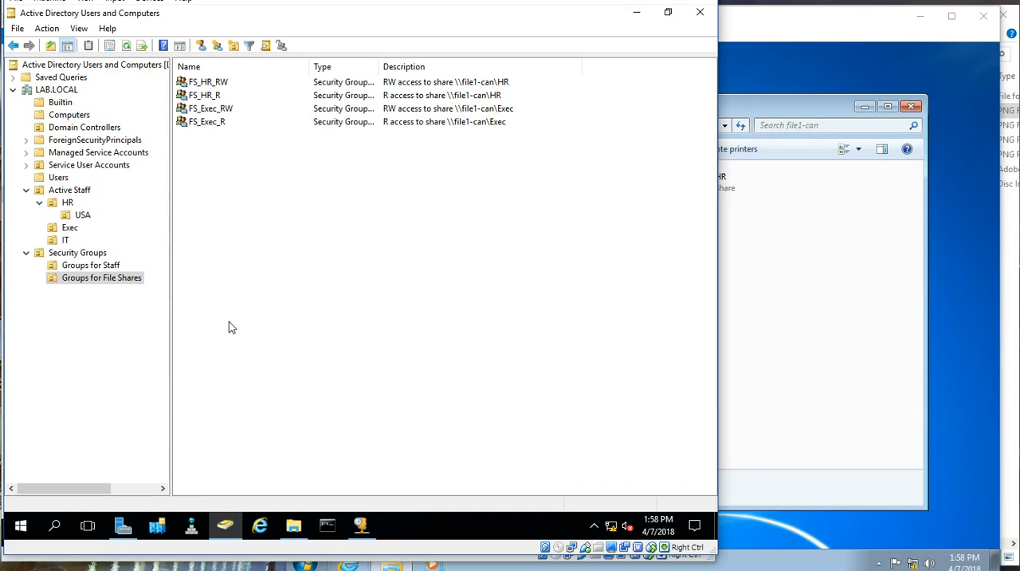
right_click(216, 162)
click(405, 221)
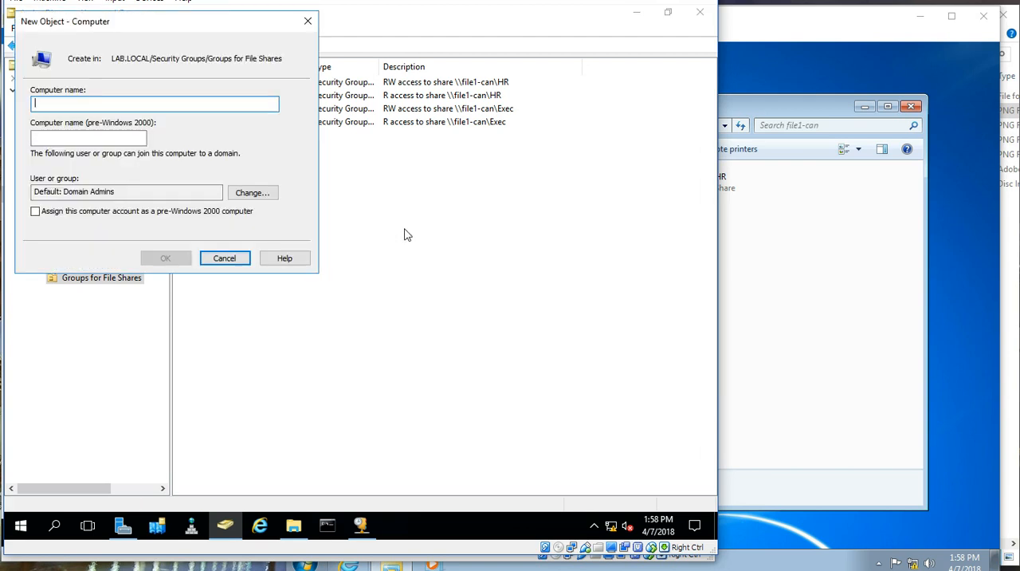
click(229, 258)
Step: Create a global security group named FS_HR-USA_RW in Groups for File Shares
right_click(273, 270)
mouse_move(343, 311)
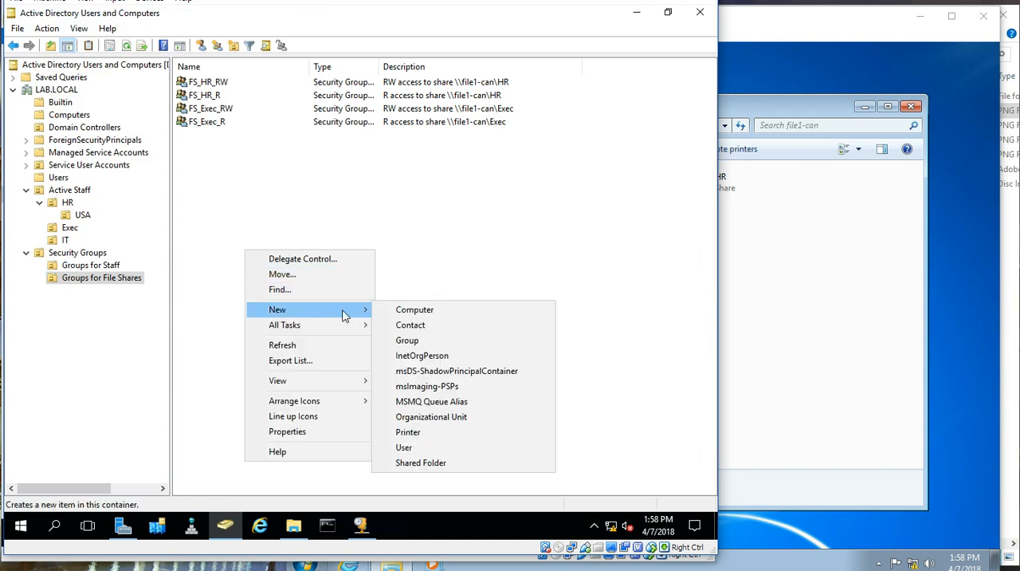
click(432, 340)
text(FS_)
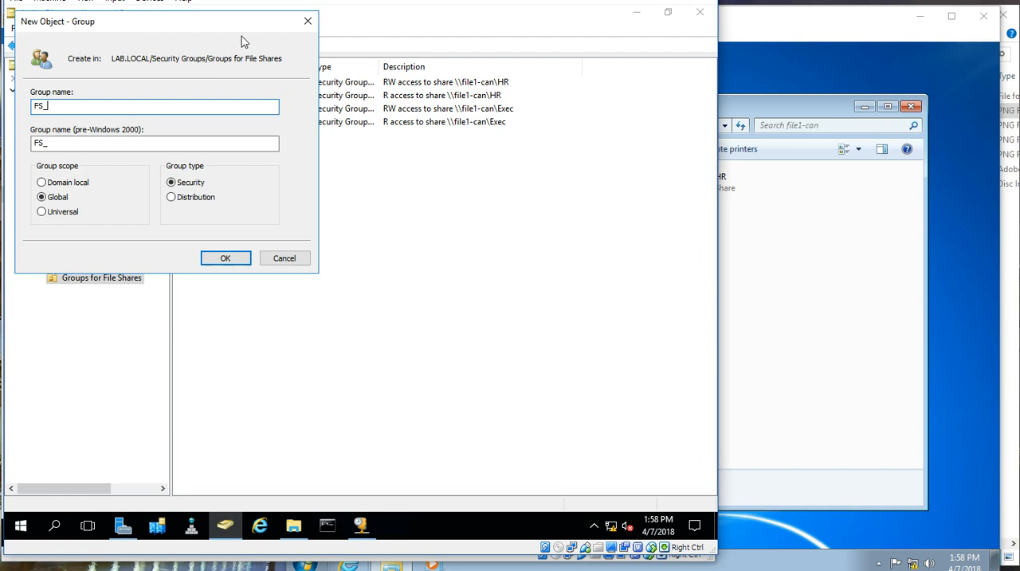
drag(223, 28, 437, 177)
text(_HR-USA)
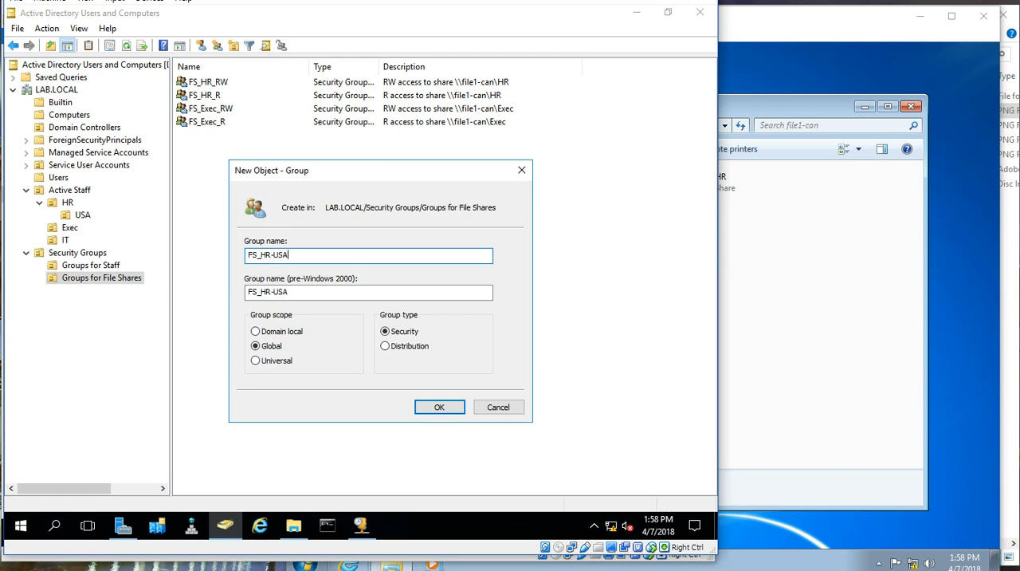
text(-RW)
key(BackSpace)
key(BackSpace)
key(BackSpace)
text(_RW)
click(453, 409)
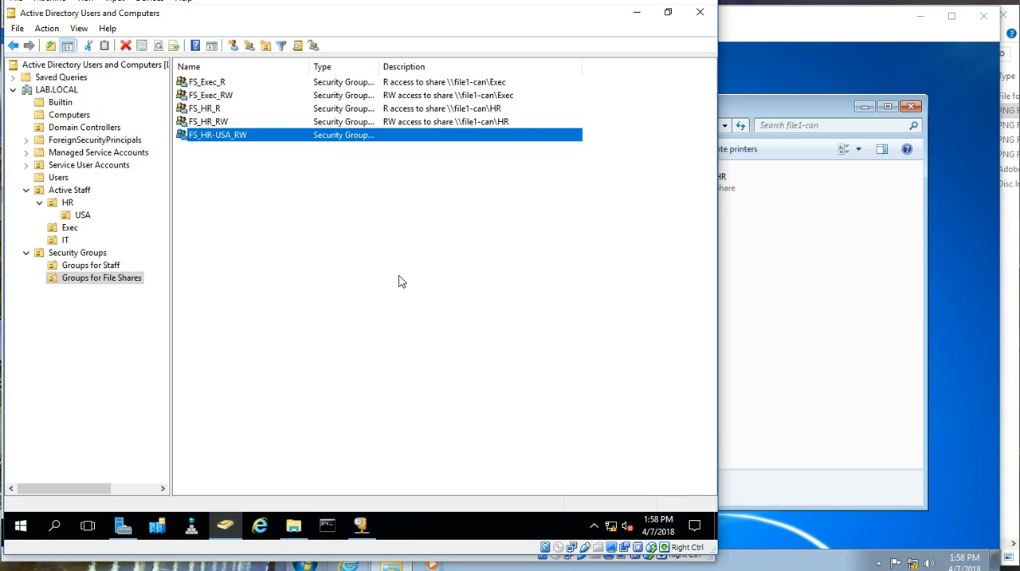
Step: Set the FS_HR-USA_RW group's description to "RW access to the share \\file1-can\HR\USA"
double_click(375, 135)
click(462, 279)
text(RW access to the share \\file1-can\HR\)
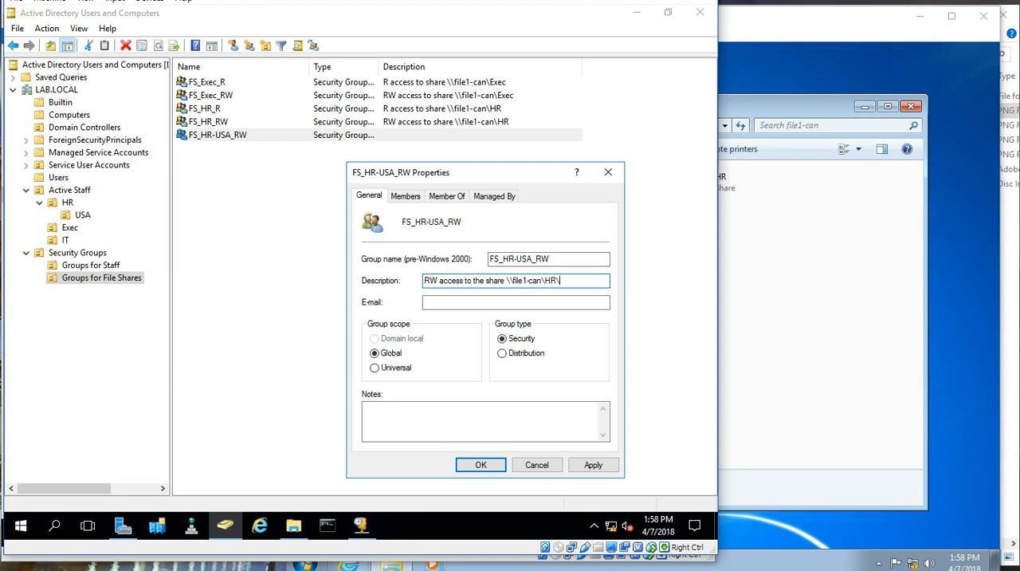
text(USA)
key(BackSpace)
text(SA)
click(481, 463)
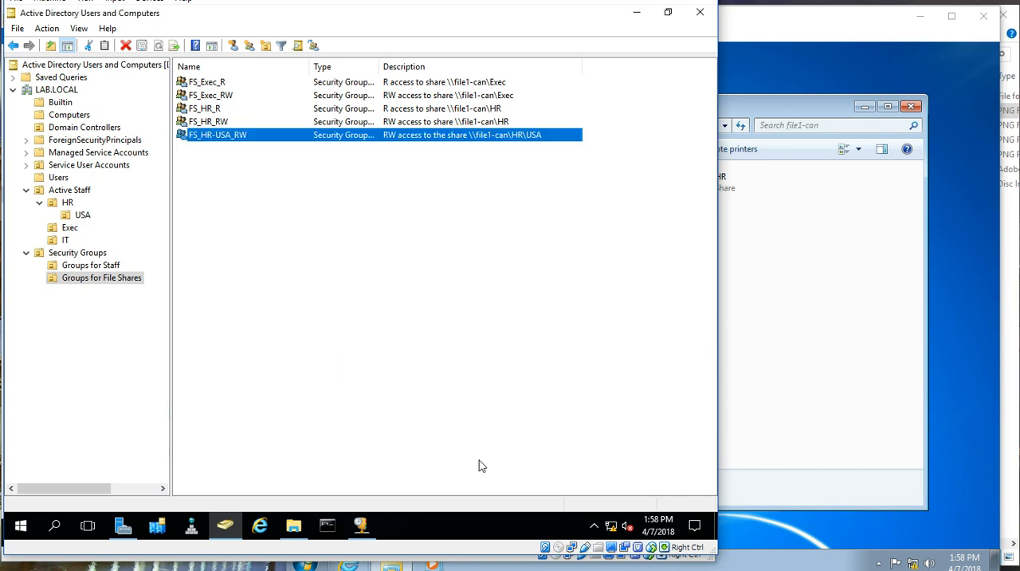
Step: Add the UsrGrp_HR-USA group as a member of FS_HR-USA_RW
double_click(247, 141)
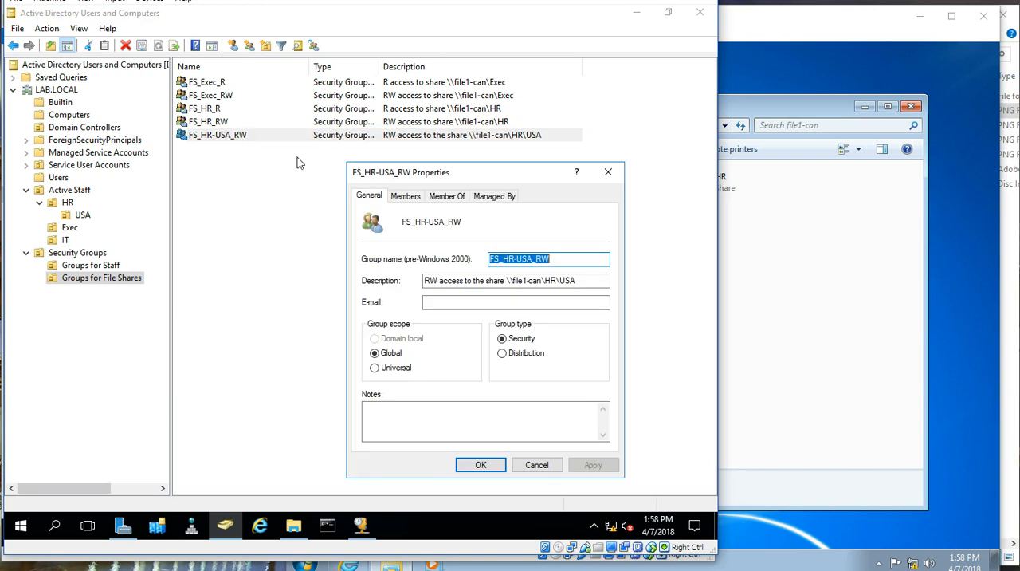
click(414, 201)
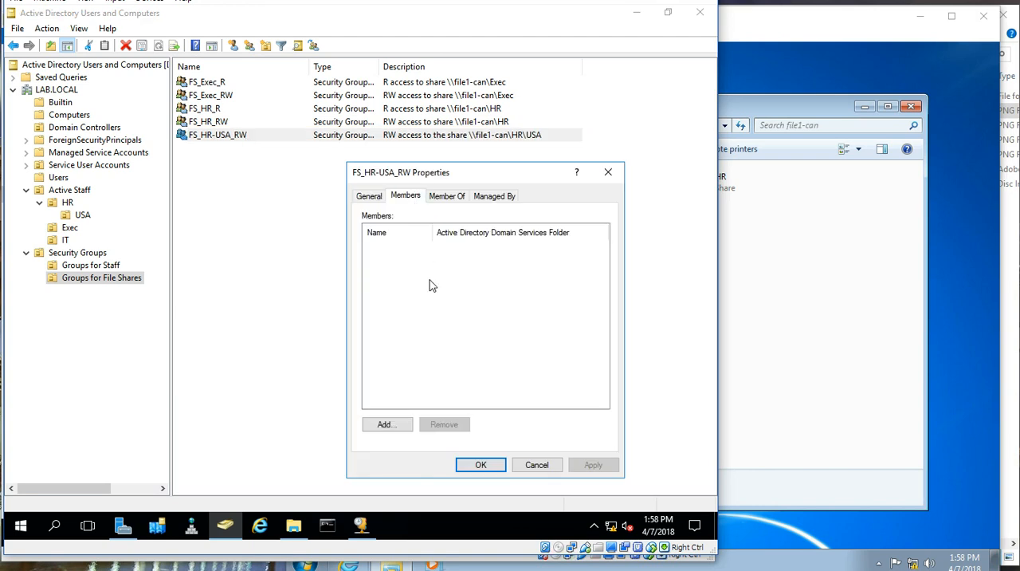
click(377, 424)
text(usrgrp)
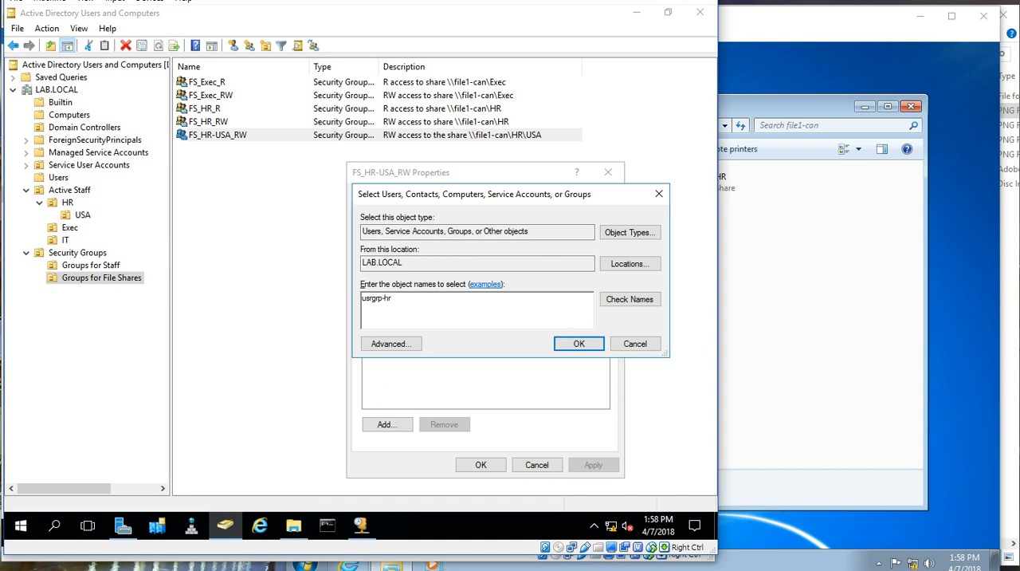
text(-hr)
key(Return)
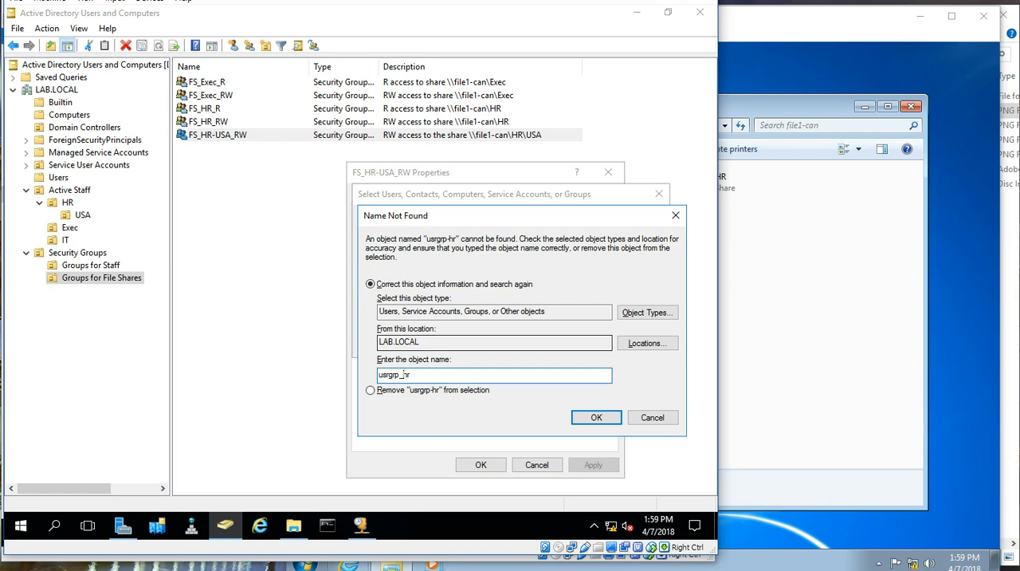
key(Return)
drag(410, 290, 432, 290)
click(402, 319)
click(619, 427)
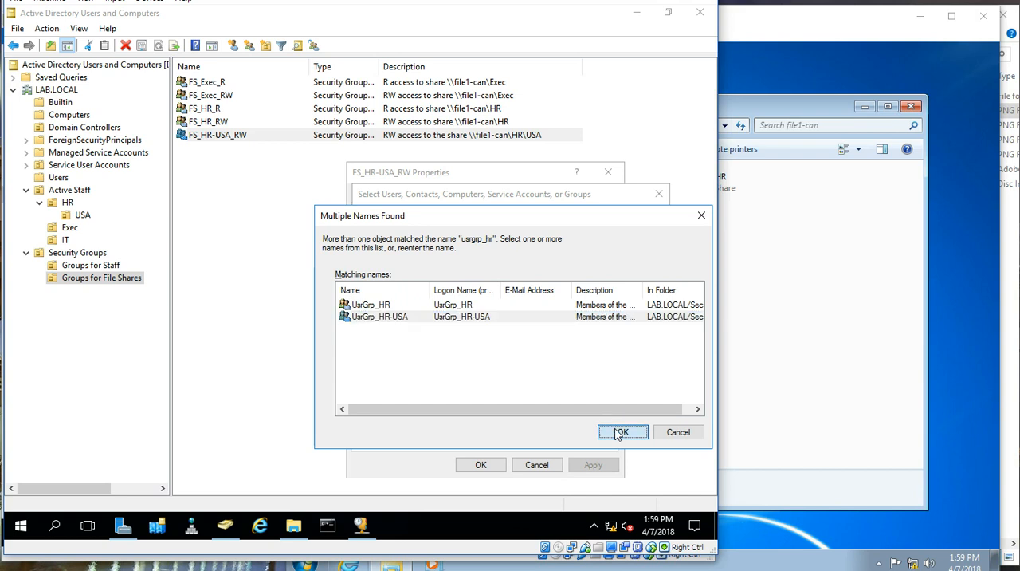
click(486, 464)
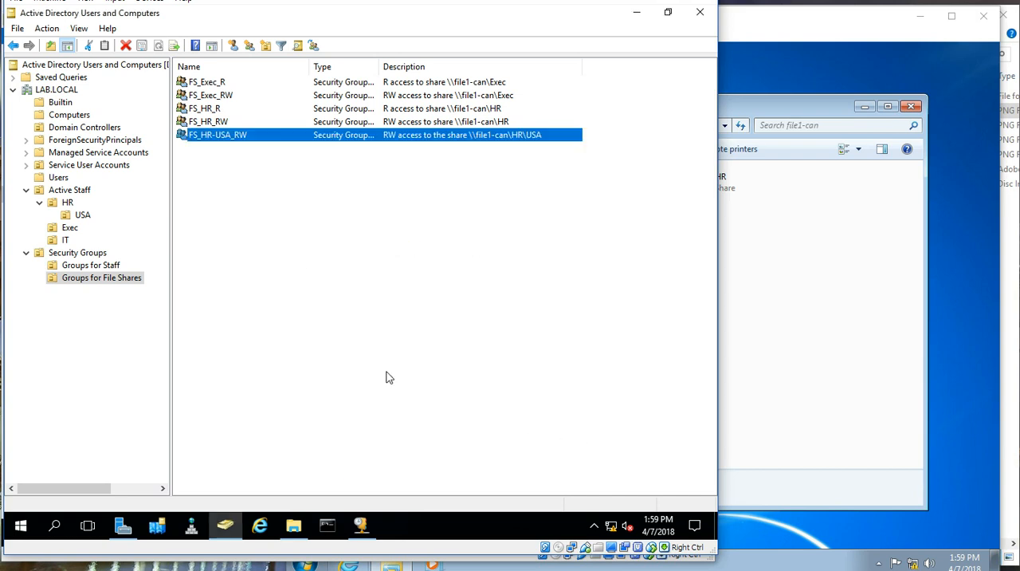
Step: Check the member list of FS_HR-USA_RW and the members of its nested UsrGrp_HR-USA group
double_click(233, 137)
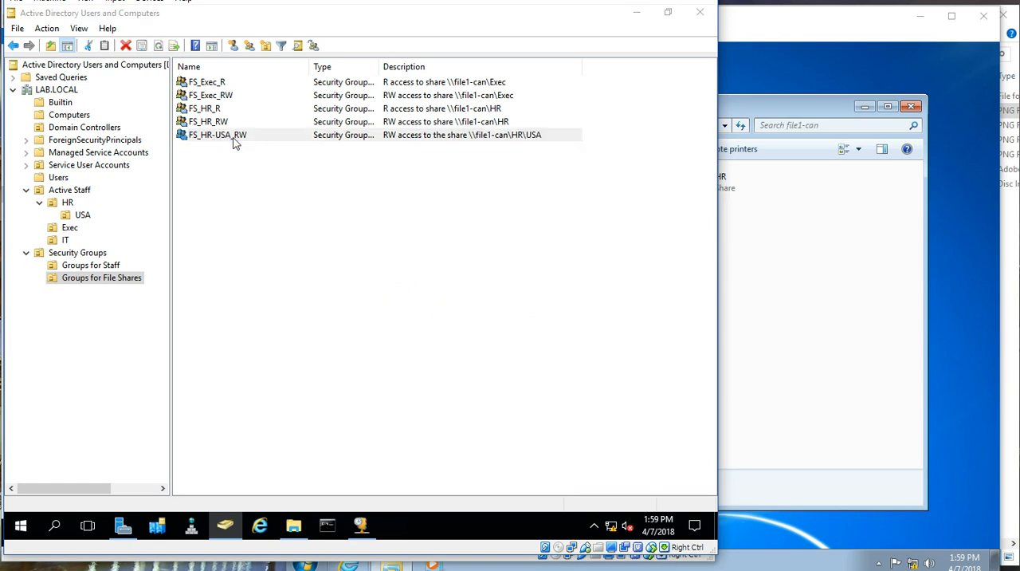
click(402, 197)
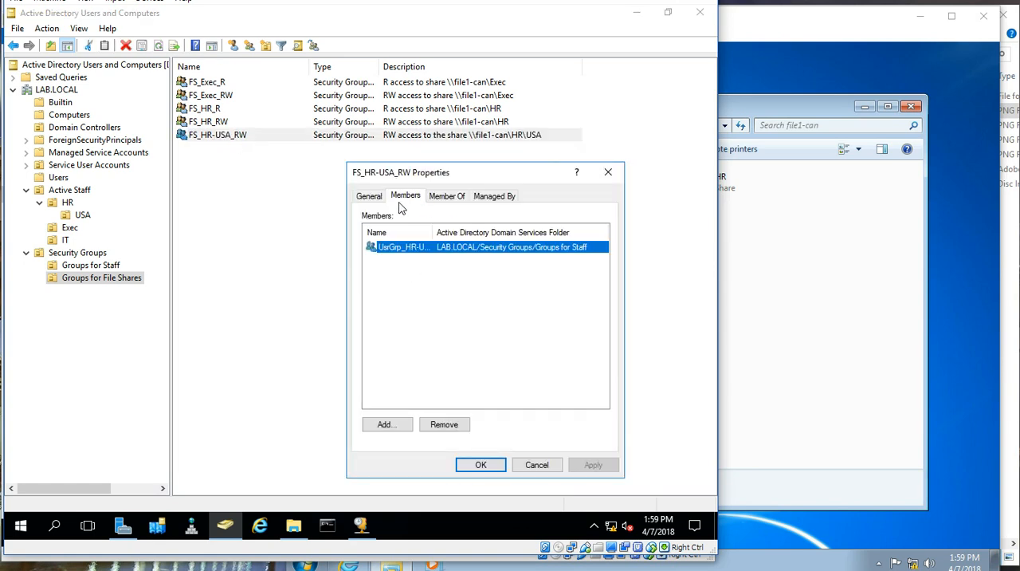
double_click(404, 247)
click(424, 213)
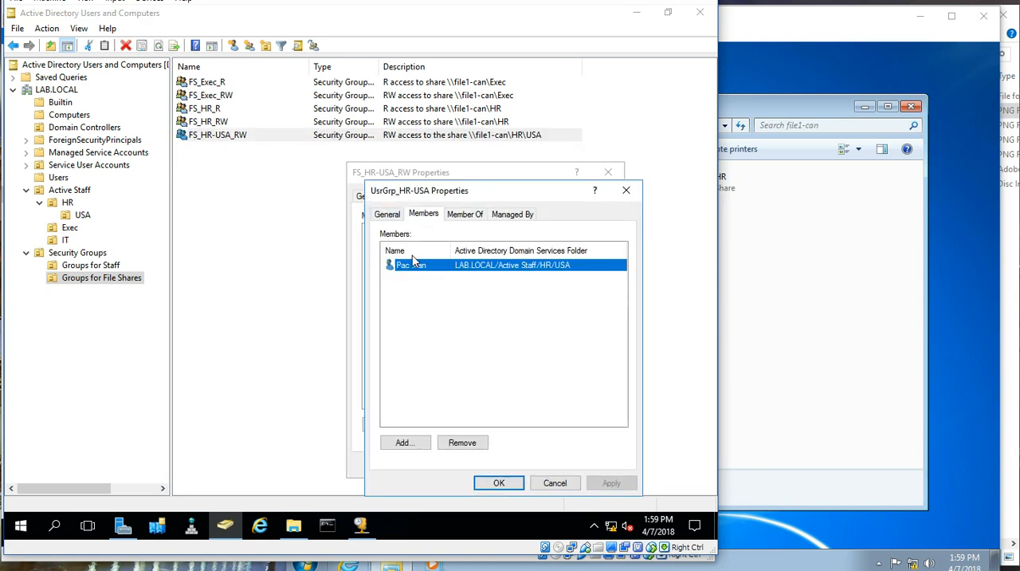
click(517, 482)
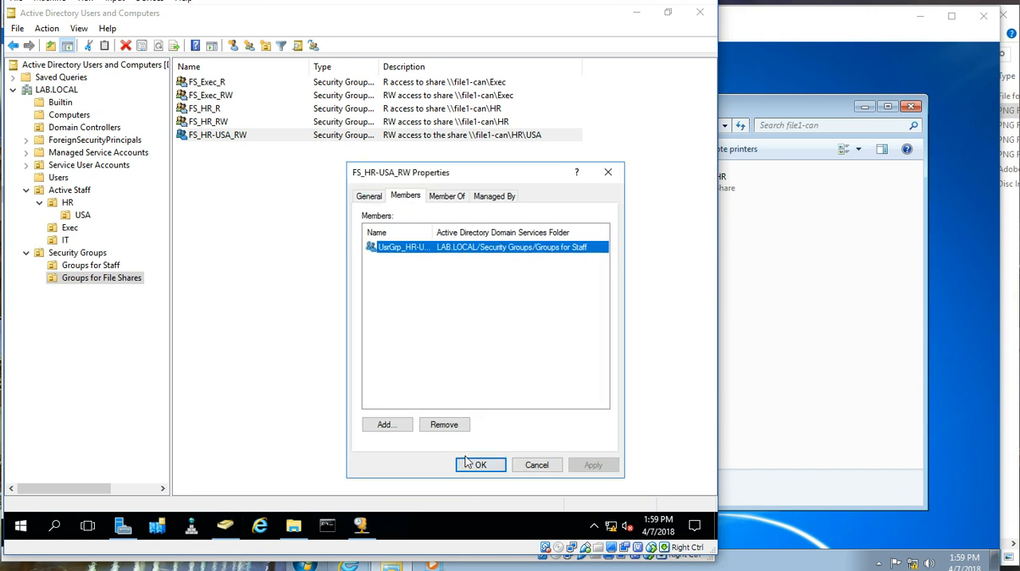
click(478, 465)
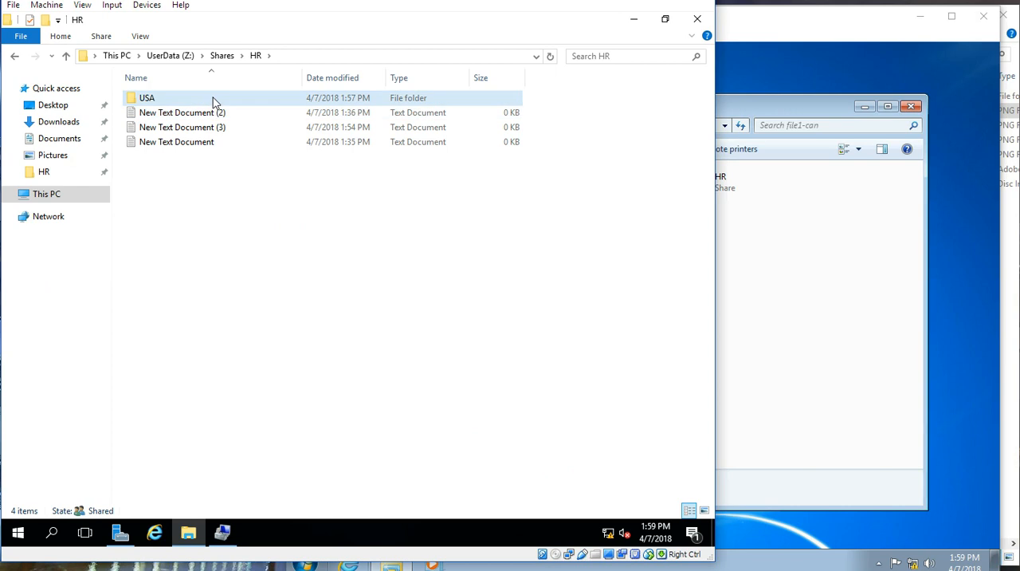
Step: On the file server, open the USA folder's security properties and examine the permissions of FS_HR_RW and FS_HR_R
right_click(214, 97)
click(277, 363)
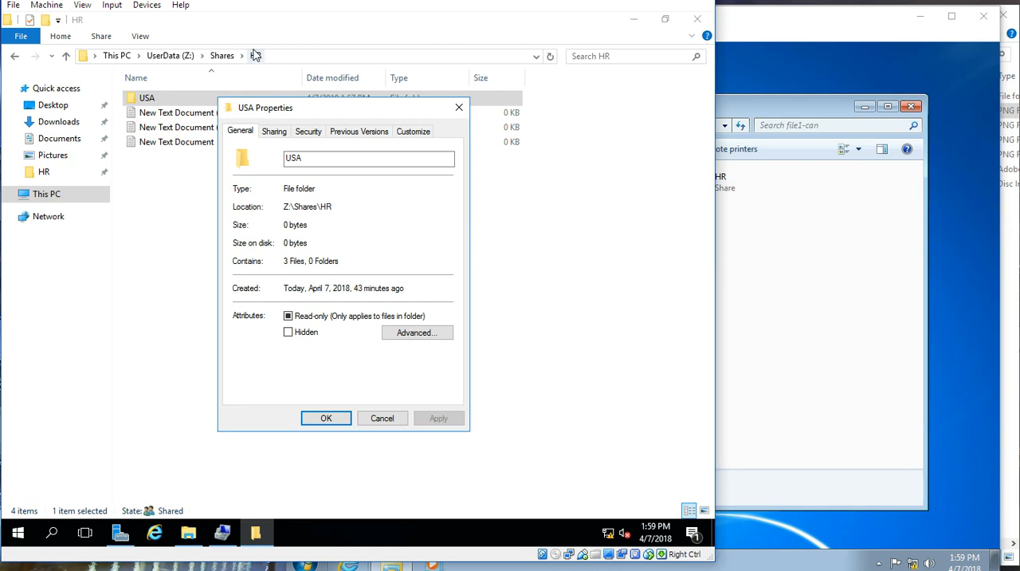
click(303, 133)
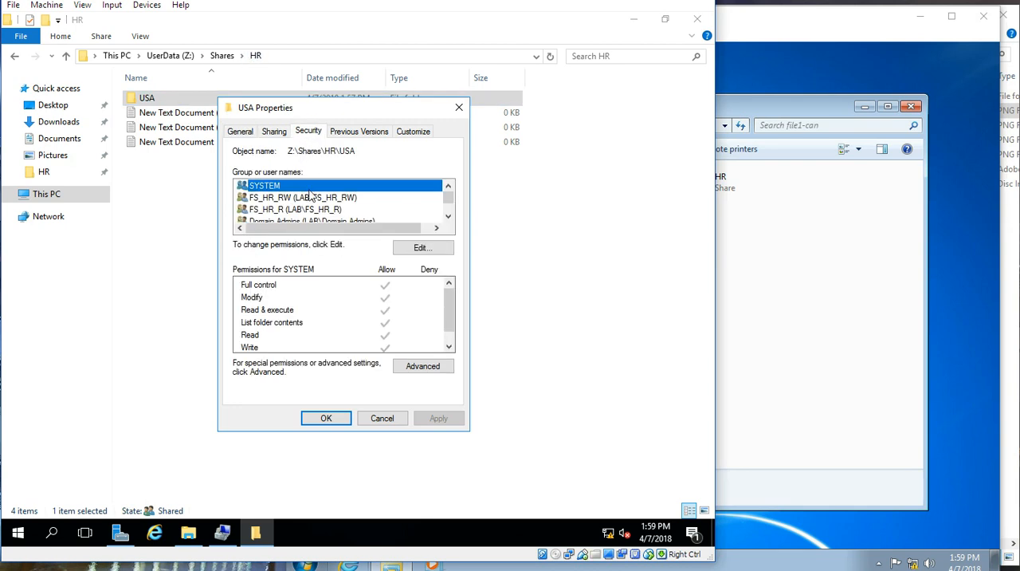
click(308, 201)
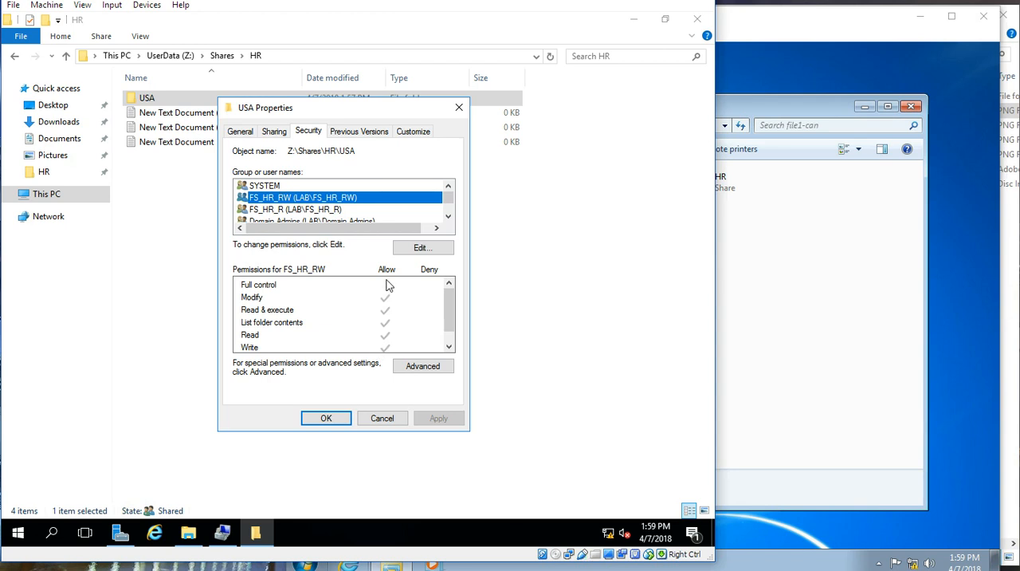
click(334, 214)
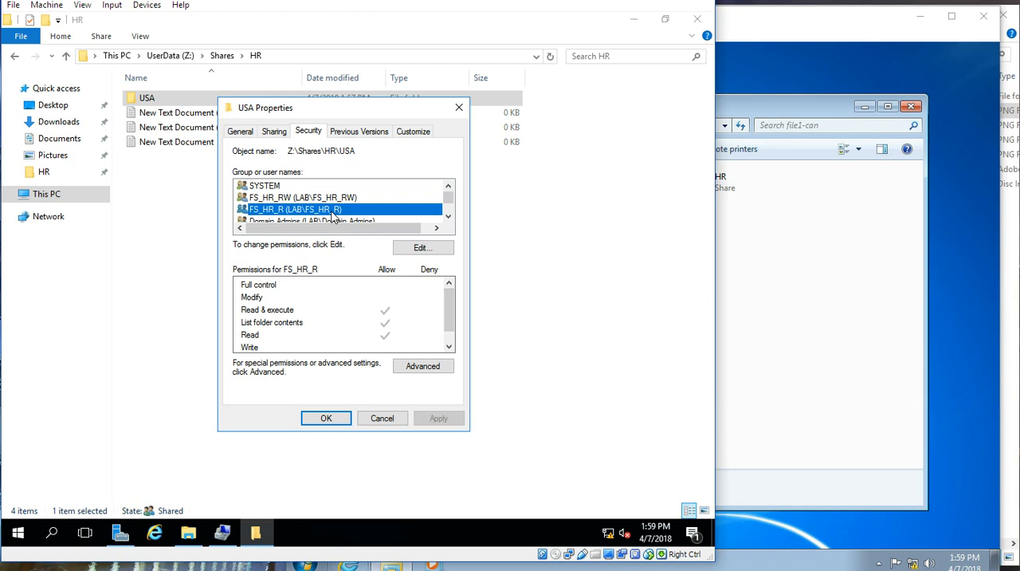
scroll(334, 215, down, 1)
scroll(334, 215, up, 1)
Step: Add the FS_HR-USA_RW group to the USA folder's permissions and allow it Modify access
click(407, 251)
click(395, 318)
text(FS_)
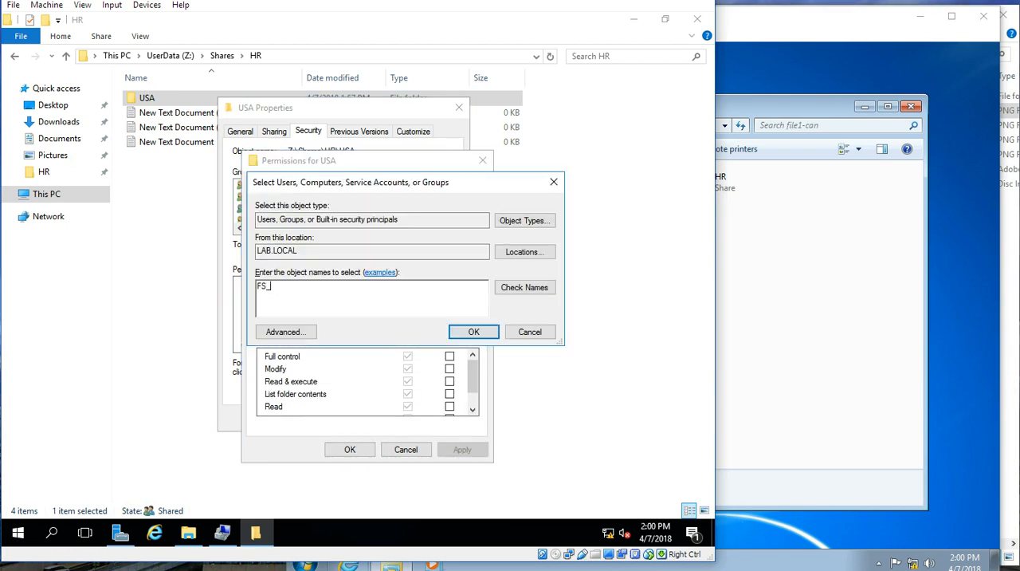
text(HR-USA_R)
key(BackSpace)
key(BackSpace)
key(Return)
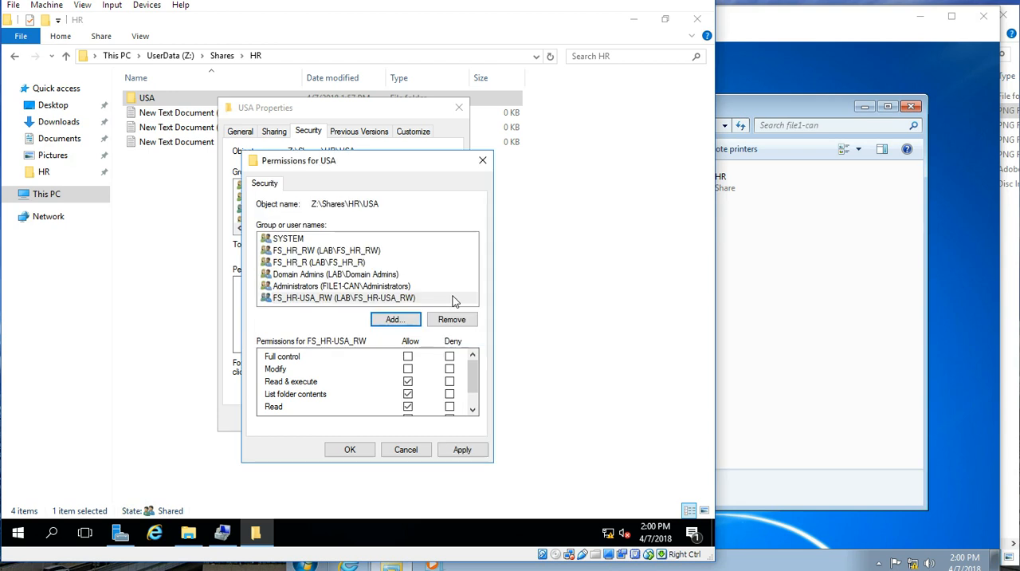
click(408, 369)
click(365, 451)
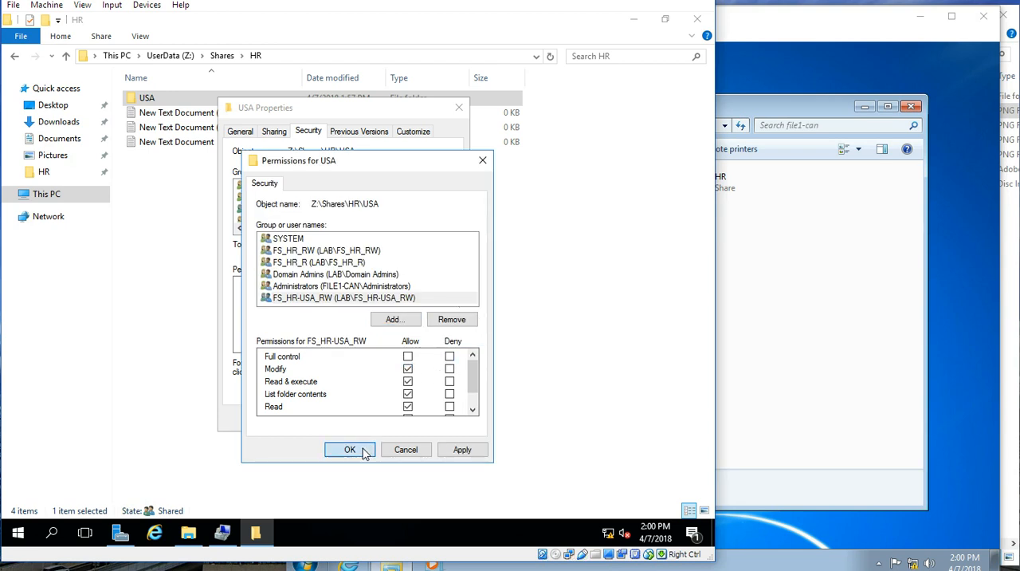
Step: Confirm the USA folder's permission changes and close its properties
click(335, 422)
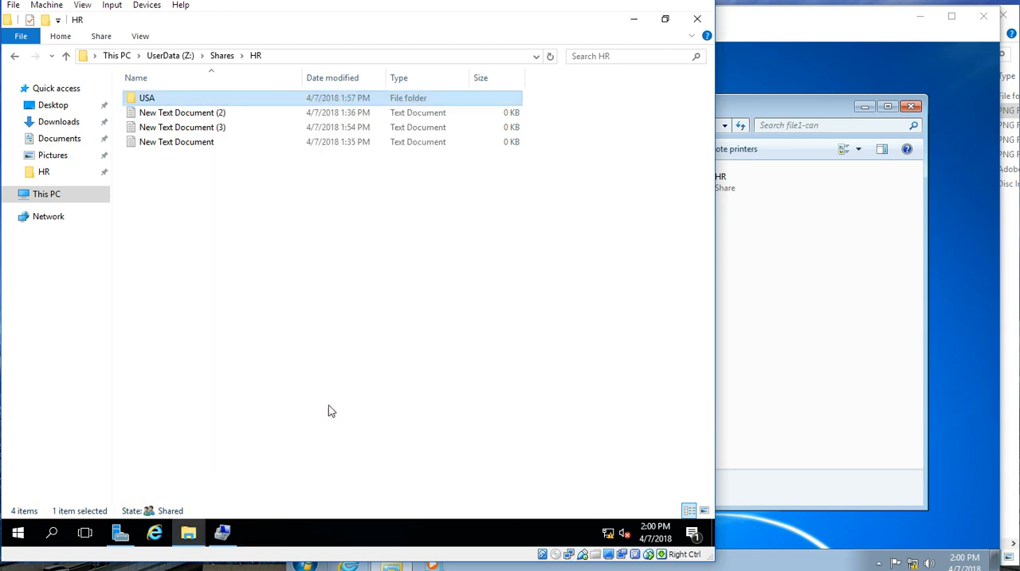
click(309, 247)
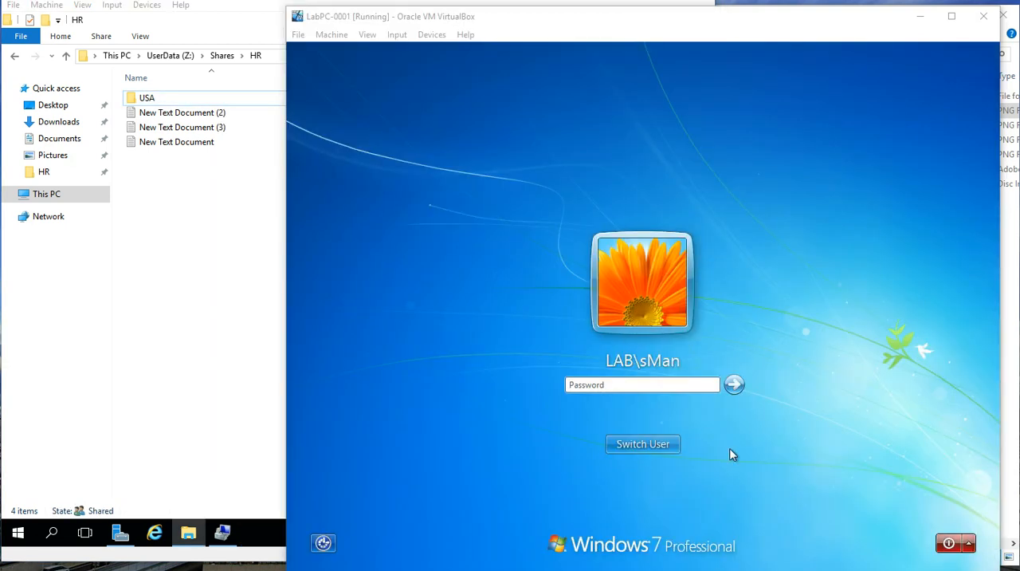
Step: Switch to the LabPC-0001 client and sign in as a different LAB domain user, entering the username and account password
click(664, 444)
click(711, 355)
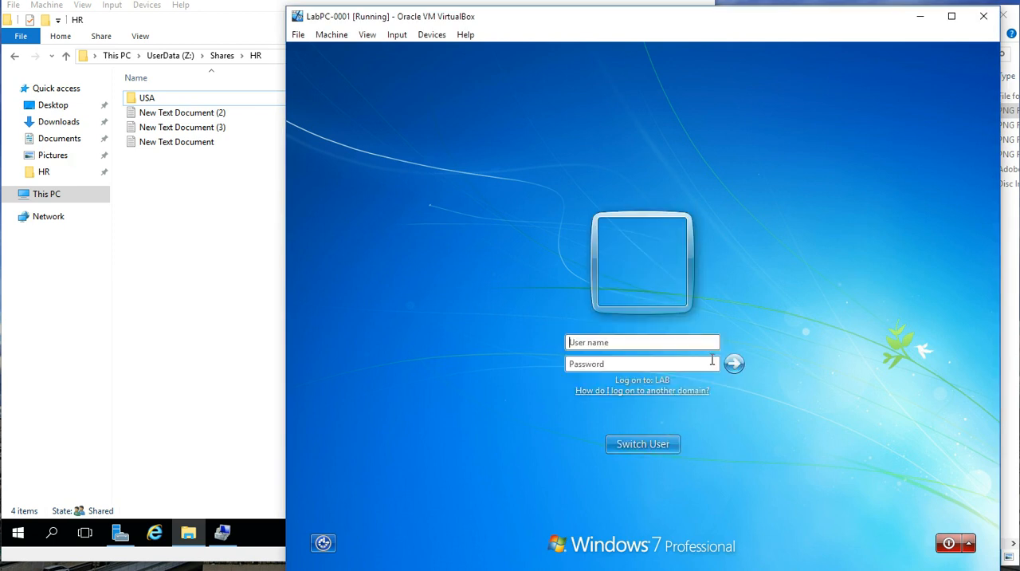
text(pma)
text(••)
text(••••••)
key(Return)
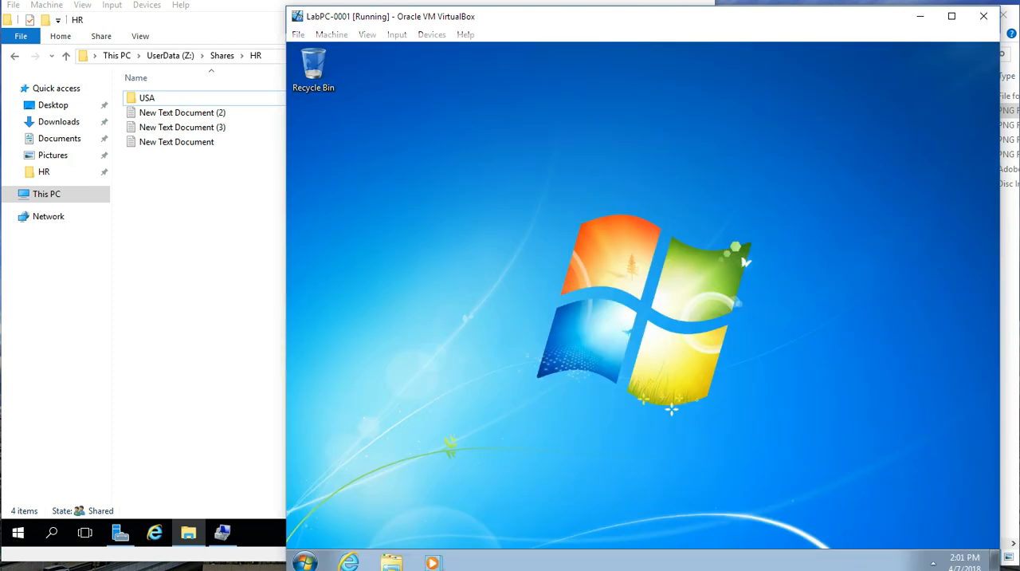
Step: Open a file browser window on the client and go to the file server at \\file1-can
click(306, 562)
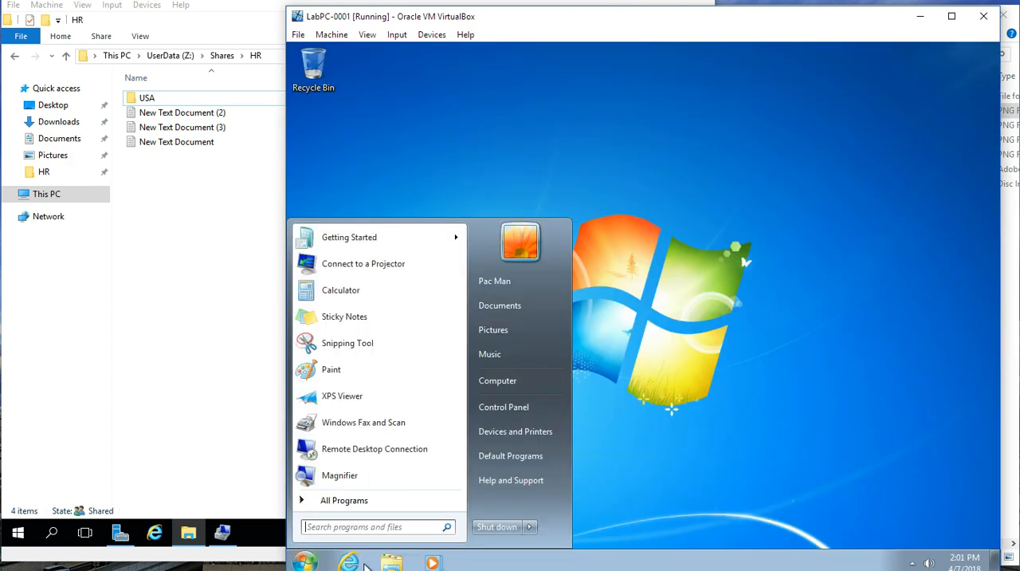
click(391, 562)
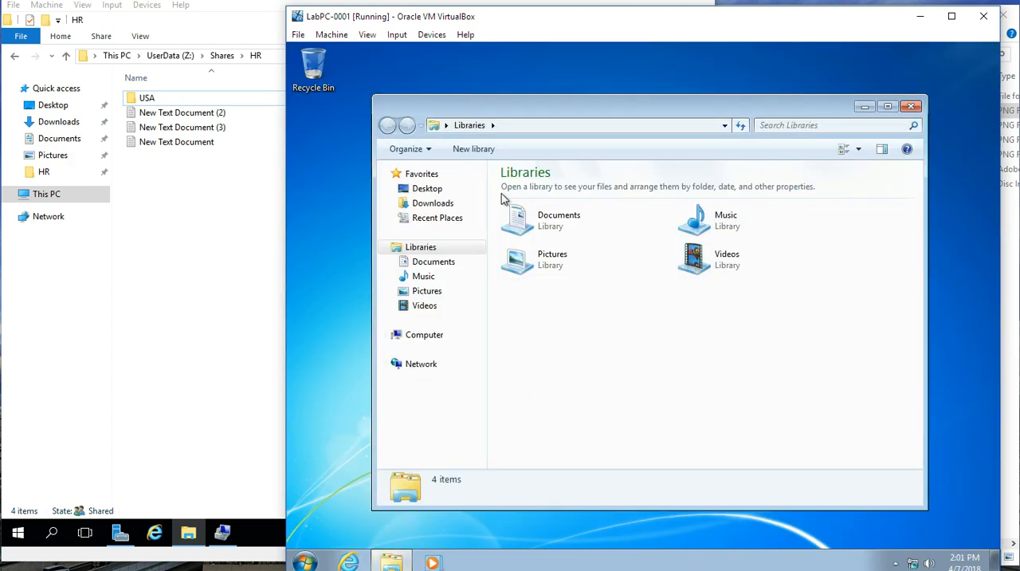
click(531, 128)
text(\file1-can)
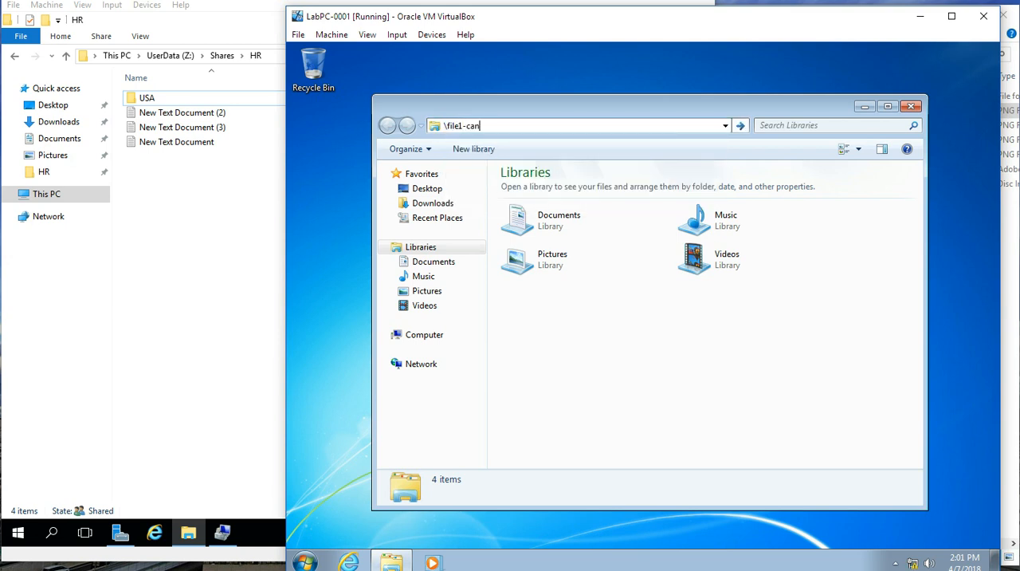
text(\)
key(Return)
key(Return)
key(Home)
text(\)
key(Return)
Step: Test the signed-in user's access to the Exec and HR shares
double_click(543, 193)
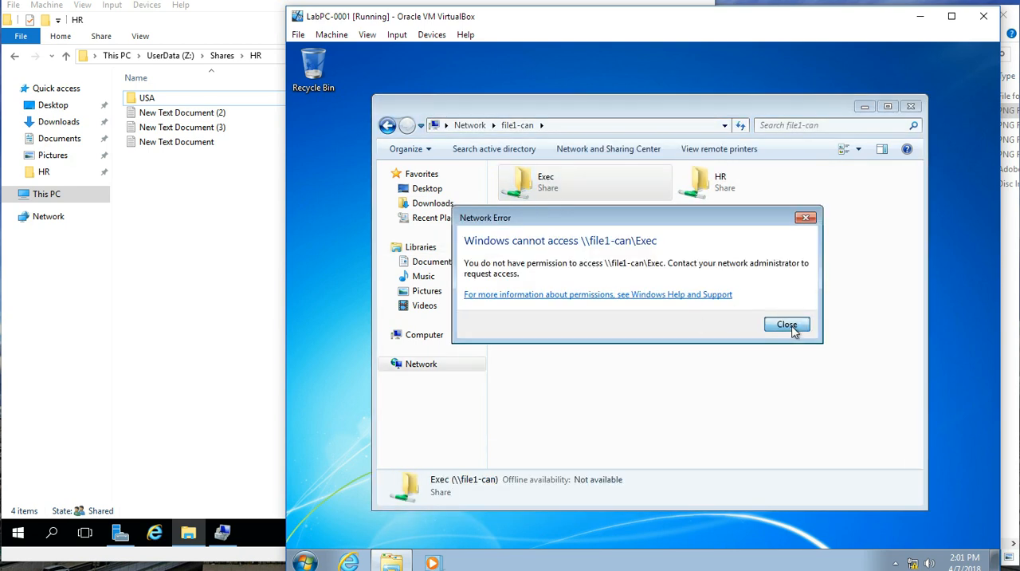
click(792, 327)
double_click(727, 196)
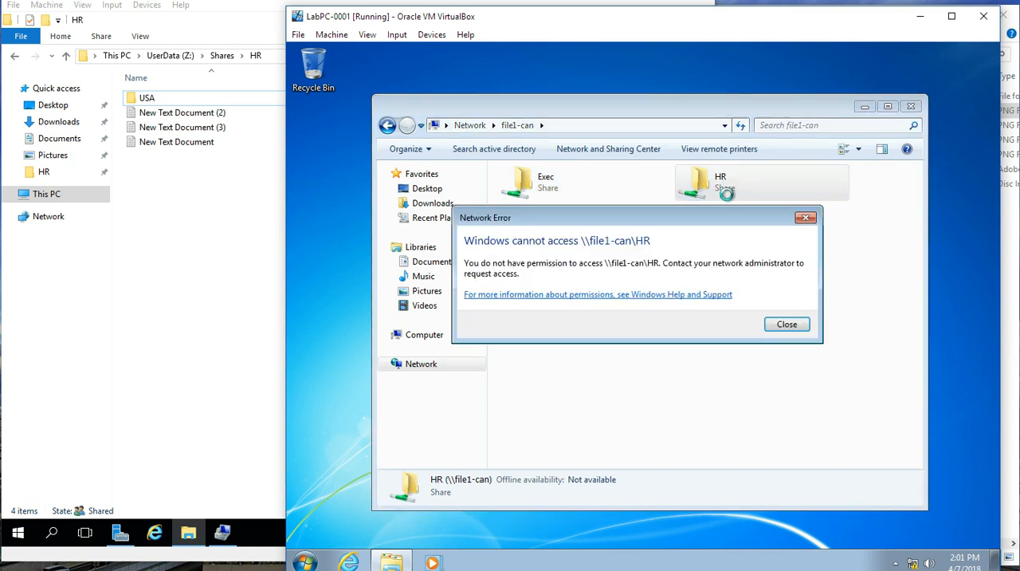
click(780, 325)
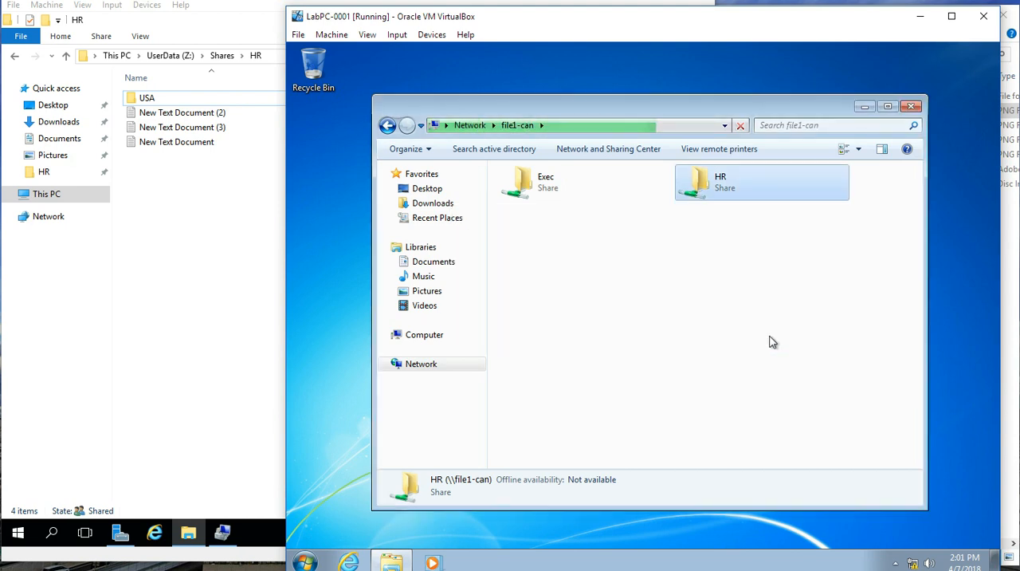
Step: On the file server, go up to the Shares folder and open the HR folder's security properties
click(241, 15)
click(186, 103)
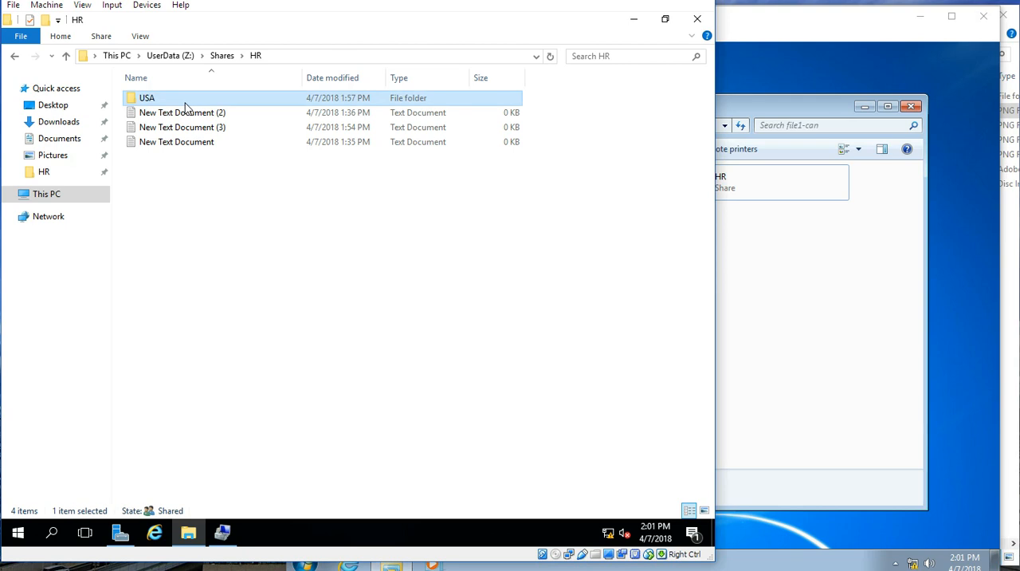
click(223, 55)
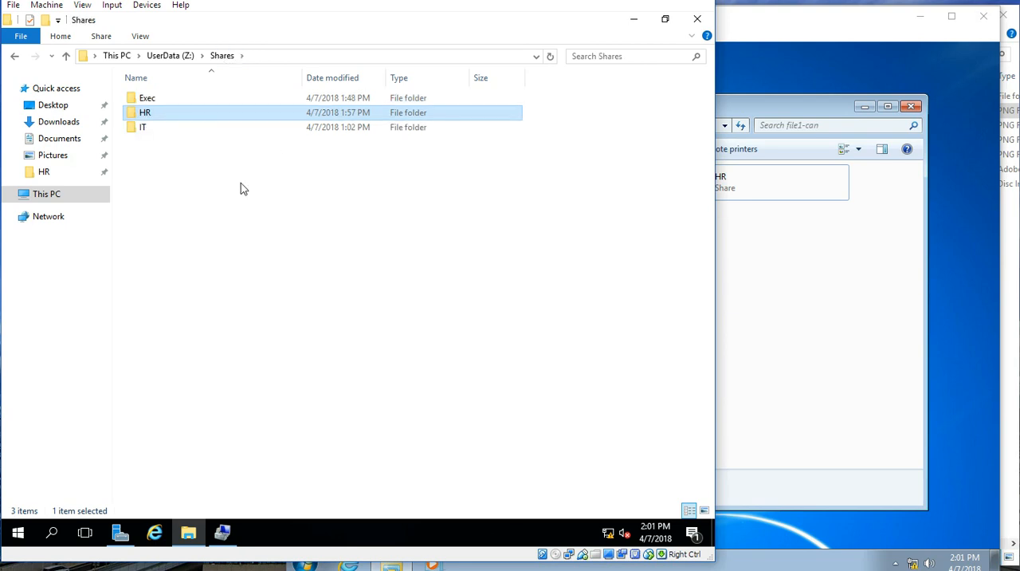
right_click(179, 119)
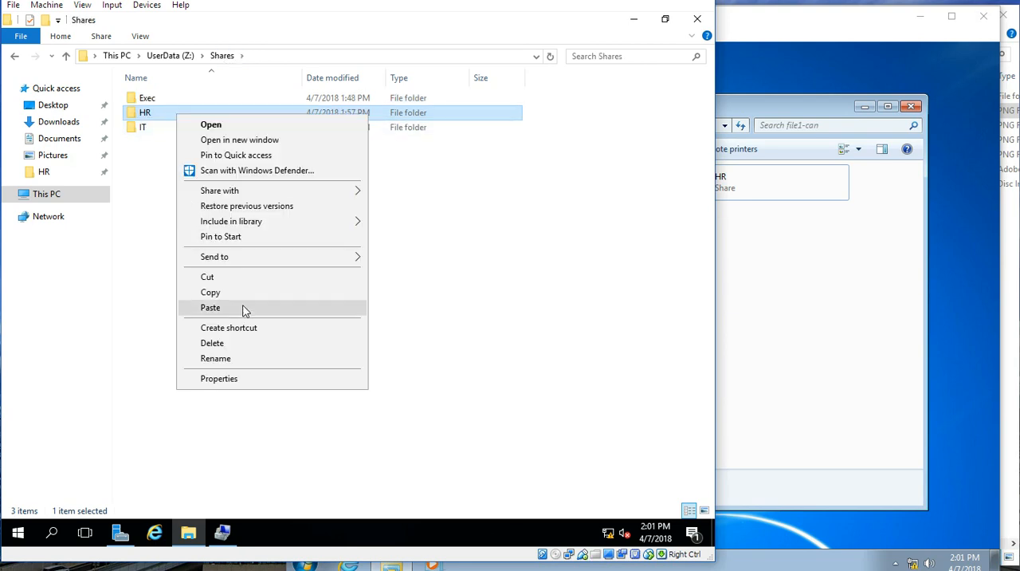
click(244, 378)
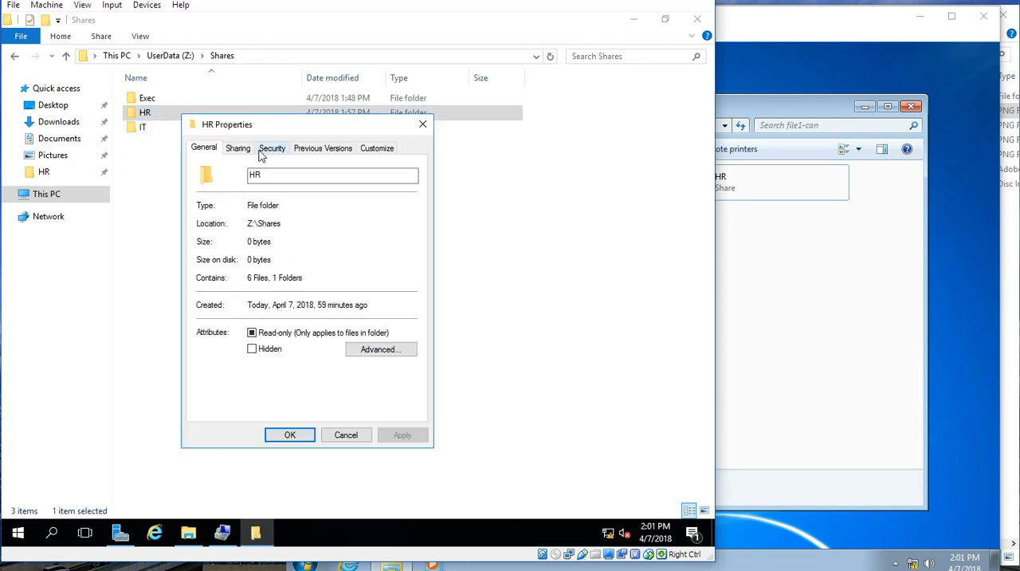
click(261, 152)
click(369, 268)
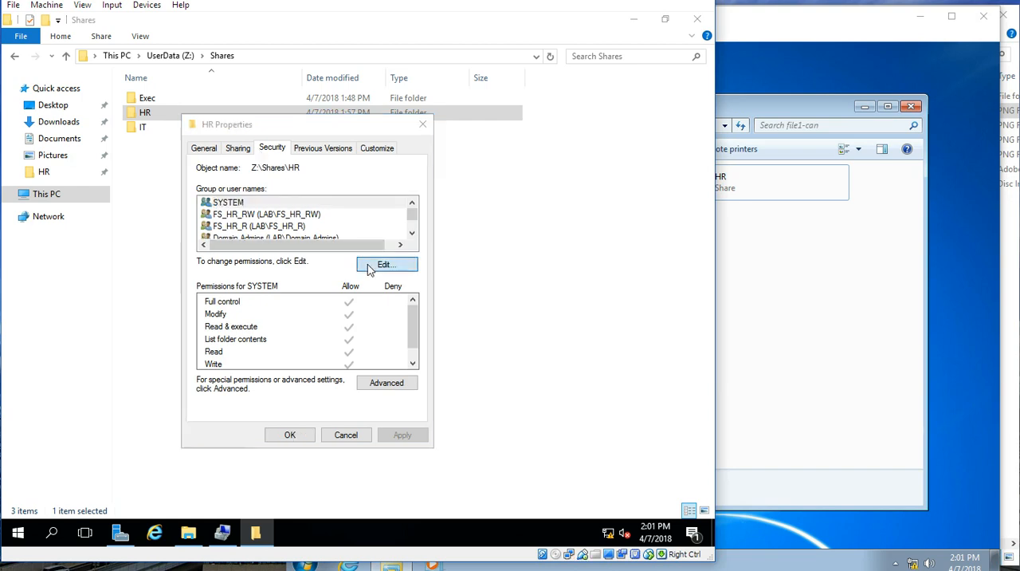
click(358, 334)
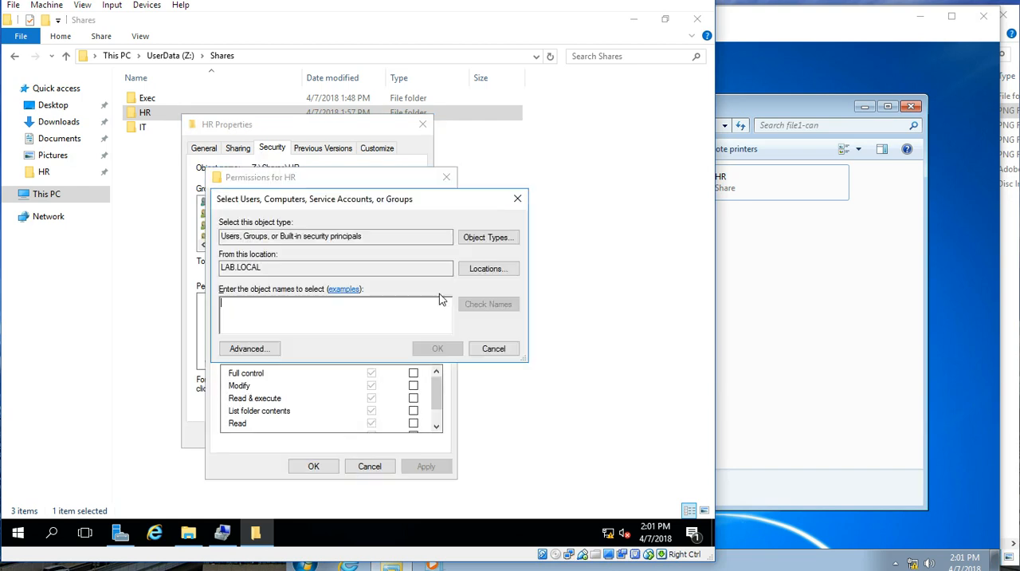
click(493, 348)
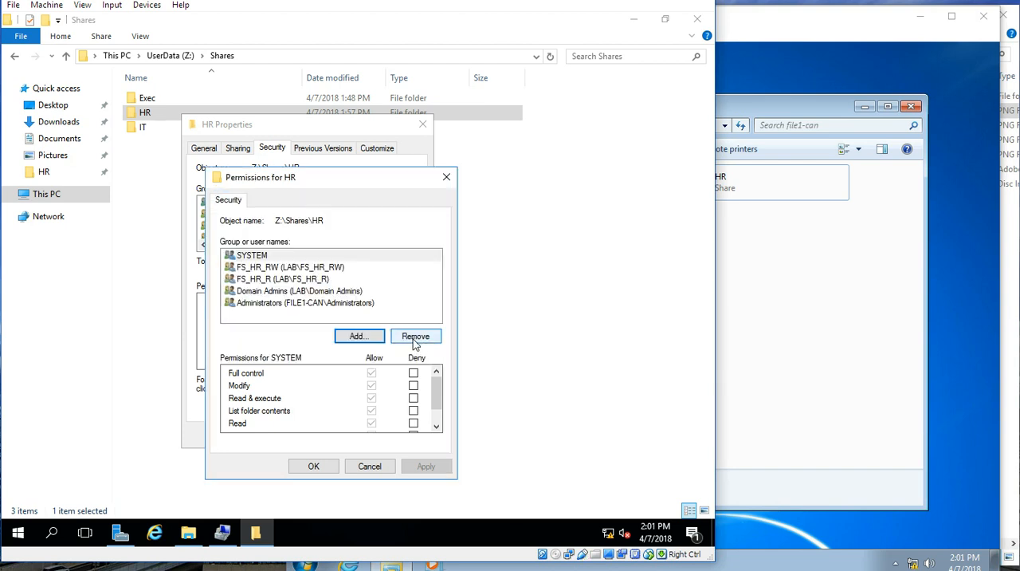
click(386, 468)
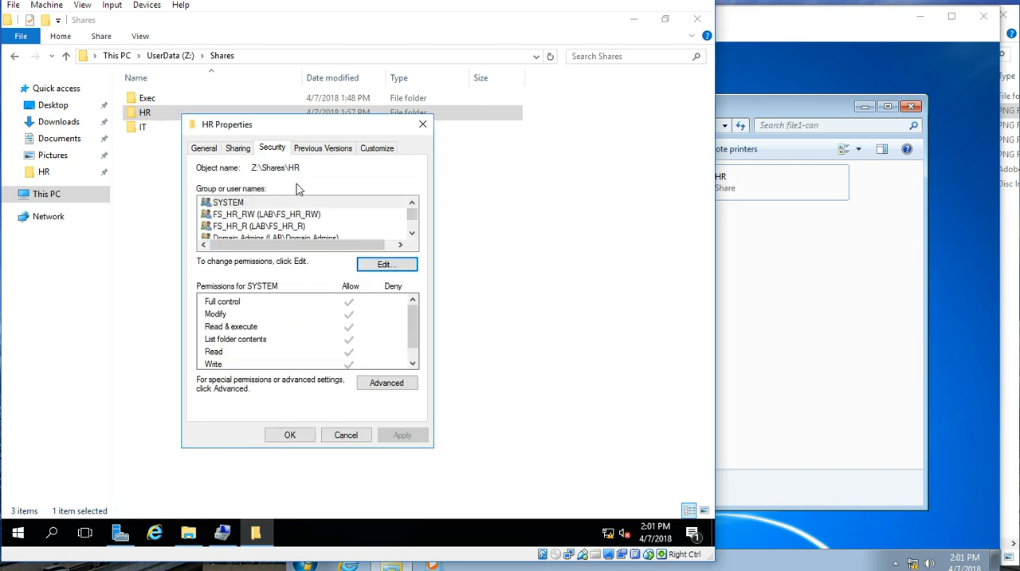
Step: Start a new permission entry in the HR folder's advanced security settings with FS_HR-USA_RW as the principal
click(389, 388)
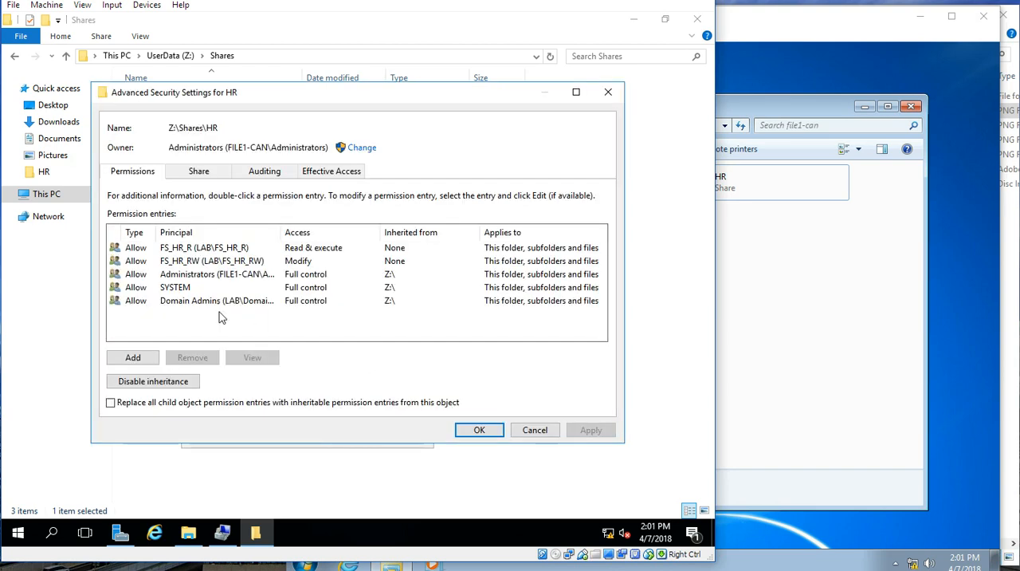
click(135, 358)
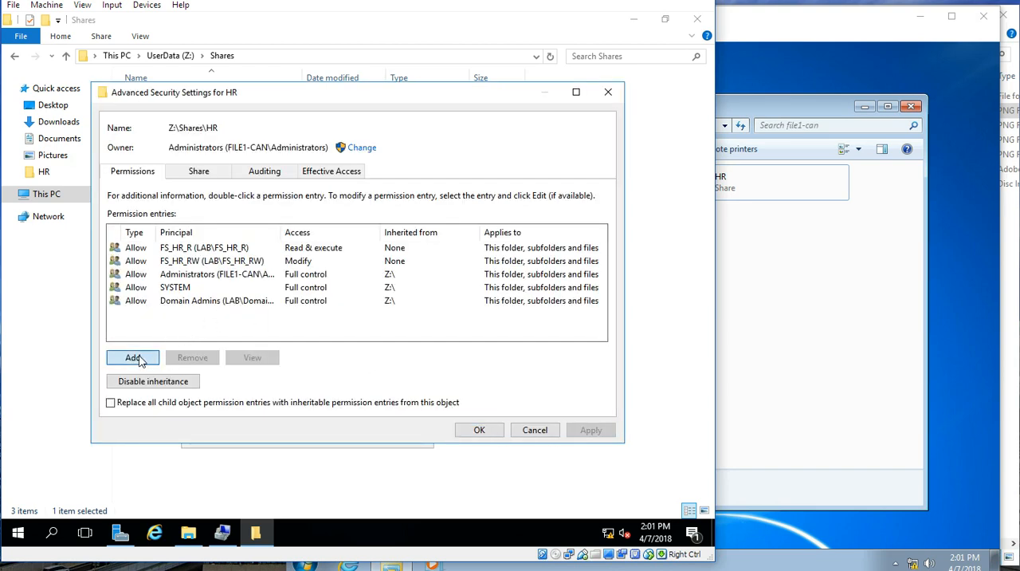
click(138, 358)
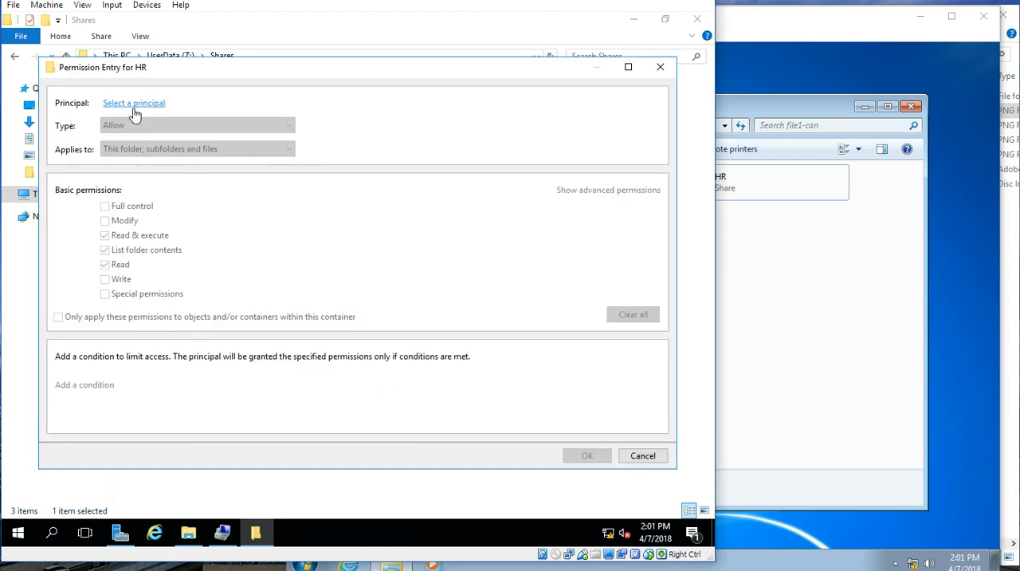
click(133, 104)
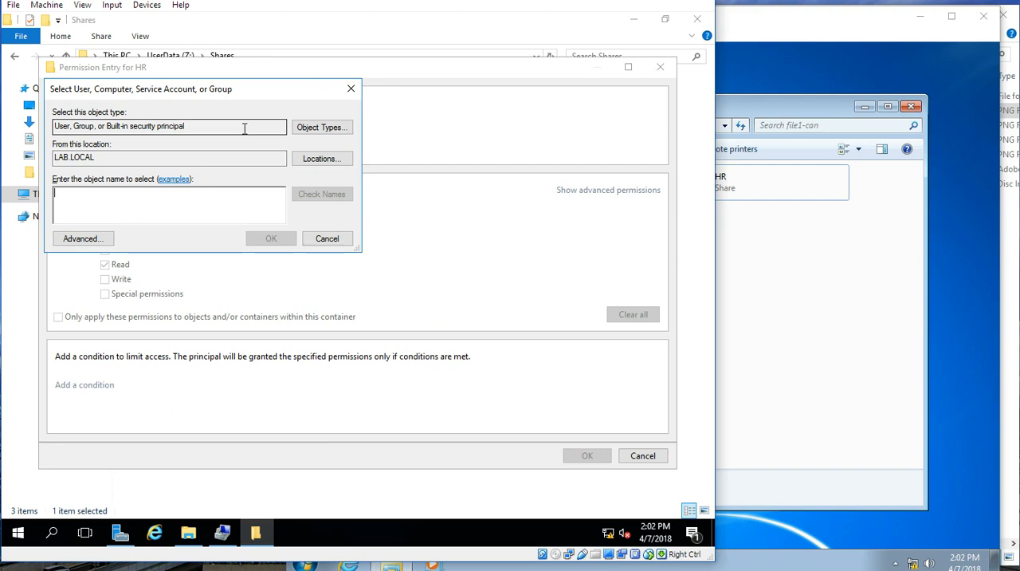
text(FS_HR-)
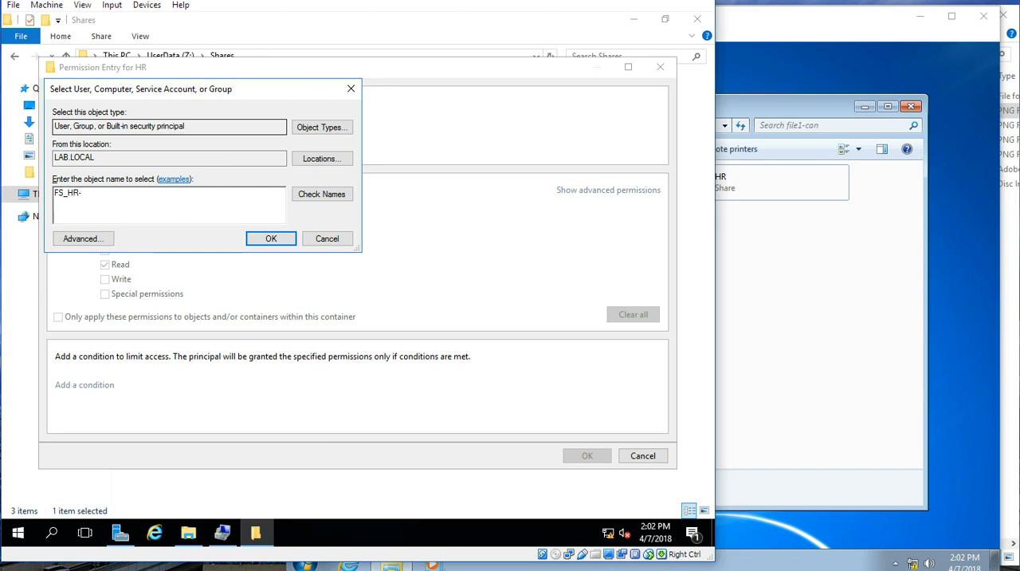
text(USA_RW)
key(Return)
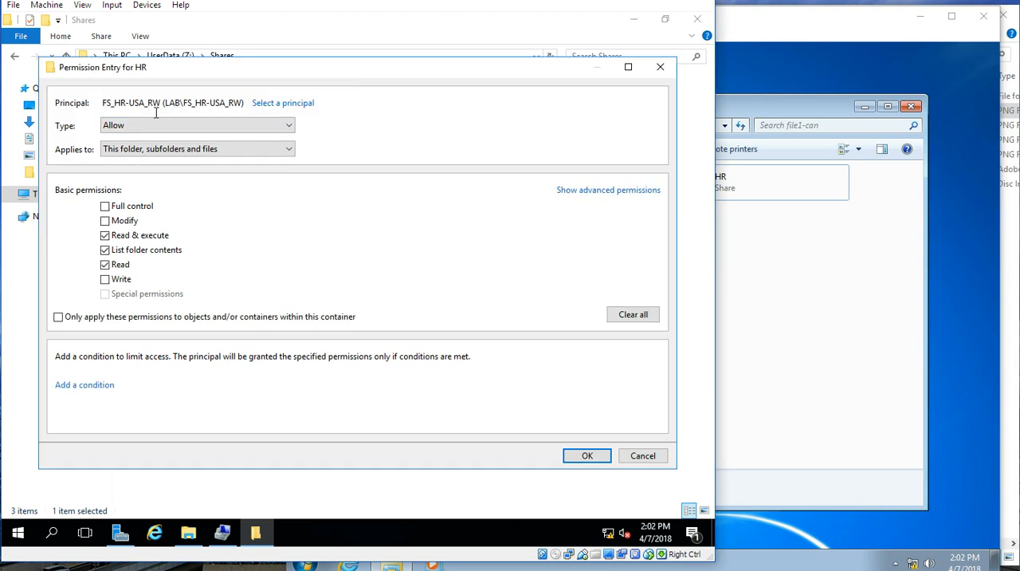
Step: Limit the FS_HR-USA_RW permission entry to This folder only and save the HR folder's security settings
drag(163, 102, 99, 103)
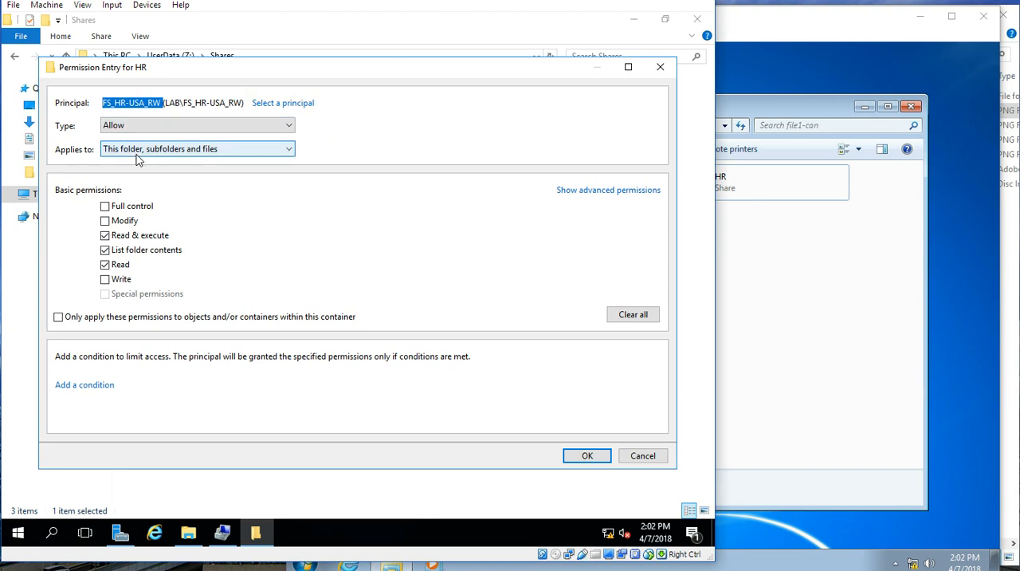
drag(141, 69, 152, 71)
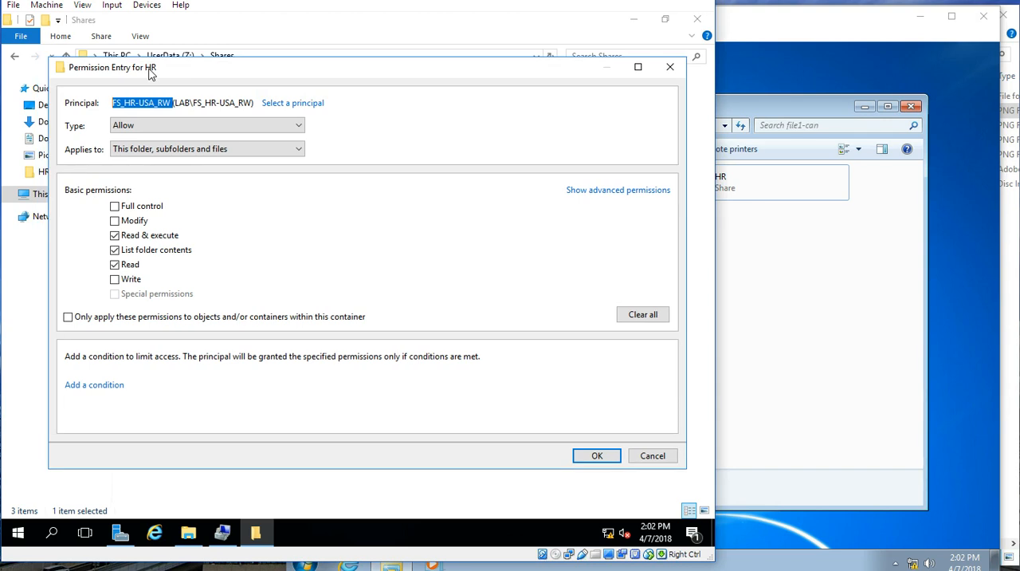
click(160, 150)
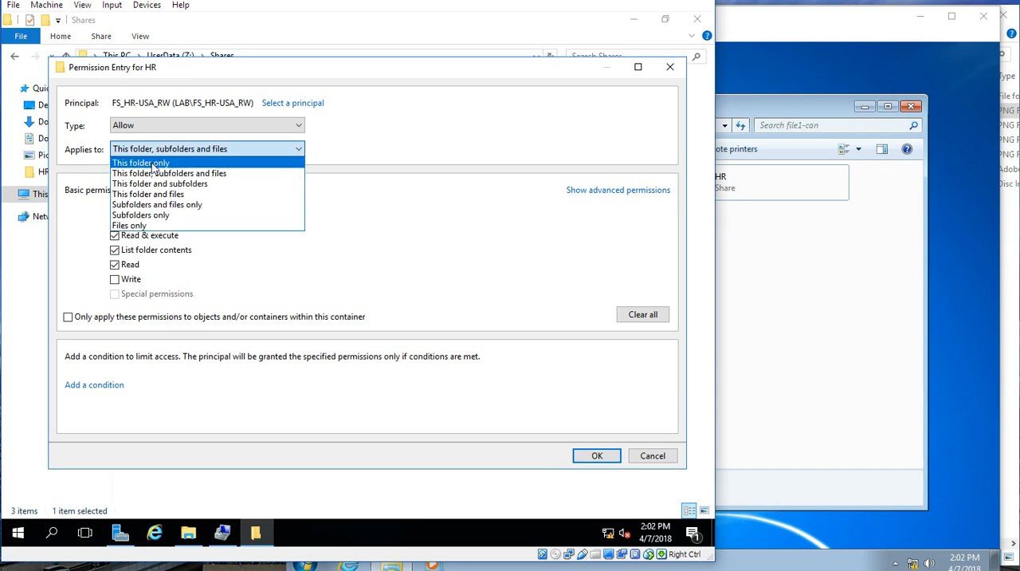
click(154, 164)
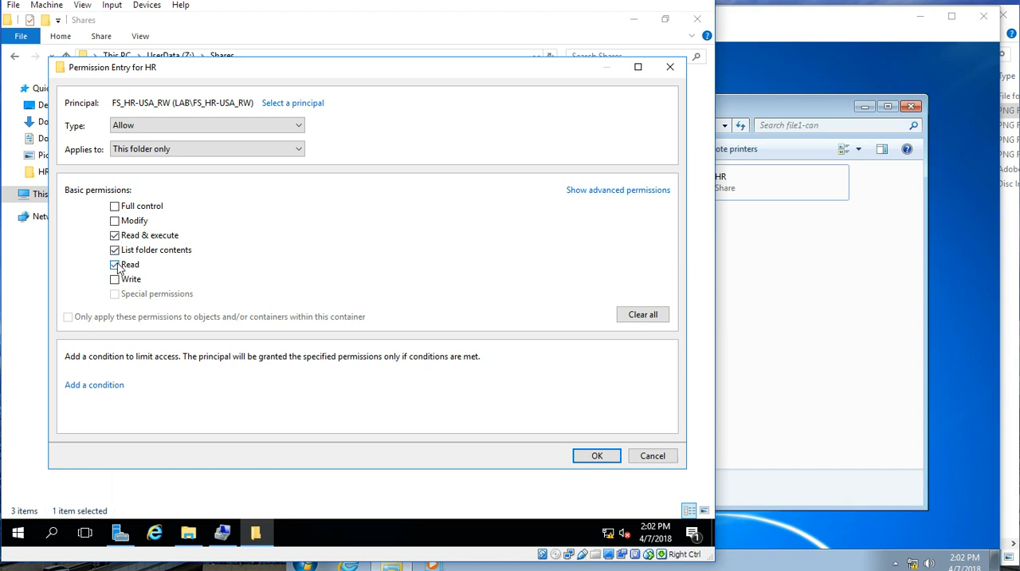
click(591, 460)
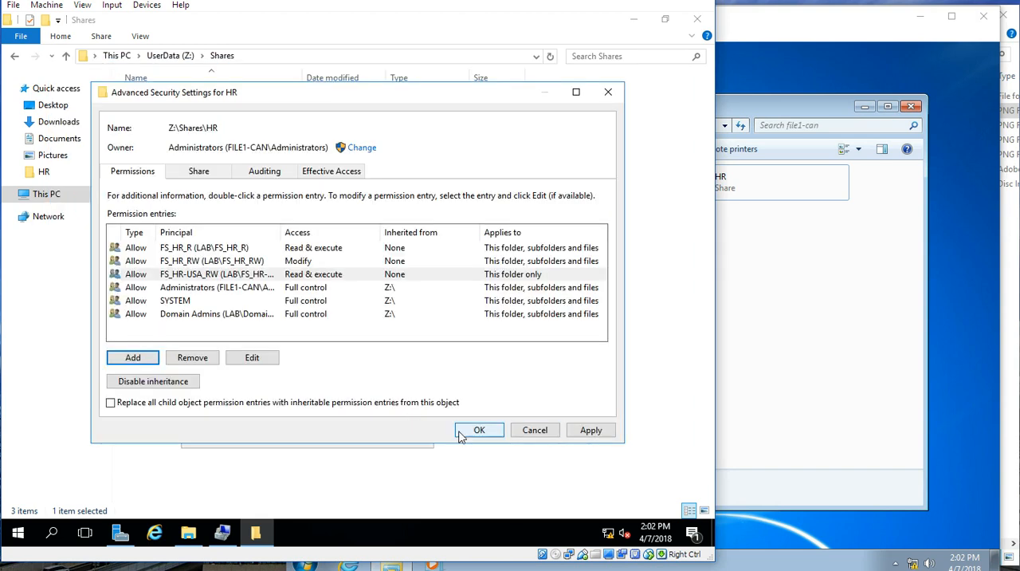
click(214, 275)
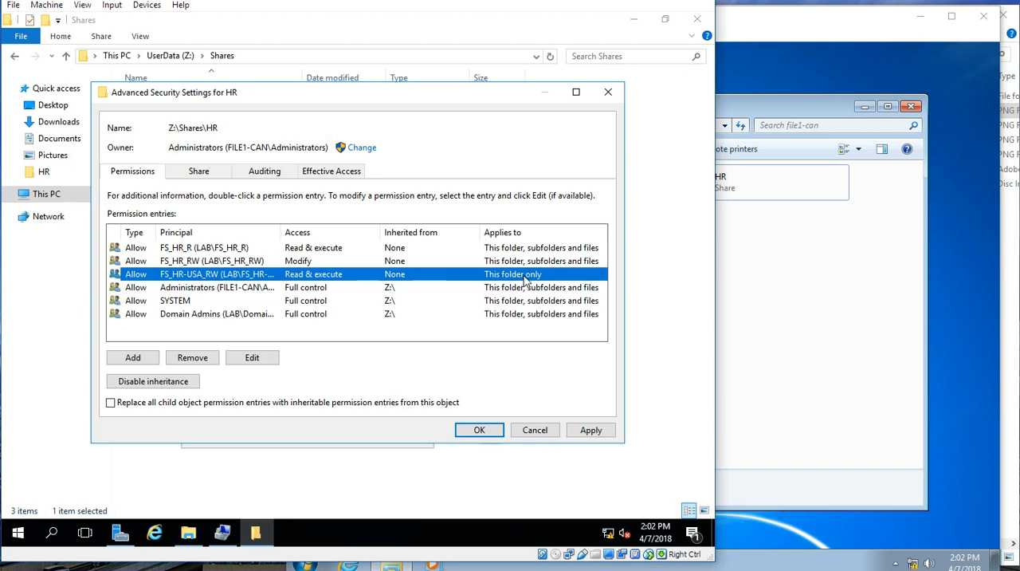
click(482, 430)
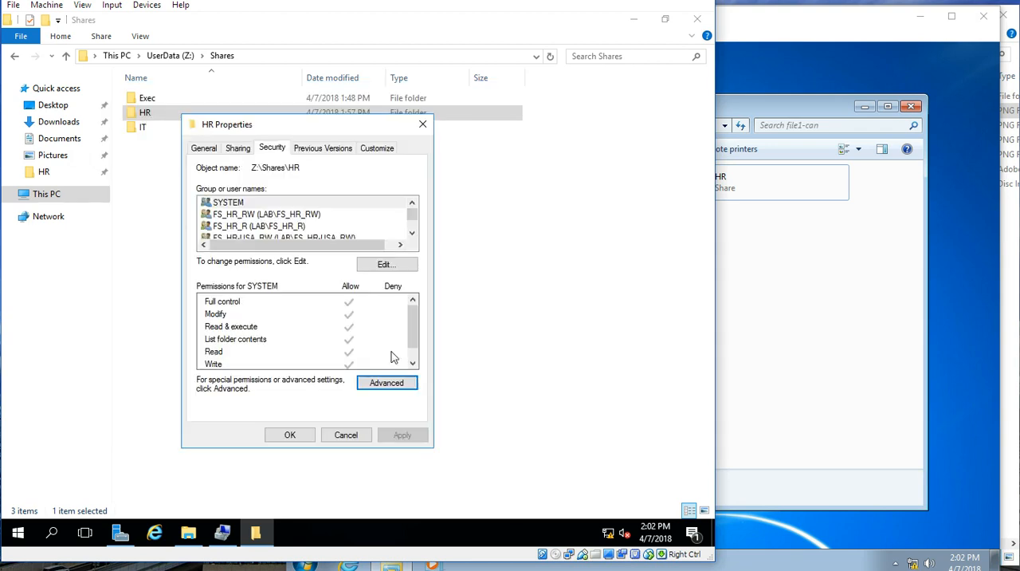
click(290, 437)
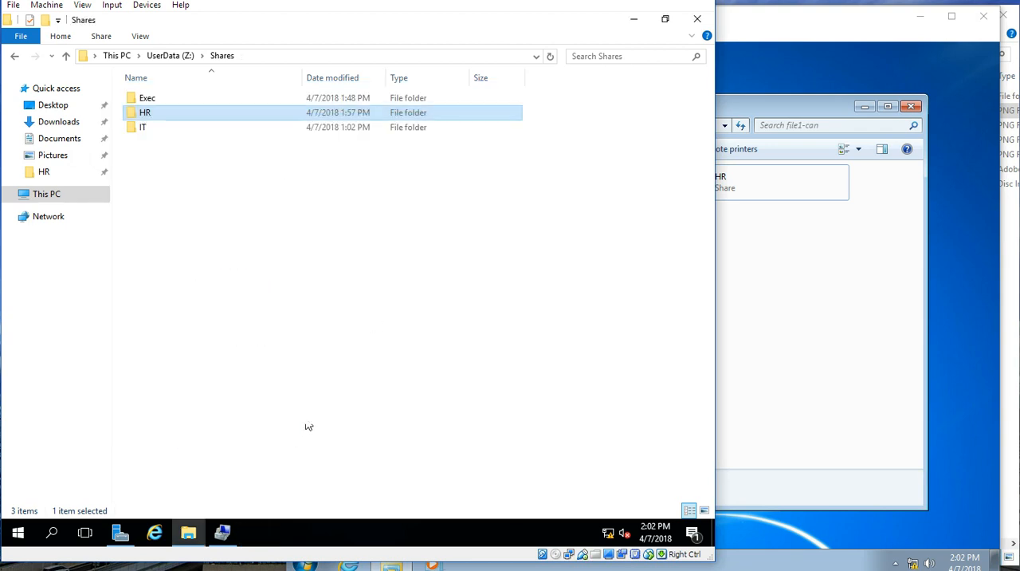
Step: Return to the LabPC-0001 client and open the HR share to test the user's access again
click(793, 118)
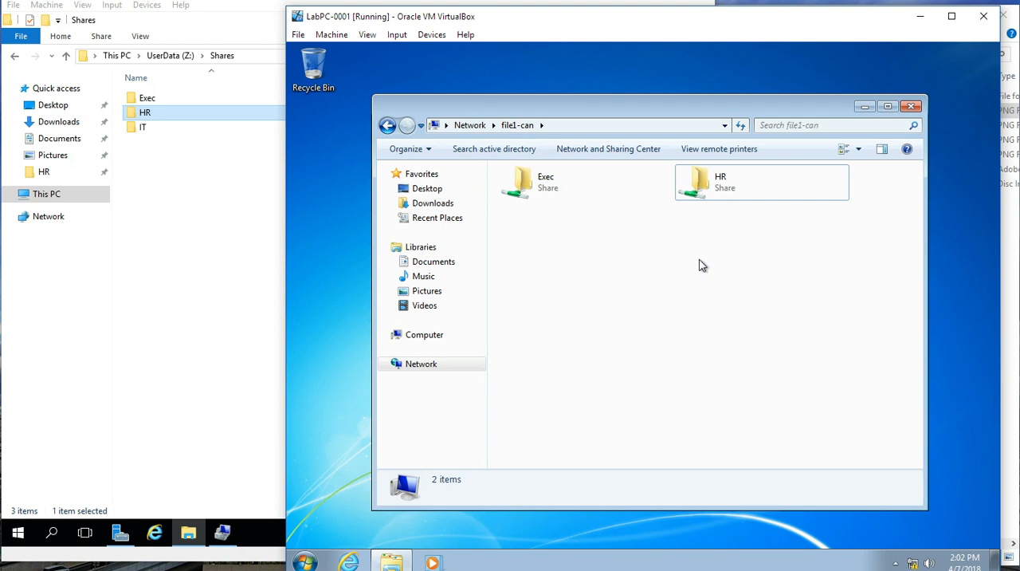
click(737, 186)
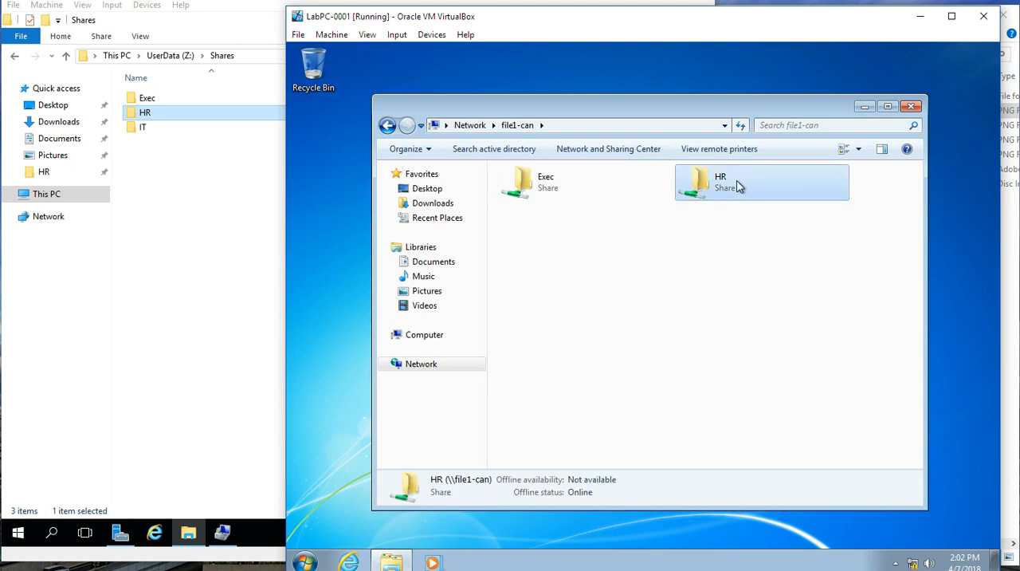
double_click(737, 186)
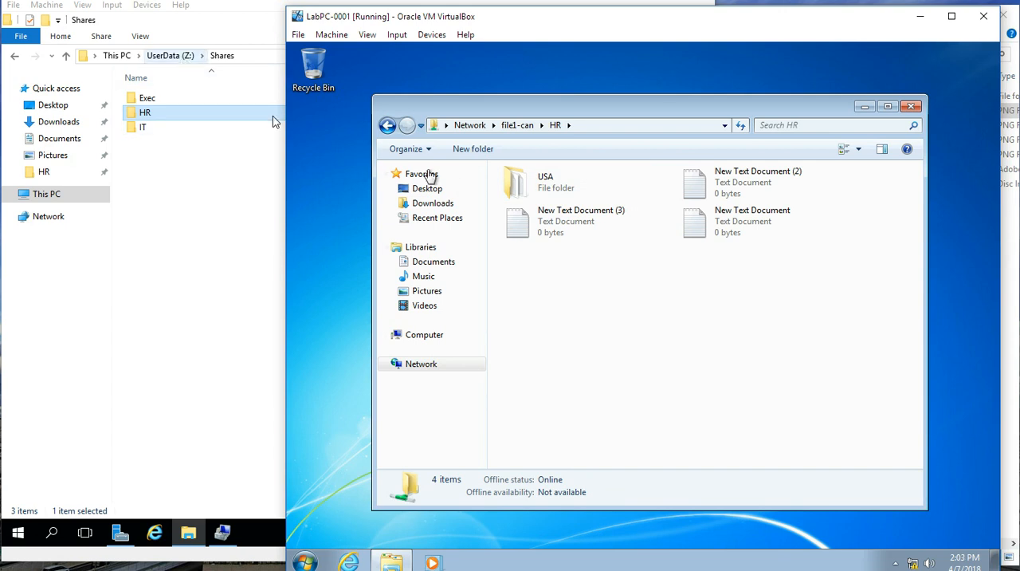
Step: Test opening New Text Document (3) and New Text Document in the HR share, closing Notepad after each attempt
double_click(534, 225)
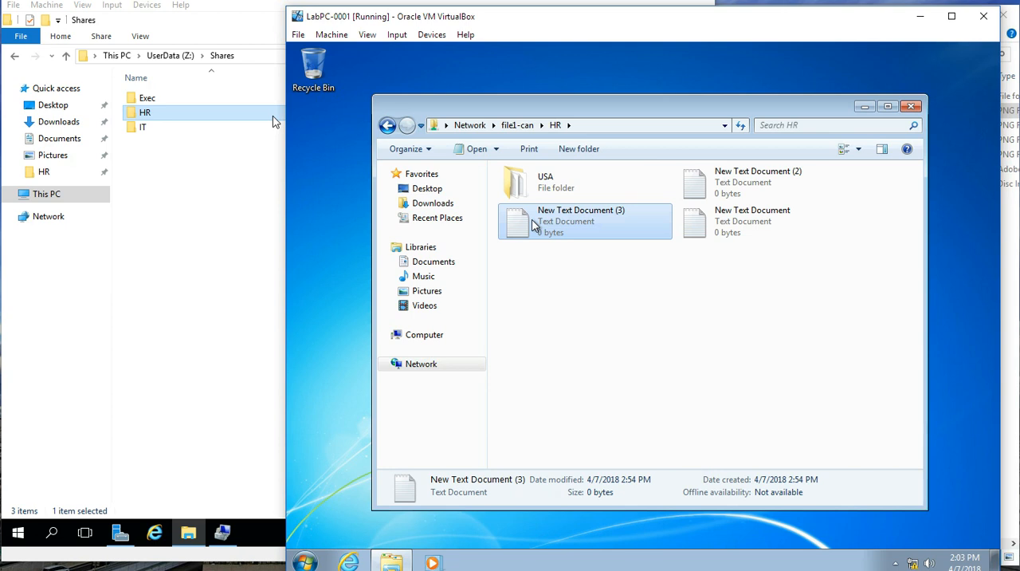
click(679, 353)
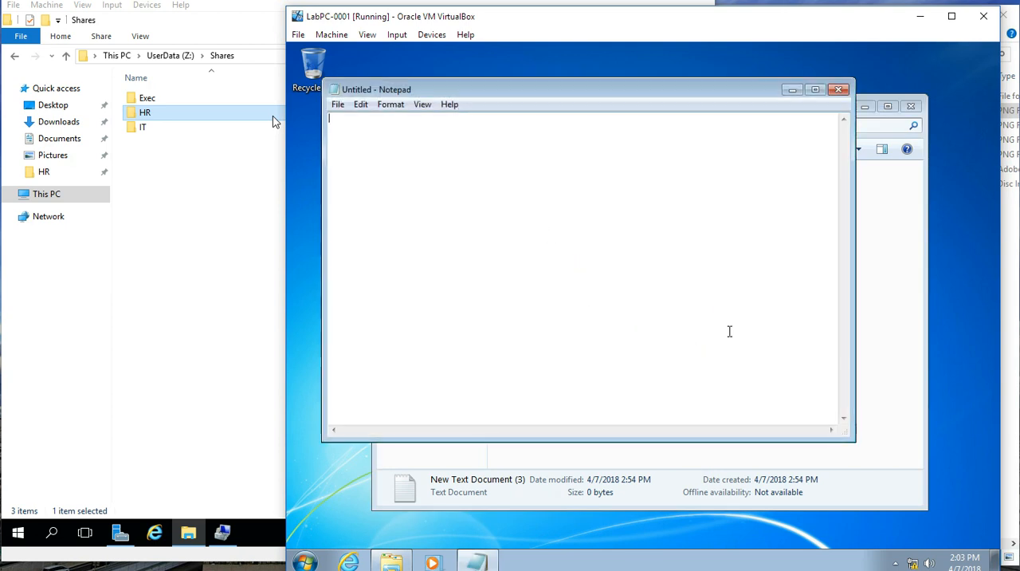
click(837, 90)
double_click(749, 223)
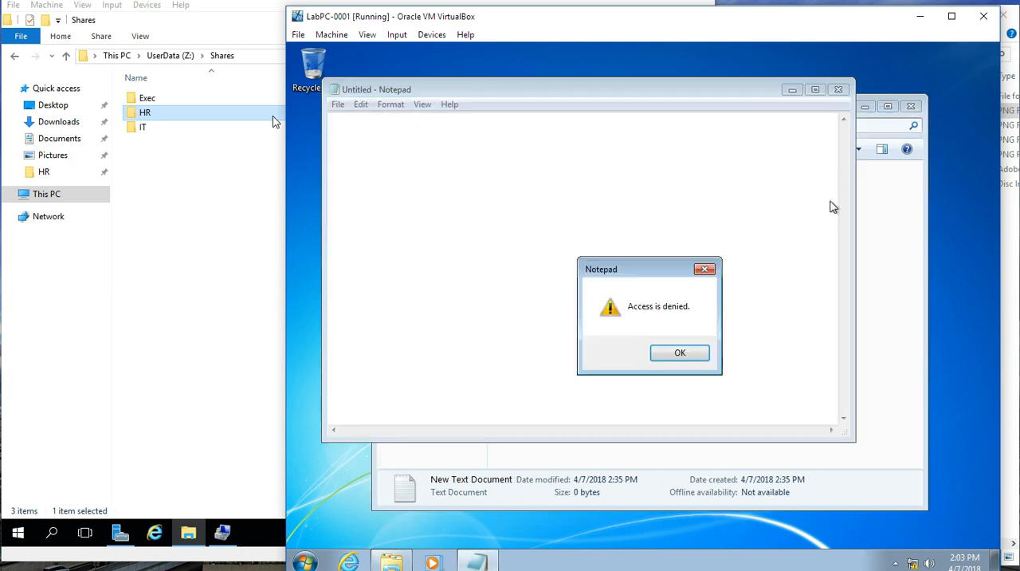
click(692, 347)
click(837, 90)
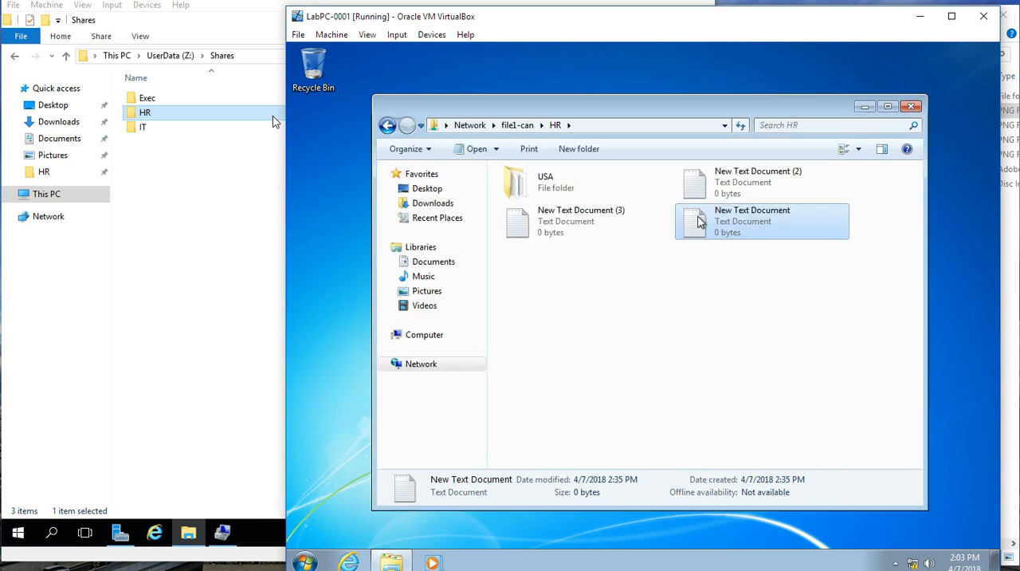
Step: Try to permanently delete New Text Document (3) from the HR share
click(598, 228)
key(Delete)
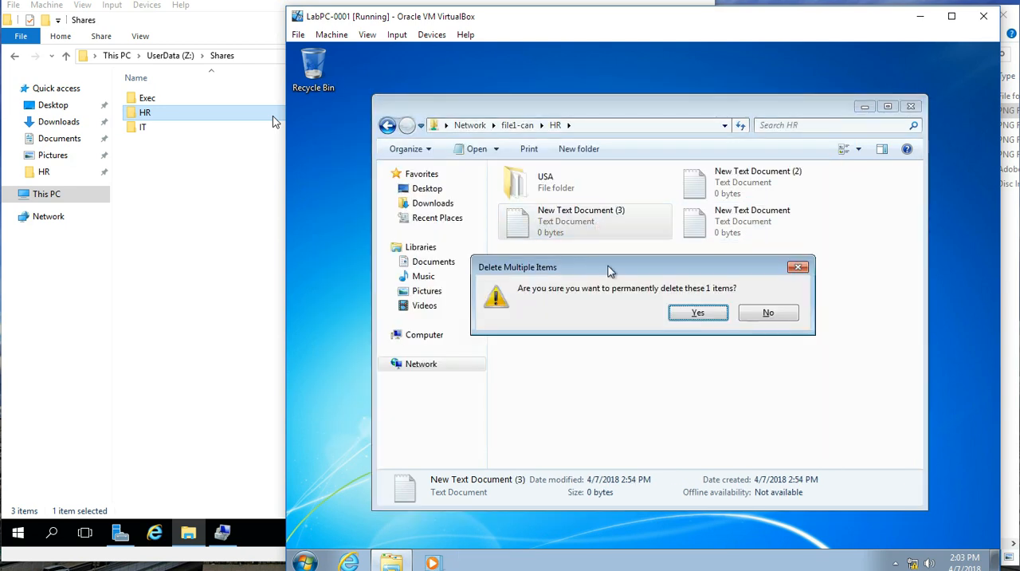
click(697, 312)
click(753, 376)
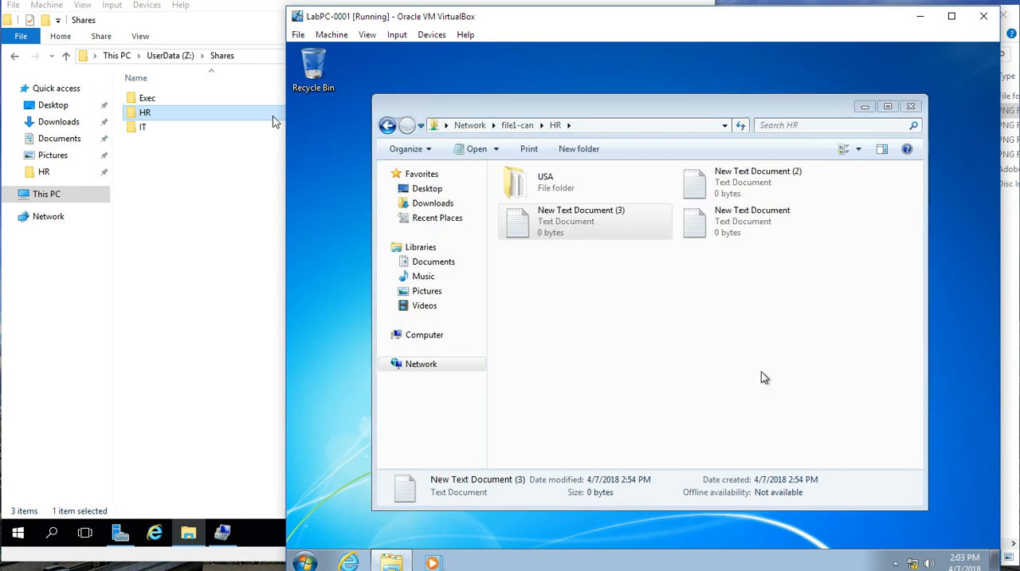
click(654, 298)
Step: Open the USA subfolder and permanently delete New Text Document from it
click(544, 191)
double_click(544, 191)
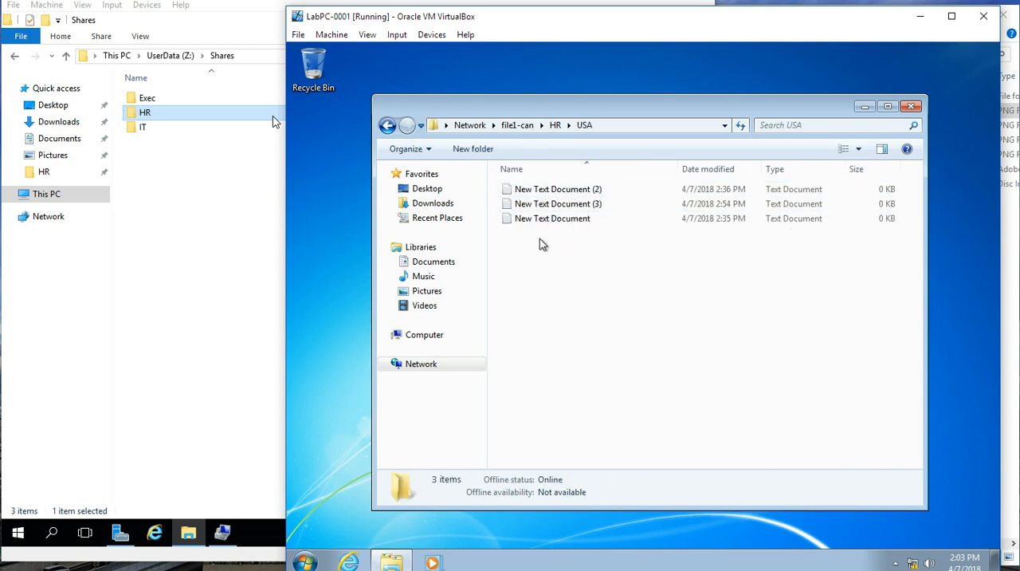
click(540, 224)
key(Delete)
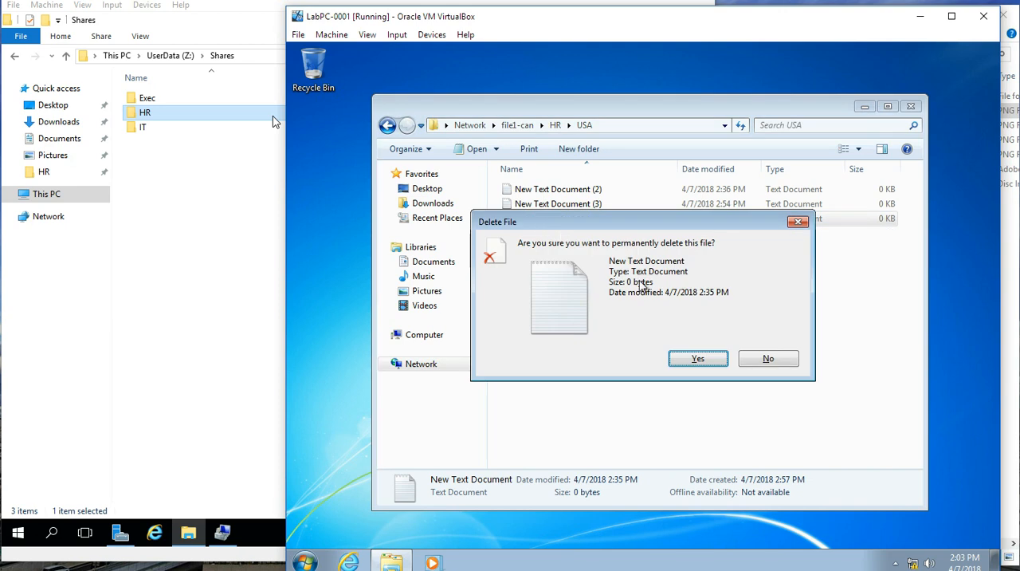
click(685, 359)
Step: Create a new text document in the USA subfolder, keeping the default name
right_click(544, 261)
mouse_move(650, 390)
click(737, 470)
click(616, 268)
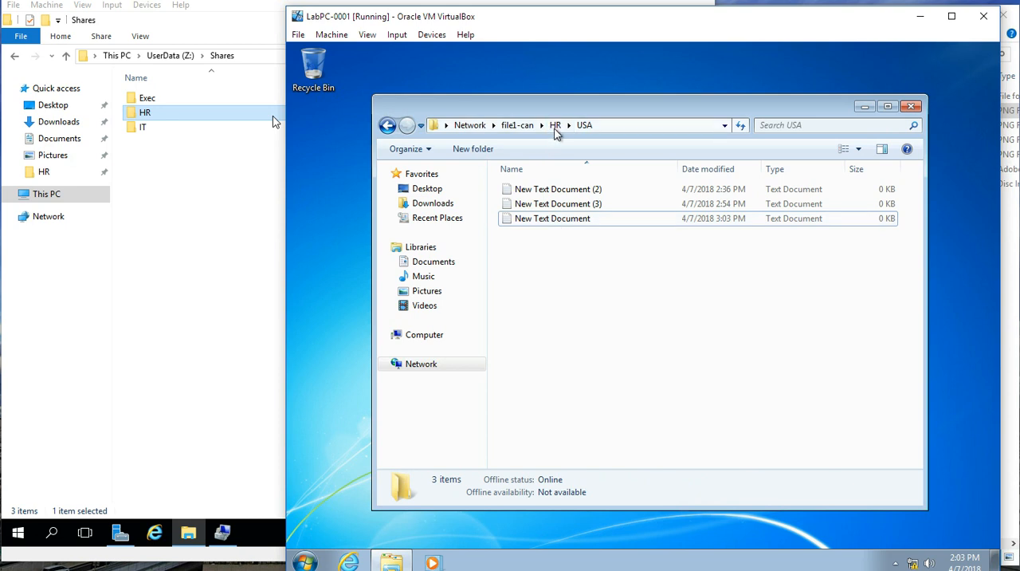
Step: Go back up to the HR share and look over its three text documents
click(555, 127)
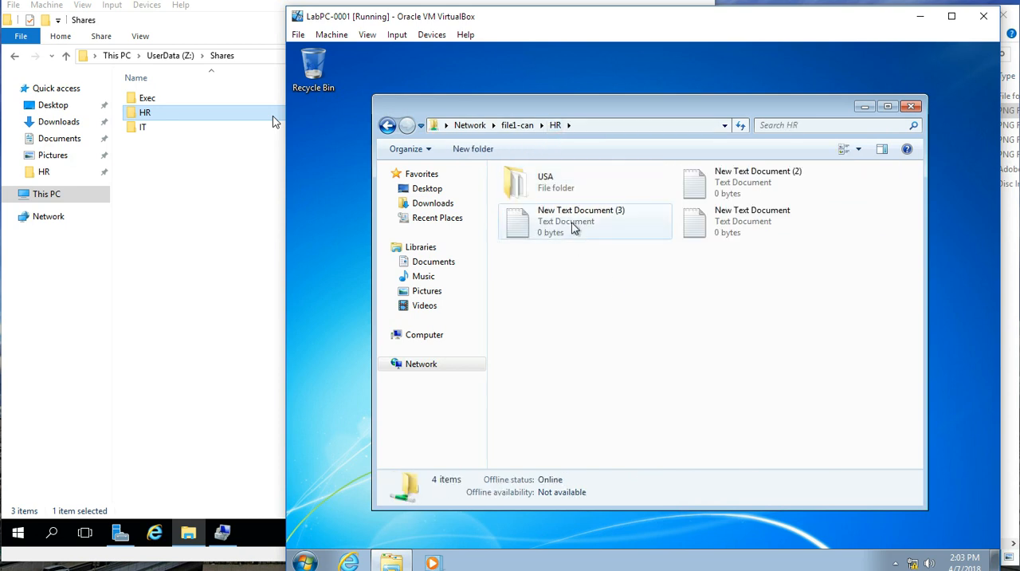
click(571, 223)
click(697, 234)
click(699, 187)
click(635, 224)
click(581, 310)
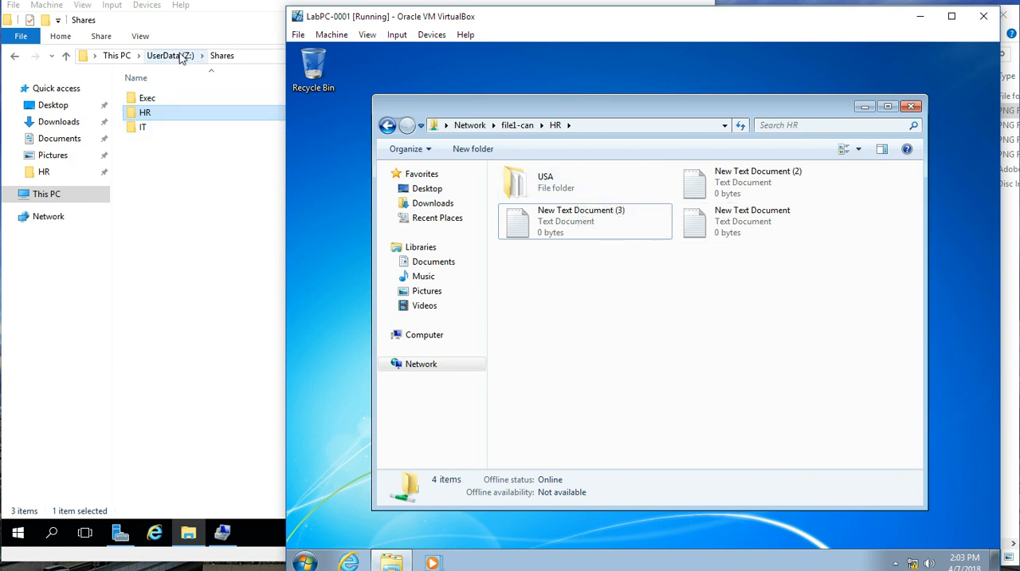
Step: On the file server, open the advanced security settings of the HR folder in Shares
click(171, 112)
right_click(169, 113)
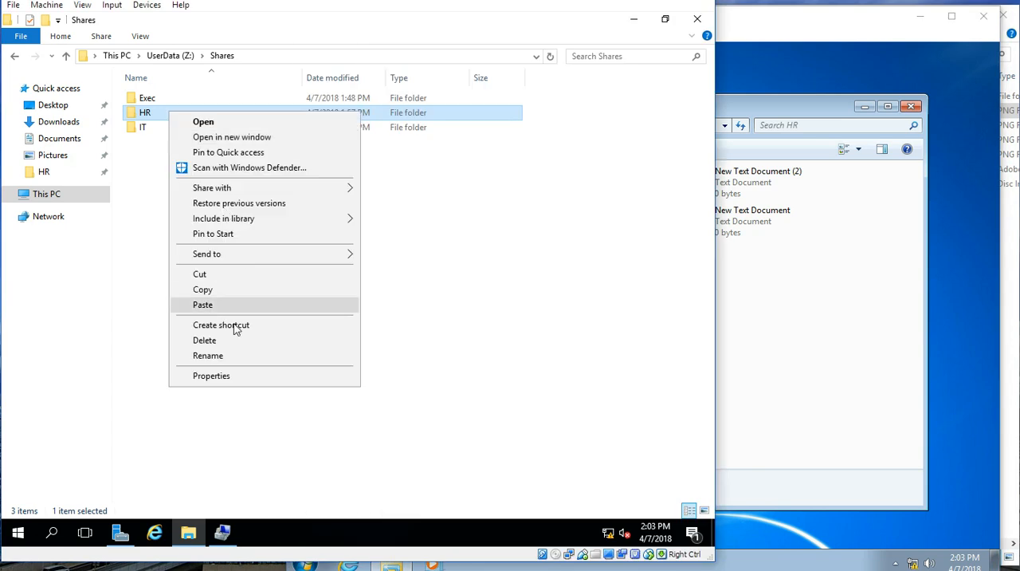
click(236, 374)
click(263, 148)
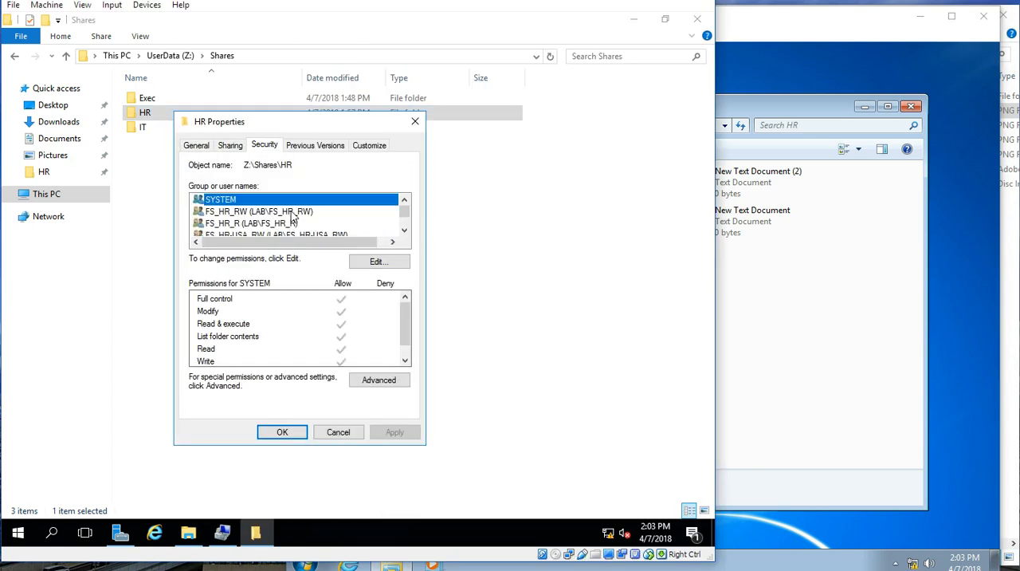
click(368, 380)
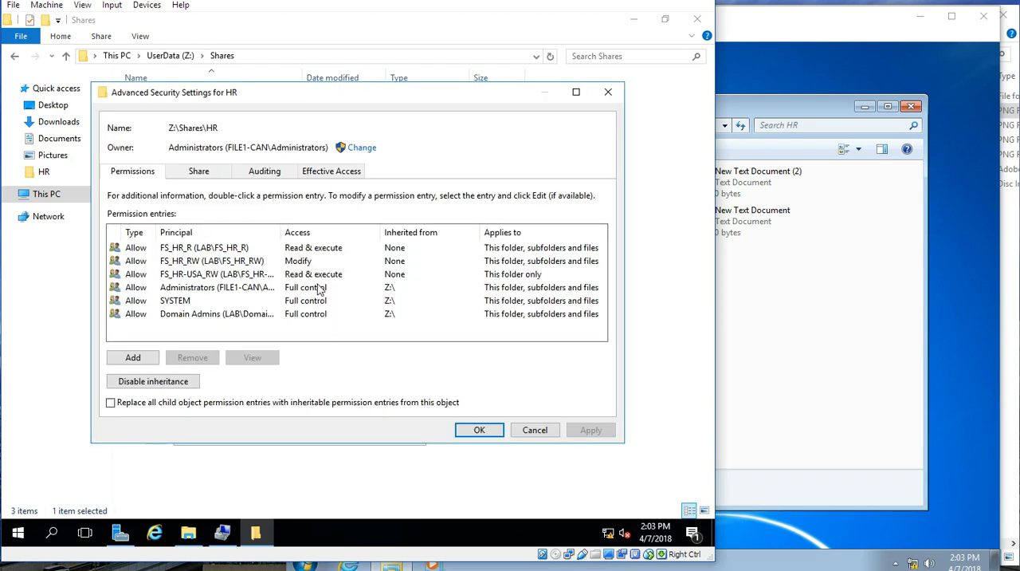
Step: Reduce the FS_HR-USA_RW permission entry to Read on this folder only and save the HR folder's security settings
click(210, 277)
click(251, 357)
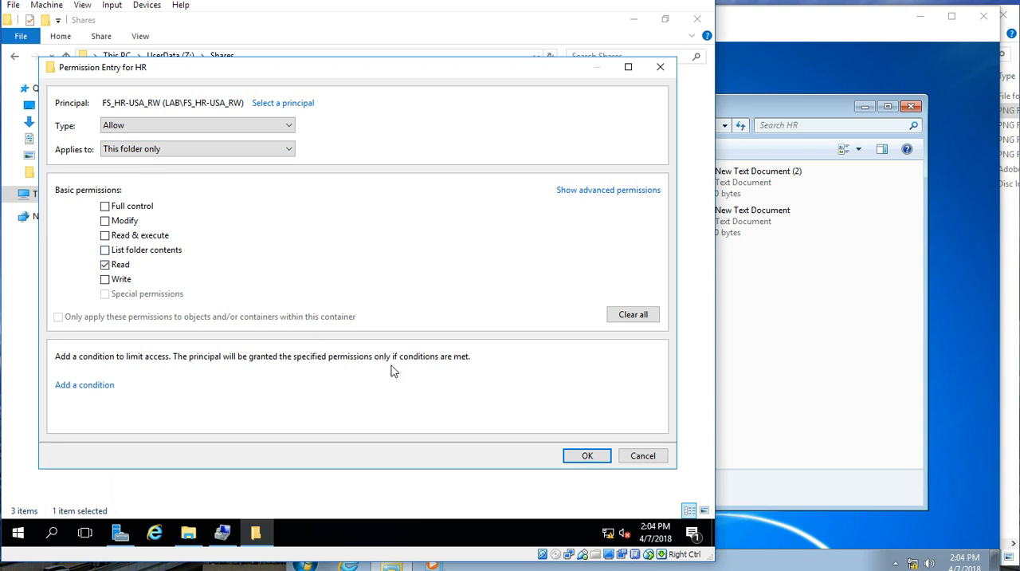
click(577, 461)
click(492, 432)
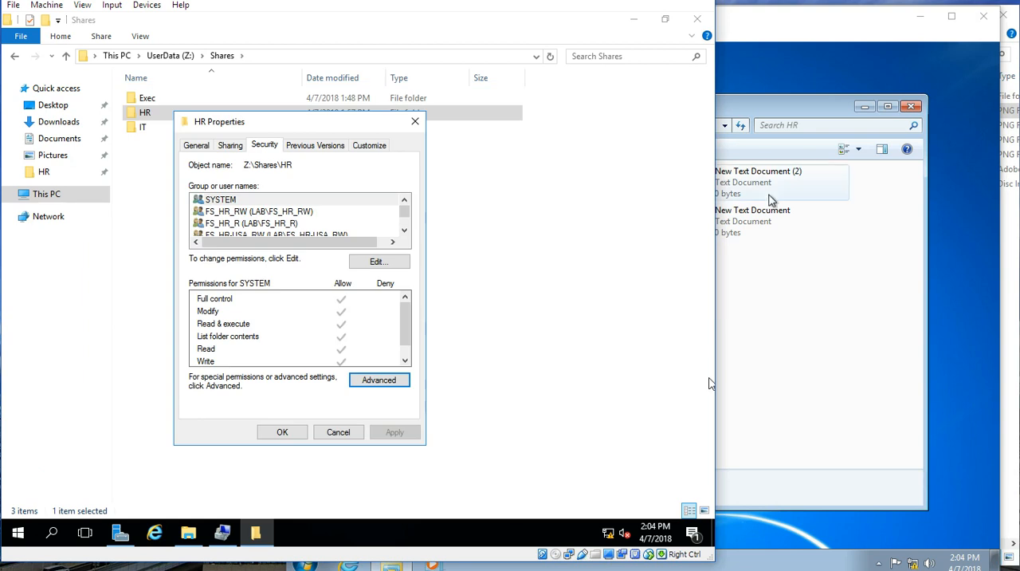
click(280, 436)
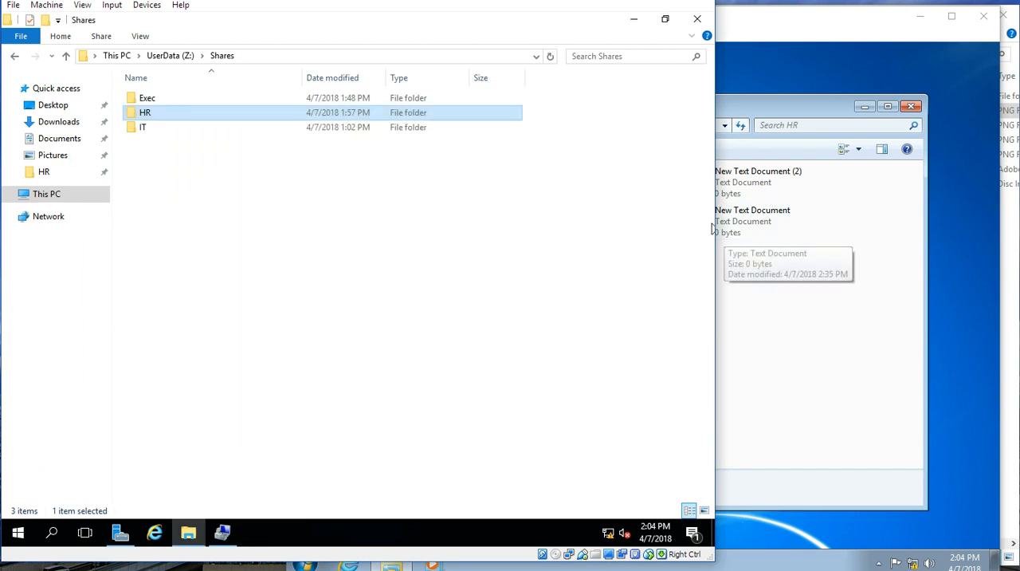
Step: Switch to the LabPC-0001 client, reopen the HR share from file1-can and test opening New Text Document (3)
click(736, 39)
click(519, 126)
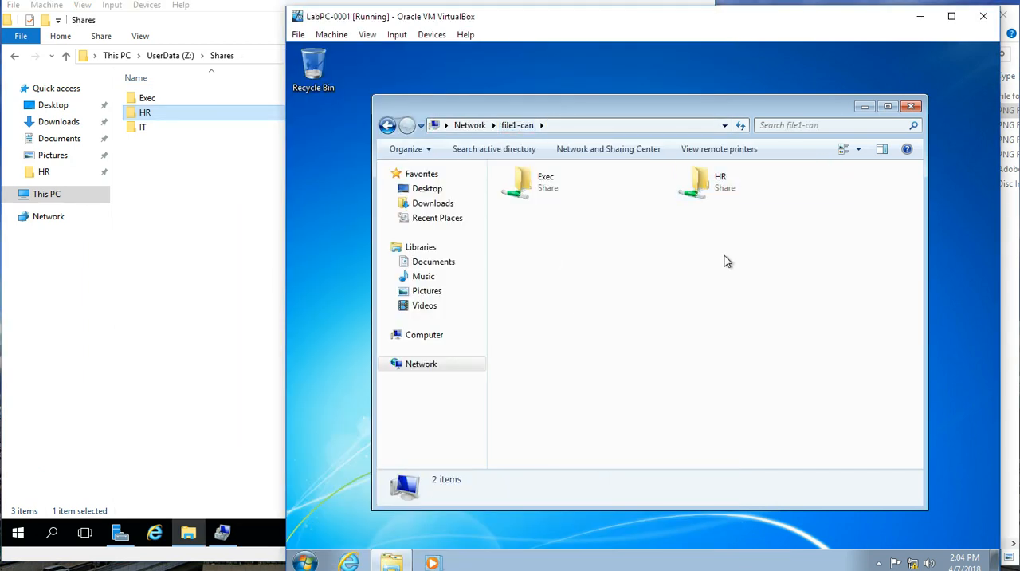
double_click(725, 191)
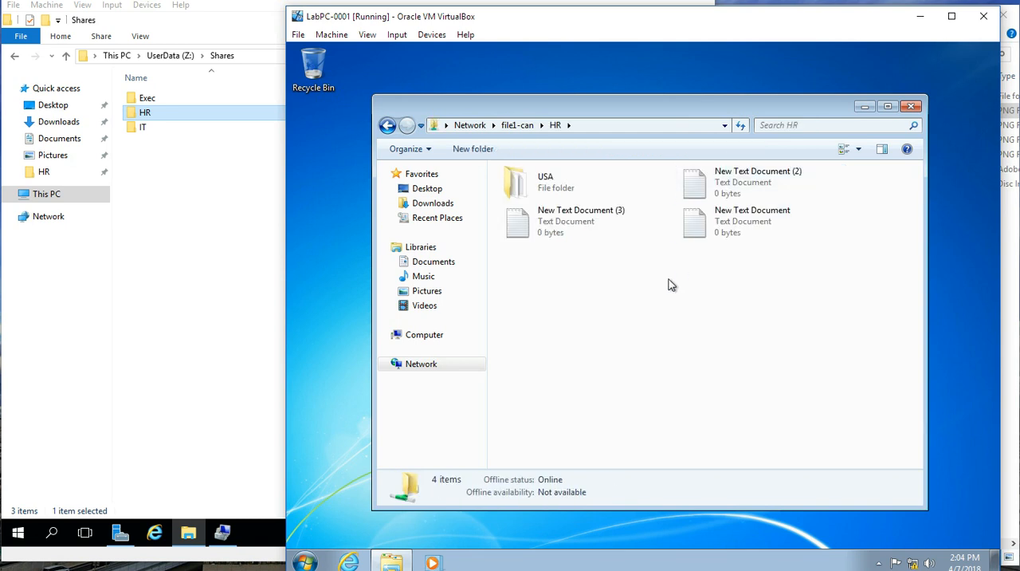
double_click(600, 224)
click(677, 353)
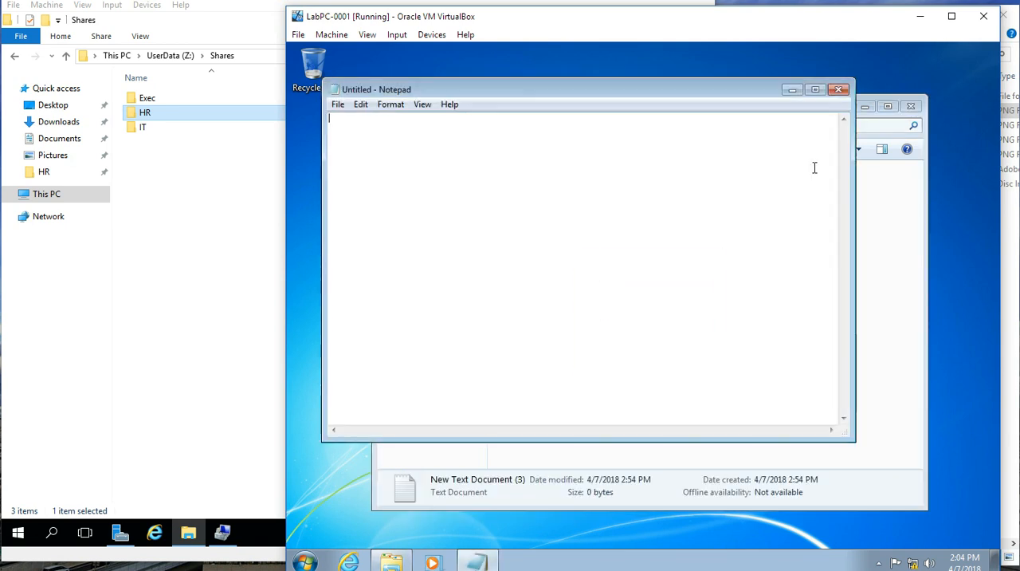
click(836, 96)
Step: Open New Text Document (3) in the USA subfolder, enter "adf" and save the changes on closing
double_click(570, 188)
double_click(558, 205)
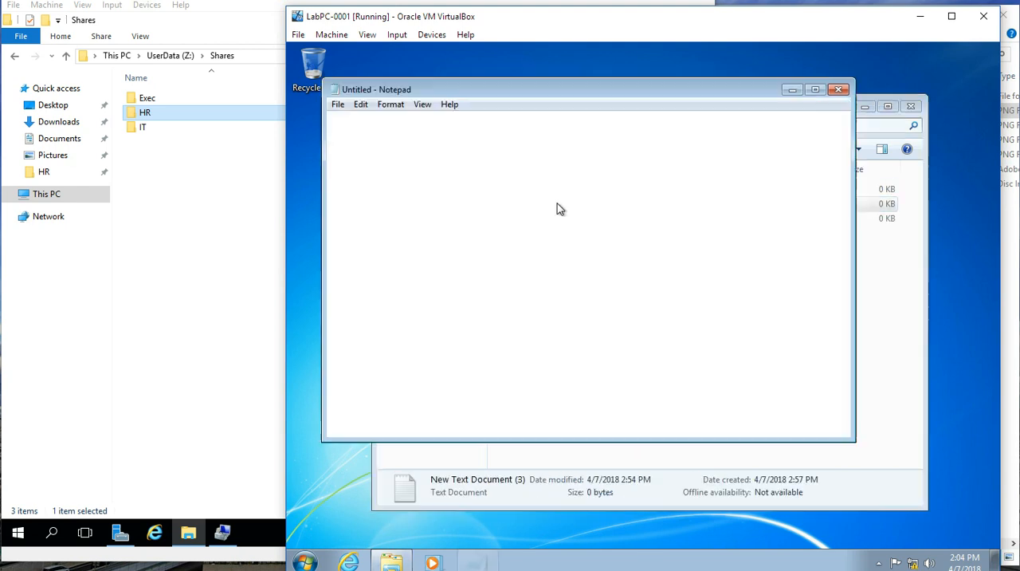
click(837, 90)
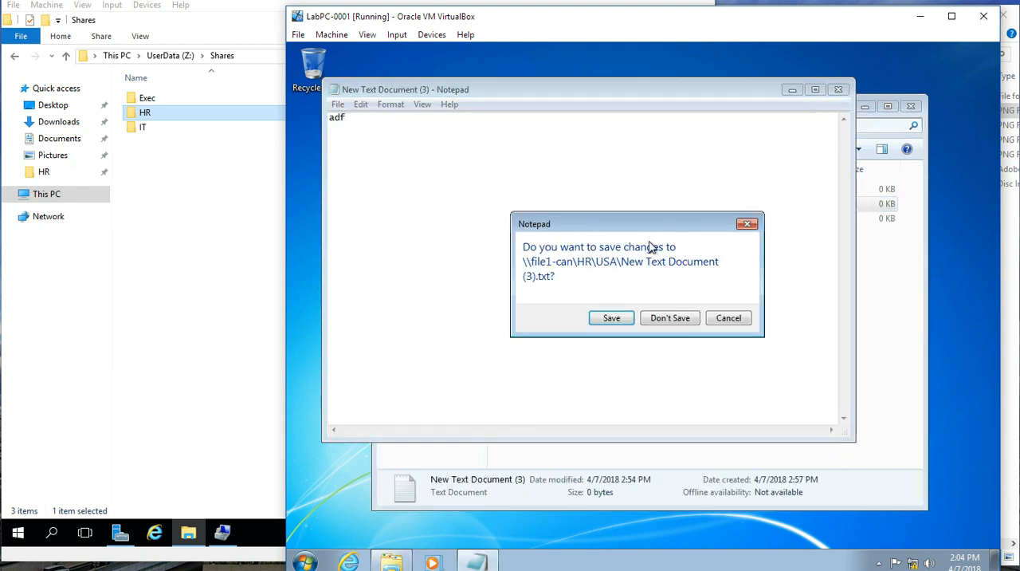
click(621, 320)
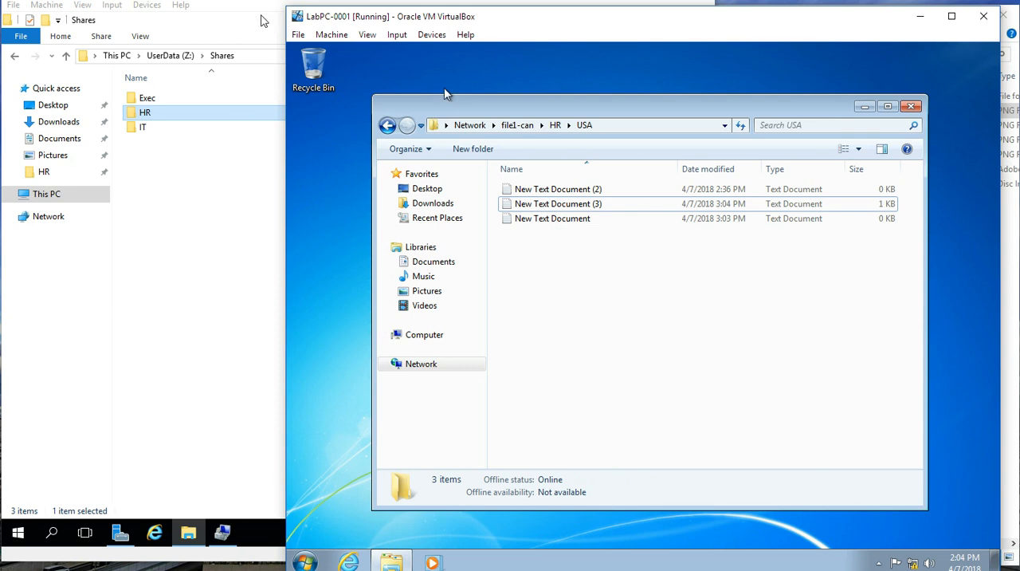
Step: Return to the HR share and review the text documents stored beside the USA folder
click(555, 125)
click(590, 219)
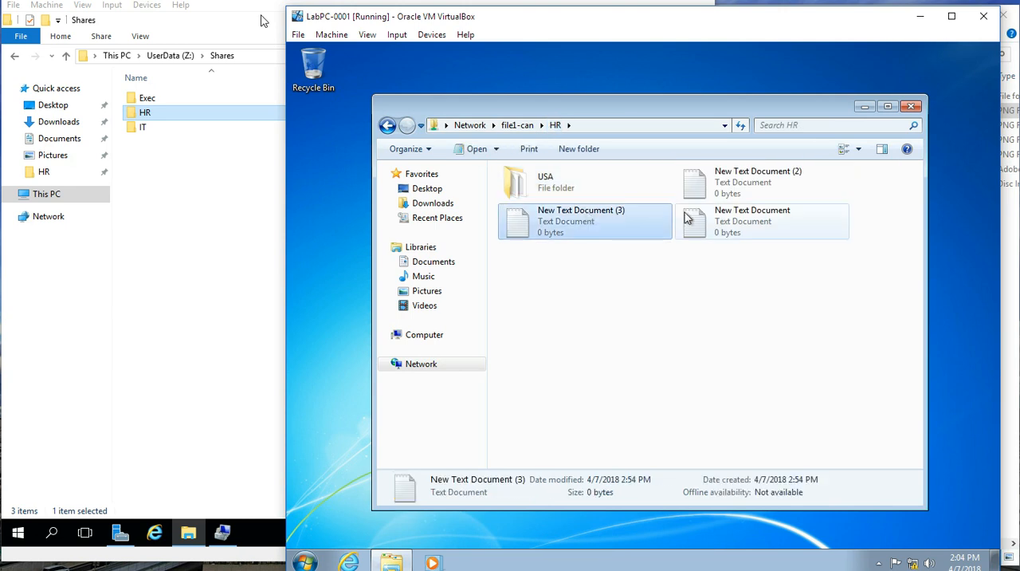
ctrl+click(708, 217)
ctrl+click(714, 193)
click(571, 257)
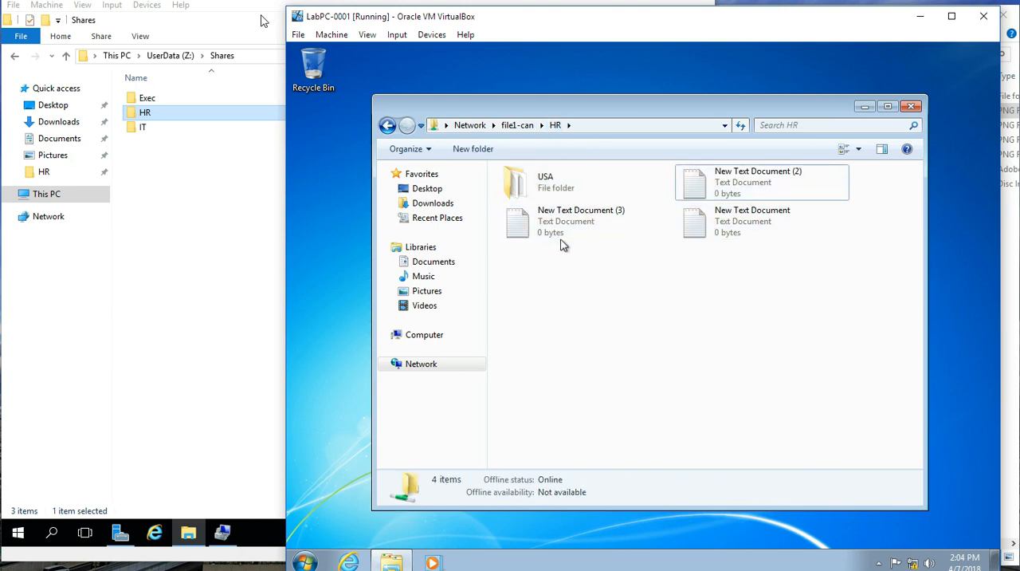
click(561, 241)
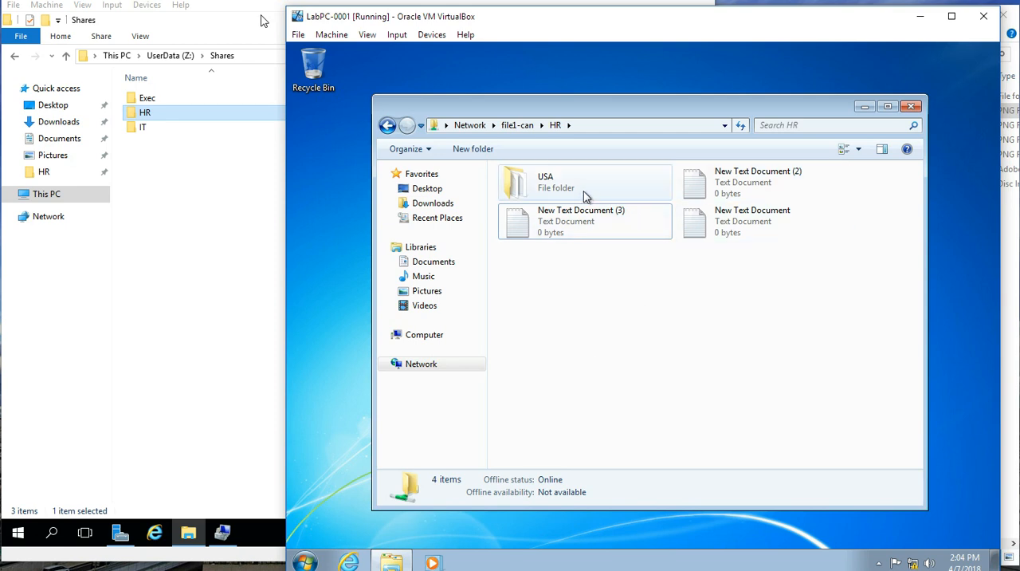
Step: View the USA subfolder again, go back to the HR share and point out New Text Document (3)
mouse_move(584, 196)
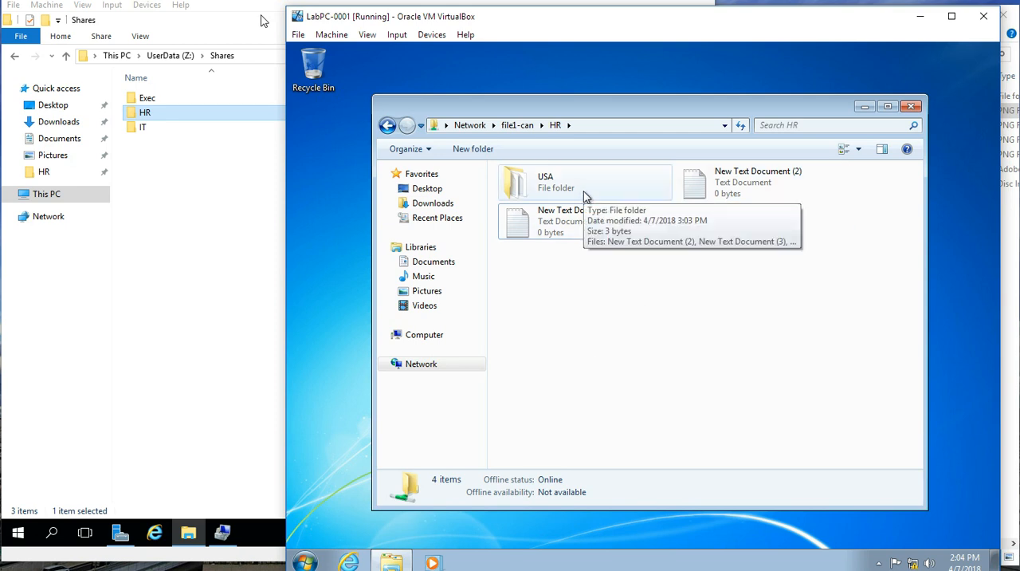
double_click(584, 196)
click(556, 126)
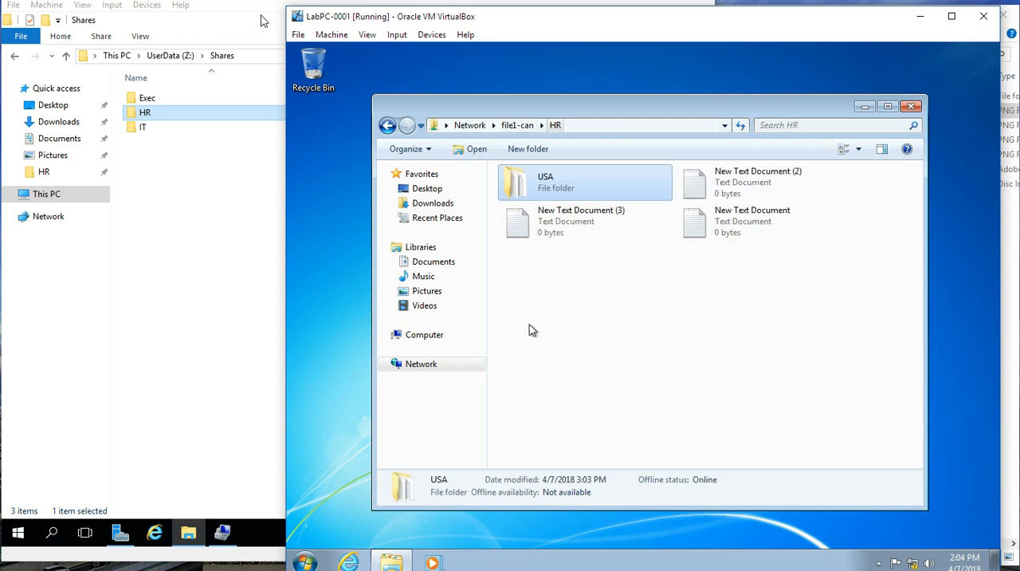
click(548, 302)
click(551, 216)
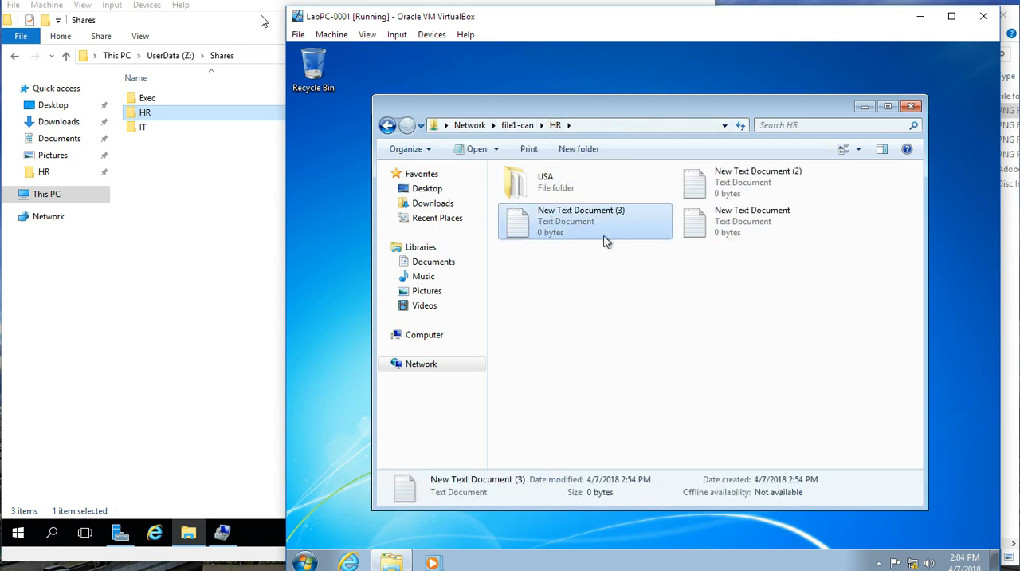
click(584, 287)
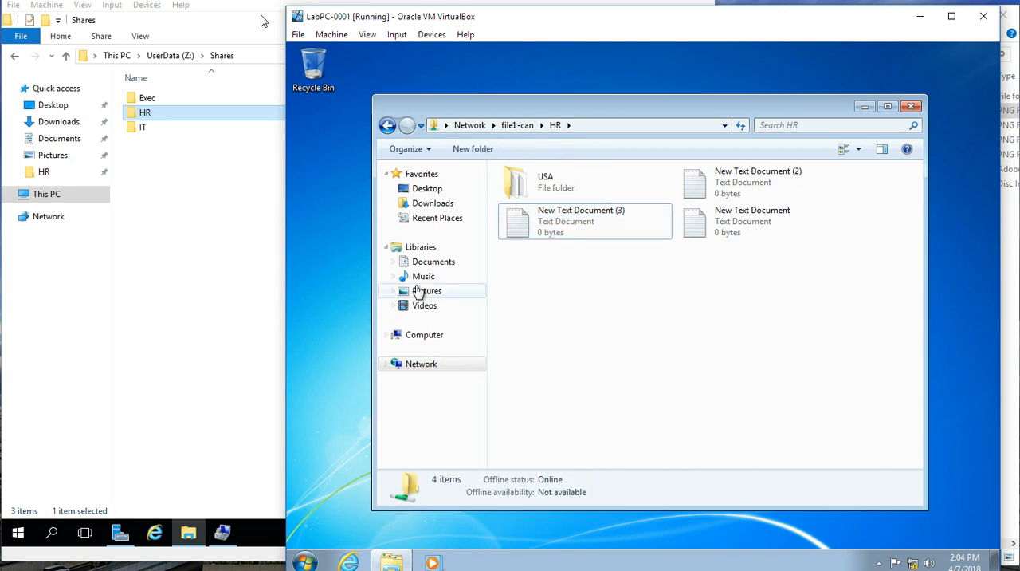